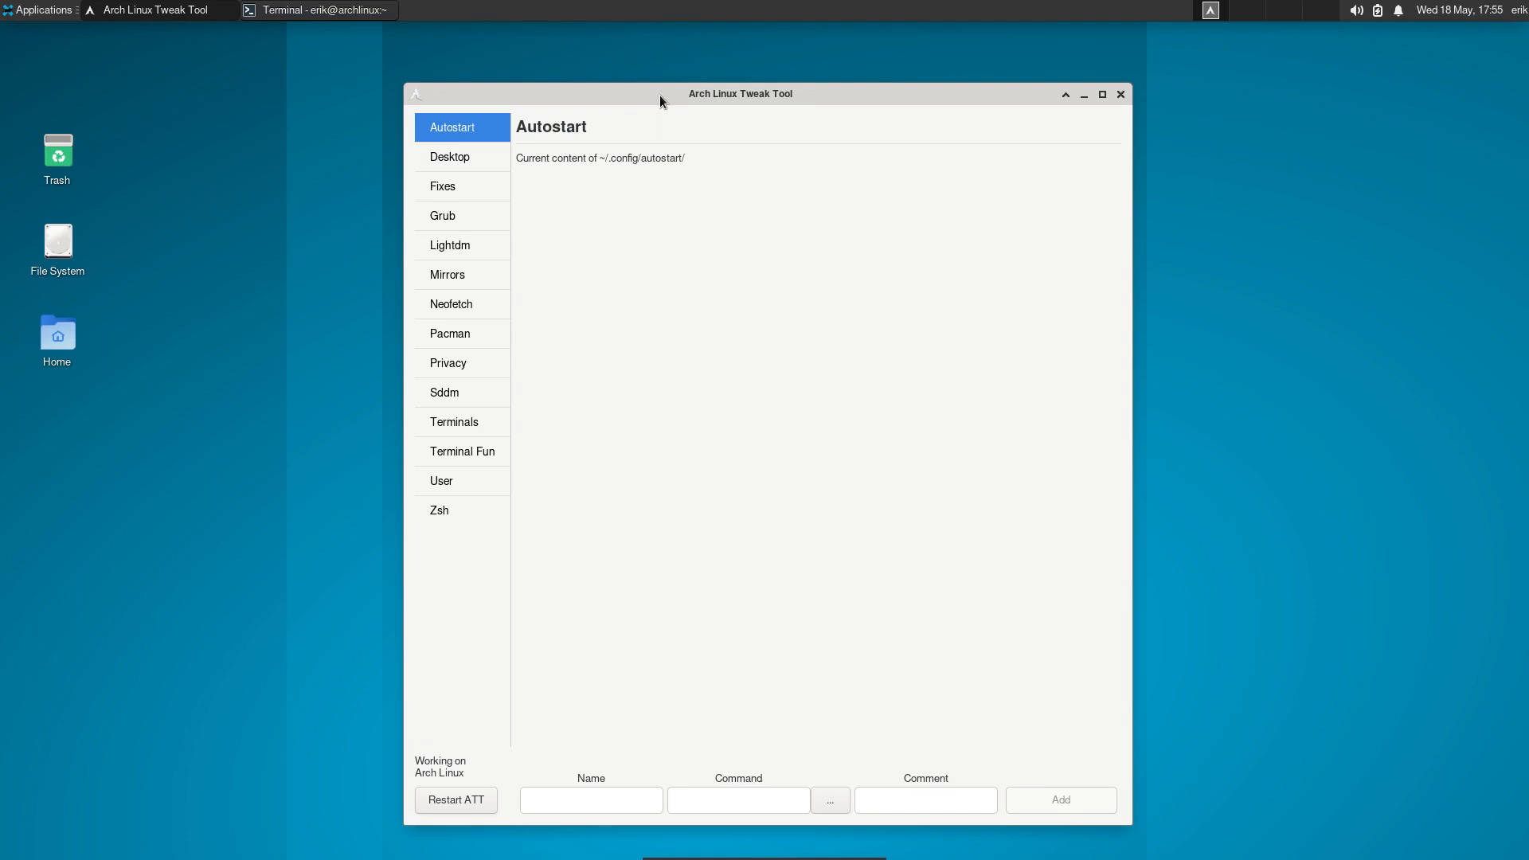
Arrange the tweak tool and terminal windows side by side, and show the Desktop Installer page in the tweak tool.
{"action": "left_click_drag", "start_coordinate": [898, 99], "coordinate": [1166, 104]}
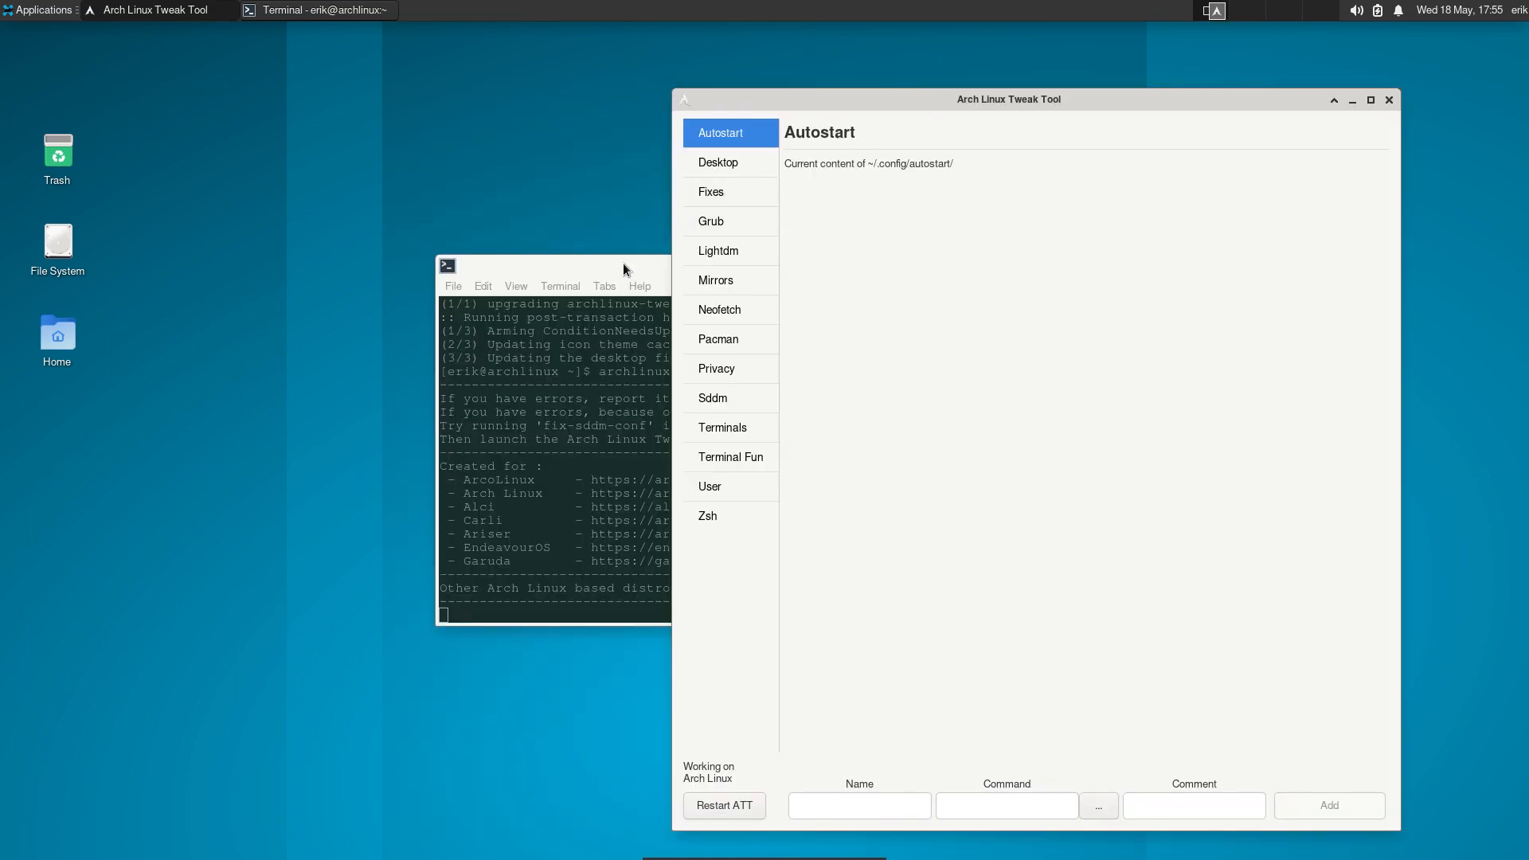
{"action": "left_click_drag", "start_coordinate": [629, 266], "coordinate": [224, 393]}
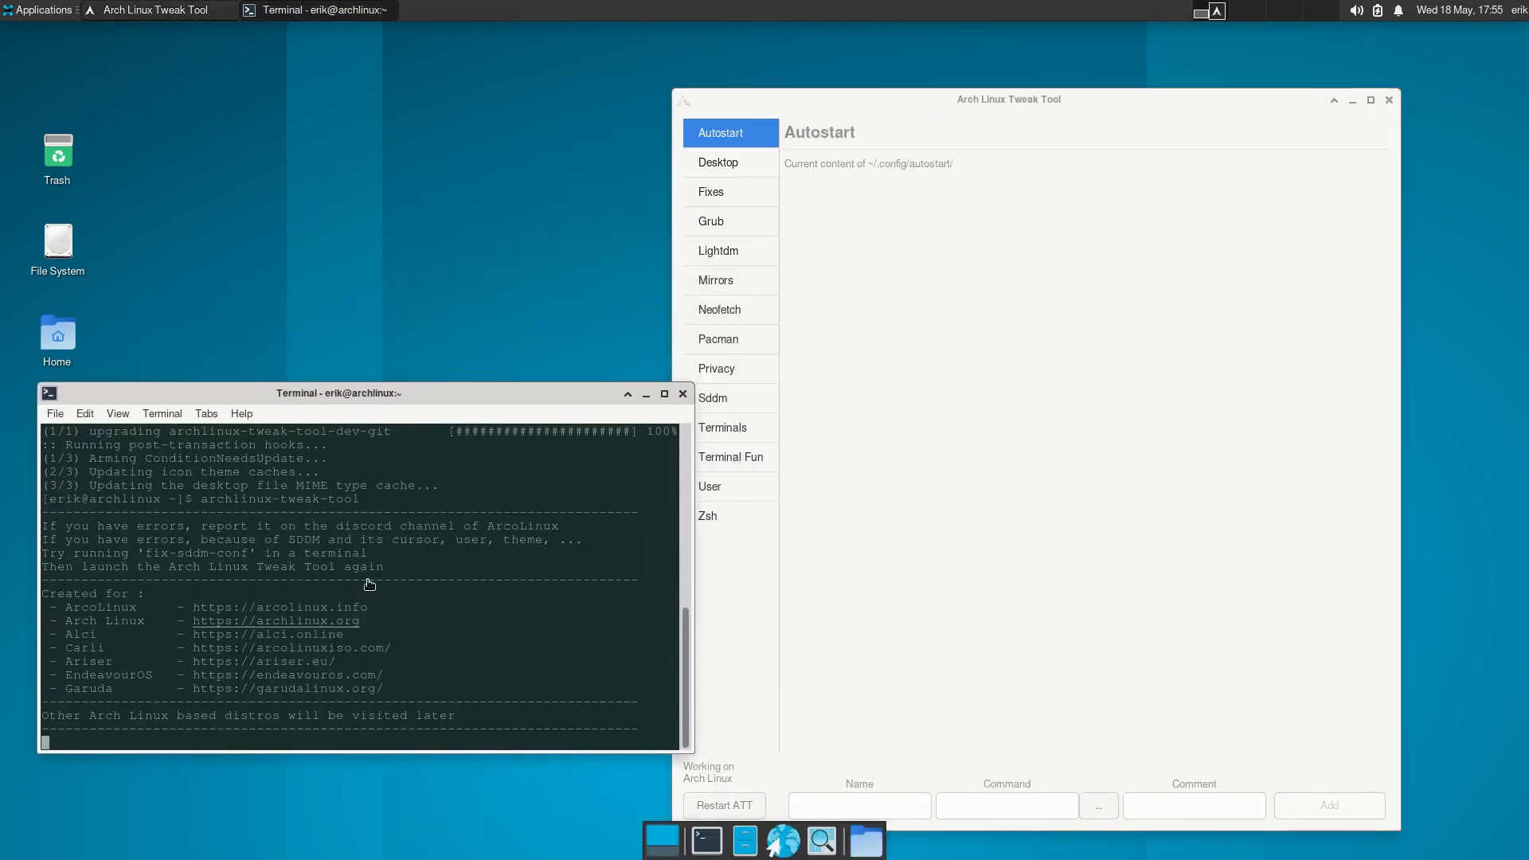
{"action": "left_click", "coordinate": [859, 412]}
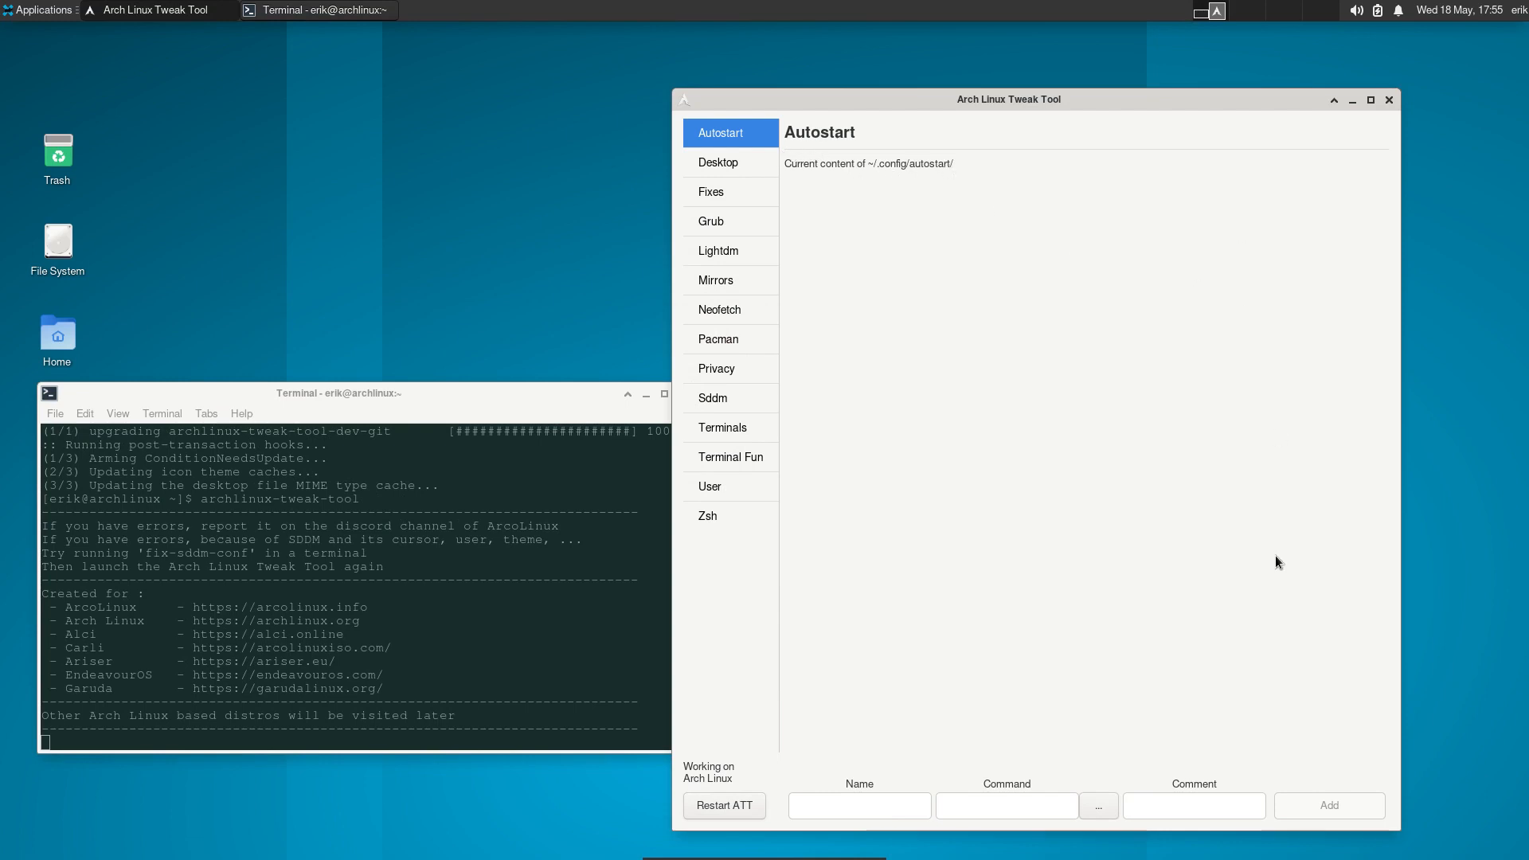
{"action": "left_click", "coordinate": [734, 163]}
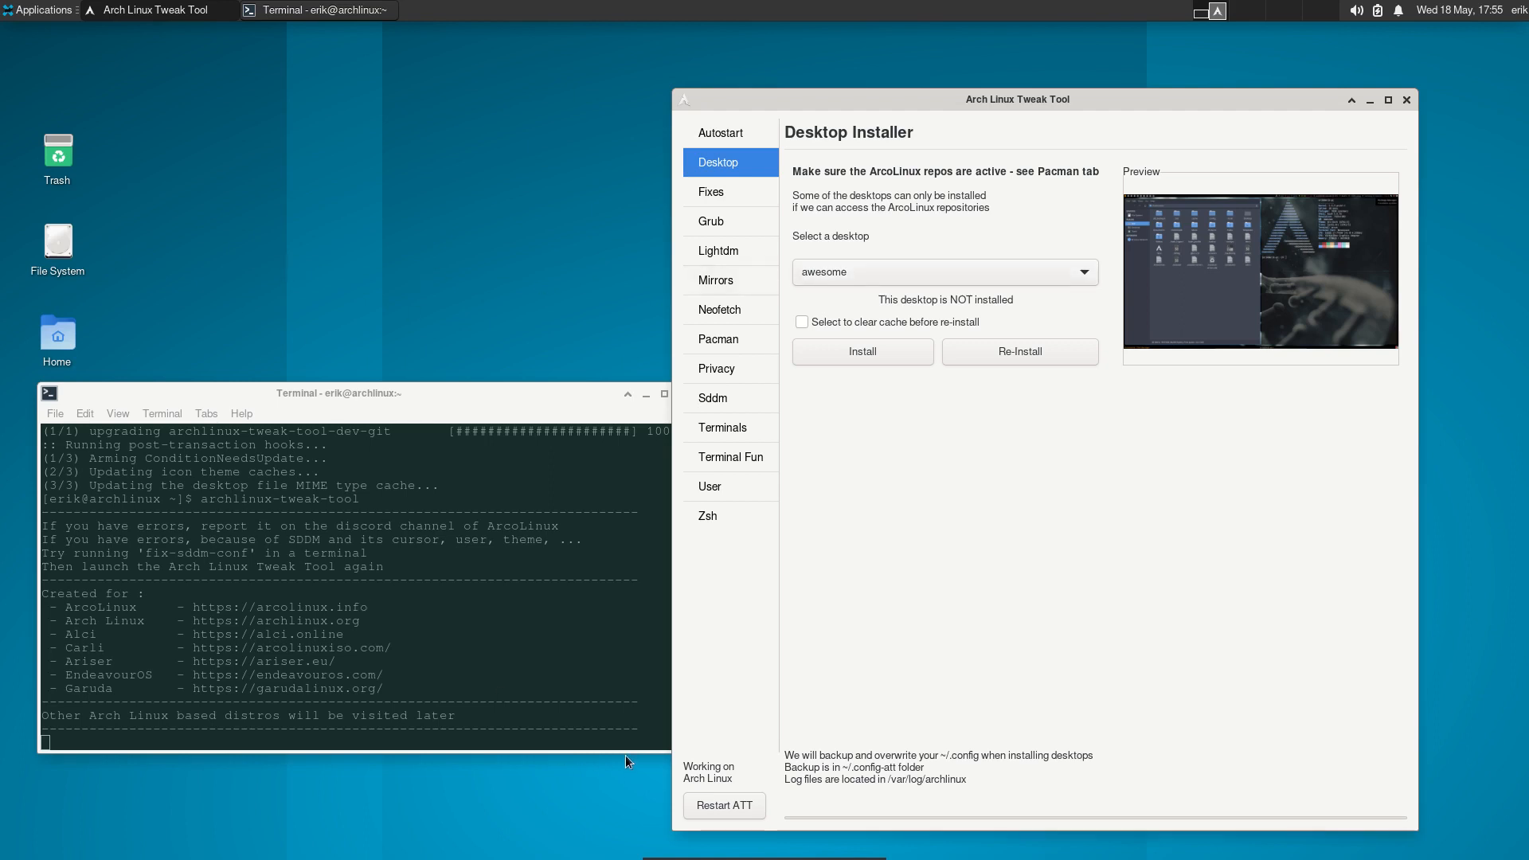
{"action": "left_click_drag", "start_coordinate": [973, 100], "coordinate": [980, 66]}
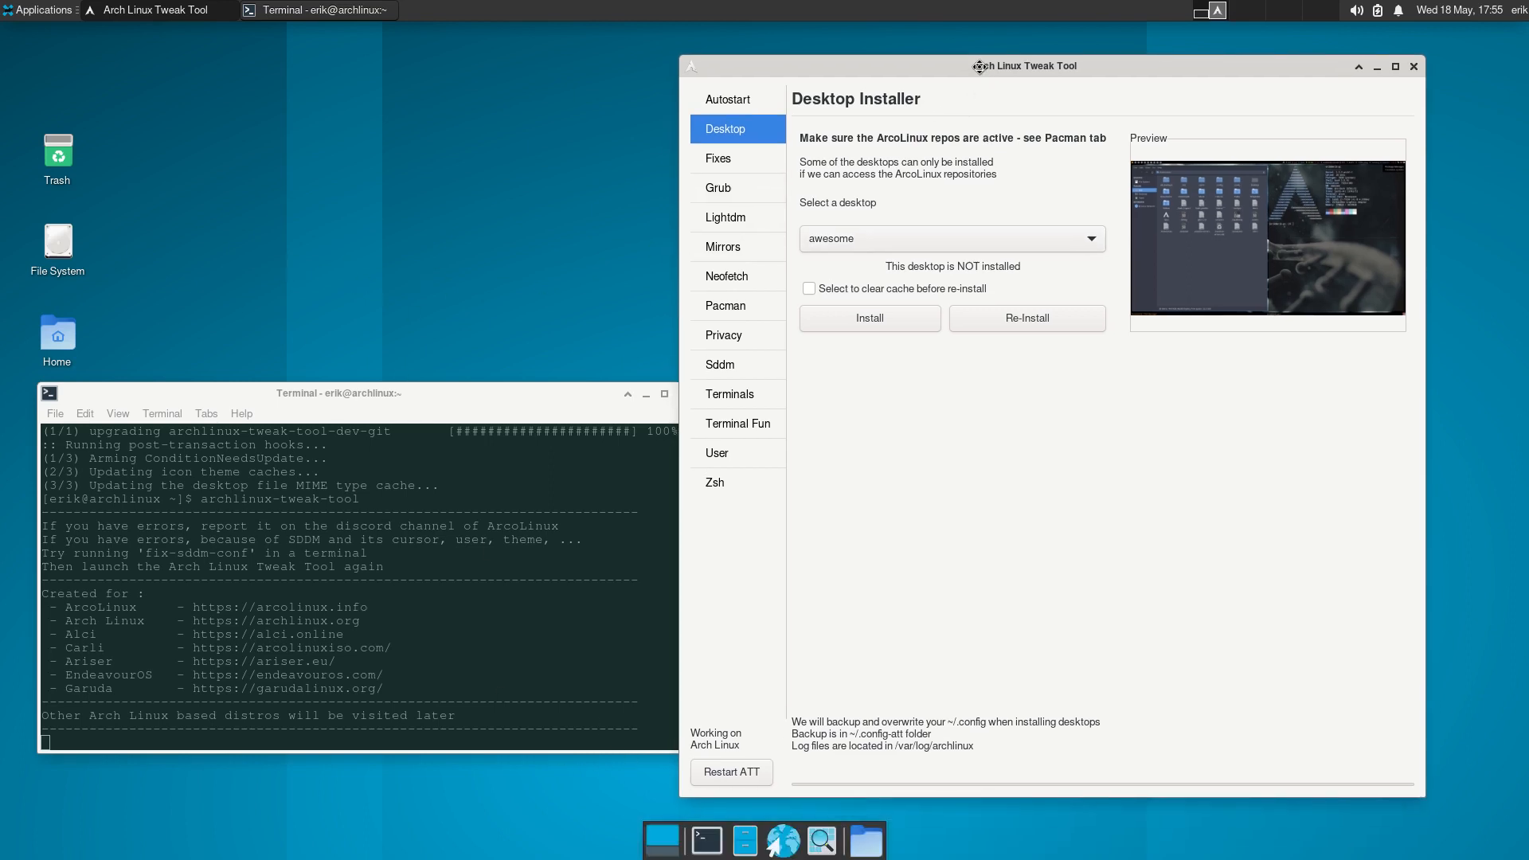
List the contents of /usr/share/xsessions/ in a new terminal, and place that terminal beside the Arch Linux Tweak Tool.
{"action": "left_click", "coordinate": [707, 841]}
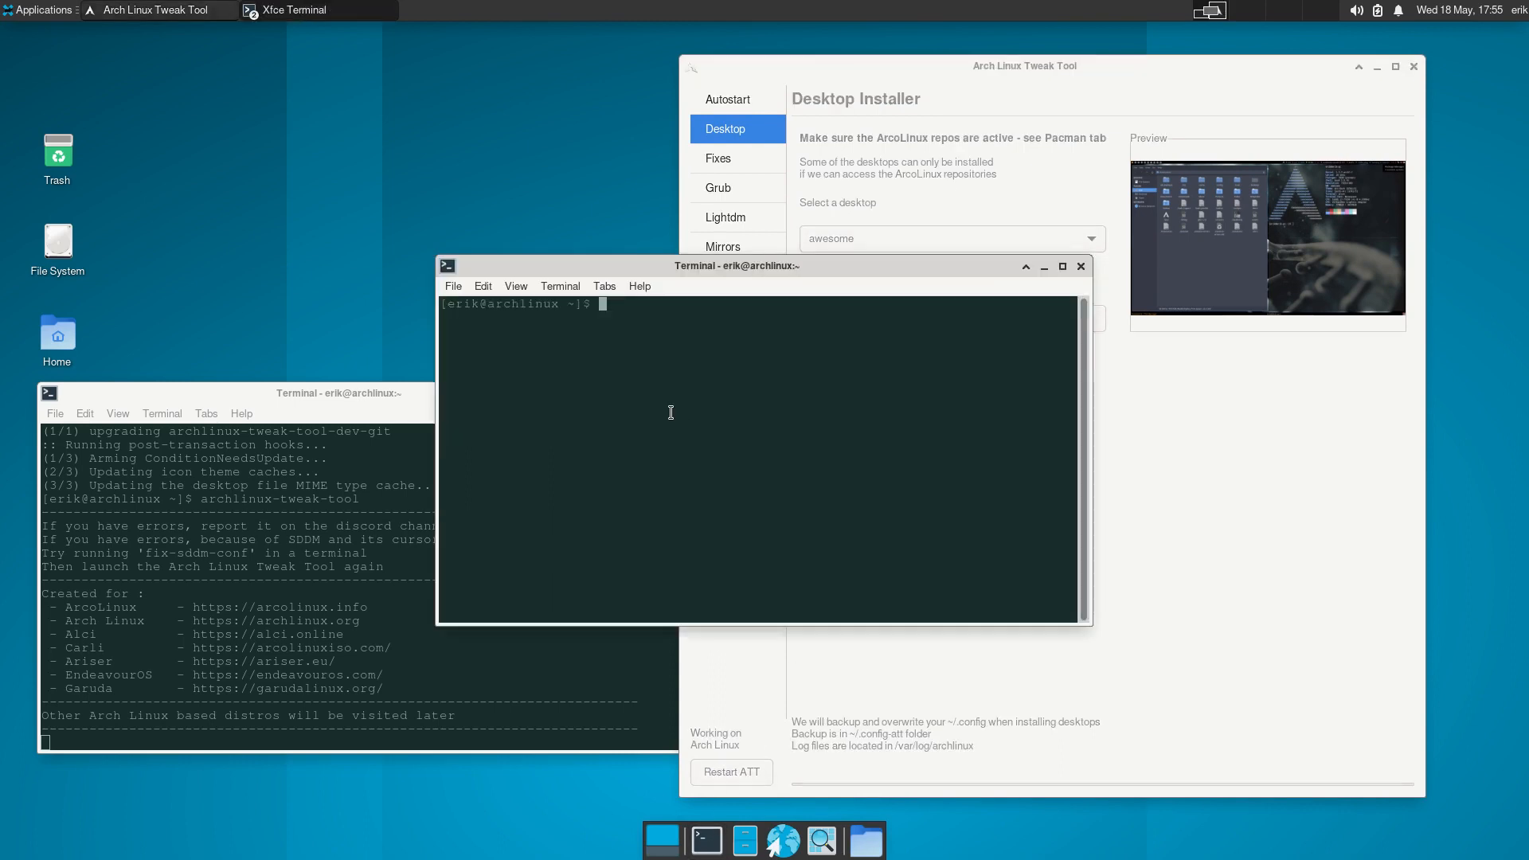
{"action": "type", "text": "ls /usr/share/xse"}
{"action": "key", "text": "Tab"}
{"action": "key", "text": "Return"}
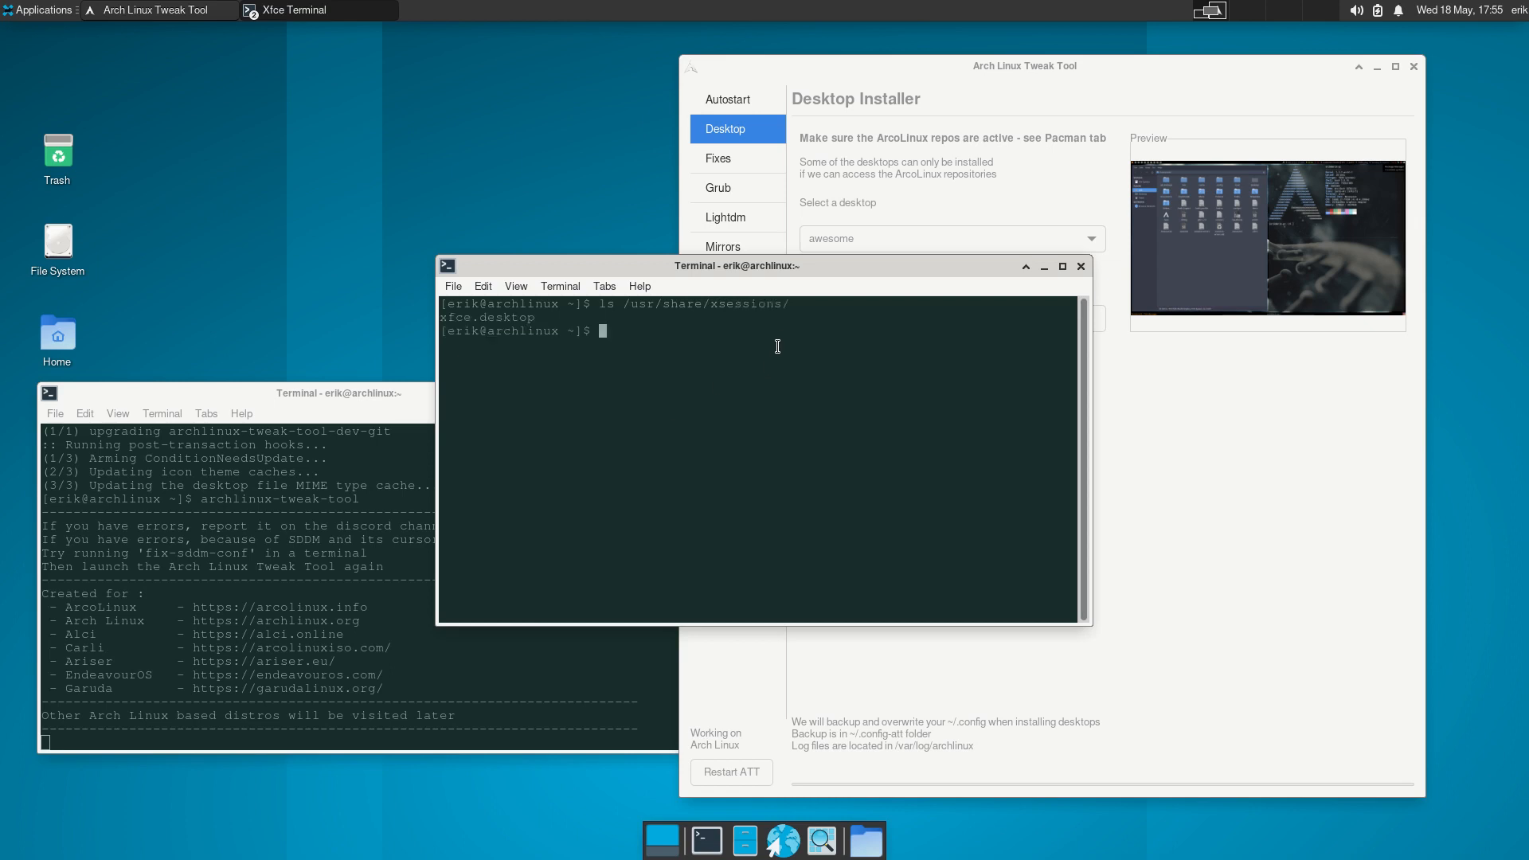
{"action": "left_click_drag", "start_coordinate": [814, 272], "coordinate": [405, 321]}
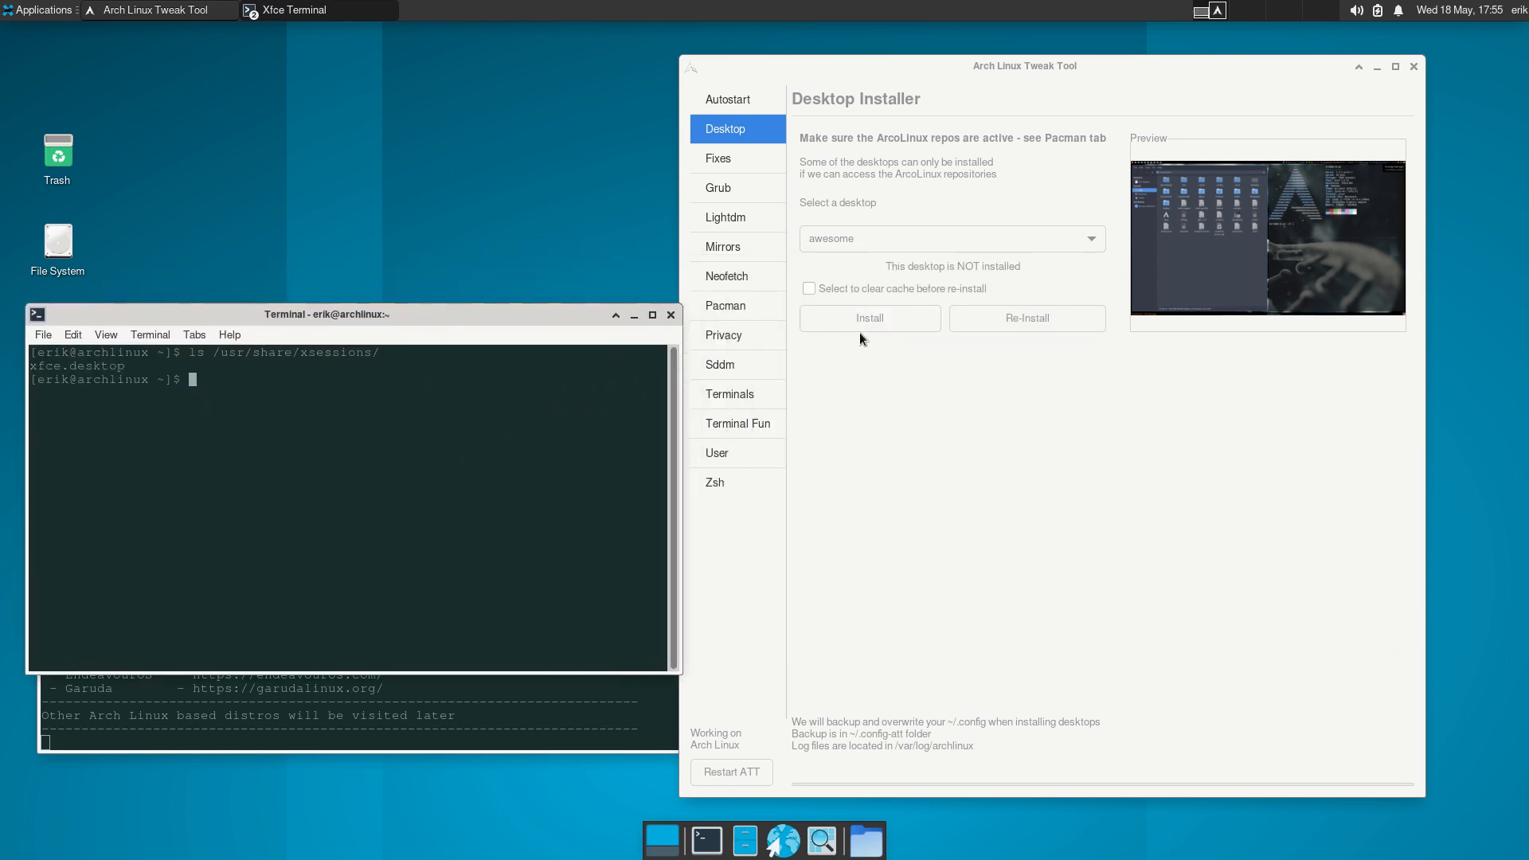
Check which ArcoLinux repos are enabled in the pacman configuration, and install the awesome desktop.
{"action": "left_click", "coordinate": [913, 386]}
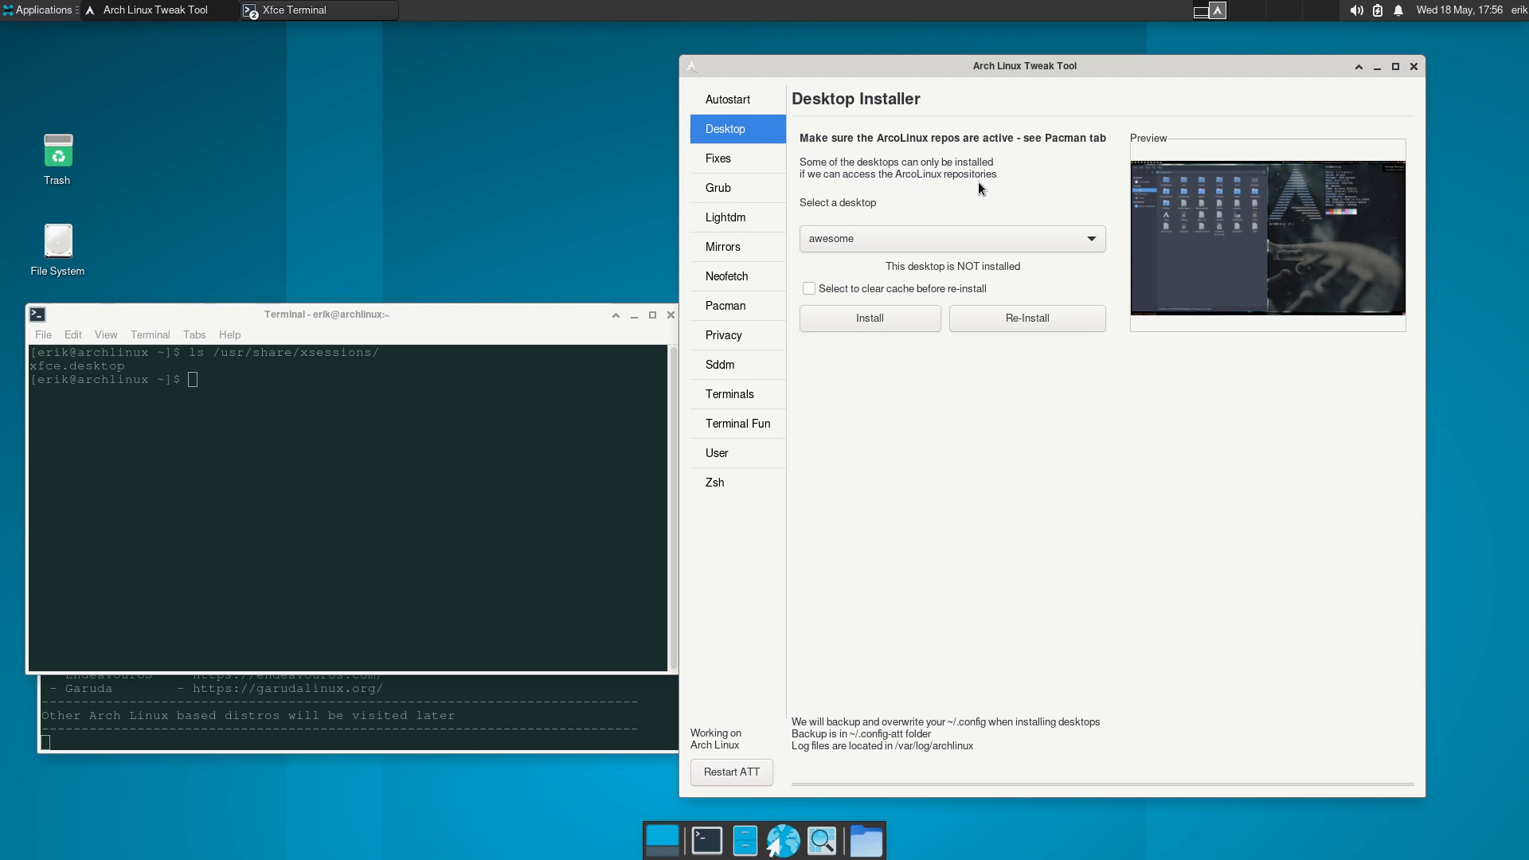
{"action": "left_click", "coordinate": [739, 313]}
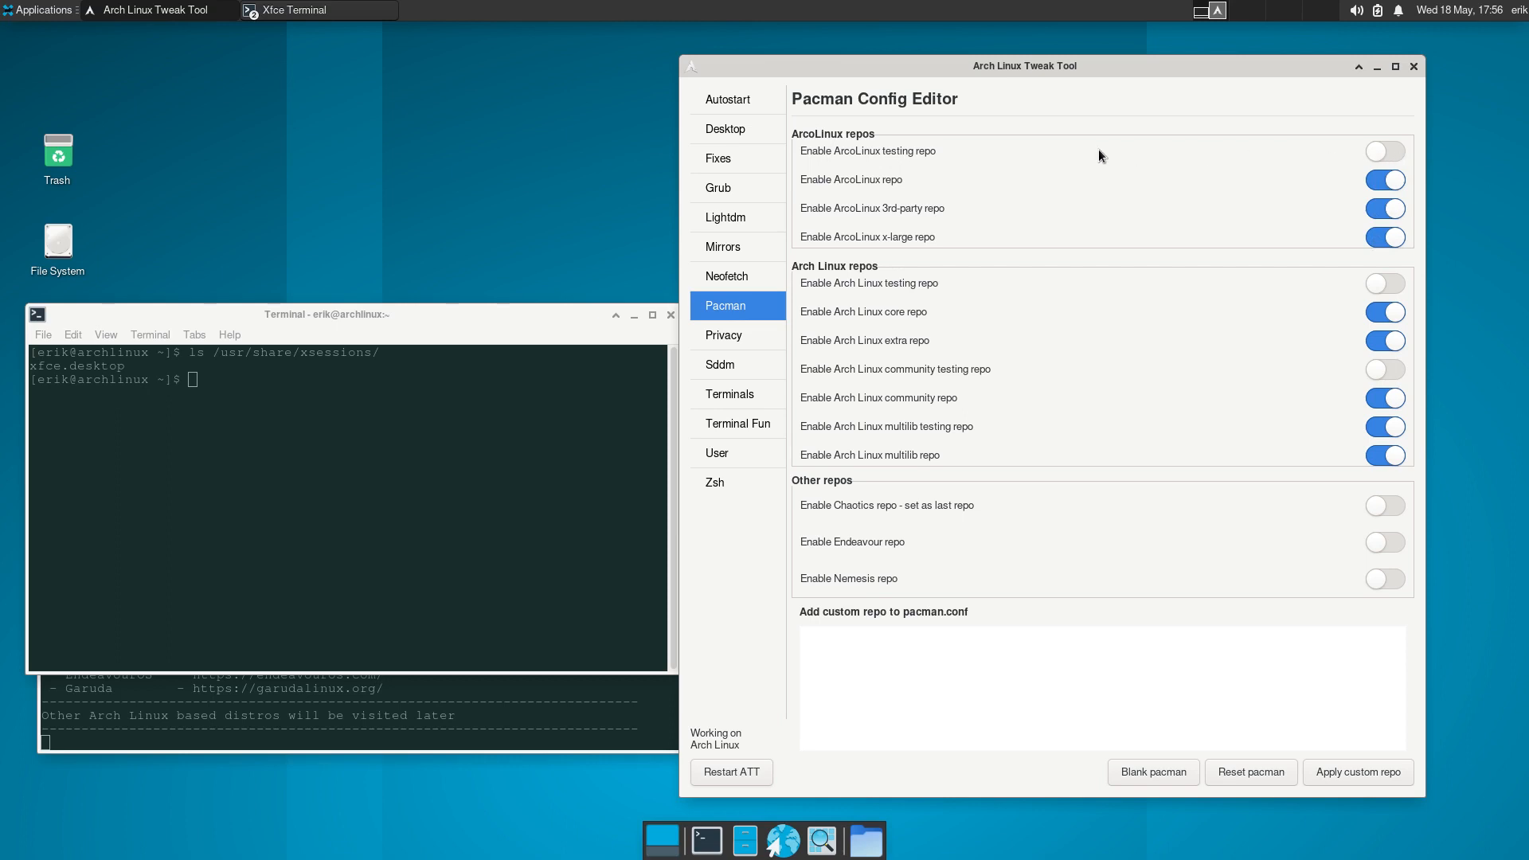
{"action": "left_click", "coordinate": [725, 128]}
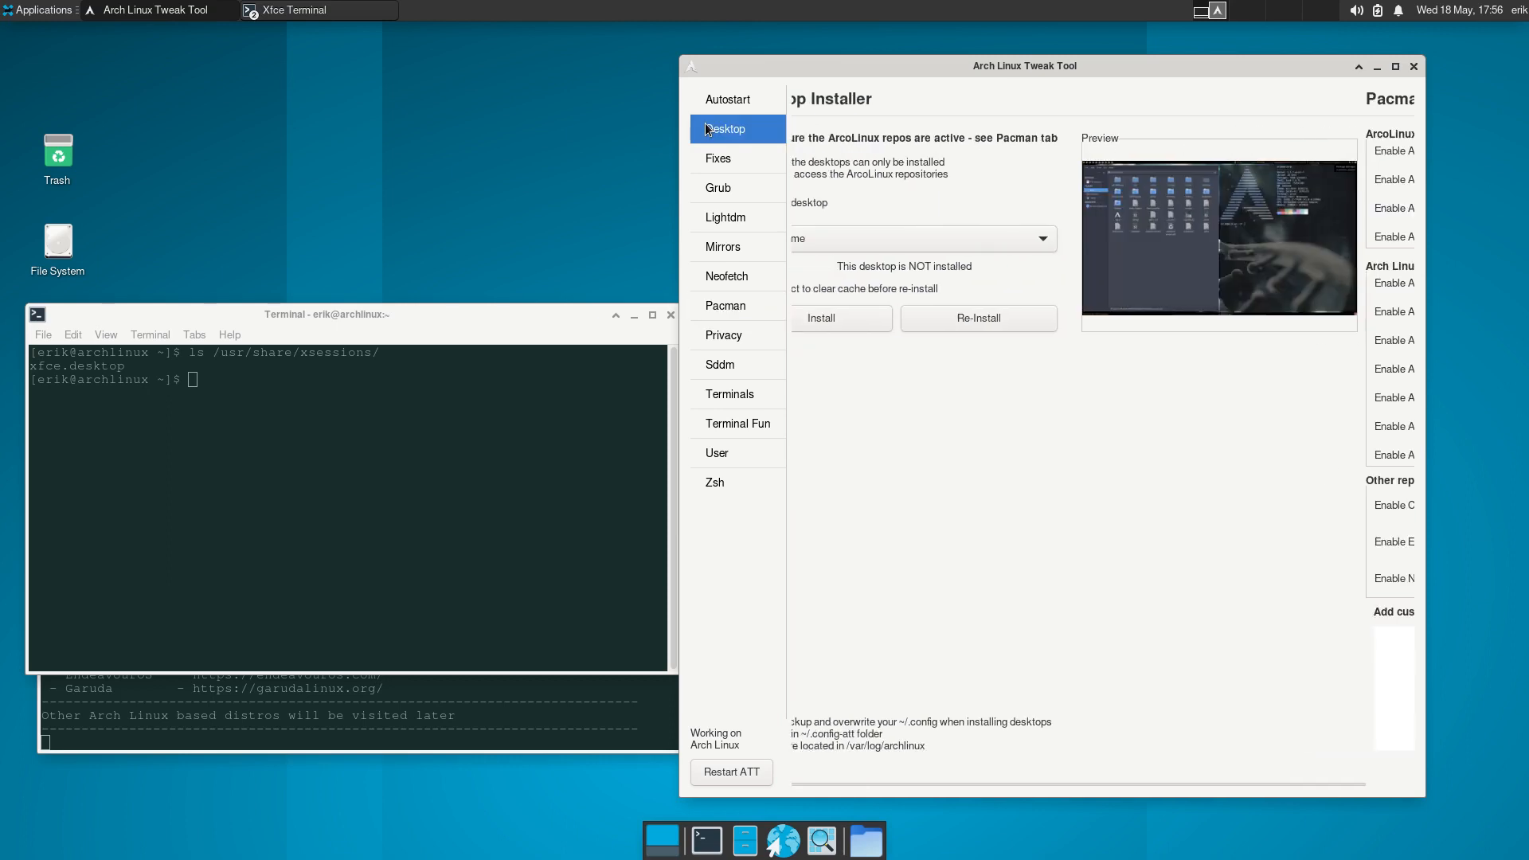
{"action": "left_click", "coordinate": [886, 238]}
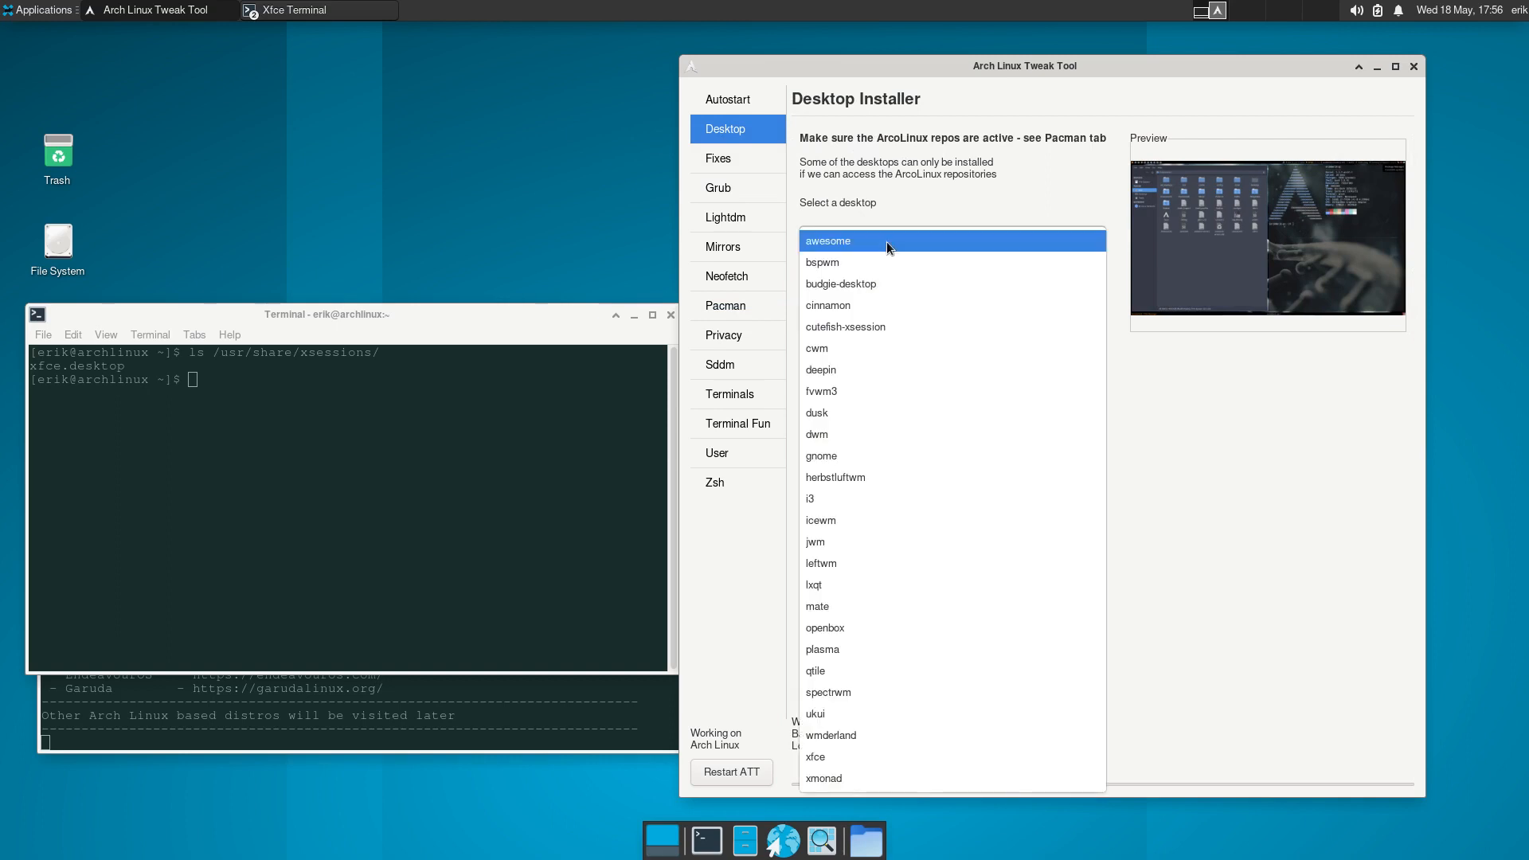
{"action": "left_click", "coordinate": [886, 241]}
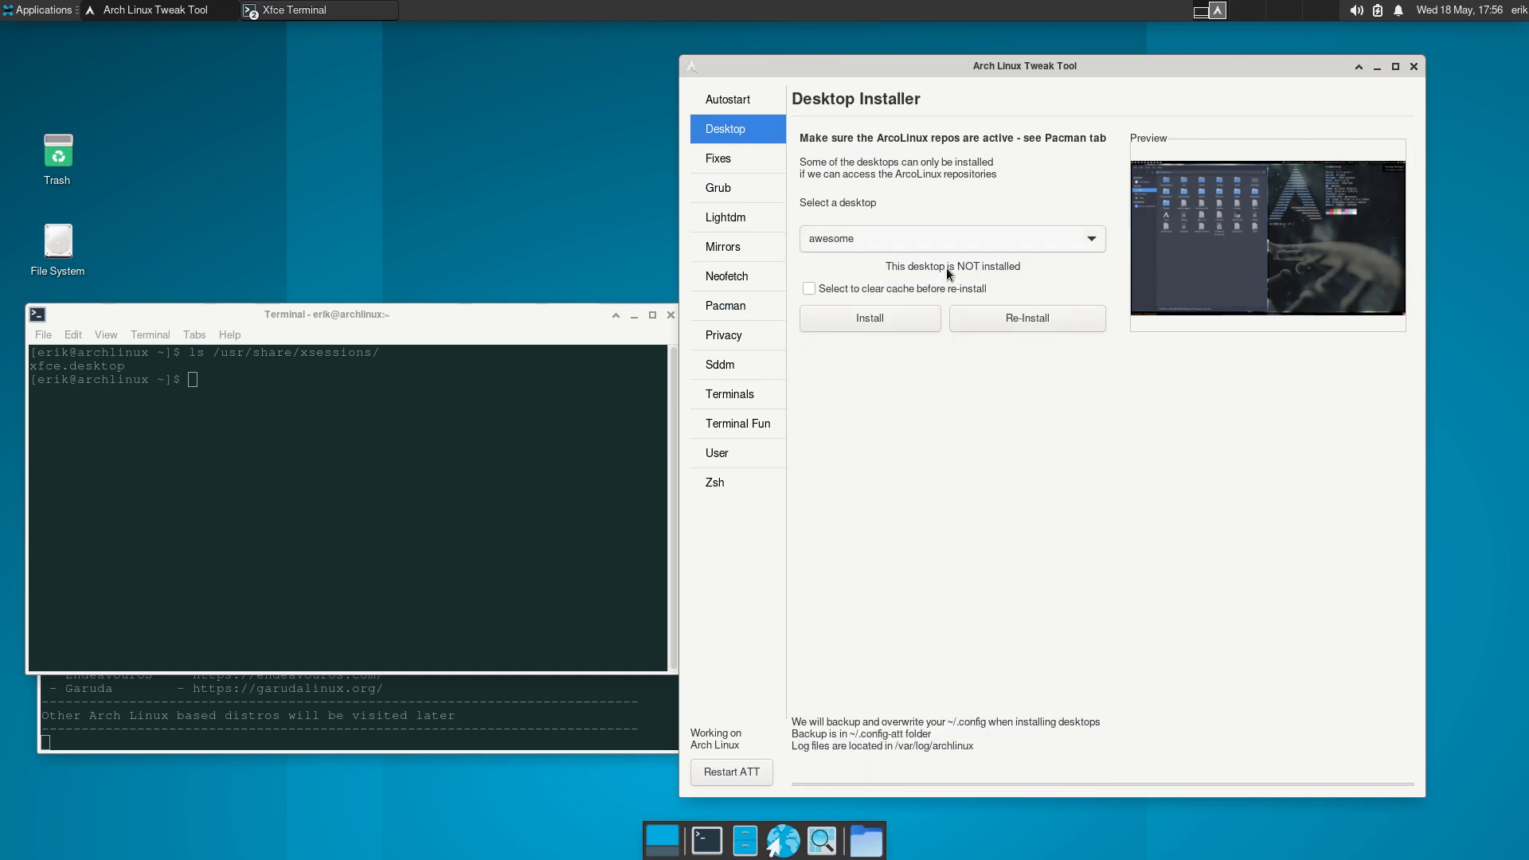
{"action": "left_click", "coordinate": [921, 313]}
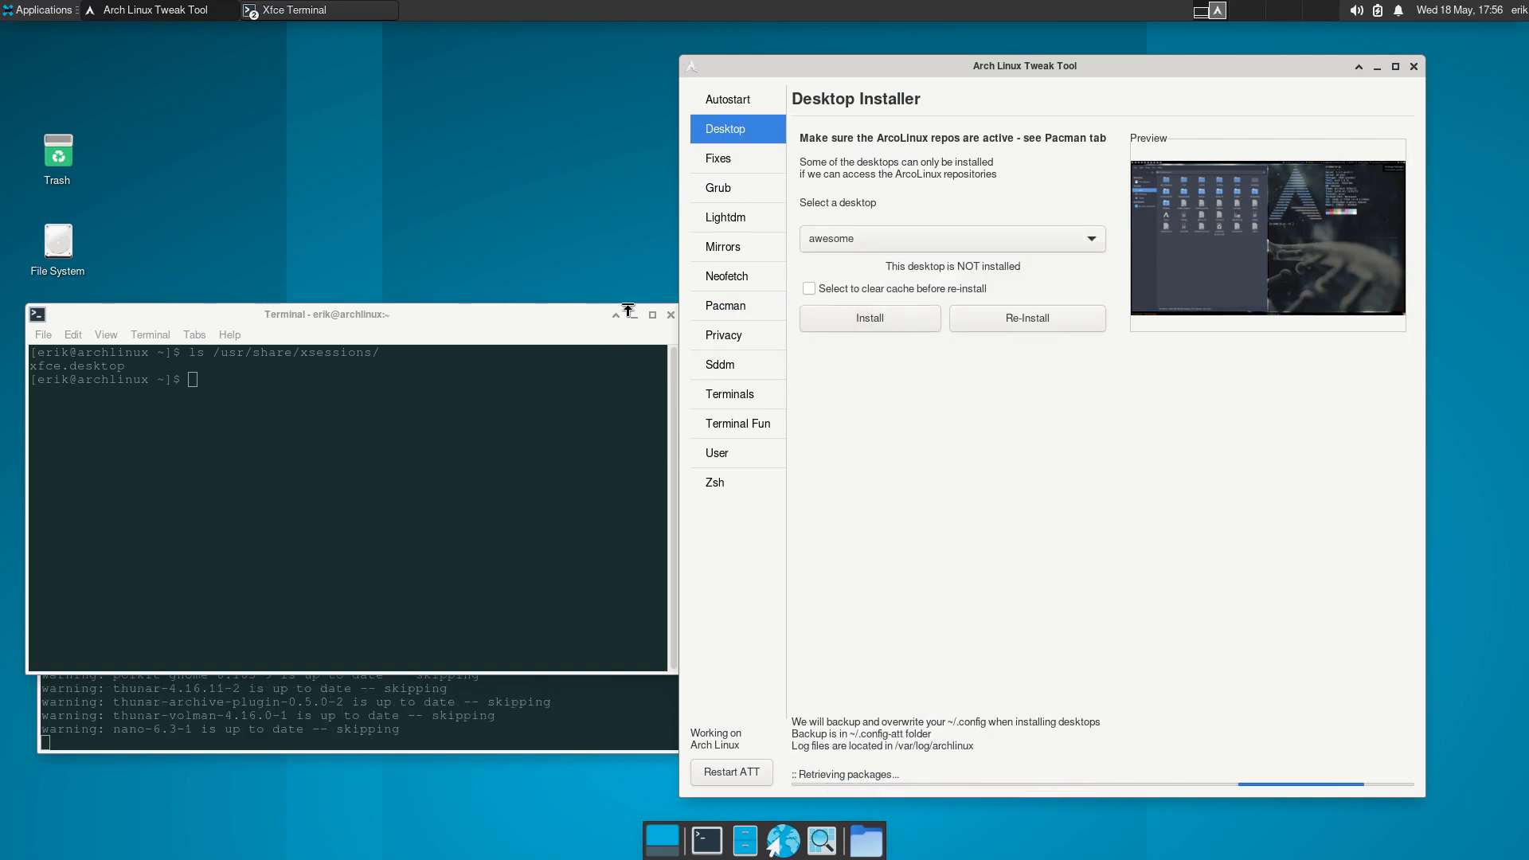
Close the extra terminal and examine the list of packages being installed for awesome, highlighting arcolinux-awesome-git and archlinux-logout-git.
{"action": "left_click", "coordinate": [671, 315]}
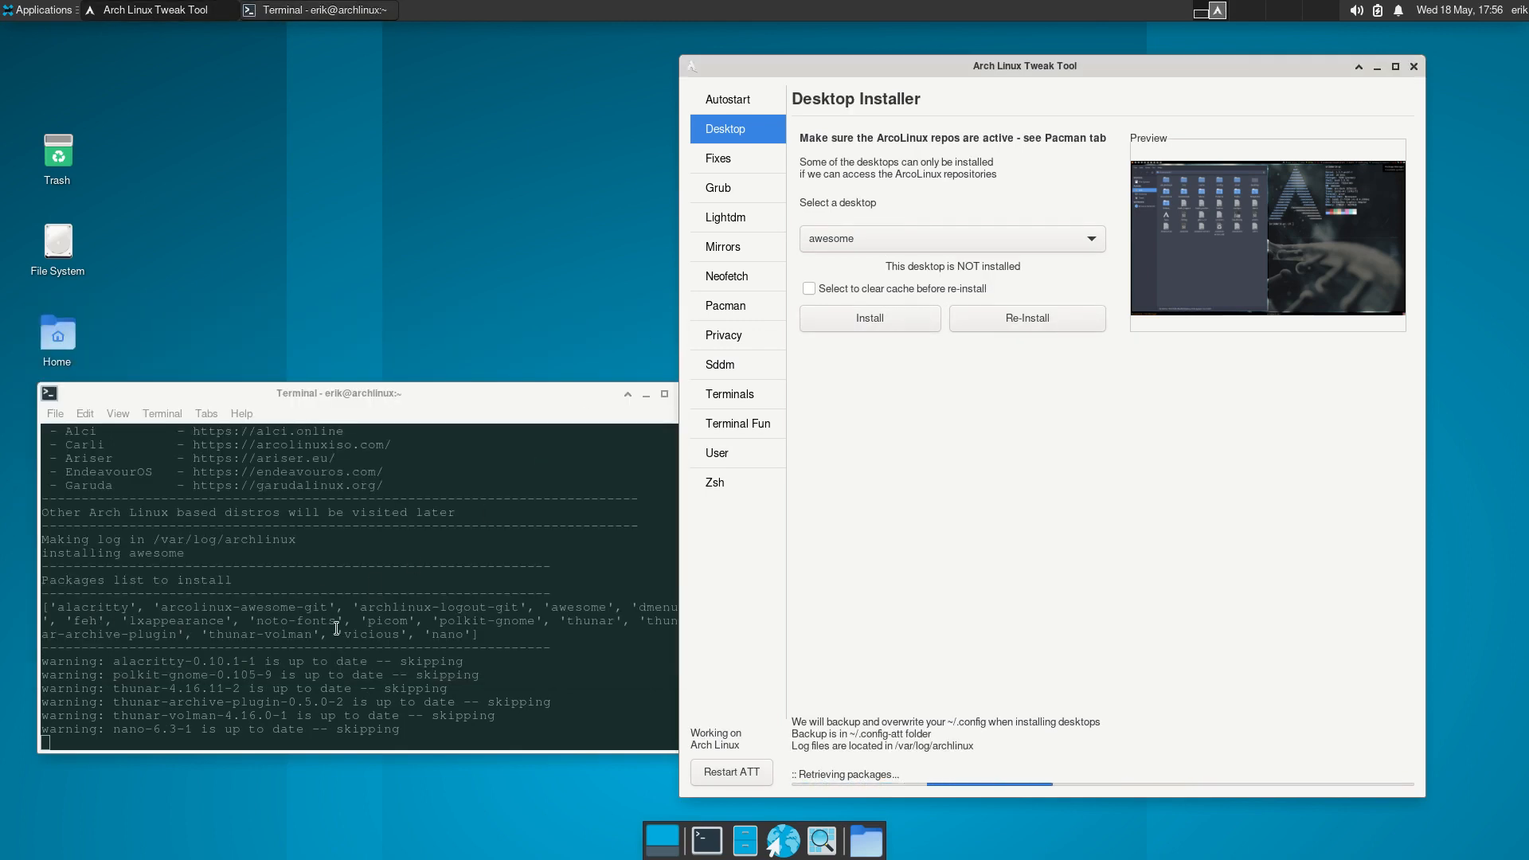
{"action": "left_click_drag", "start_coordinate": [536, 633], "coordinate": [44, 597]}
{"action": "left_click", "coordinate": [197, 609]}
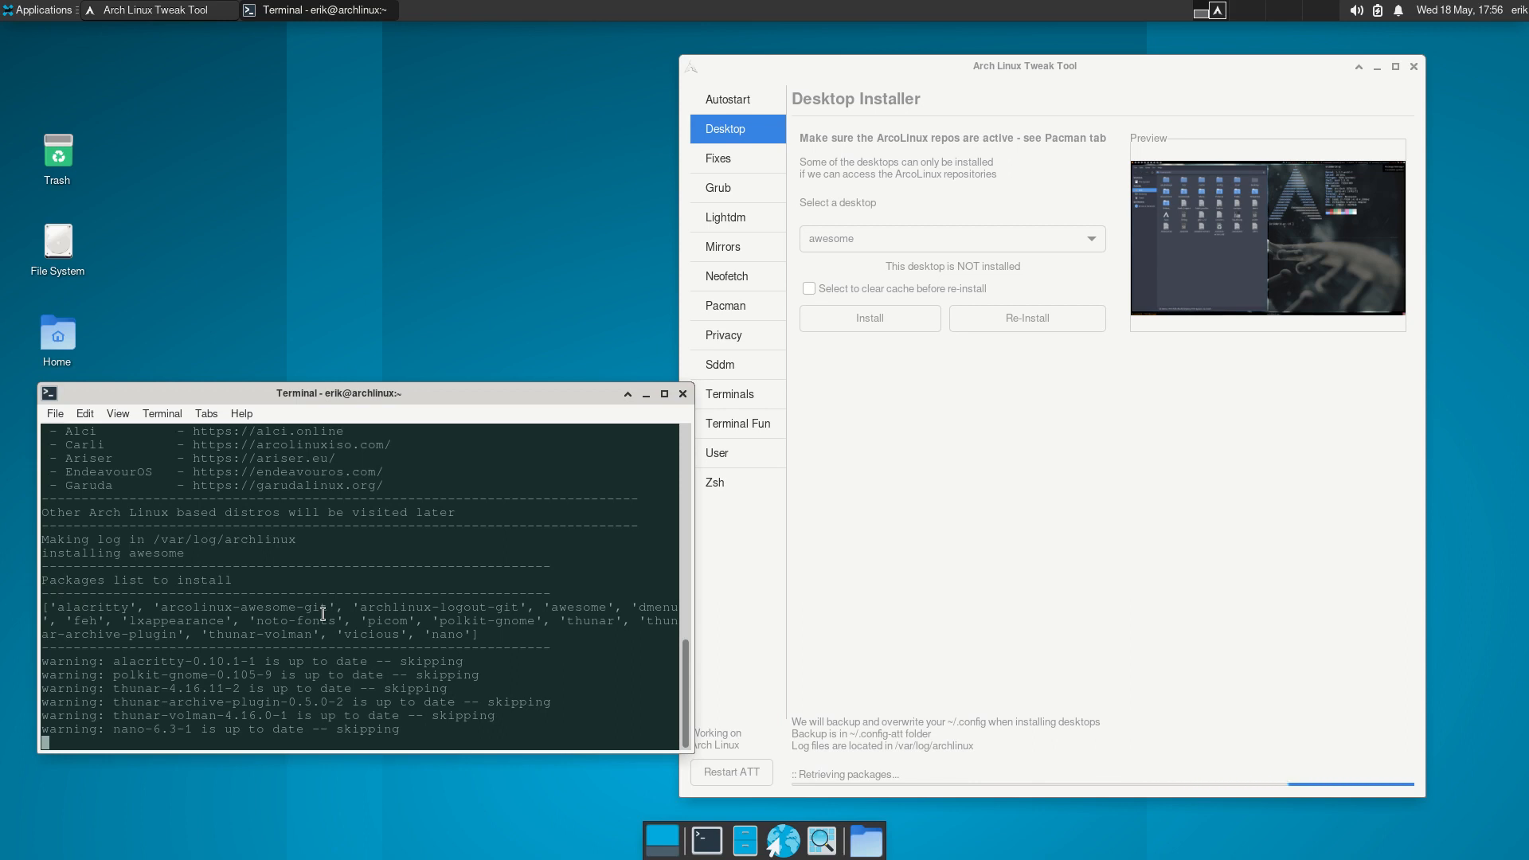
{"action": "left_click_drag", "start_coordinate": [154, 608], "coordinate": [325, 609]}
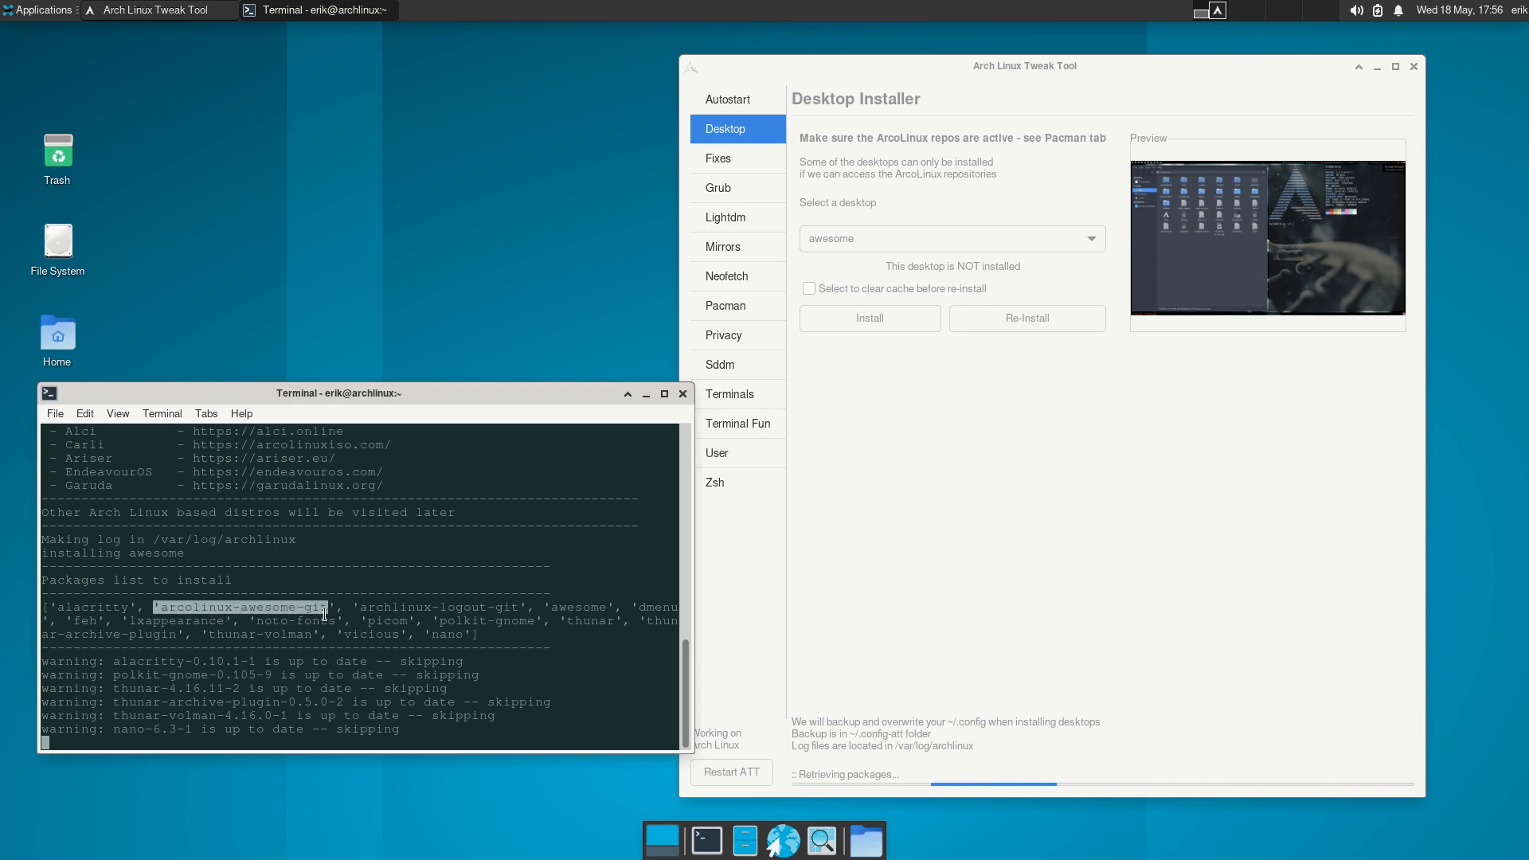
{"action": "left_click_drag", "start_coordinate": [360, 609], "coordinate": [520, 610]}
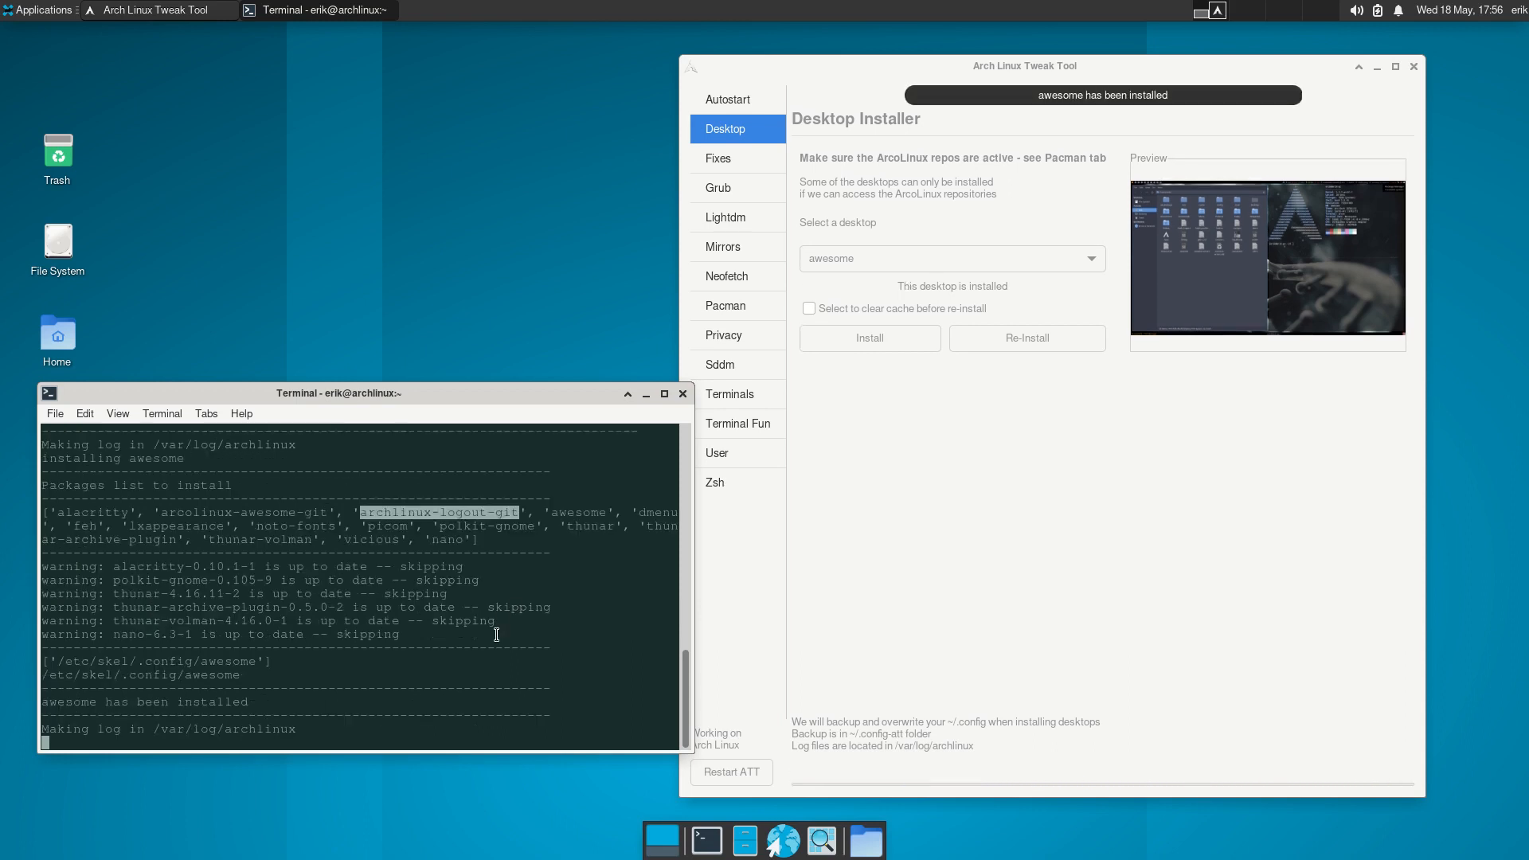
{"action": "left_click", "coordinate": [1034, 539]}
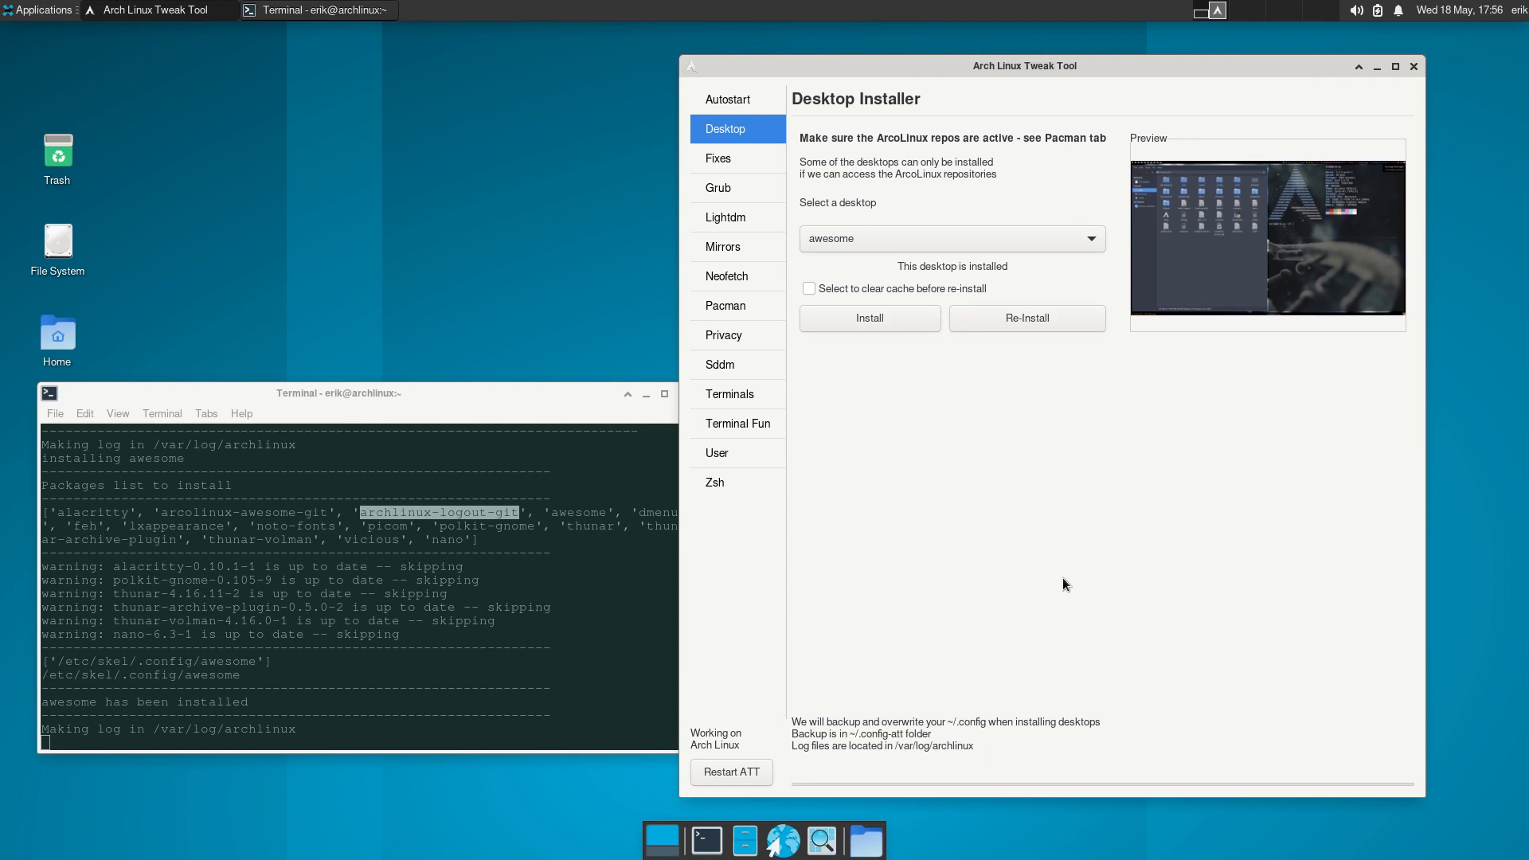
Close the Arch Linux Tweak Tool and log out of the current Xfce session.
{"action": "left_click", "coordinate": [1413, 66]}
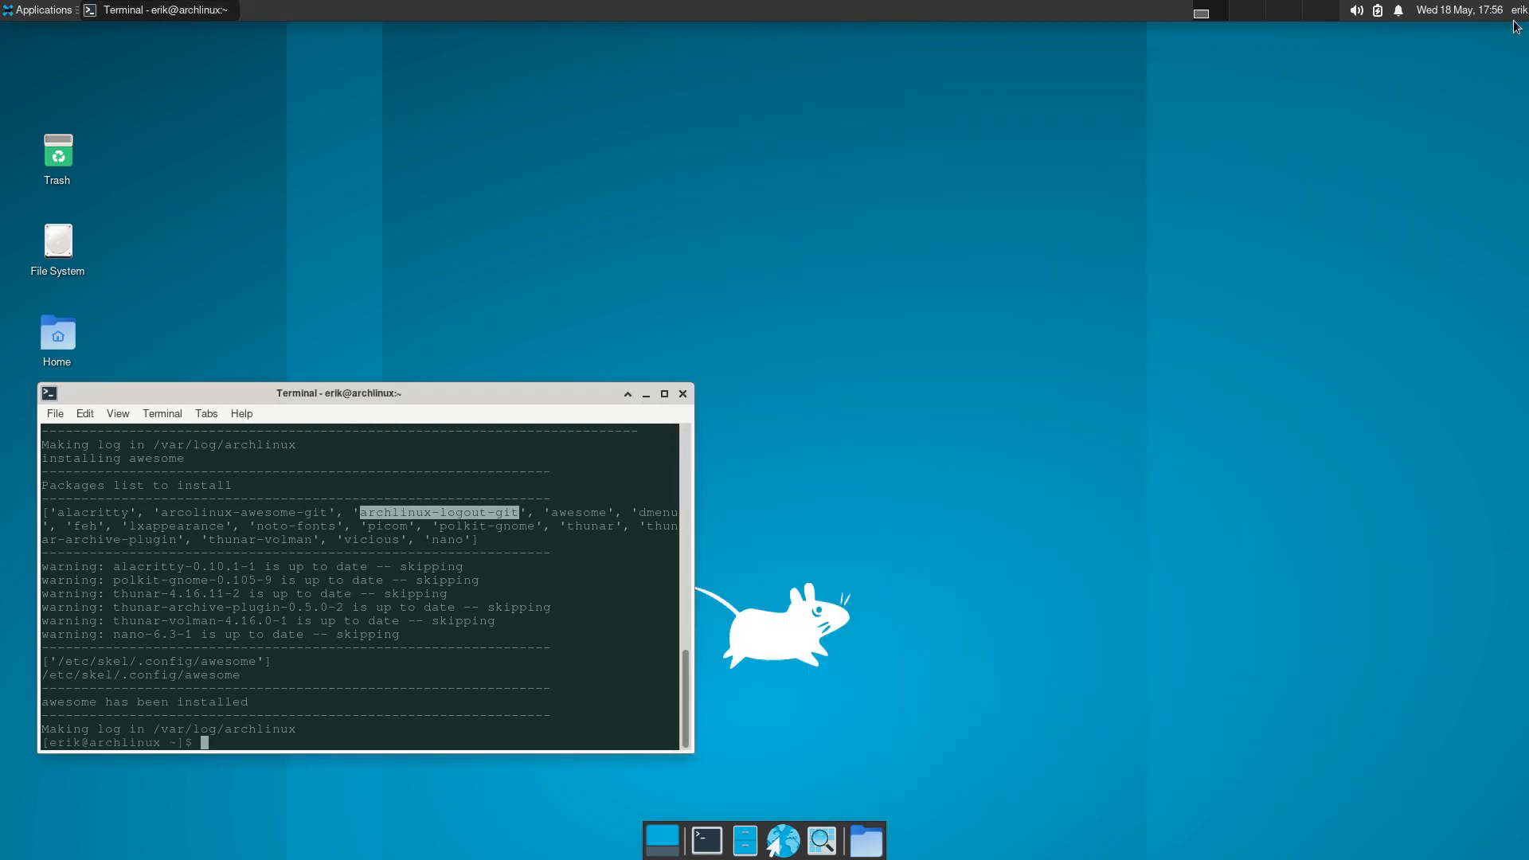
{"action": "left_click", "coordinate": [1518, 10]}
{"action": "left_click", "coordinate": [1481, 112]}
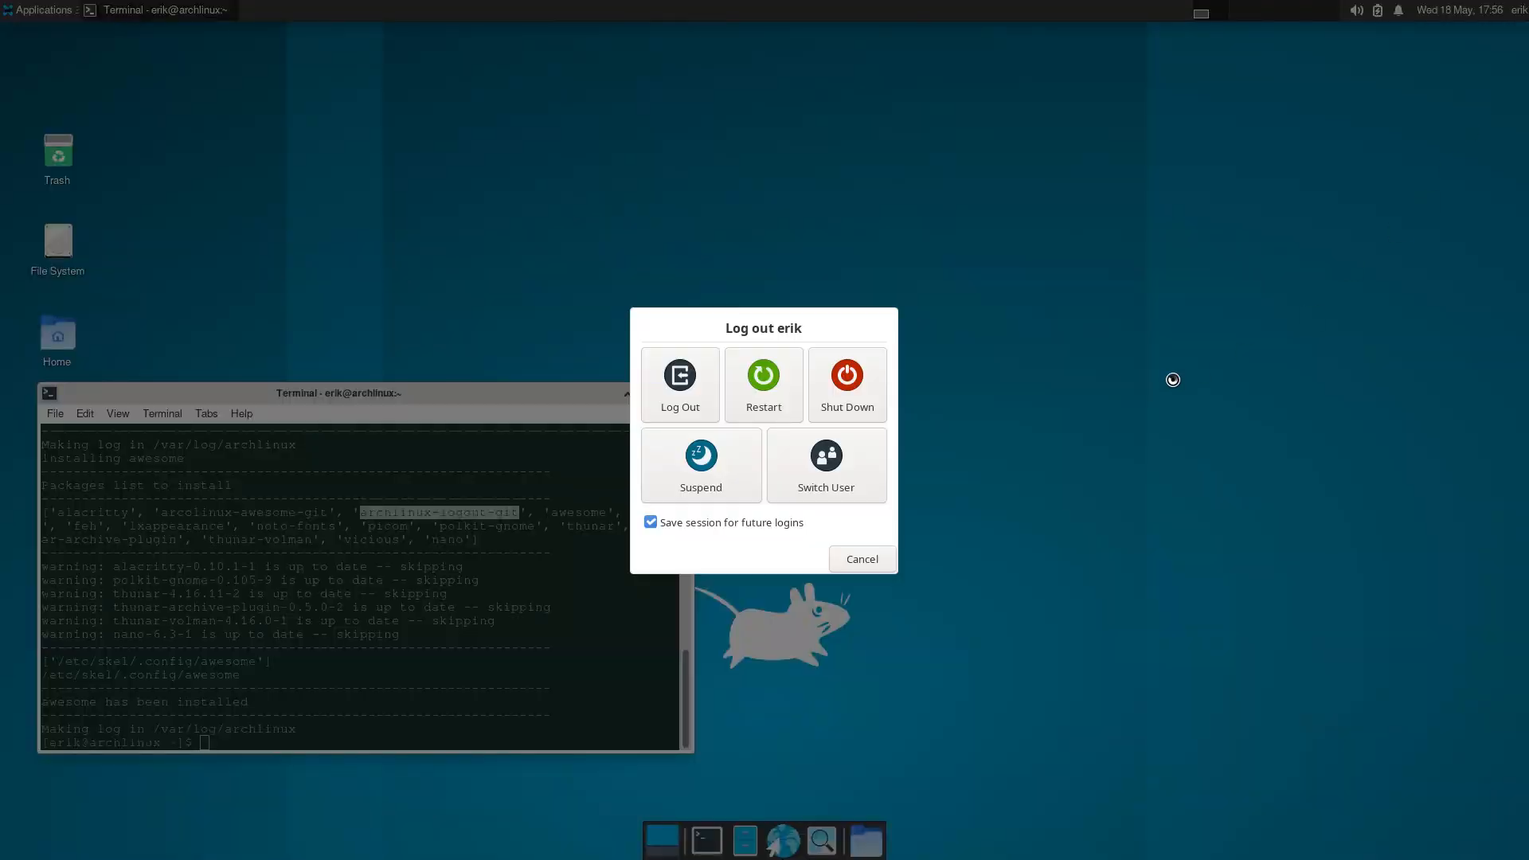
{"action": "left_click", "coordinate": [686, 386]}
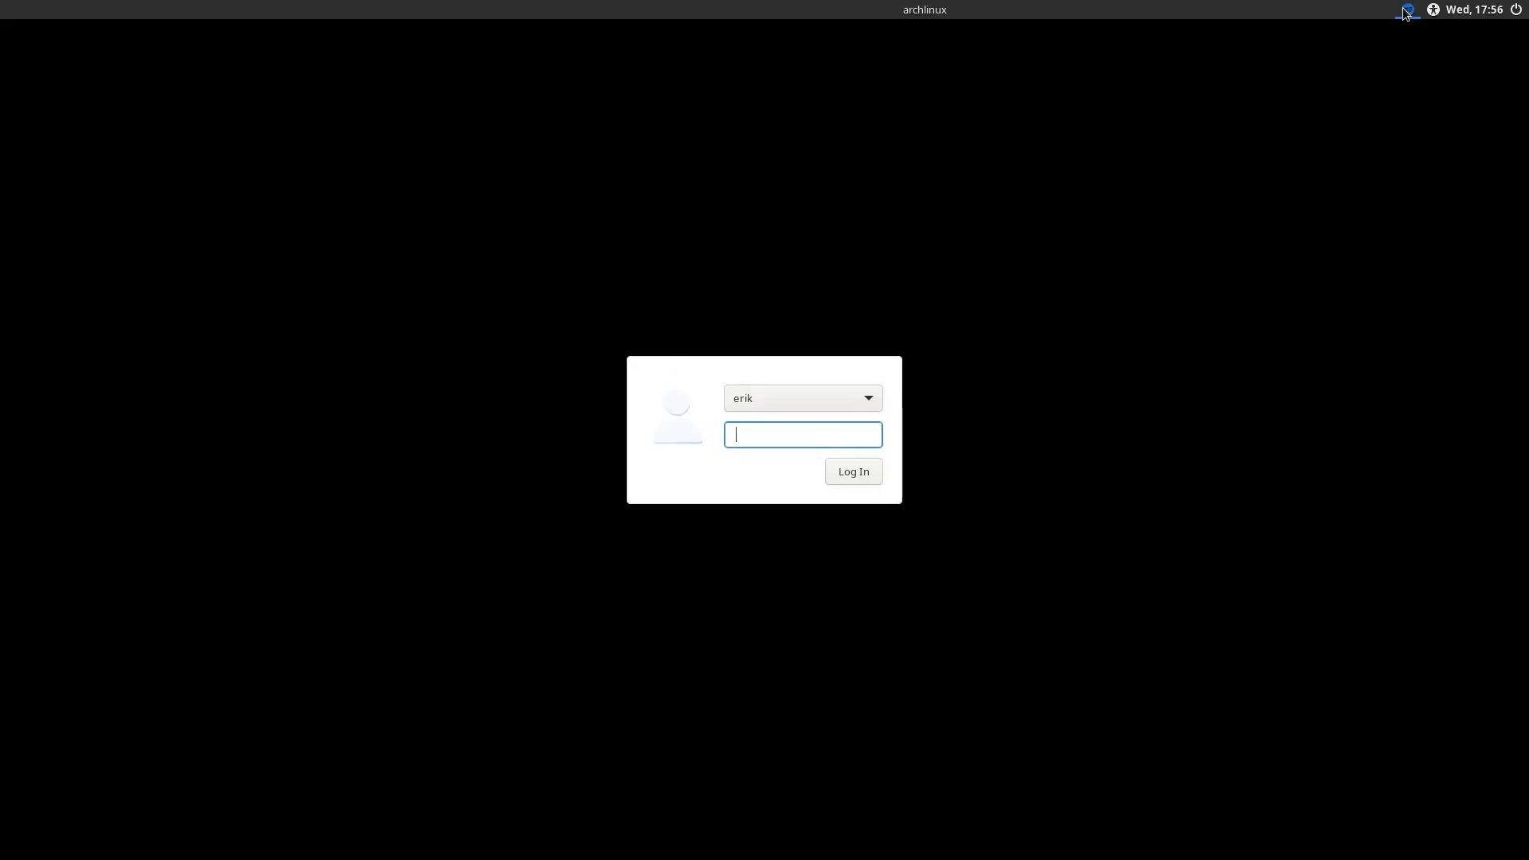
Choose the awesome session on the login screen and log in with the account password.
{"action": "left_click", "coordinate": [1408, 9]}
{"action": "left_click", "coordinate": [1410, 48]}
{"action": "key", "text": "Return"}
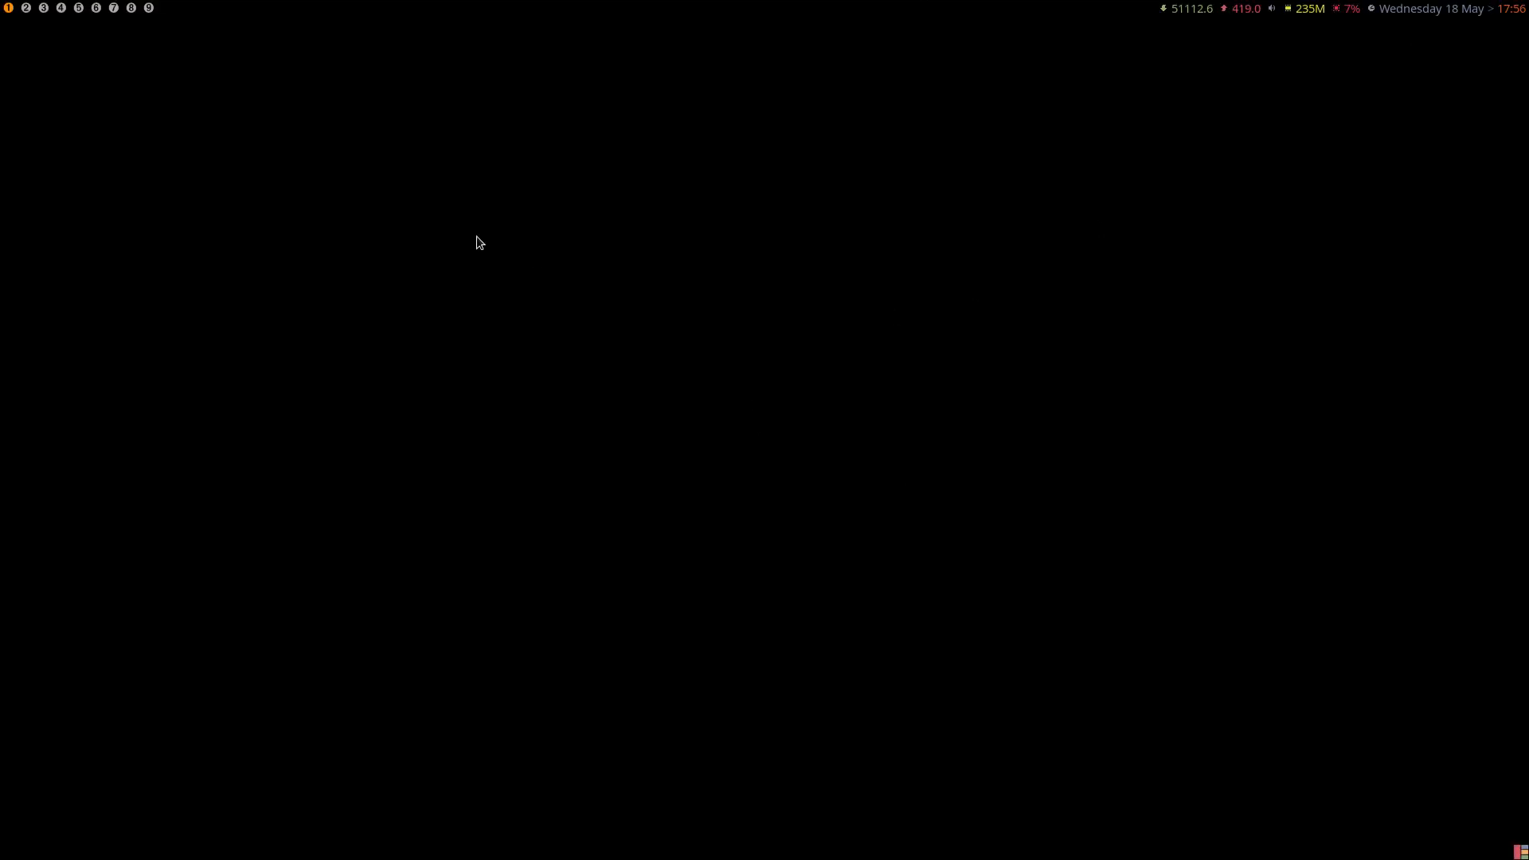
Install Variety from a new Alacritty terminal with sudo pacman -S variety, entering the sudo password and accepting the installation.
{"action": "key", "text": "super+Return"}
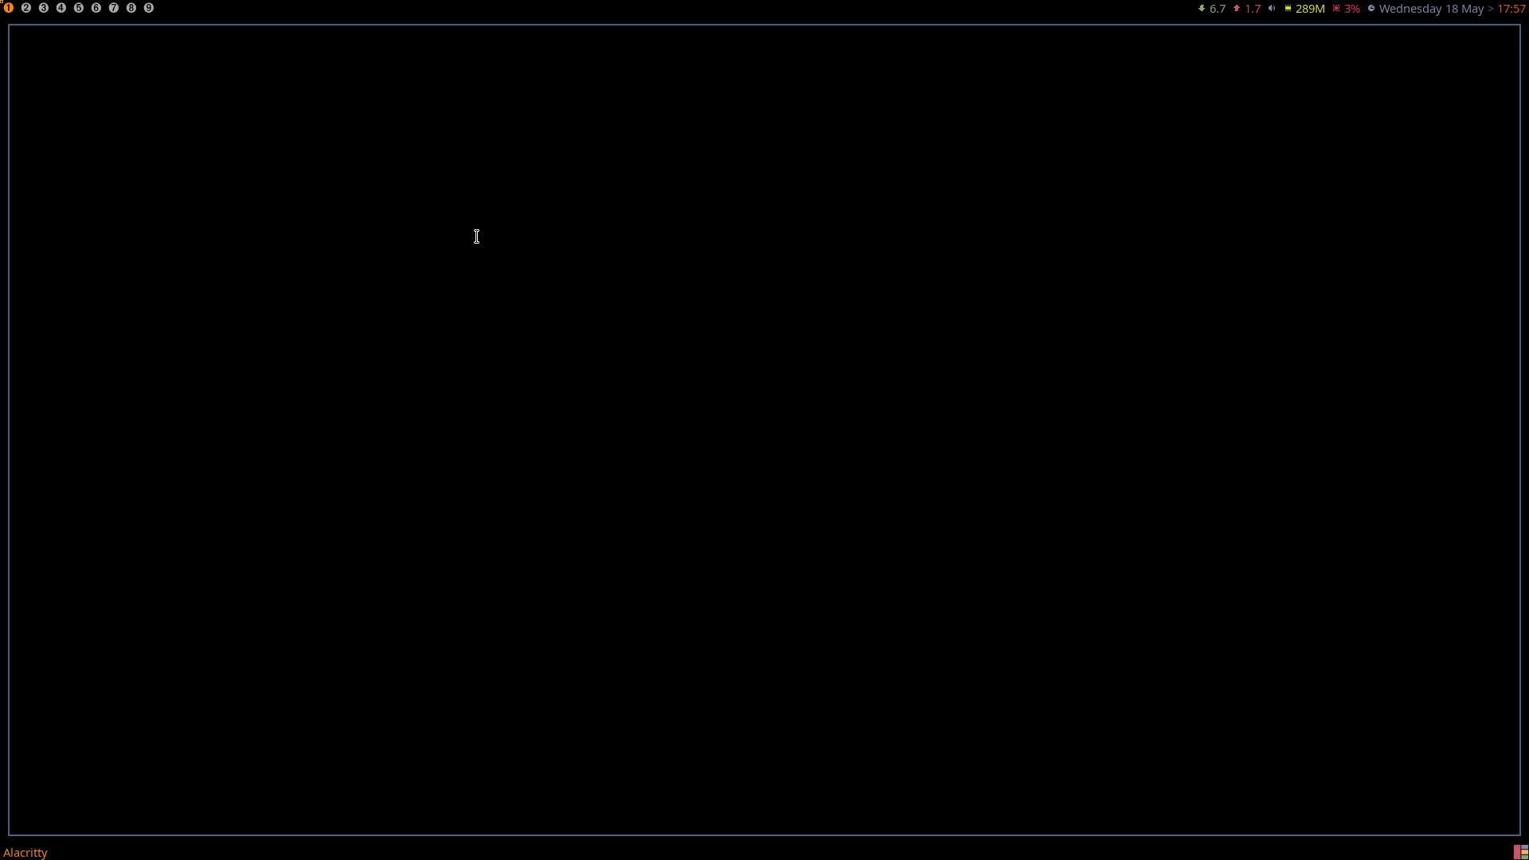
{"action": "type", "text": "sudo "}
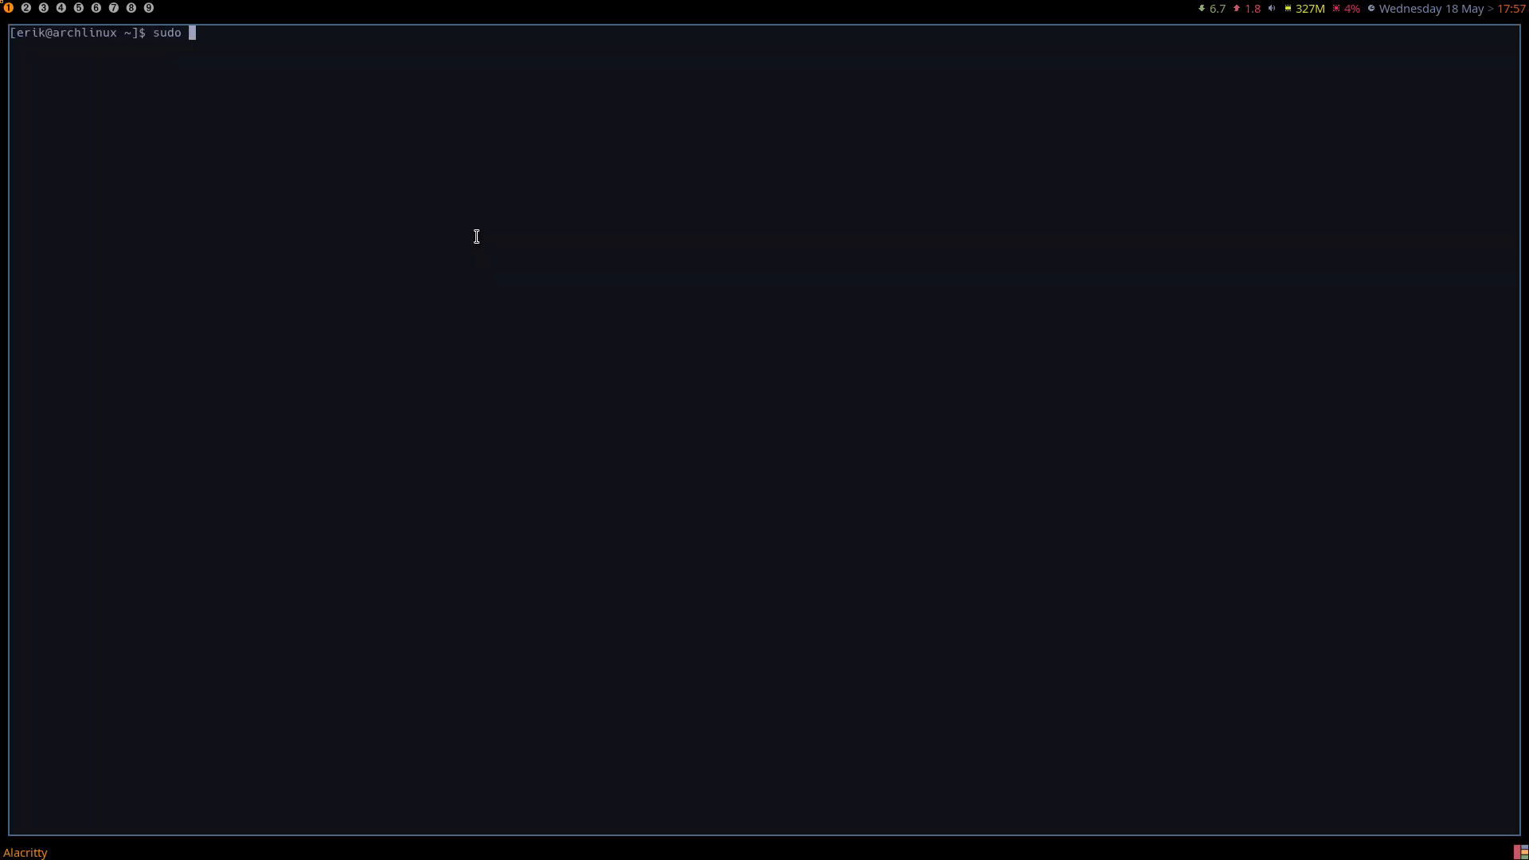
{"action": "type", "text": "pacman -S variety"}
{"action": "key", "text": "Return"}
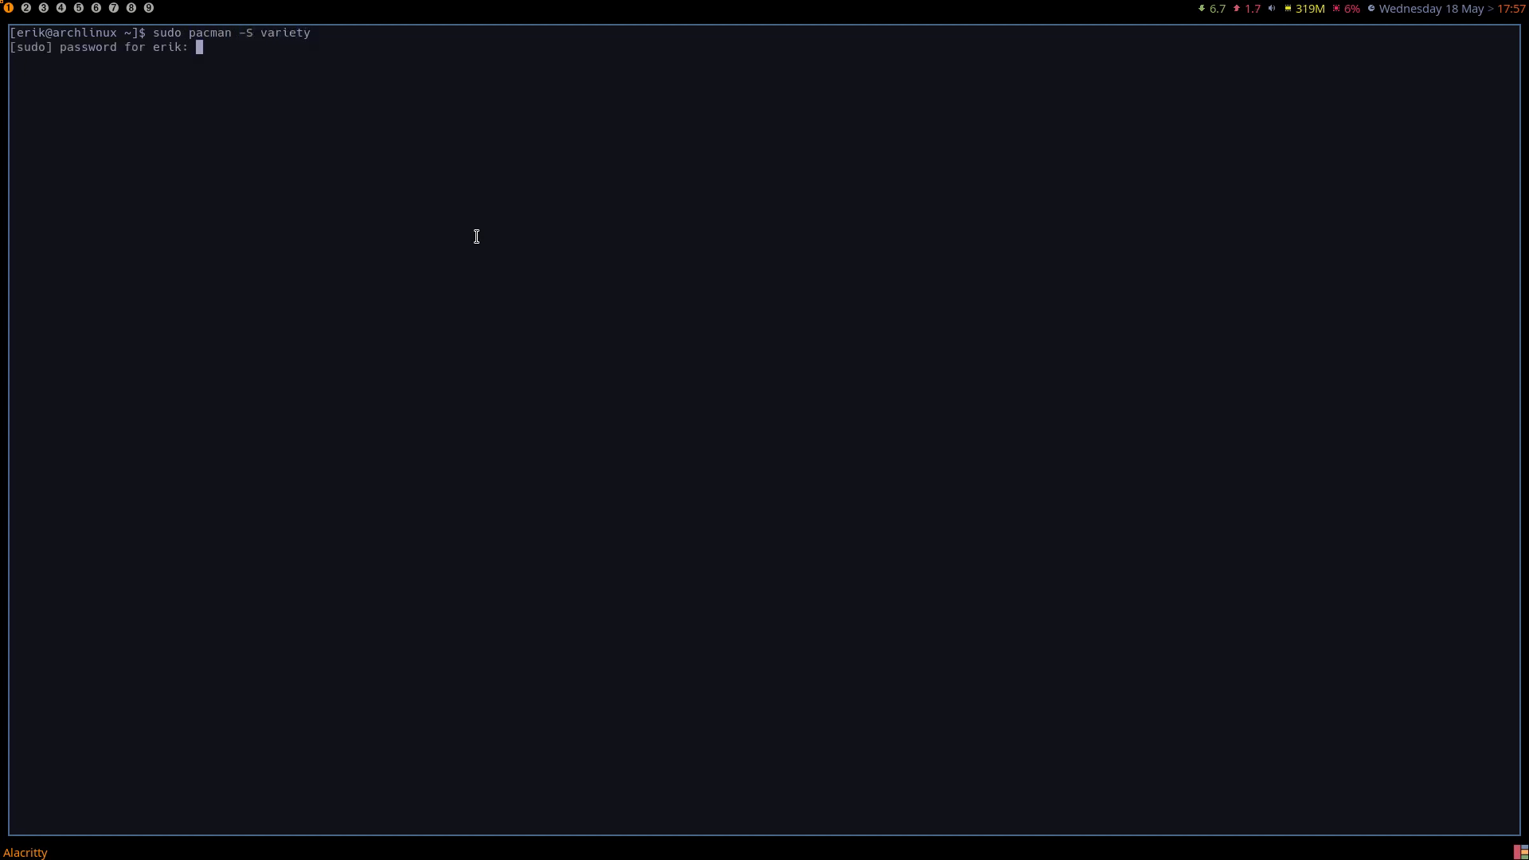
{"action": "key", "text": "Return"}
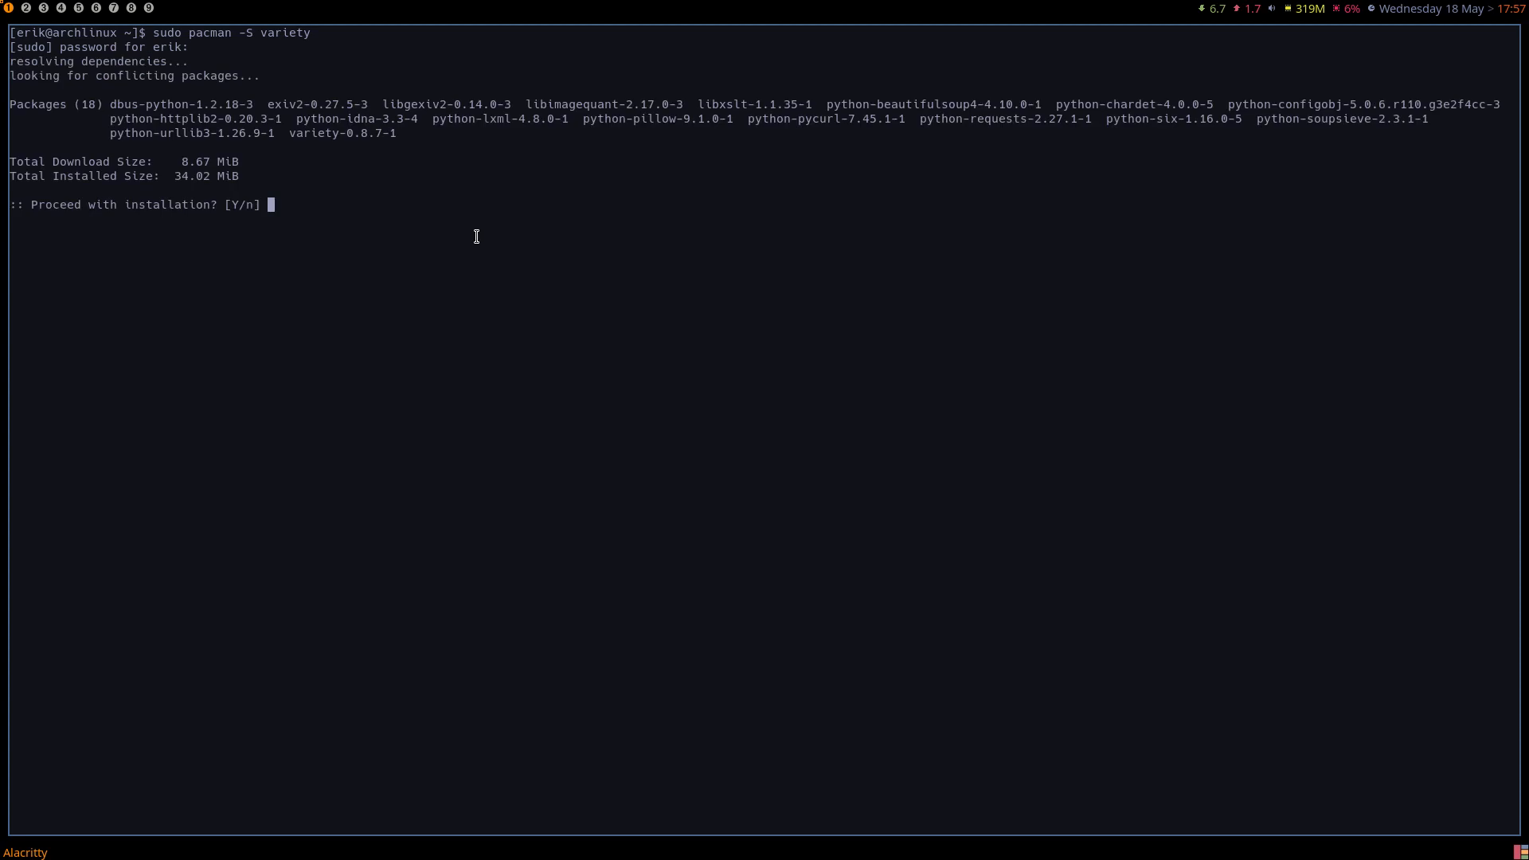
{"action": "key", "text": "Return"}
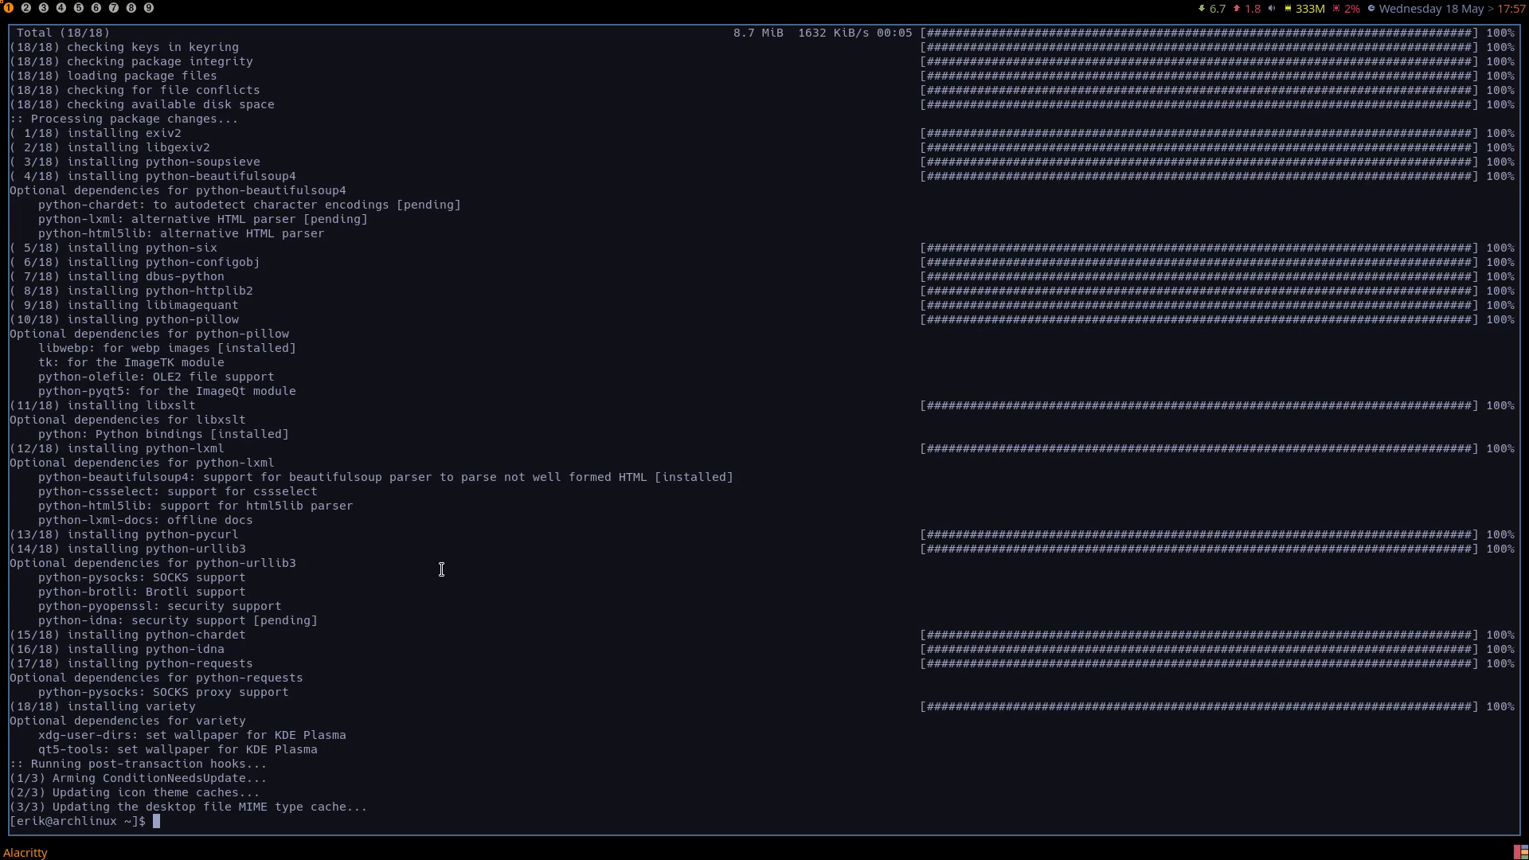
Launch Variety as a background process from the terminal with variety &.
{"action": "type", "text": "variety "}
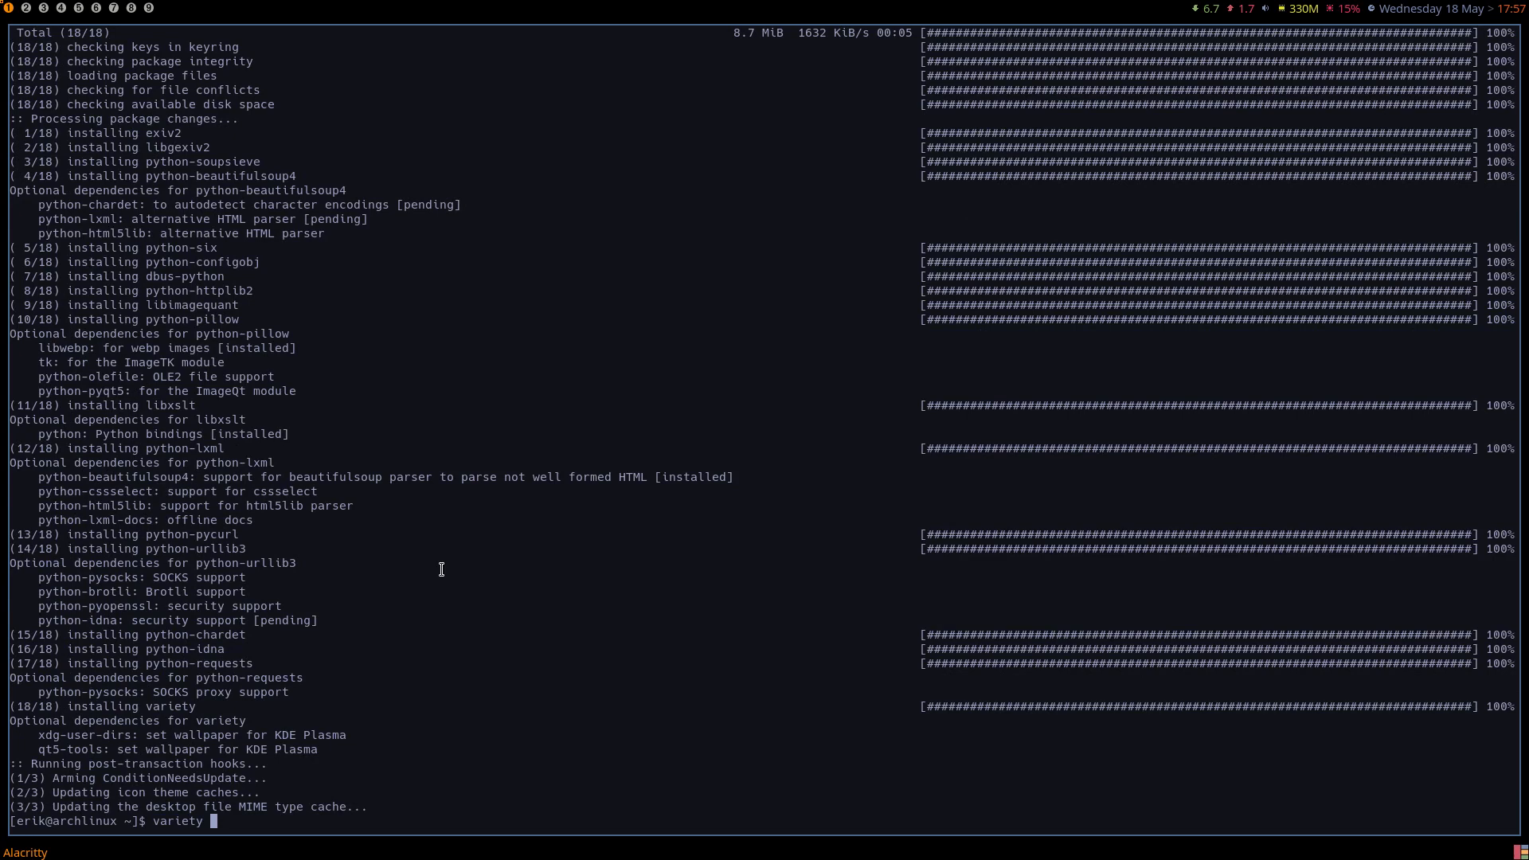
{"action": "type", "text": "&"}
{"action": "key", "text": "Return"}
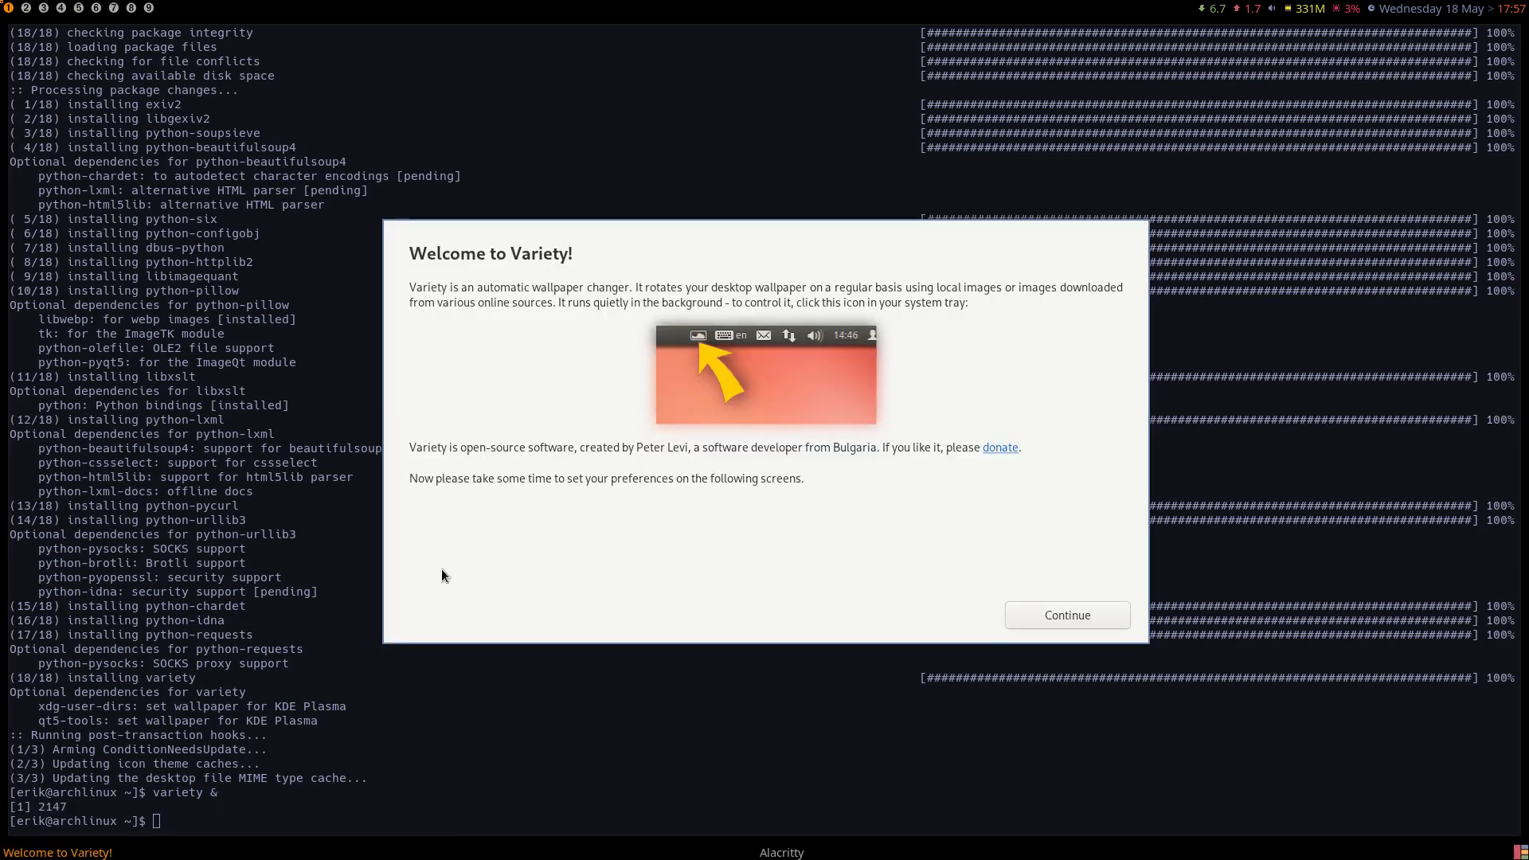
Continue past Variety's welcome screen, accept the privacy notice with internet access enabled, and close the preferences.
{"action": "left_click", "coordinate": [1112, 610]}
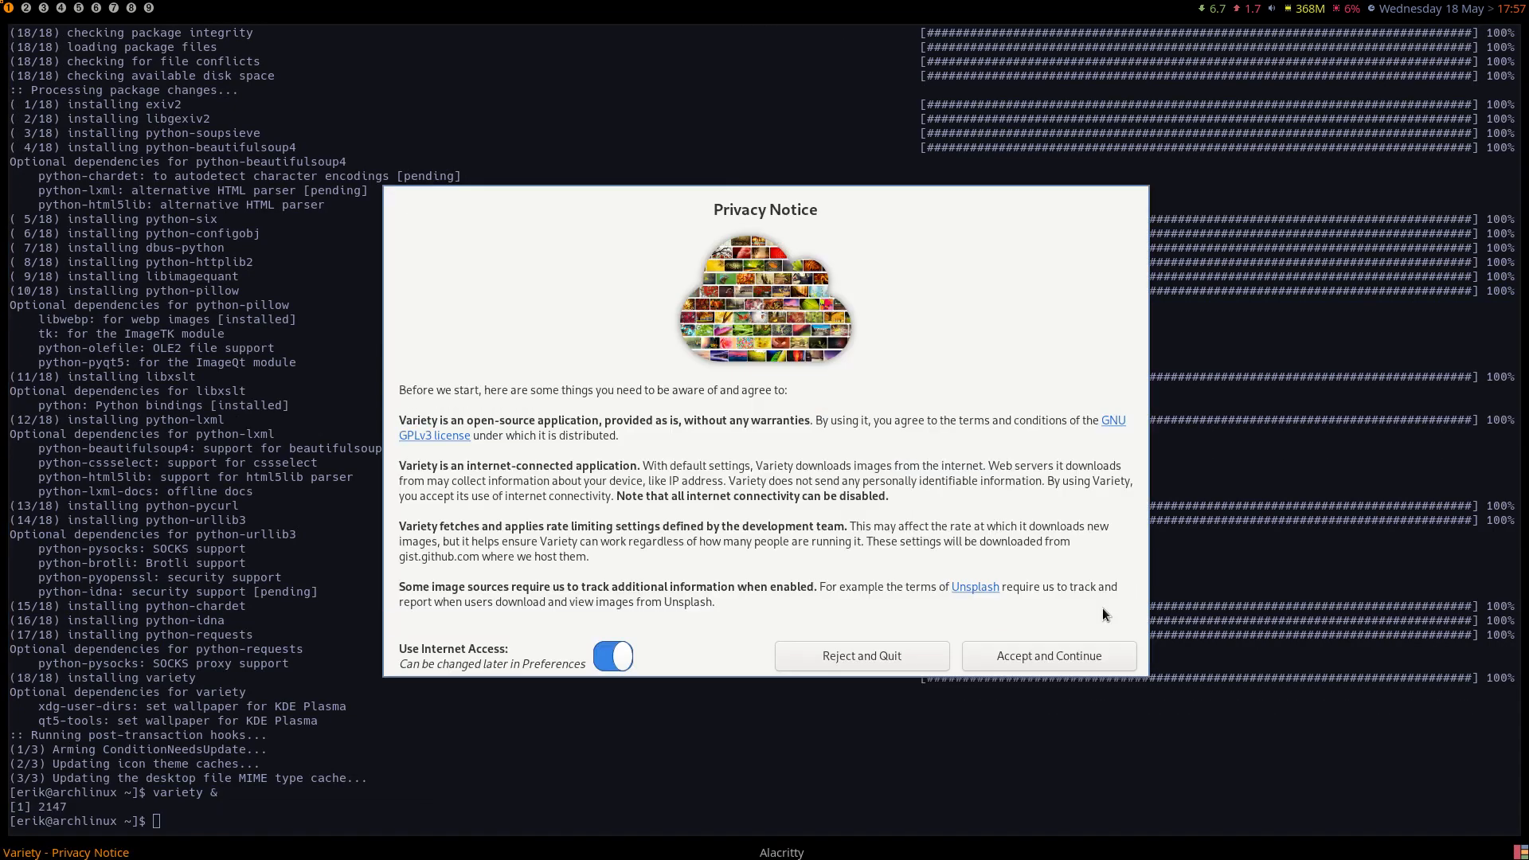
{"action": "left_click", "coordinate": [1013, 654]}
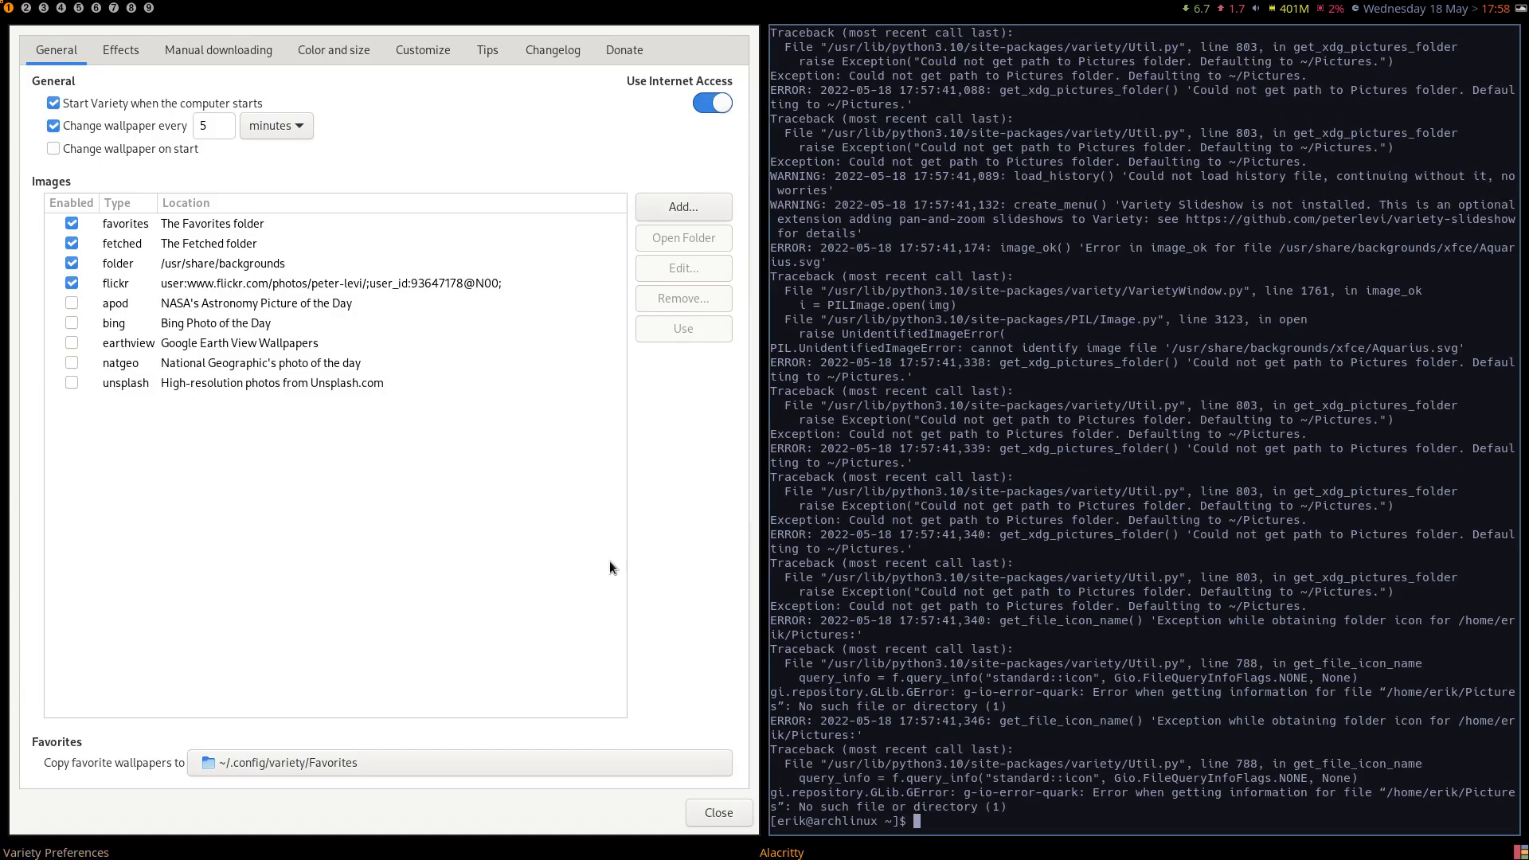
{"action": "left_click", "coordinate": [712, 818]}
Switch the desktop to Variety's next wallpaper.
{"action": "left_click", "coordinate": [1522, 10]}
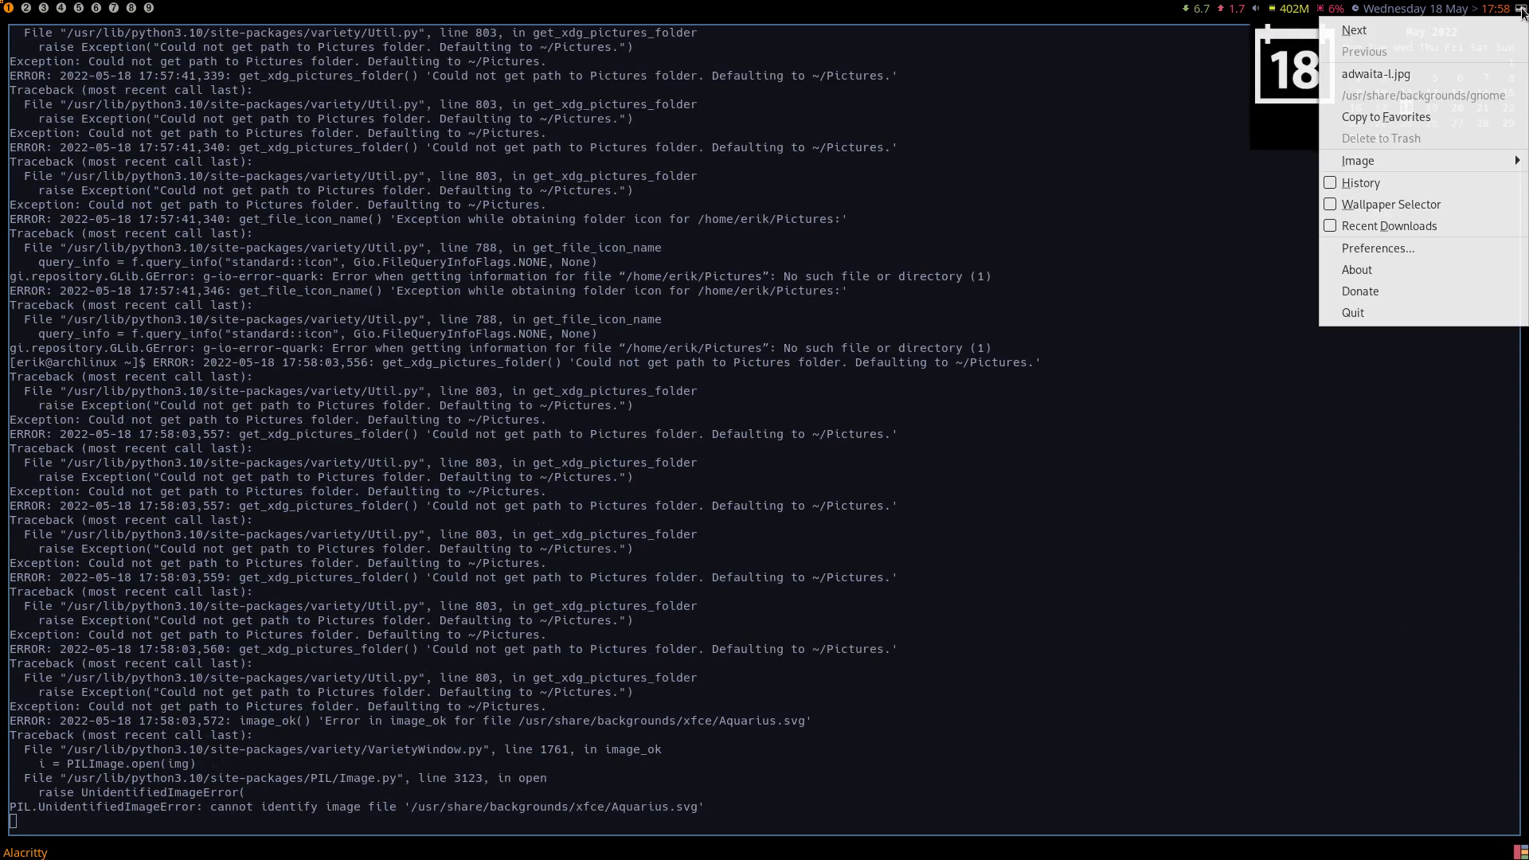
{"action": "left_click", "coordinate": [1473, 32]}
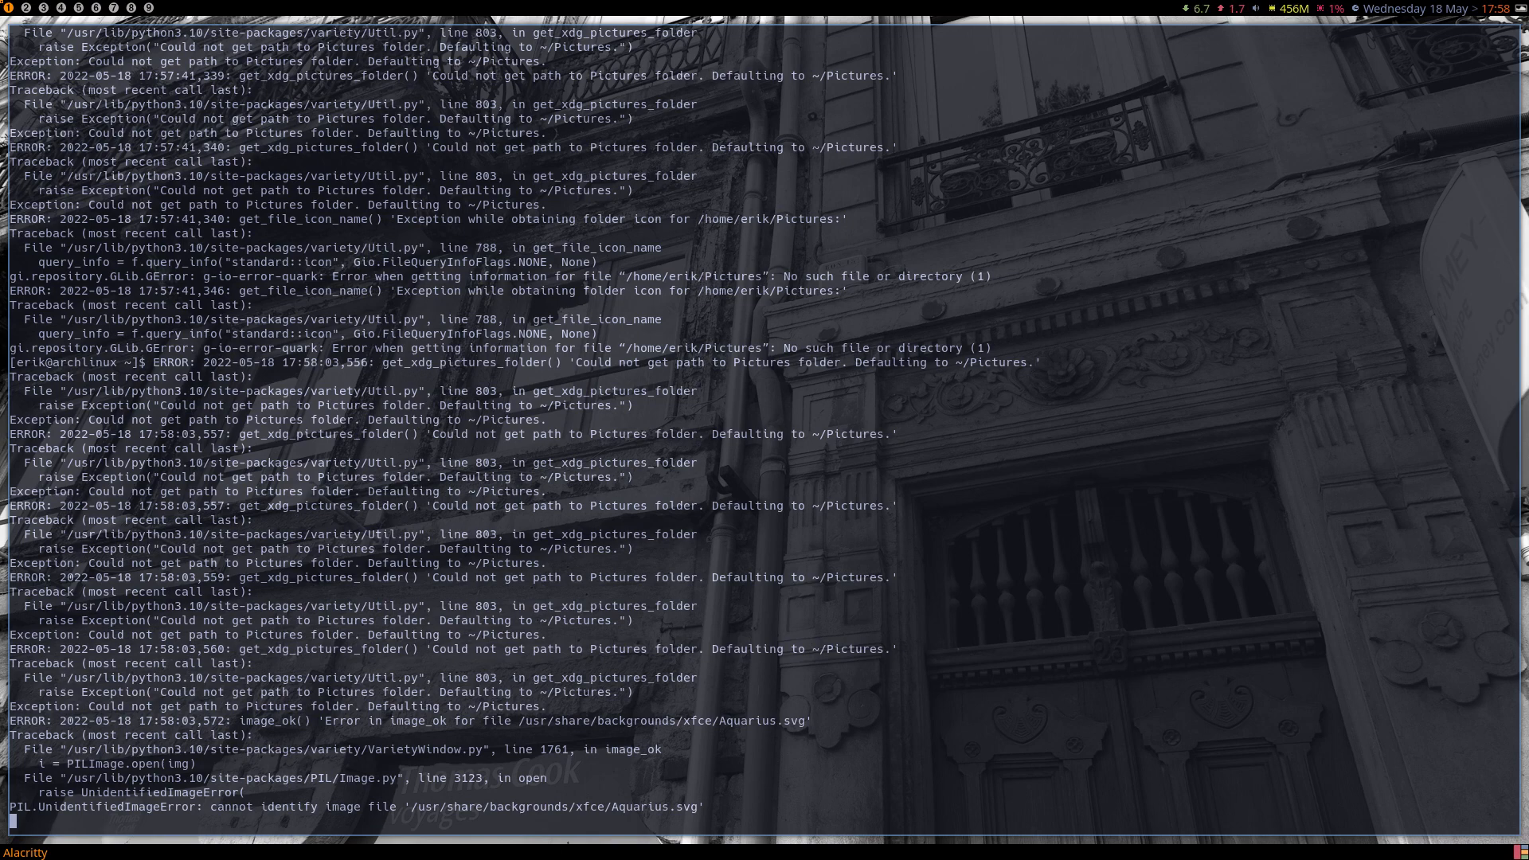
Add a Wallhaven.cc image source with the keyword abstract in Variety's preferences.
{"action": "left_click", "coordinate": [1520, 9]}
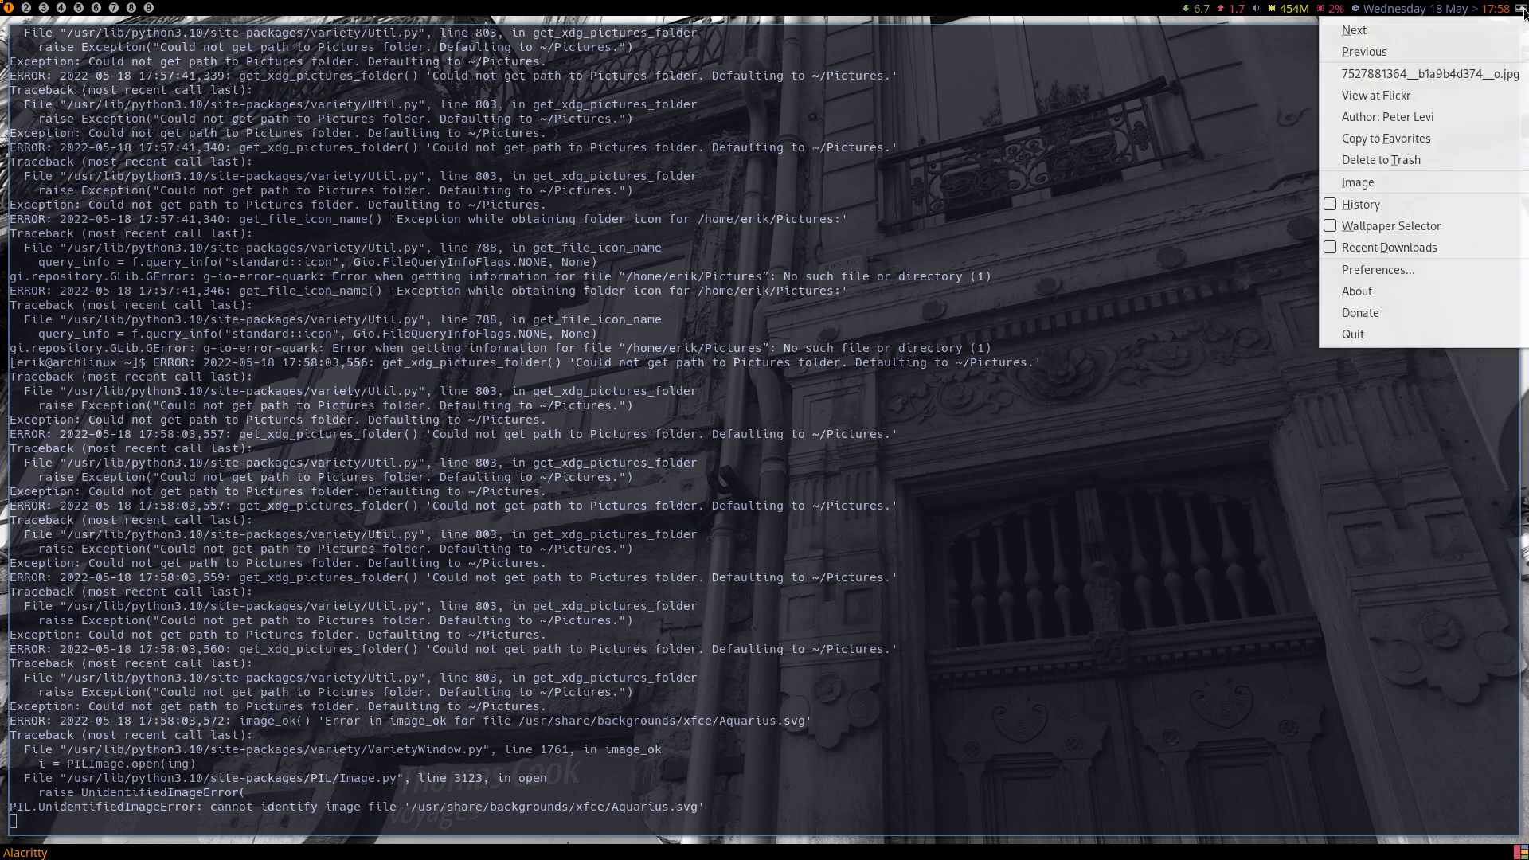
{"action": "left_click", "coordinate": [1394, 269]}
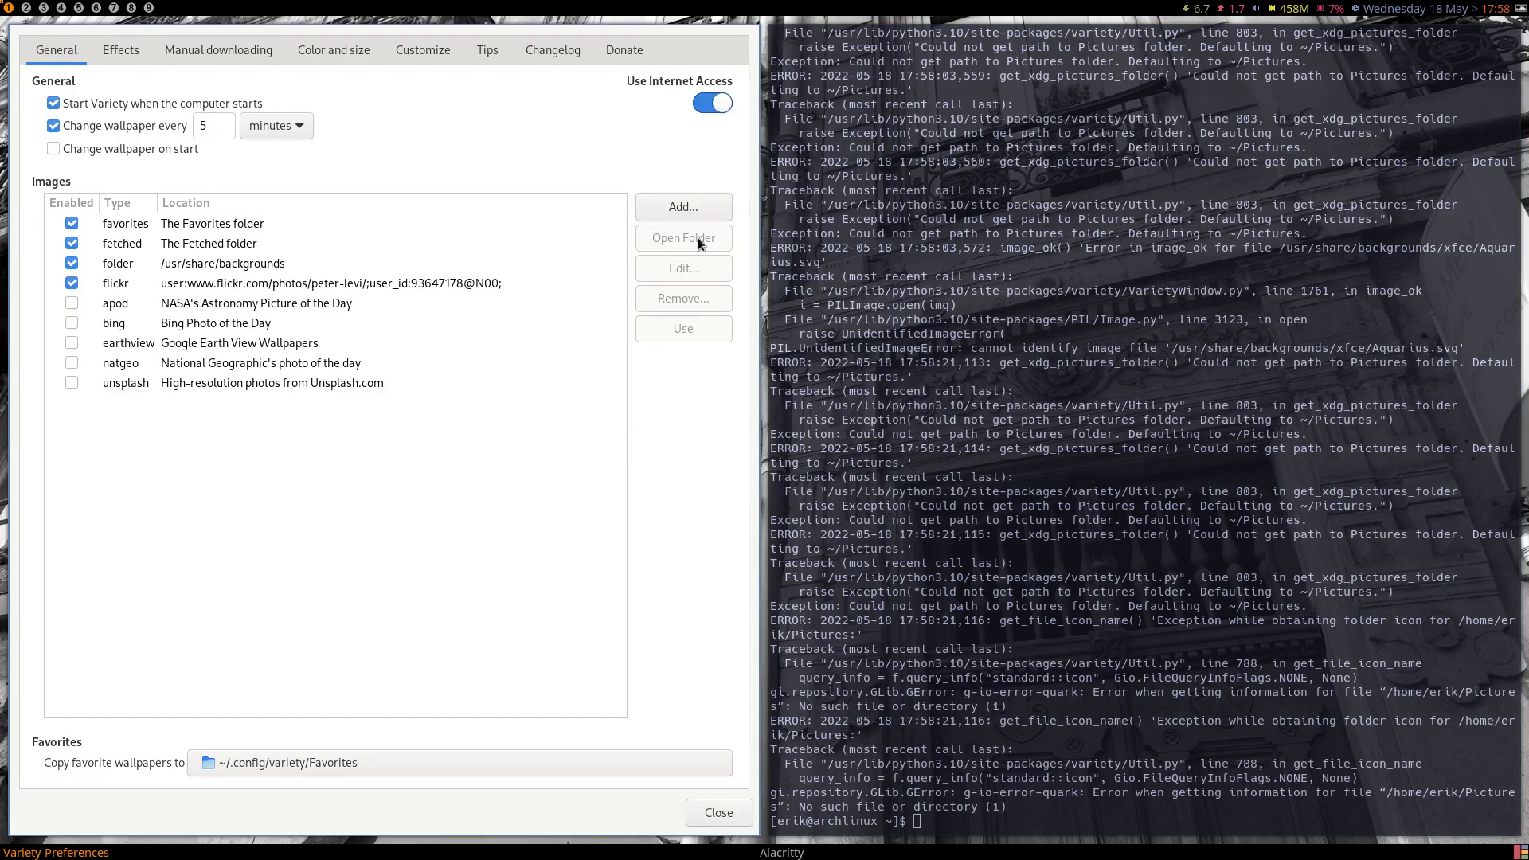
{"action": "left_click", "coordinate": [686, 209]}
{"action": "left_click", "coordinate": [752, 687]}
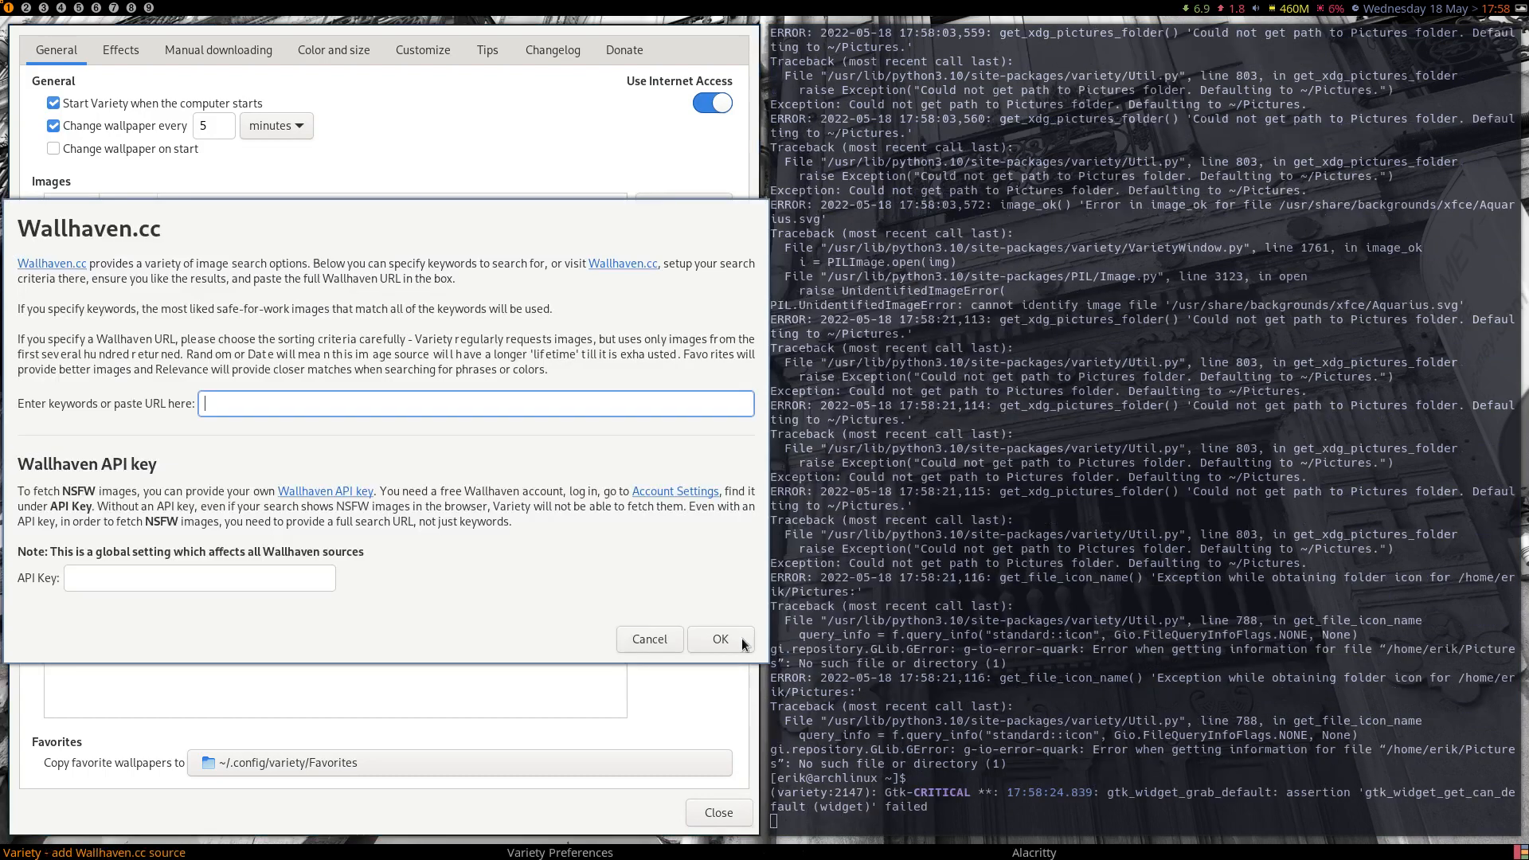
{"action": "type", "text": "bast"}
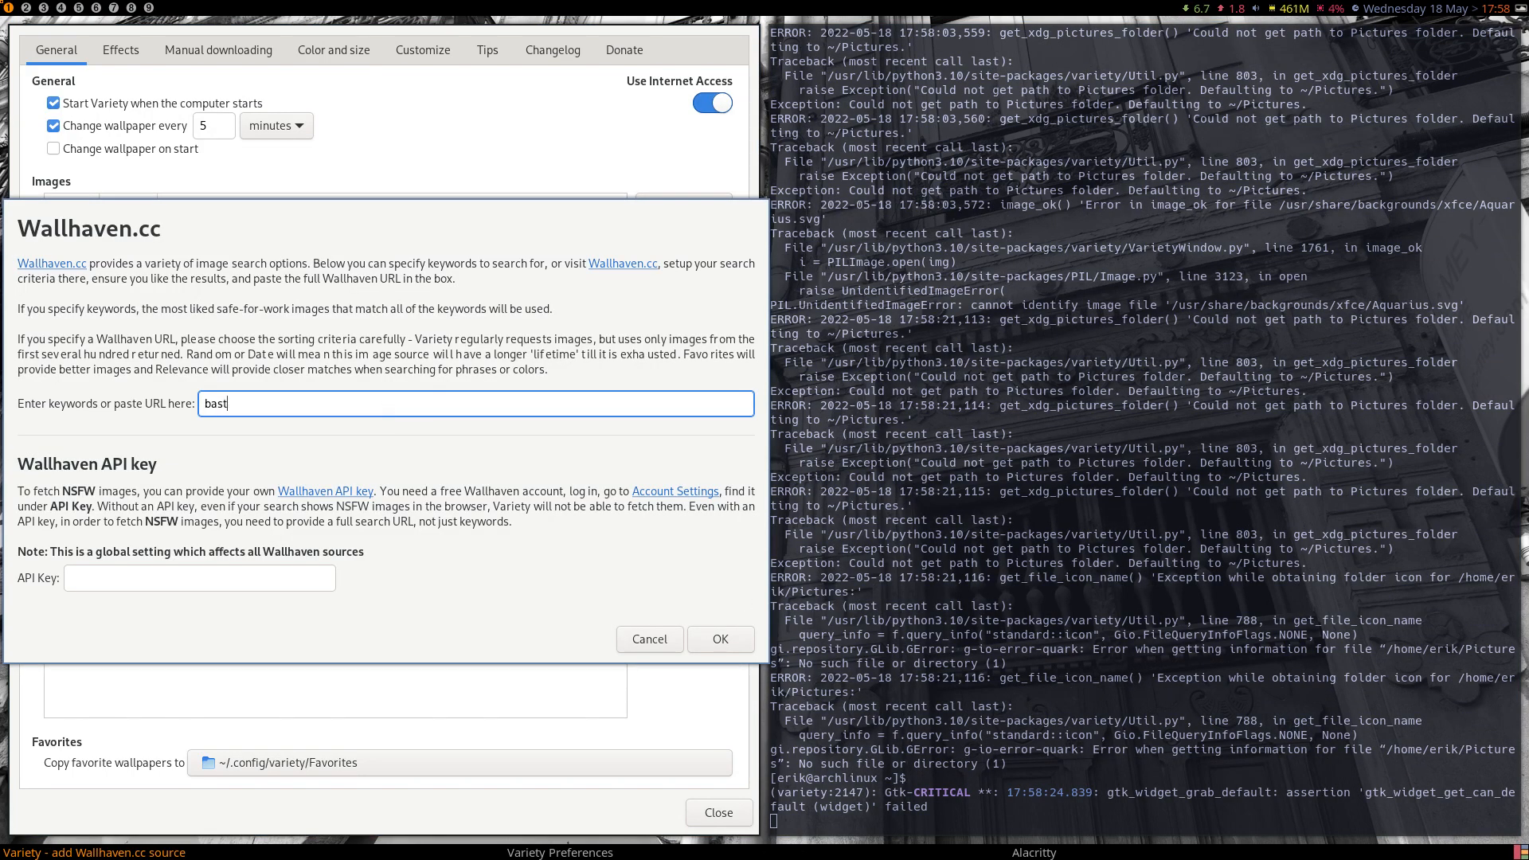
{"action": "key", "text": "BackSpace"}
{"action": "key", "text": "BackSpace"}
{"action": "key", "text": "BackSpace"}
{"action": "type", "text": "starac"}
{"action": "left_click", "coordinate": [721, 642]}
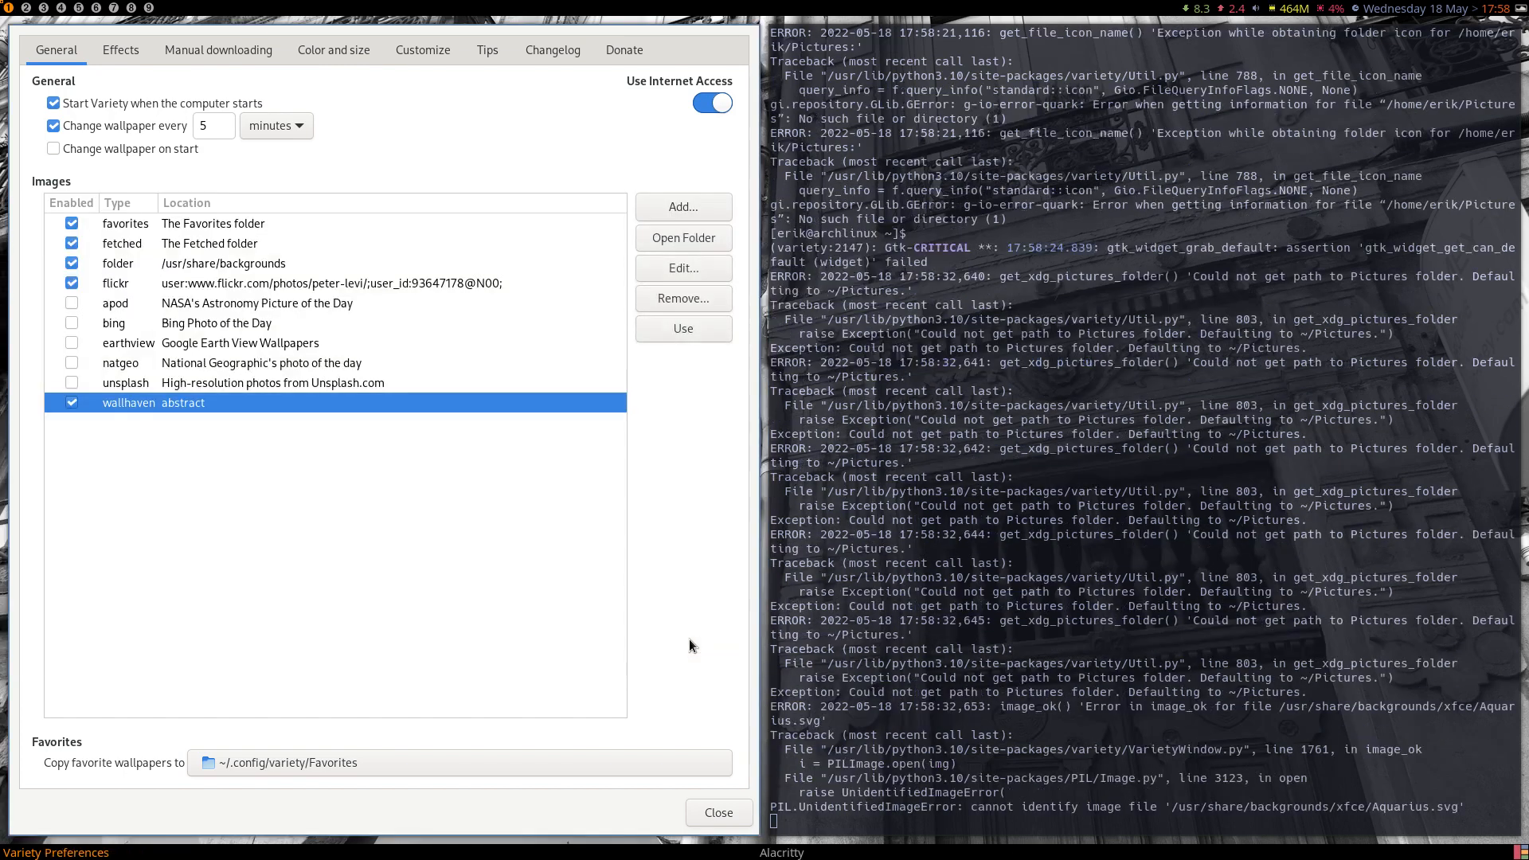
Use the shattered-sphere image as wallpaper, then close Variety's image strip and the remaining windows.
{"action": "left_click", "coordinate": [720, 813]}
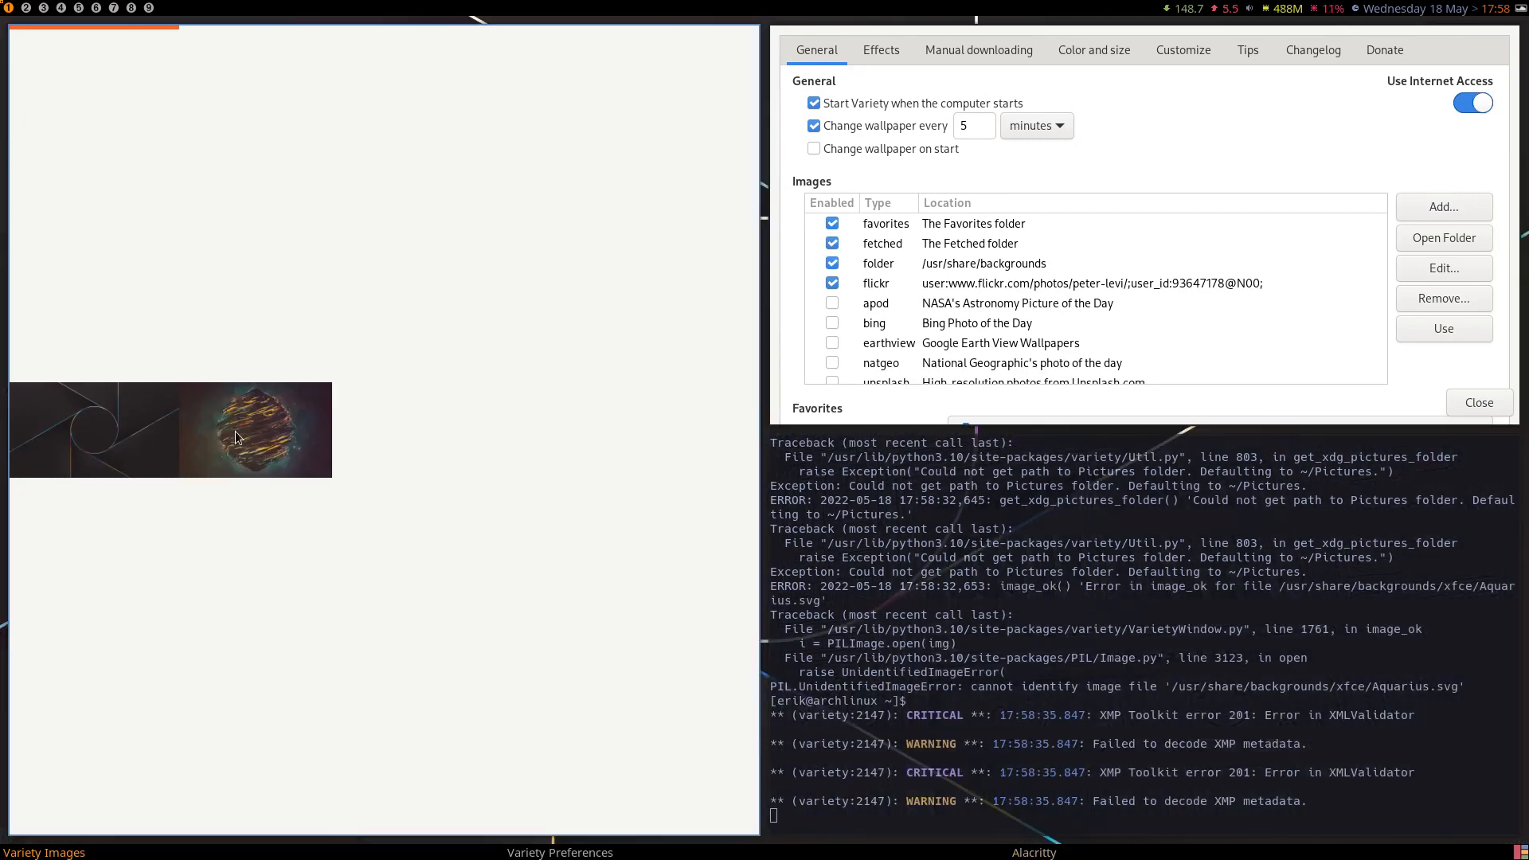
{"action": "right_click", "coordinate": [240, 428]}
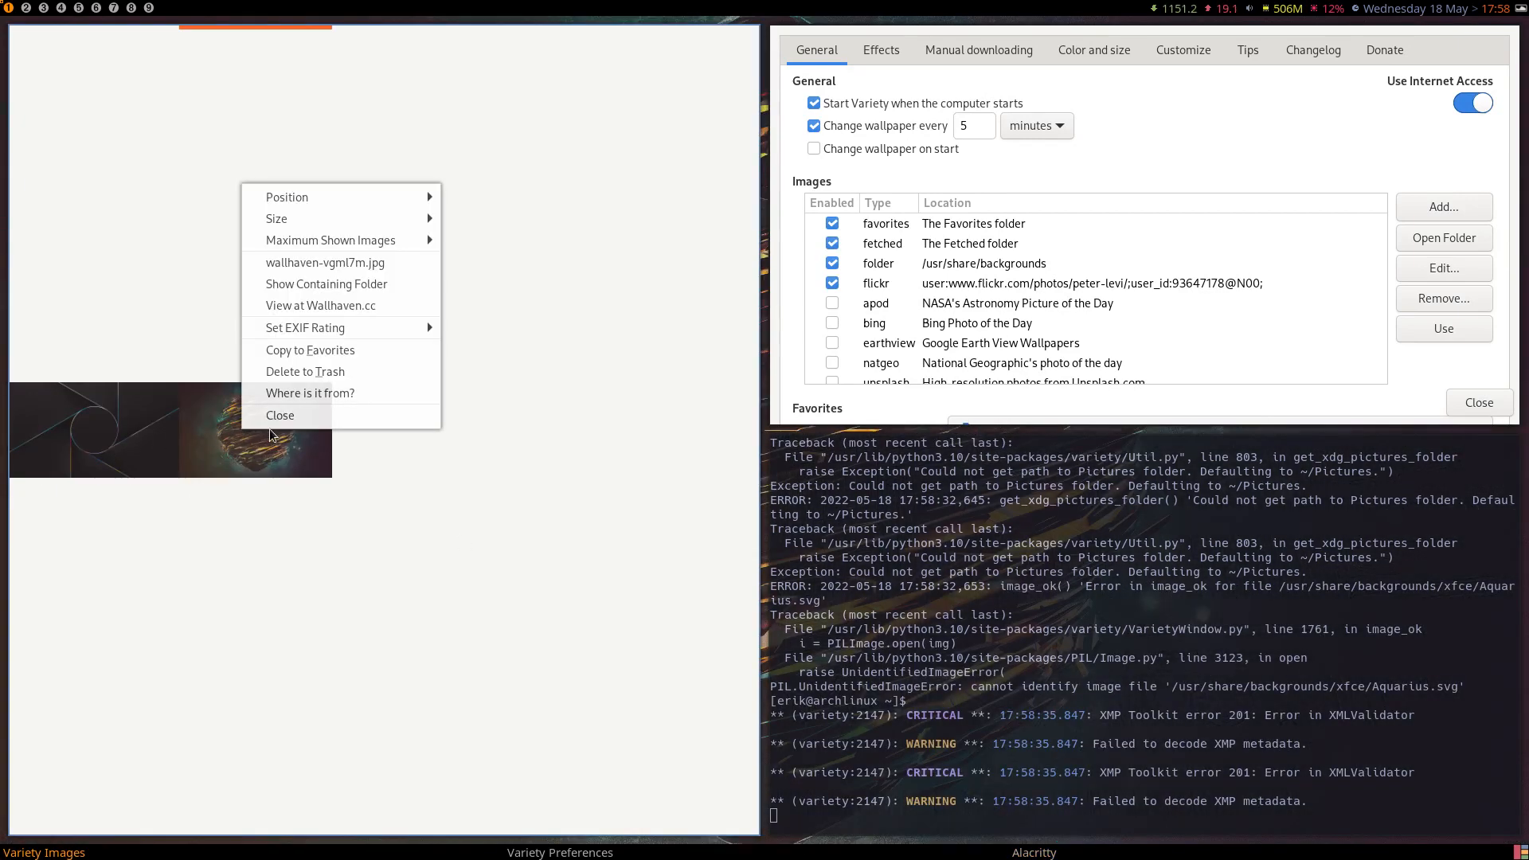
{"action": "left_click", "coordinate": [300, 418]}
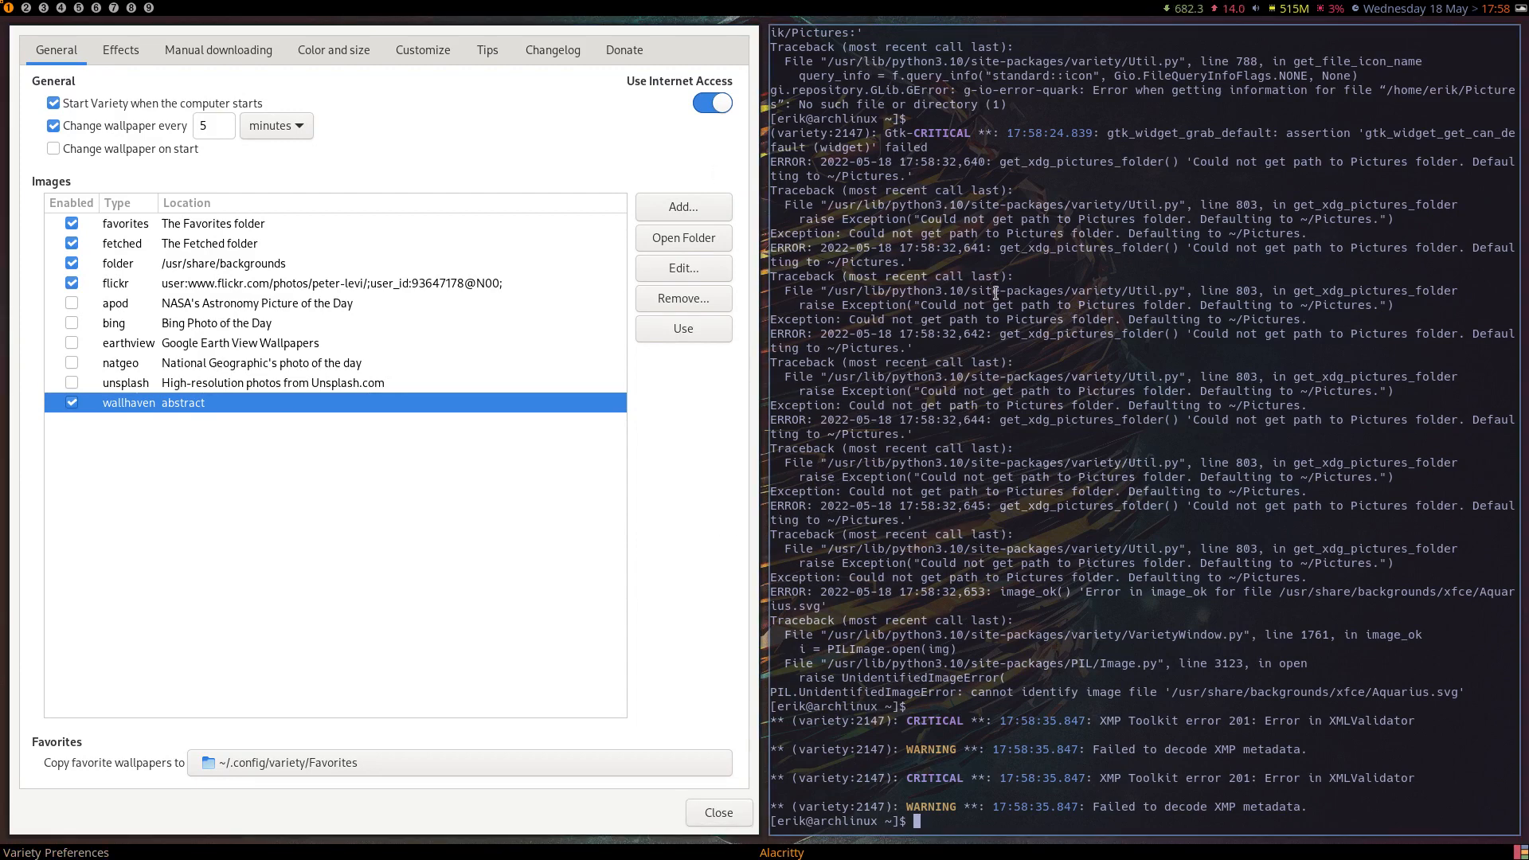
{"action": "key", "text": "super+q"}
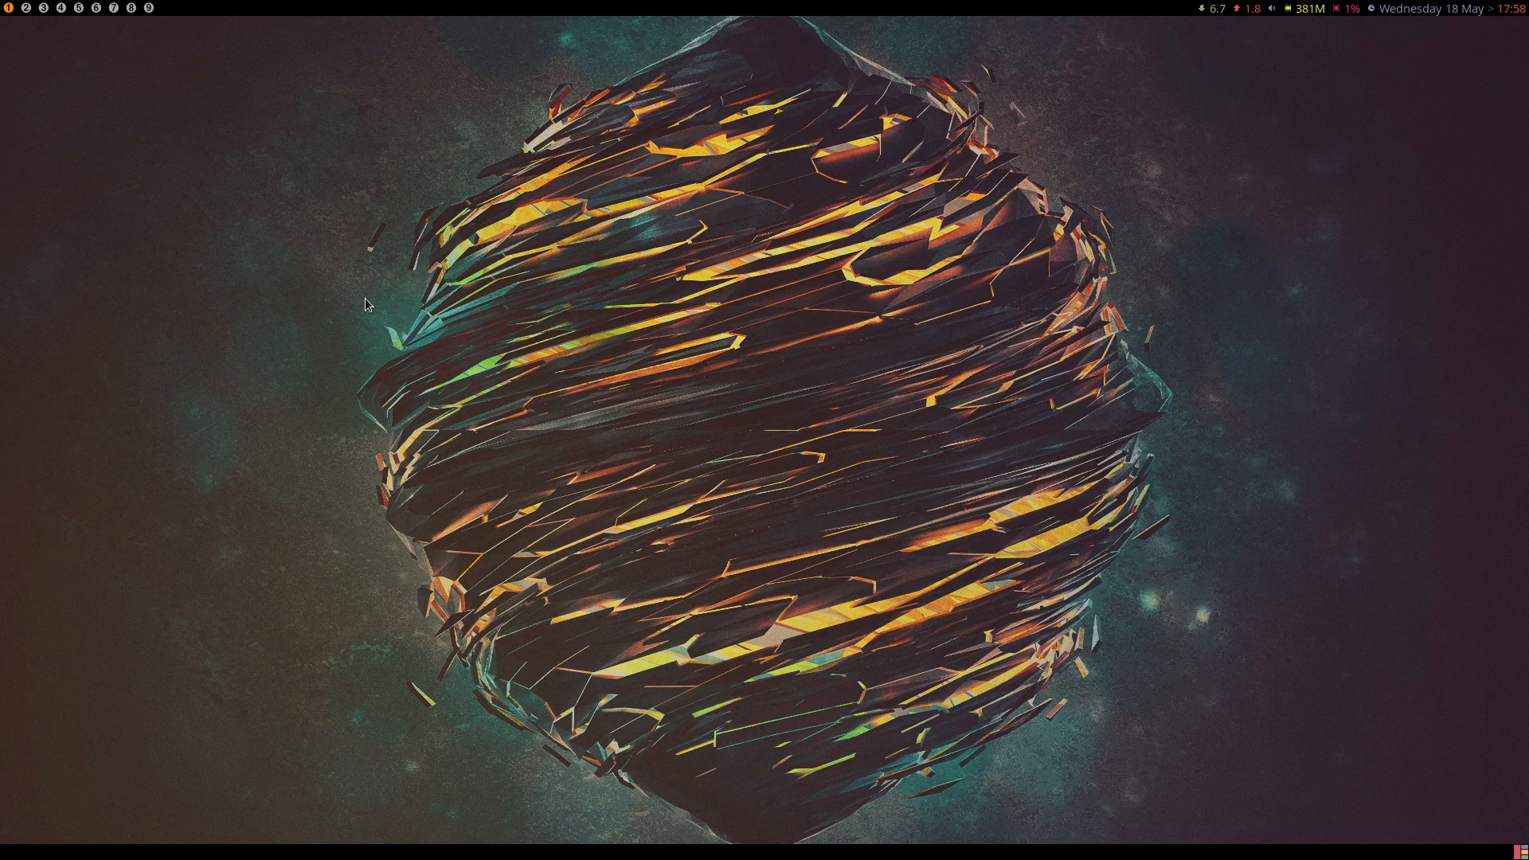
Launch archlinux-tweak-tool from a new terminal and authenticate with the account password.
{"action": "key", "text": "super+Return"}
{"action": "type", "text": "arcgk"}
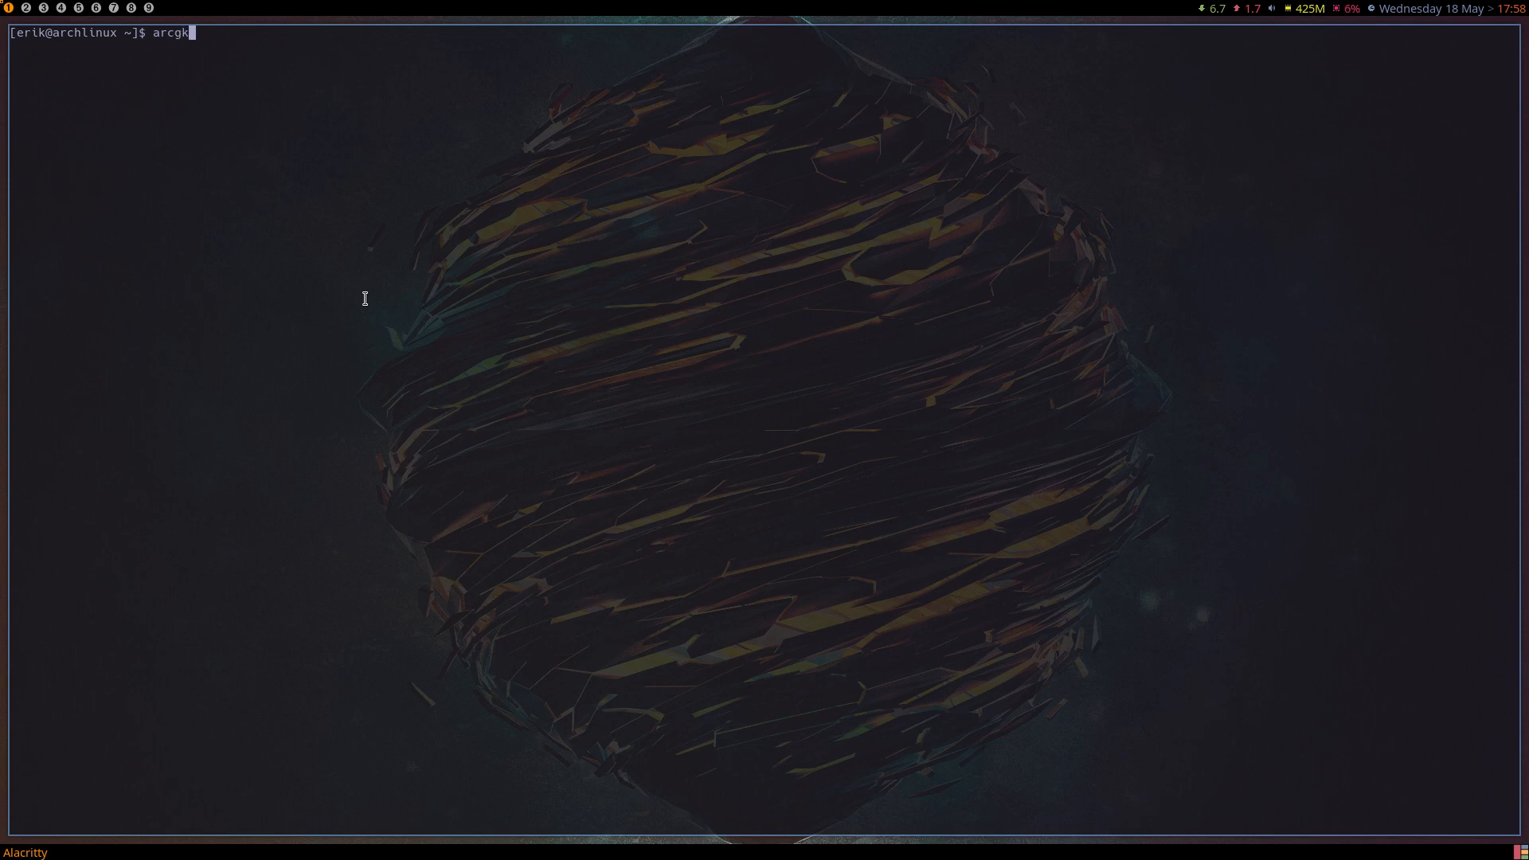
{"action": "key", "text": "BackSpace"}
{"action": "key", "text": "BackSpace"}
{"action": "type", "text": "hlinux-"}
{"action": "key", "text": "Tab"}
{"action": "key", "text": "Return"}
{"action": "type", "text": "••••"}
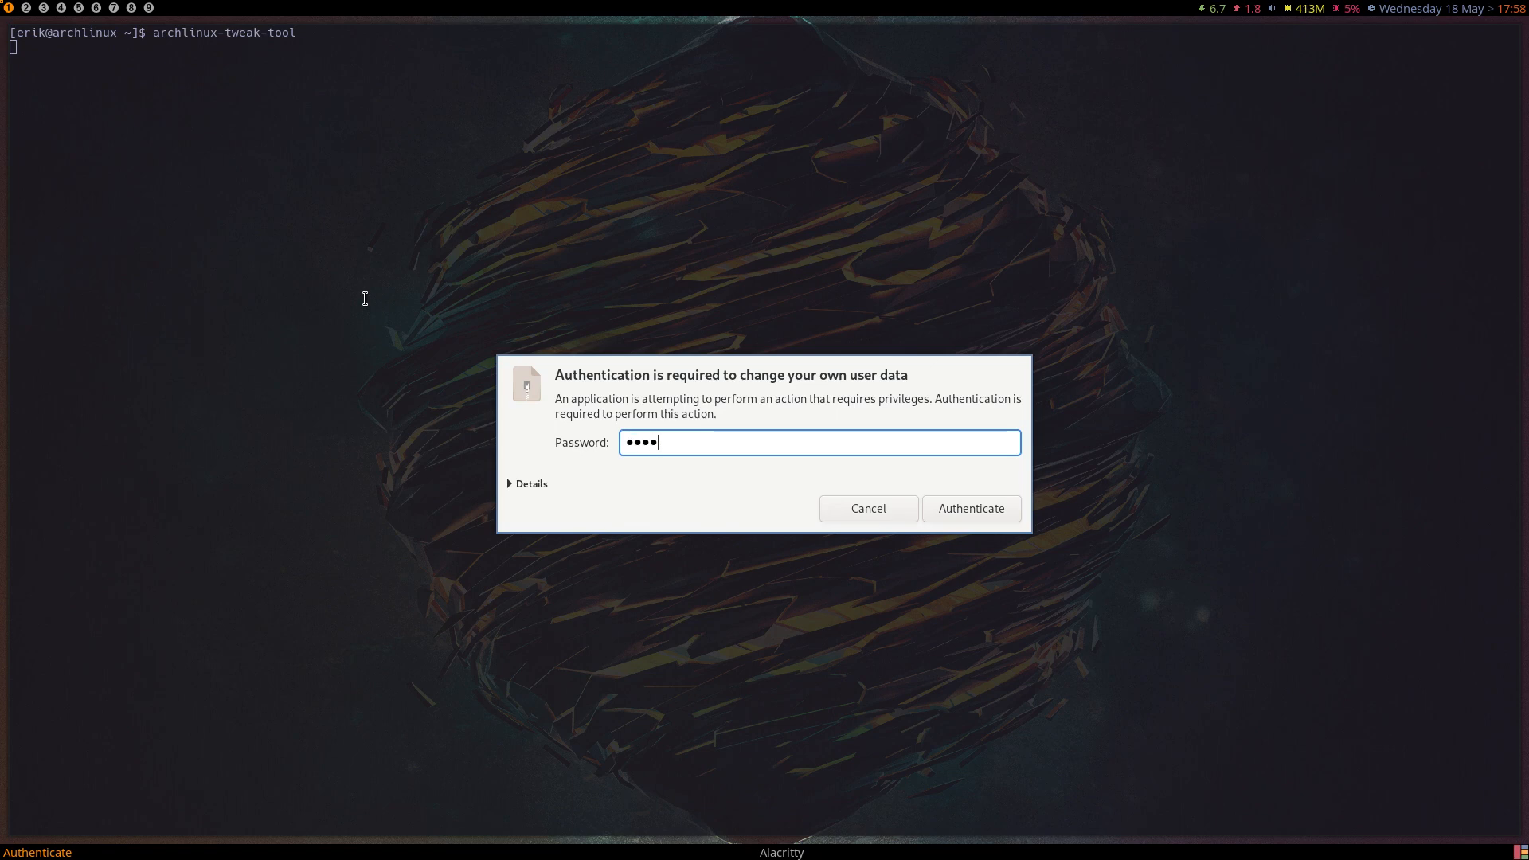
{"action": "key", "text": "Return"}
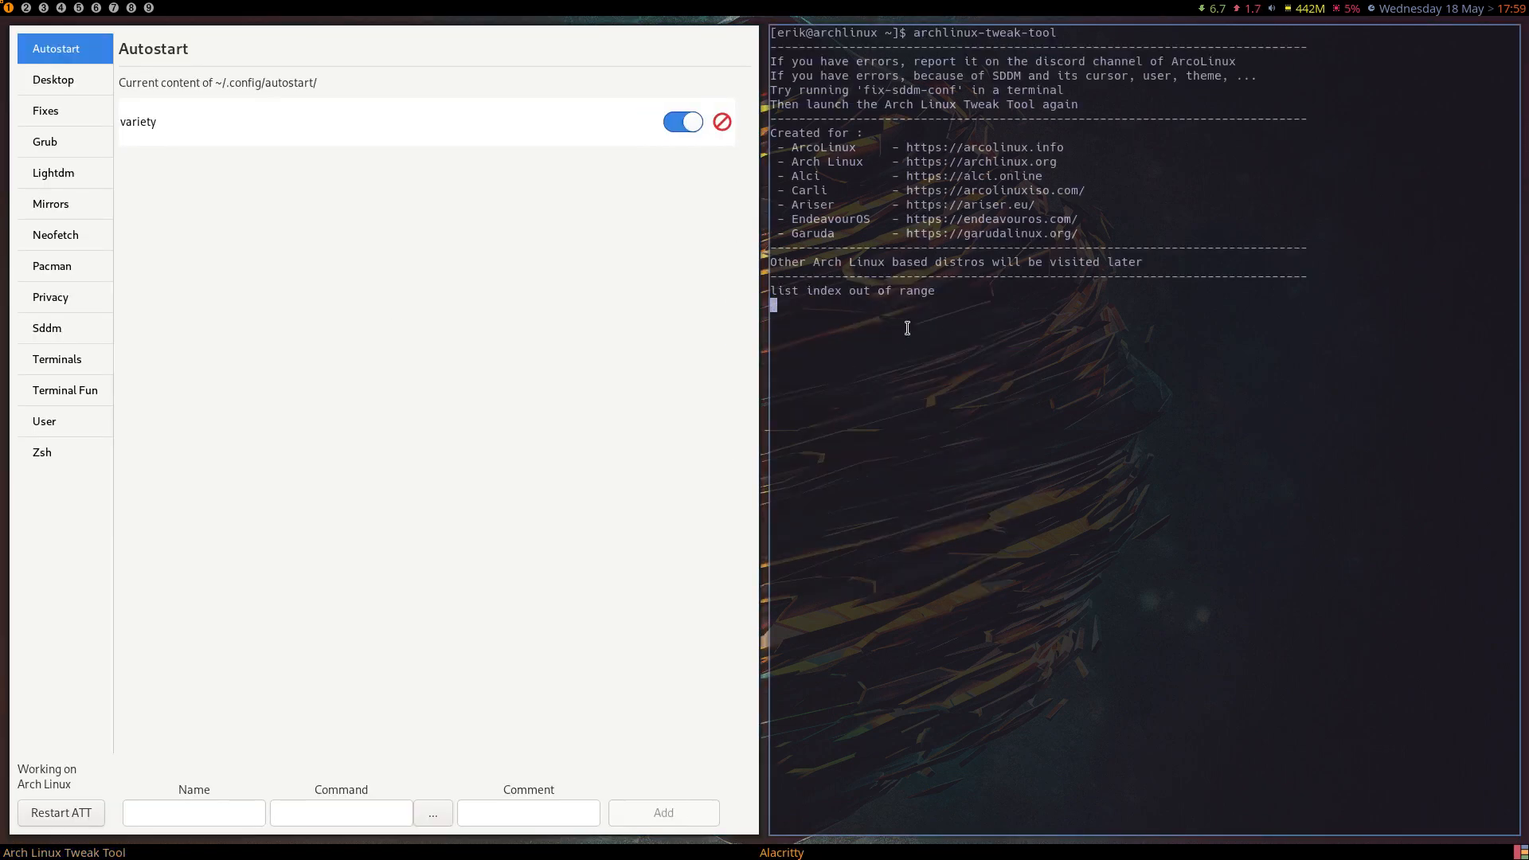
Stop the tweak tool from the terminal after checking its error line, then relaunch it with the account password.
{"action": "left_click_drag", "start_coordinate": [929, 293], "coordinate": [763, 292]}
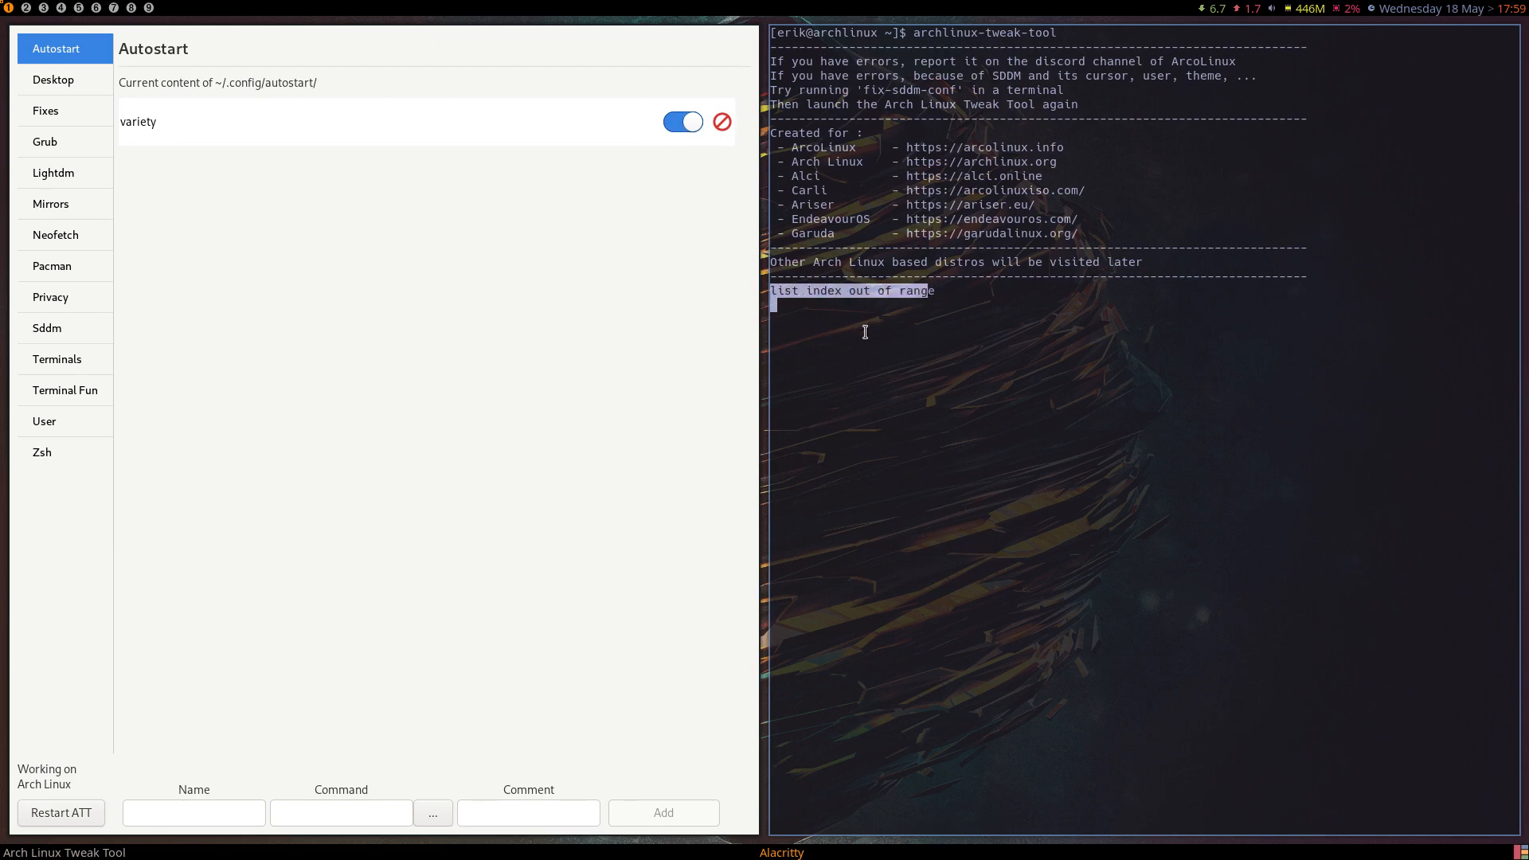
{"action": "left_click", "coordinate": [890, 327]}
{"action": "key", "text": "ctrl+c"}
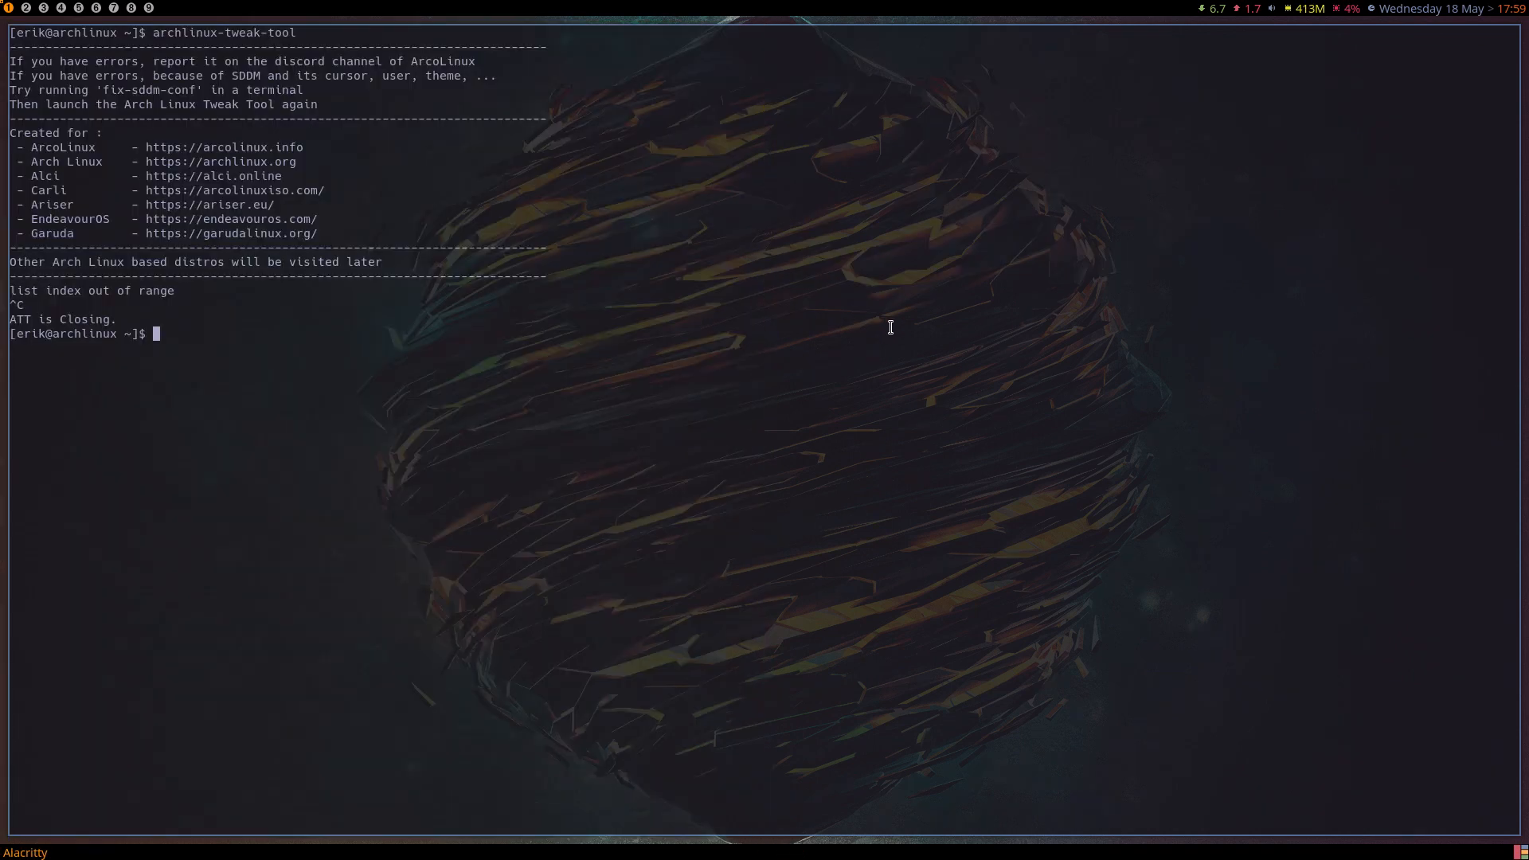
{"action": "key", "text": "Up"}
{"action": "key", "text": "Return"}
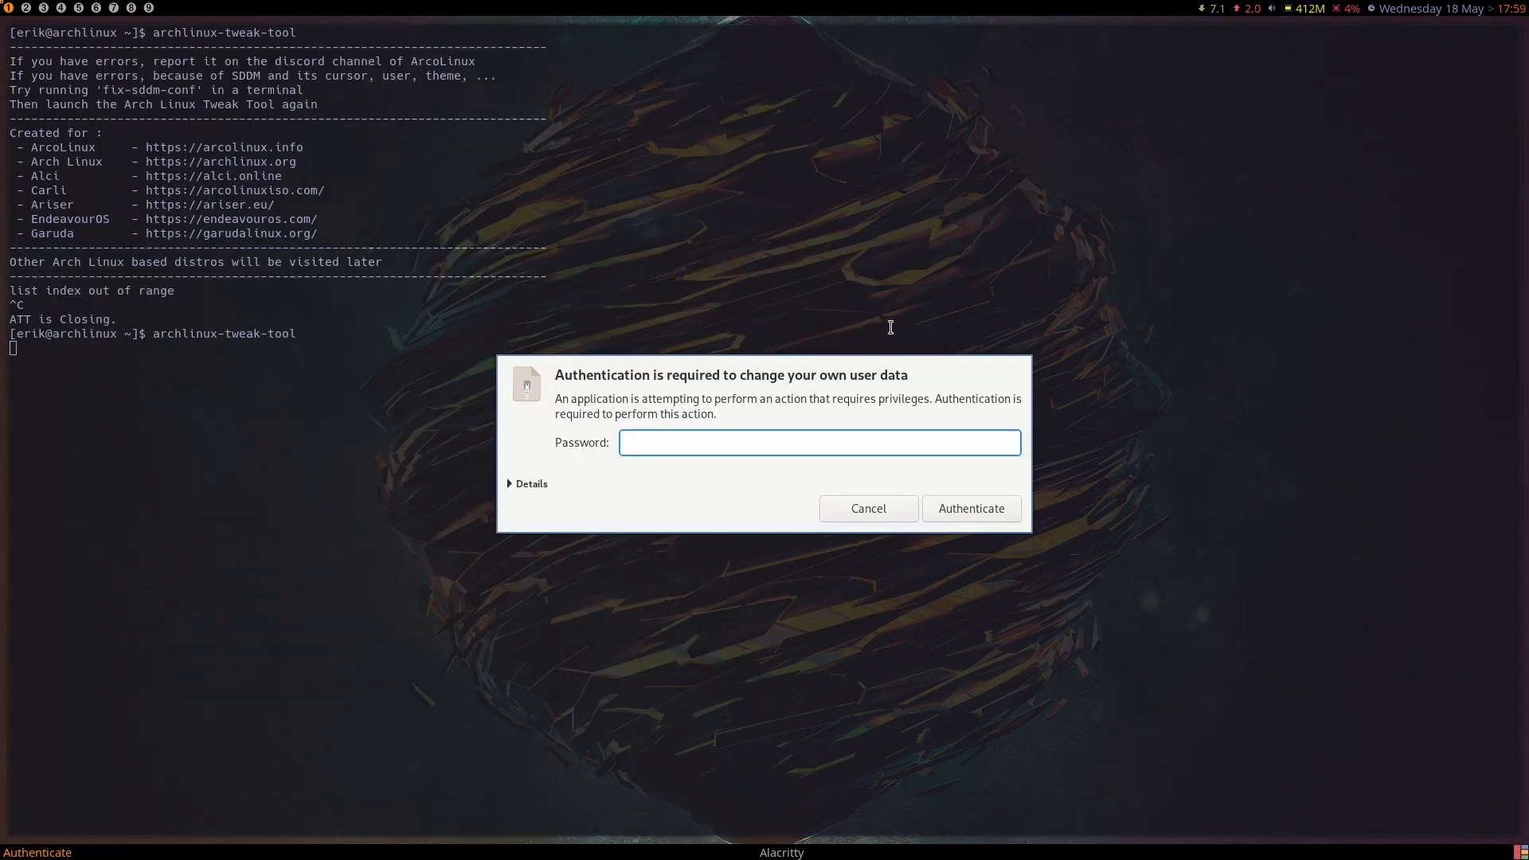
{"action": "type", "text": "****"}
{"action": "key", "text": "Return"}
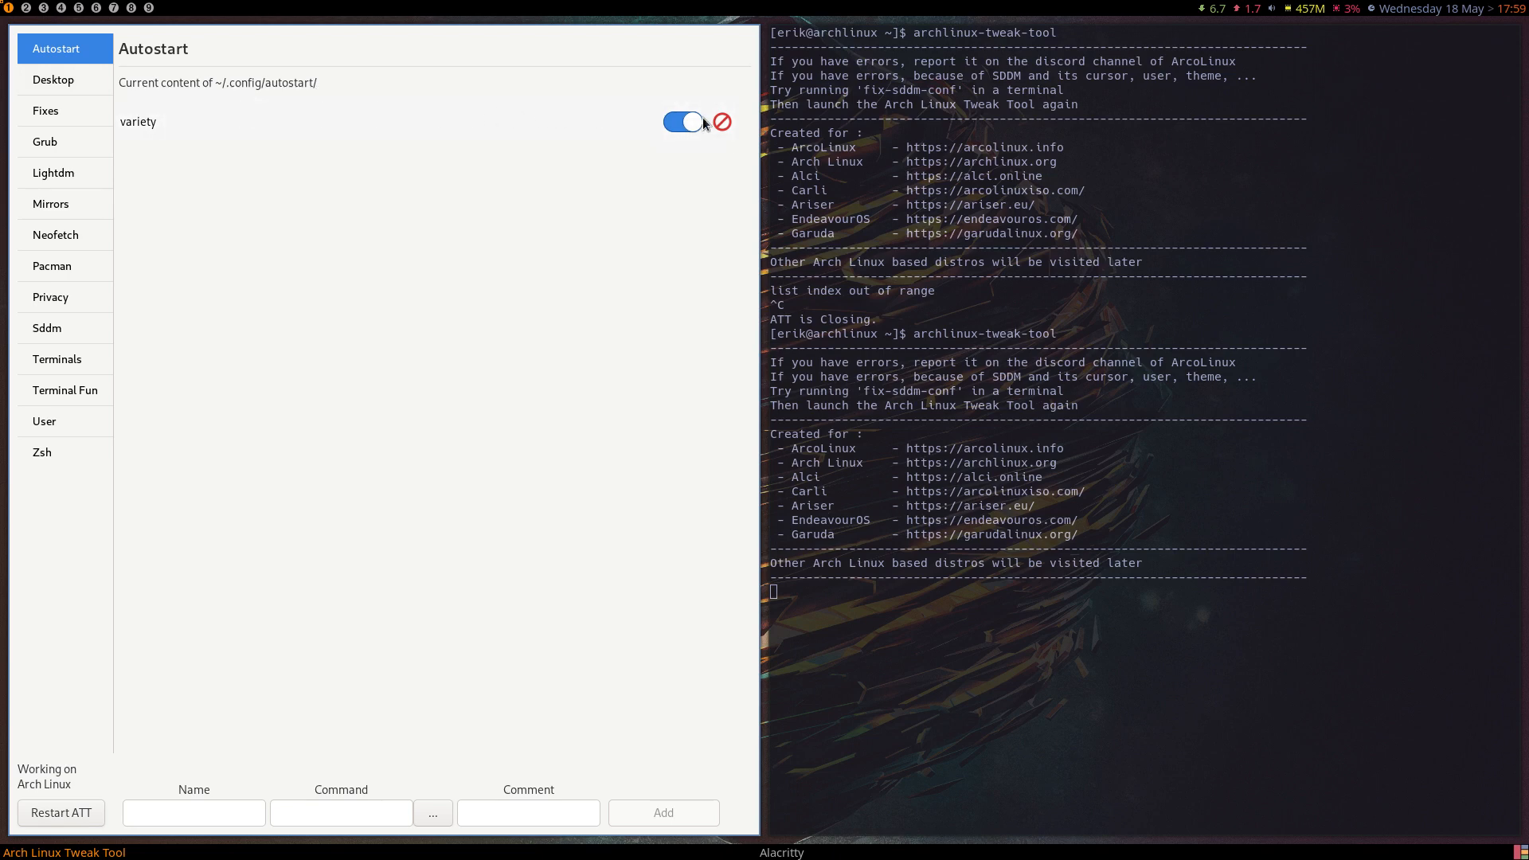
Look through the Desktop and Fixes pages, then install the Vimix theme for Grub.
{"action": "left_click", "coordinate": [76, 88]}
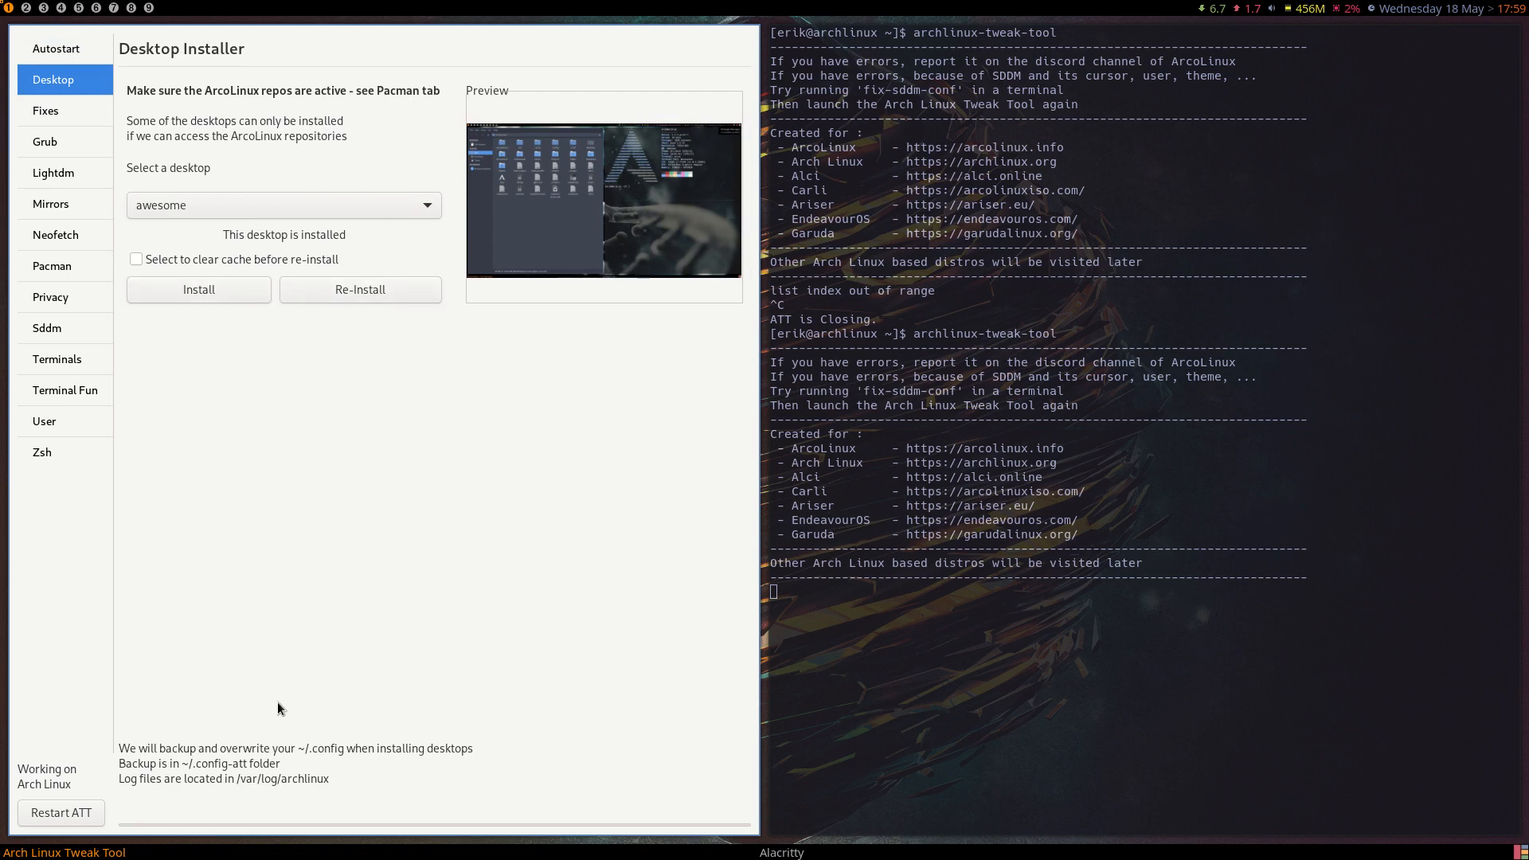
{"action": "left_click", "coordinate": [64, 118]}
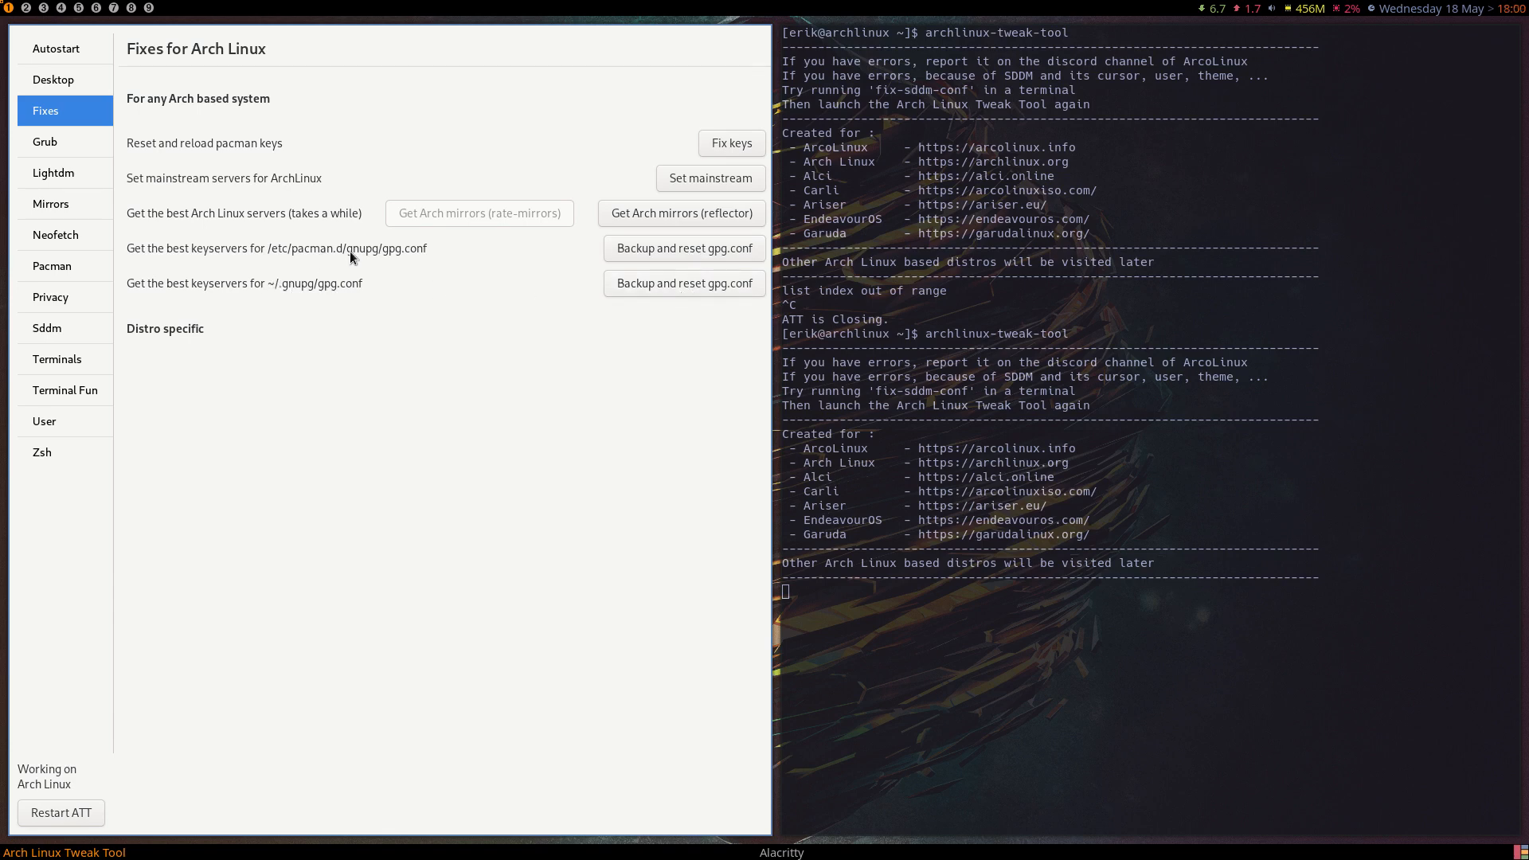
{"action": "left_click", "coordinate": [66, 147]}
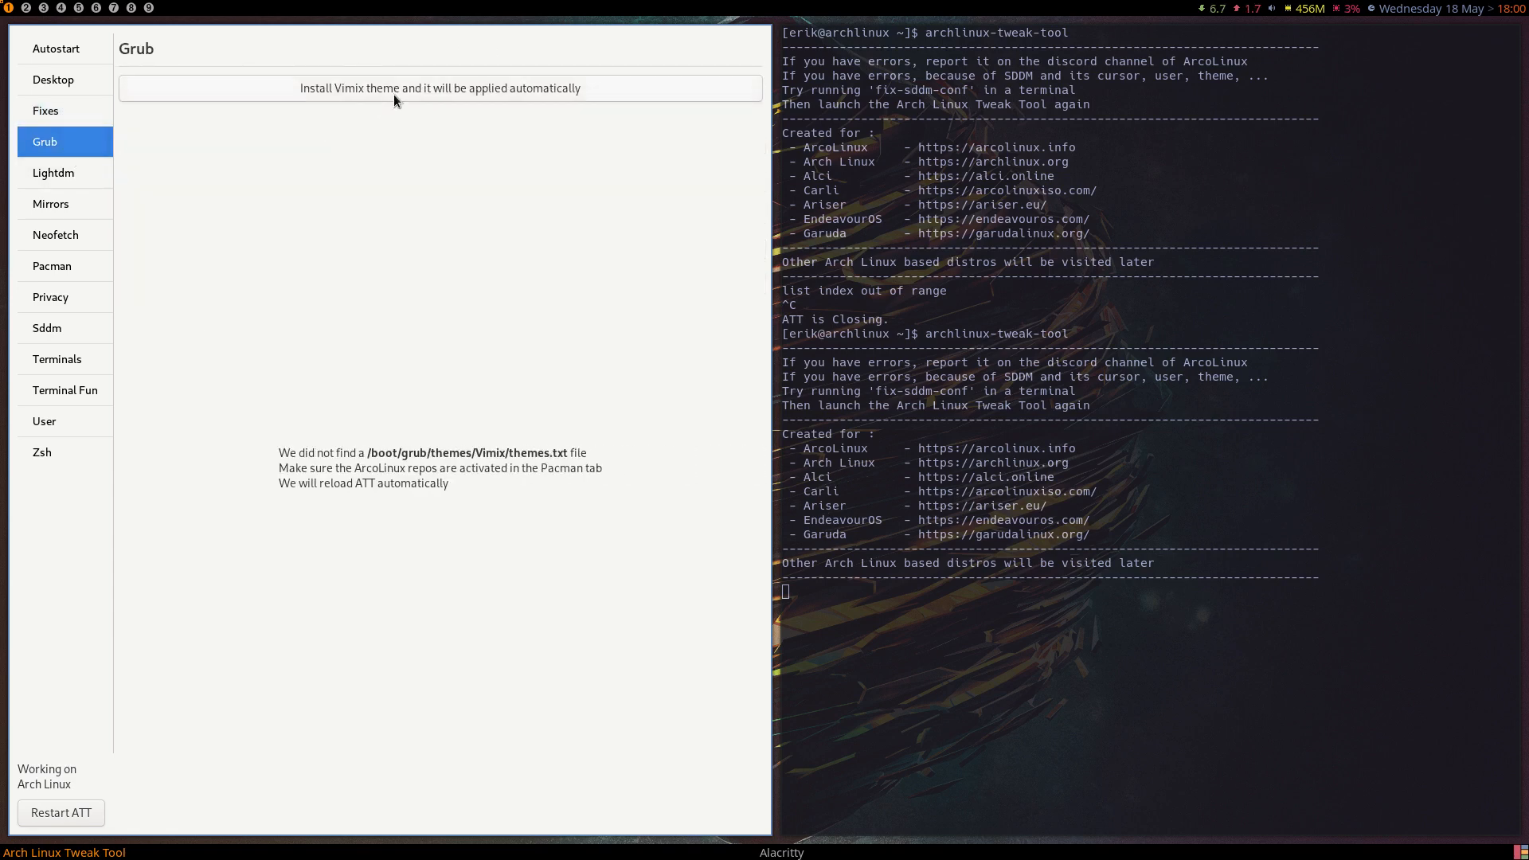
{"action": "left_click", "coordinate": [454, 90]}
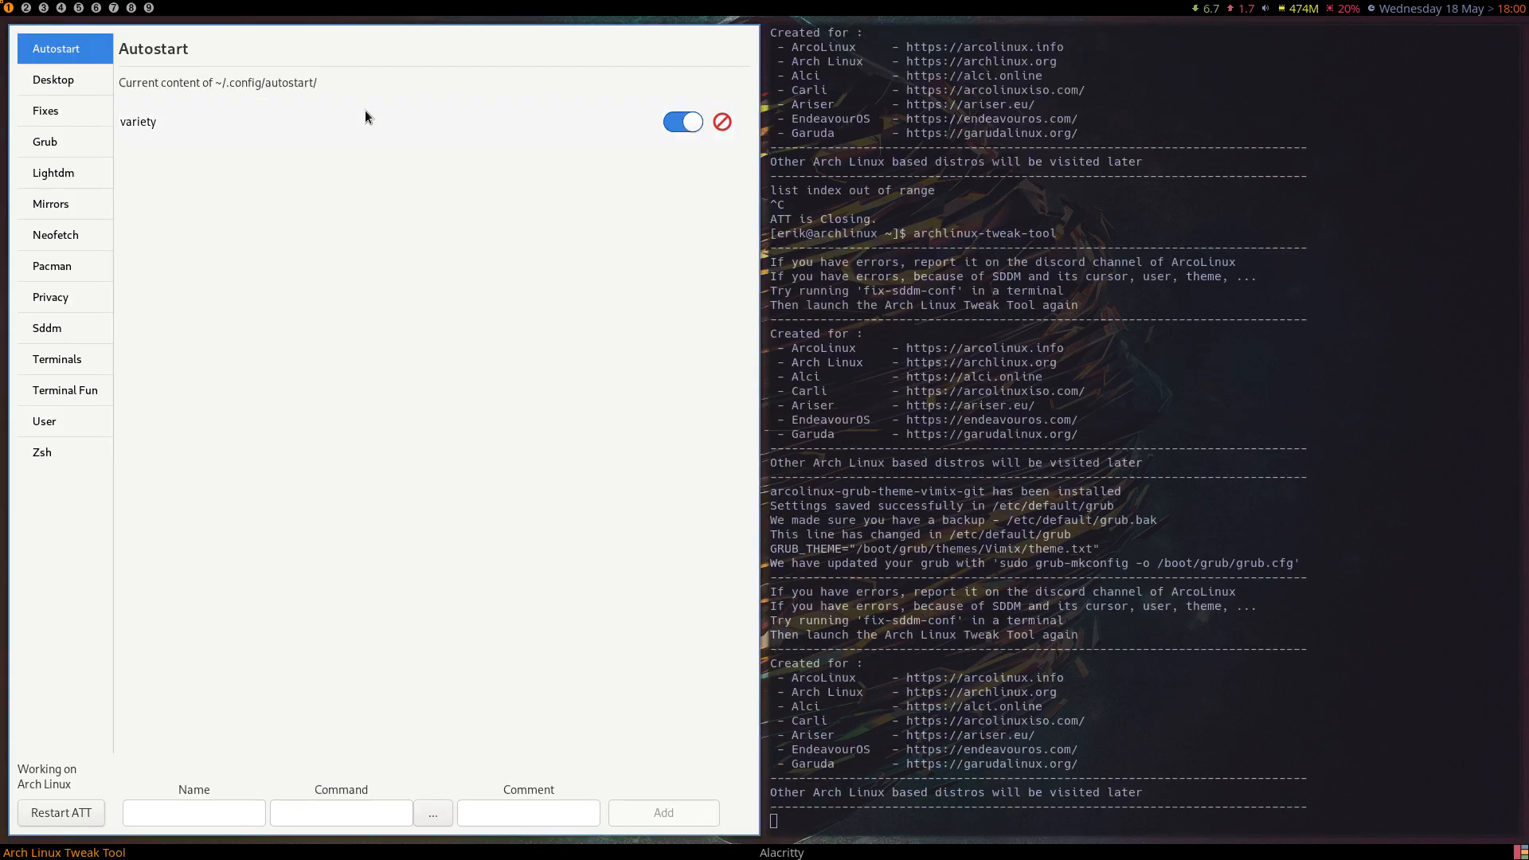
Apply the plain dark grey image beside the black one as the Grub wallpaper.
{"action": "left_click", "coordinate": [69, 145]}
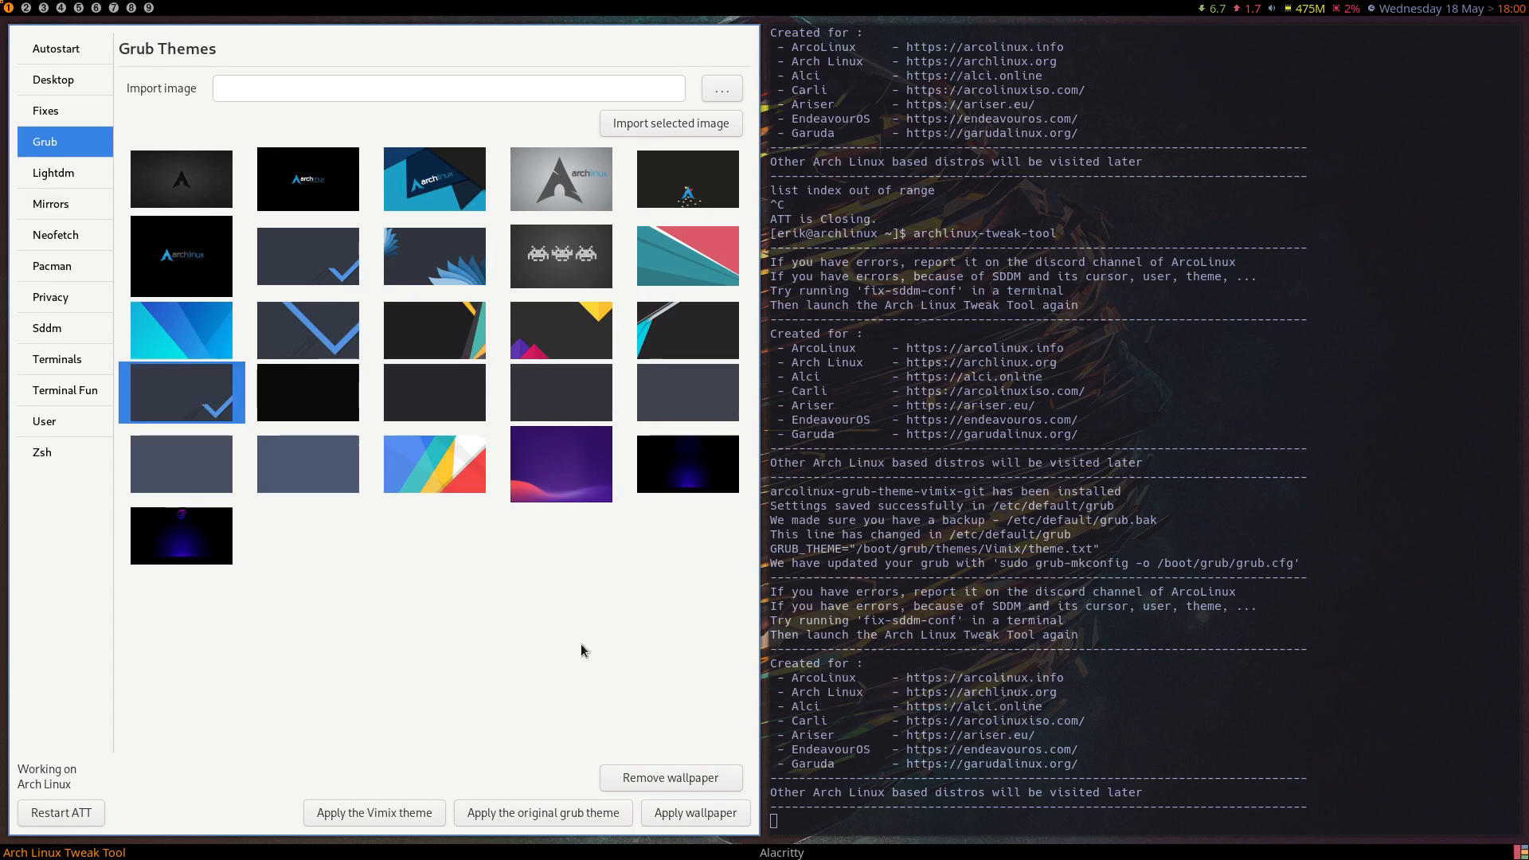
{"action": "left_click", "coordinate": [327, 466]}
{"action": "left_click", "coordinate": [414, 410]}
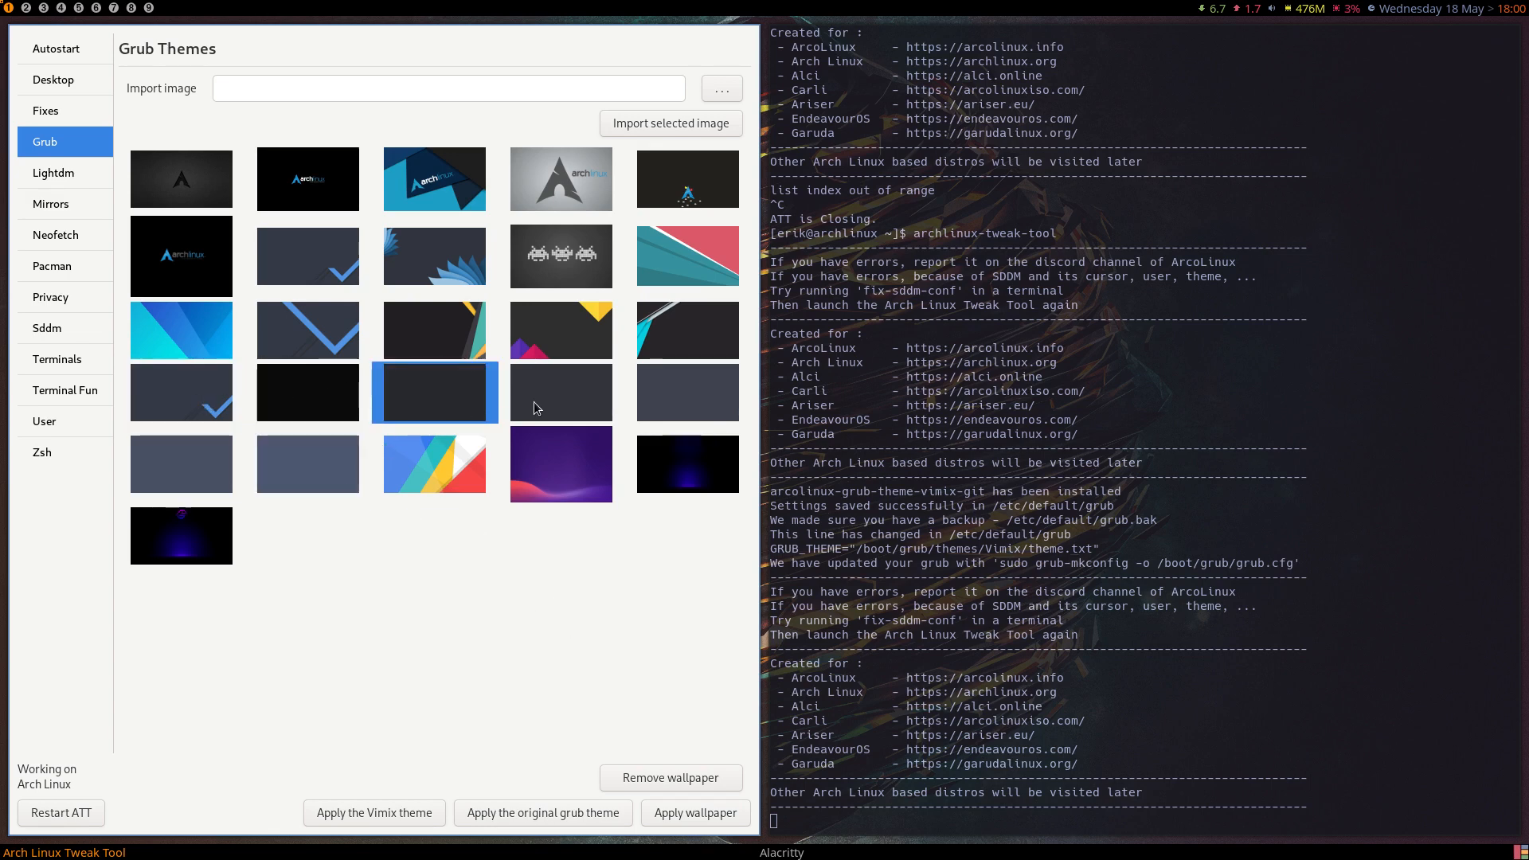
{"action": "left_click", "coordinate": [535, 404]}
{"action": "left_click", "coordinate": [657, 400]}
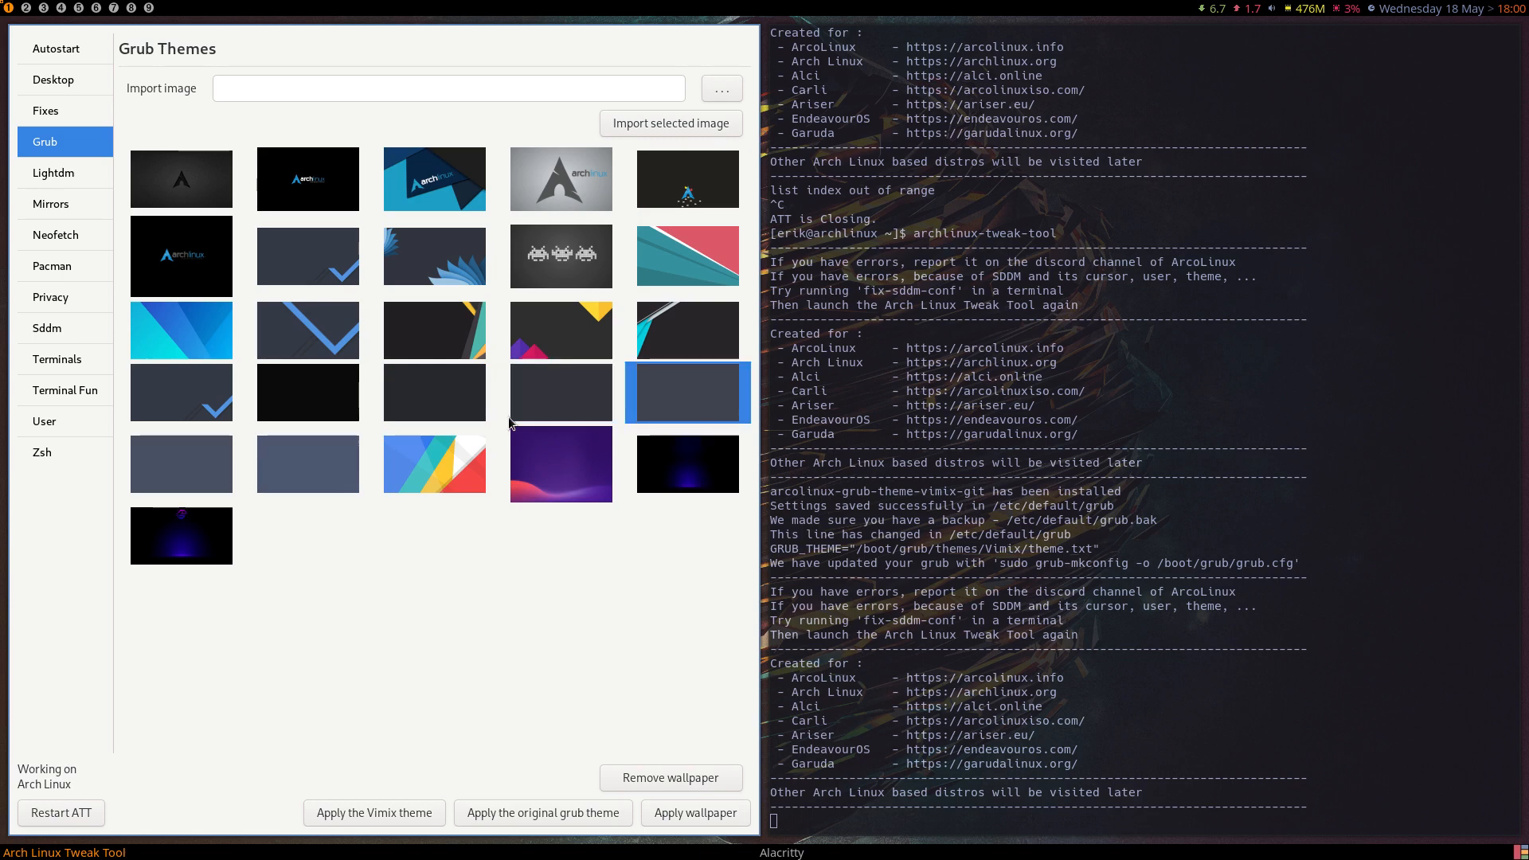
{"action": "left_click", "coordinate": [337, 412]}
{"action": "left_click", "coordinate": [428, 408]}
{"action": "left_click", "coordinate": [673, 813]}
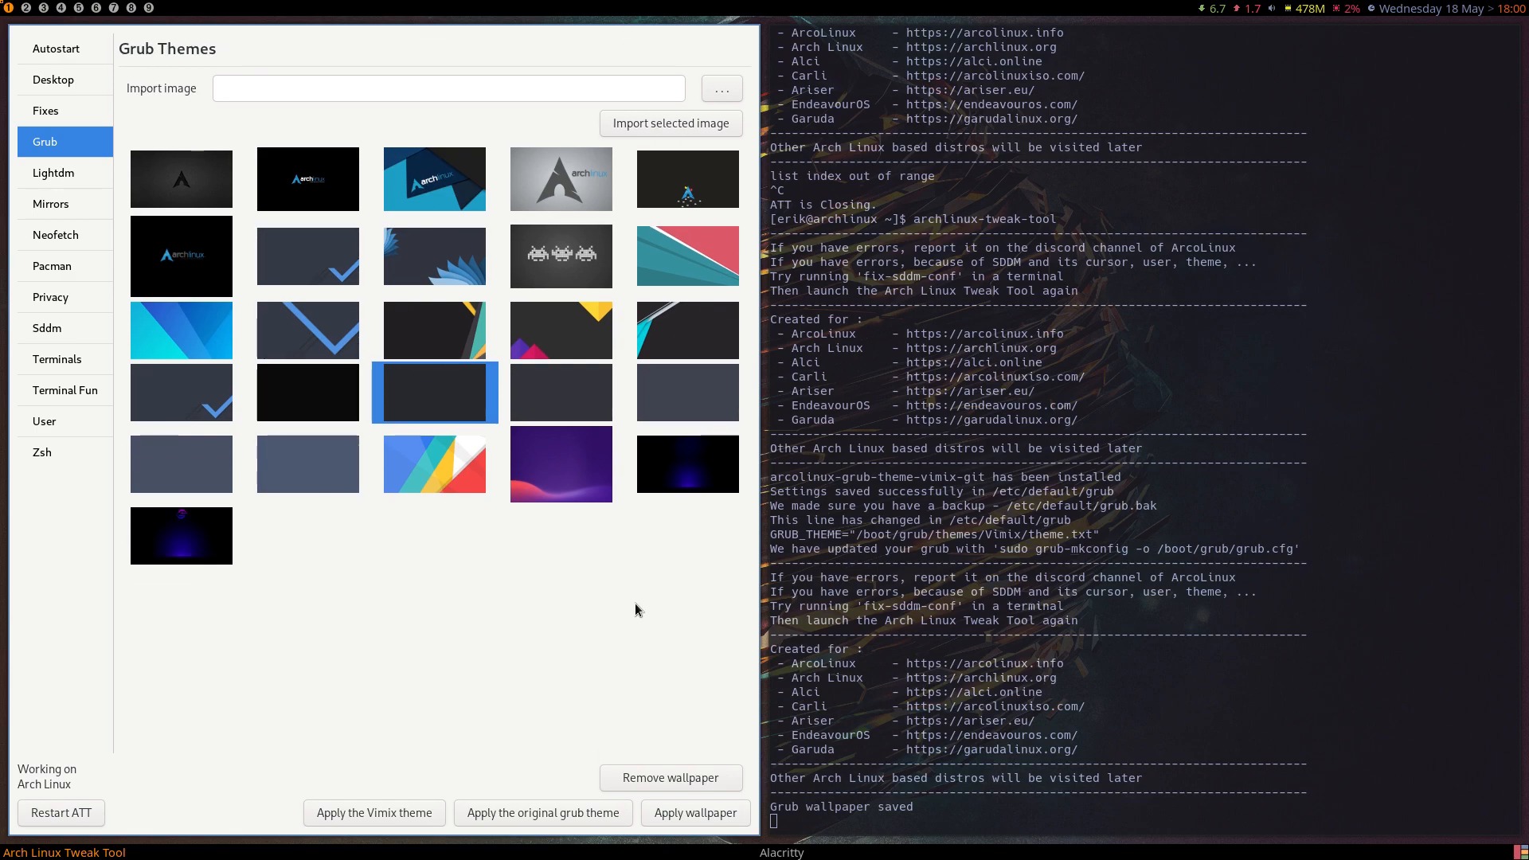
Restart the computer and boot the Arch Linux entry from the Grub menu.
{"action": "key", "text": "super+x"}
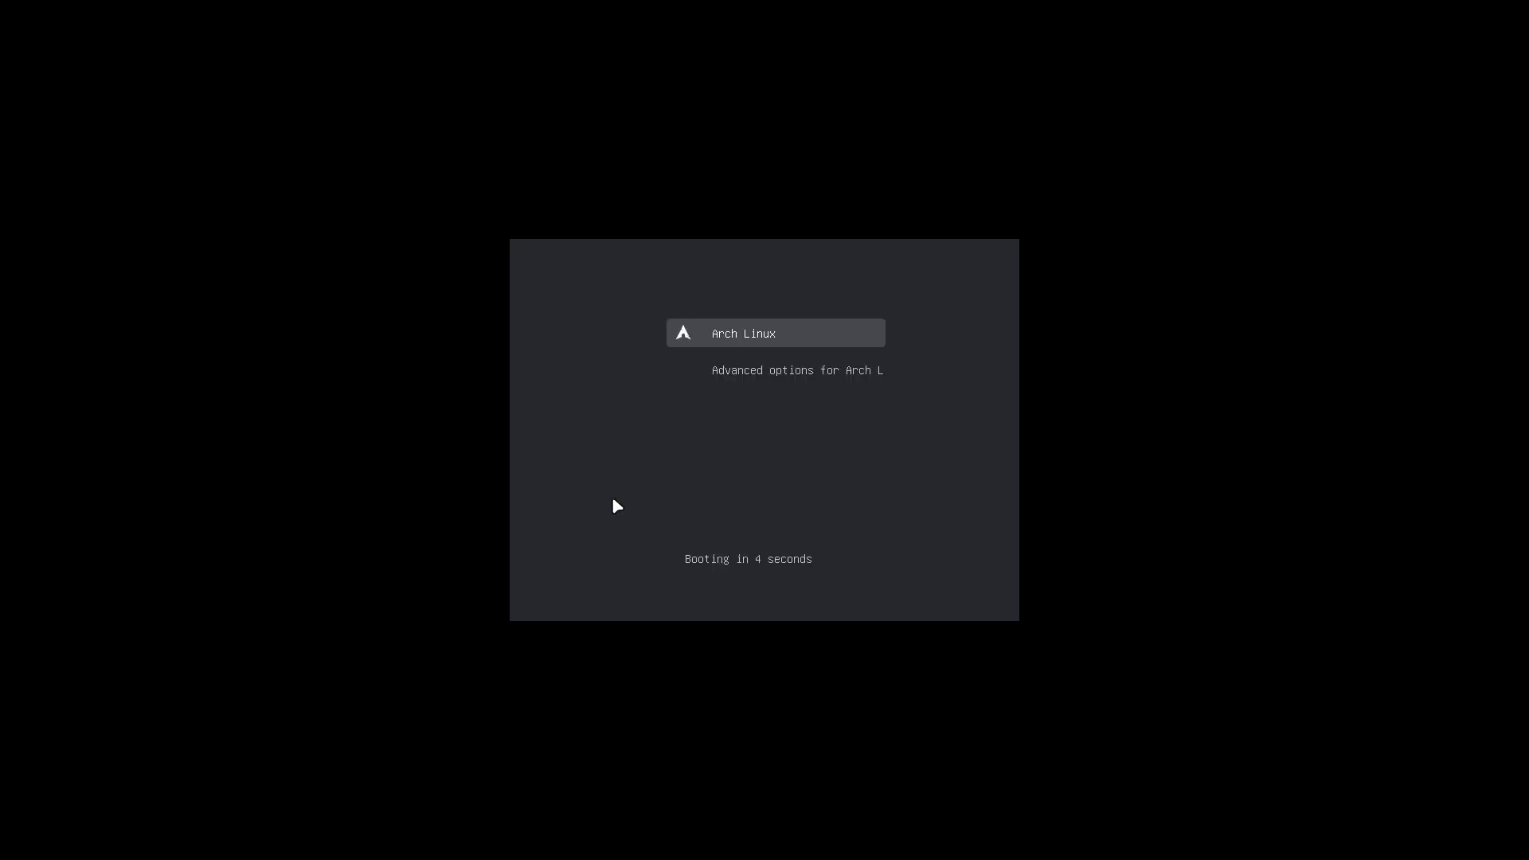
{"action": "key", "text": "Down"}
{"action": "key", "text": "Up"}
{"action": "key", "text": "Return"}
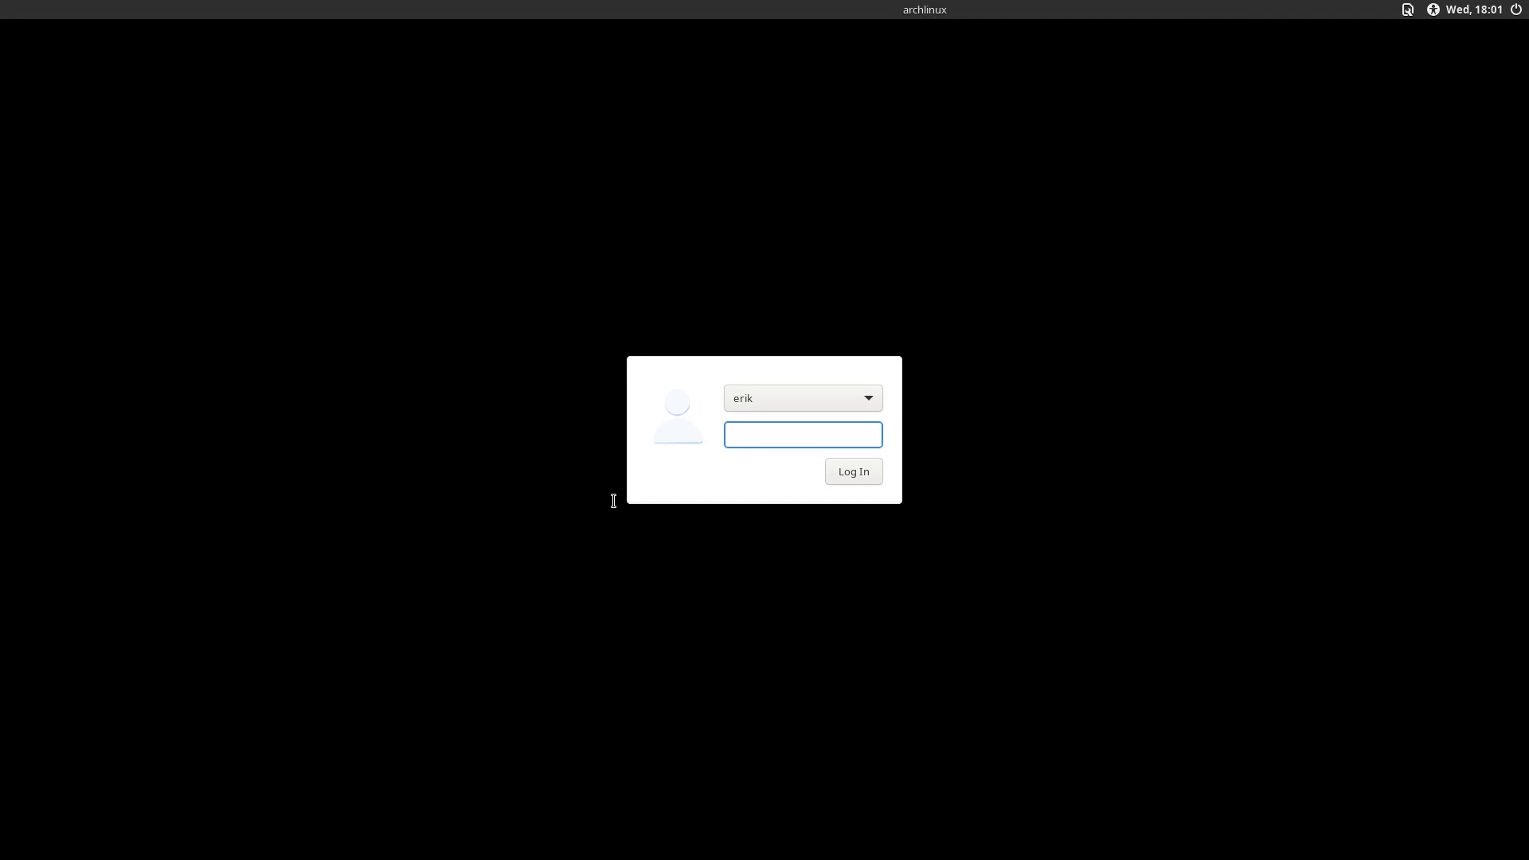
Log in to the awesome desktop with the account password.
{"action": "type", "text": "•••••"}
{"action": "key", "text": "Return"}
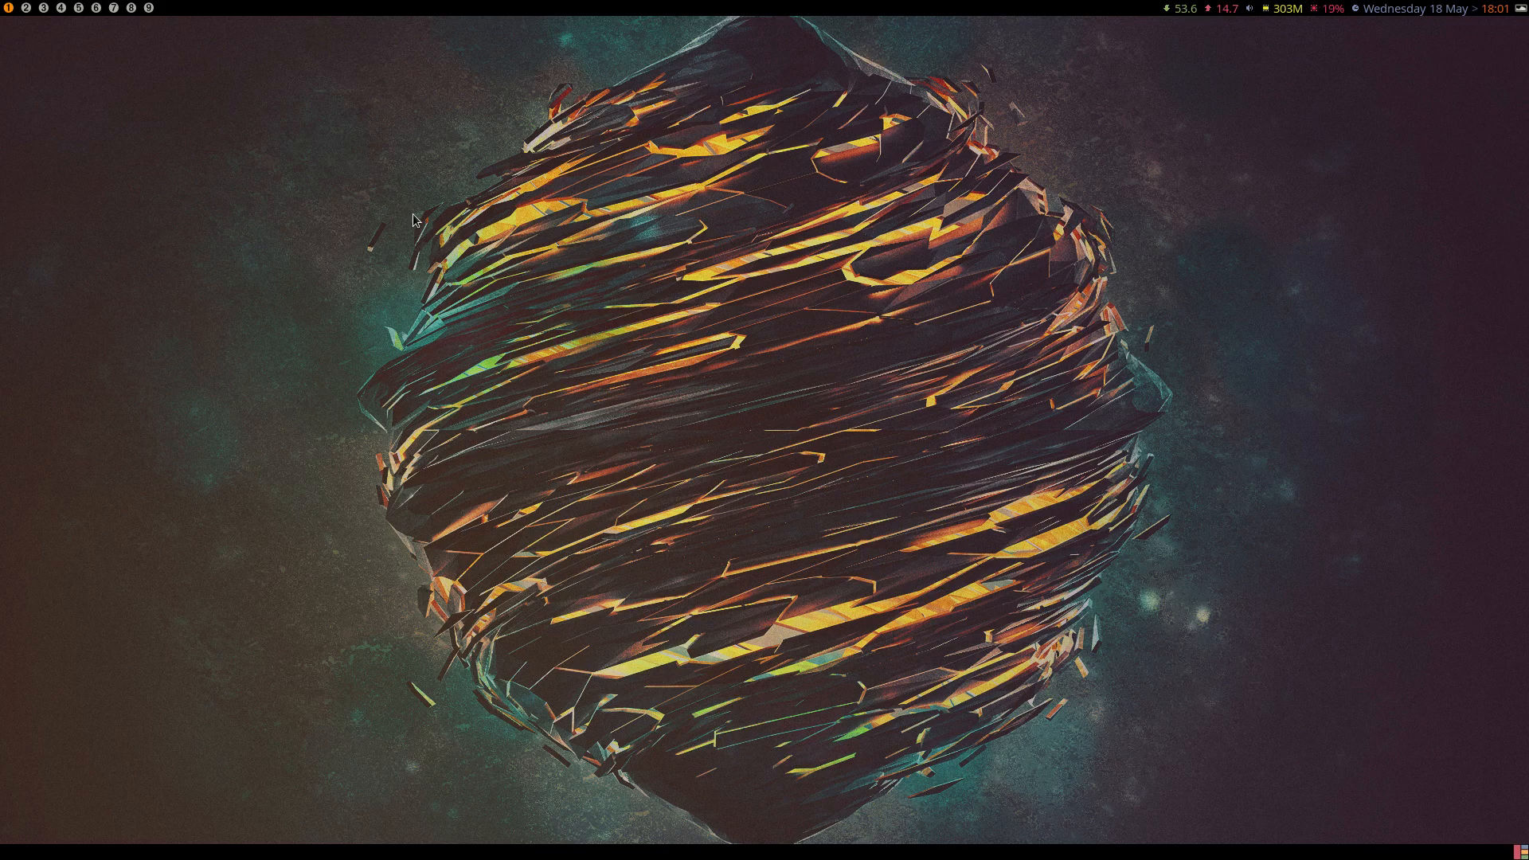
Open a terminal and start archlinux-tweak-tool again, authenticating with the account password.
{"action": "key", "text": "super+Return"}
{"action": "type", "text": "n"}
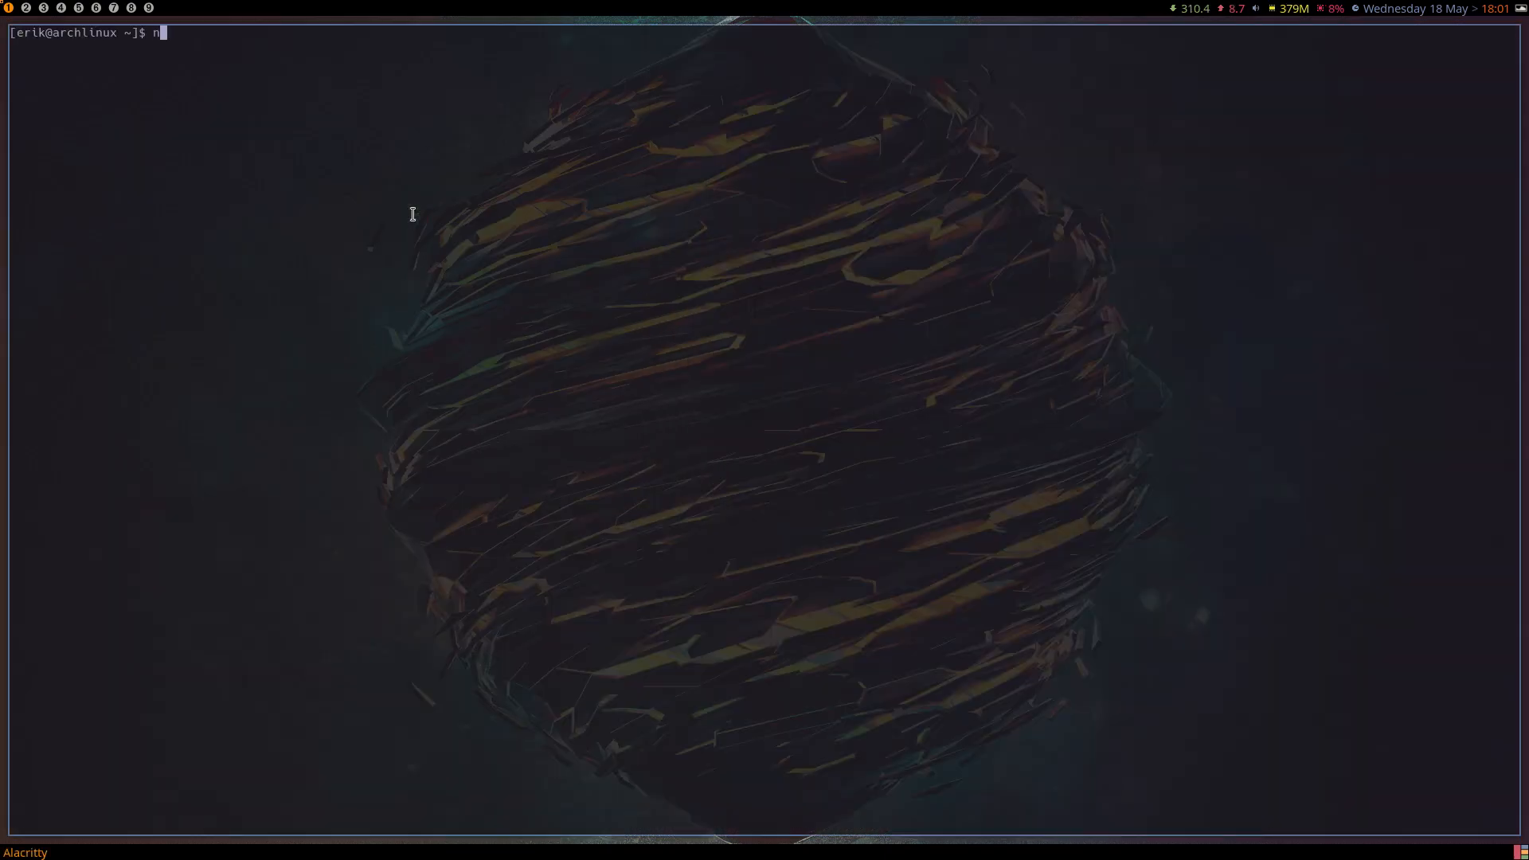
{"action": "type", "text": "eo"}
{"action": "key", "text": "BackSpace"}
{"action": "key", "text": "BackSpace"}
{"action": "key", "text": "BackSpace"}
{"action": "type", "text": "archlinux-t"}
{"action": "key", "text": "Tab"}
{"action": "key", "text": "Return"}
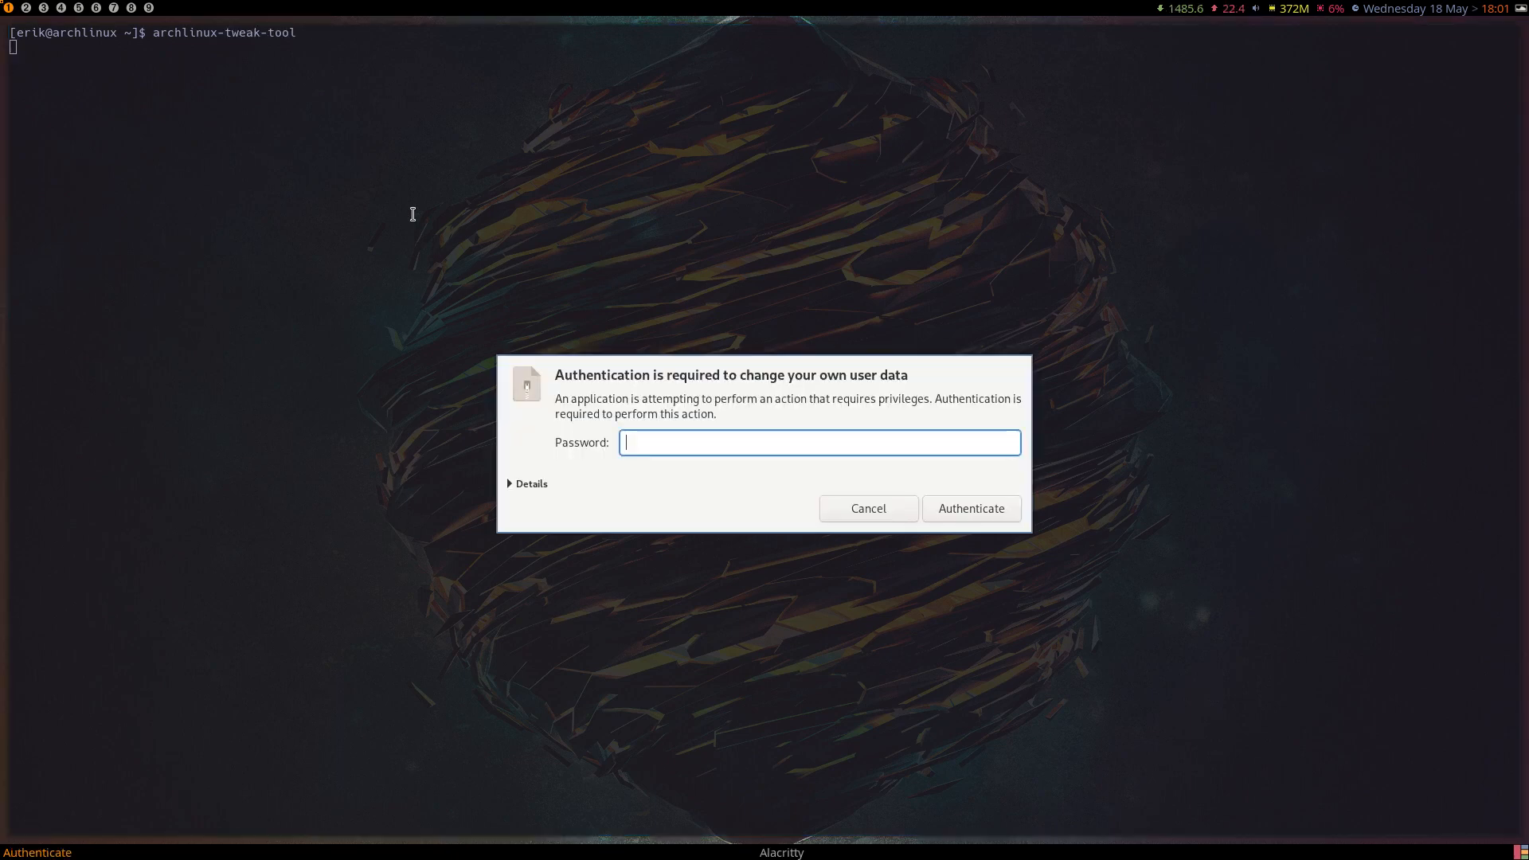
{"action": "type", "text": "••••"}
{"action": "key", "text": "Return"}
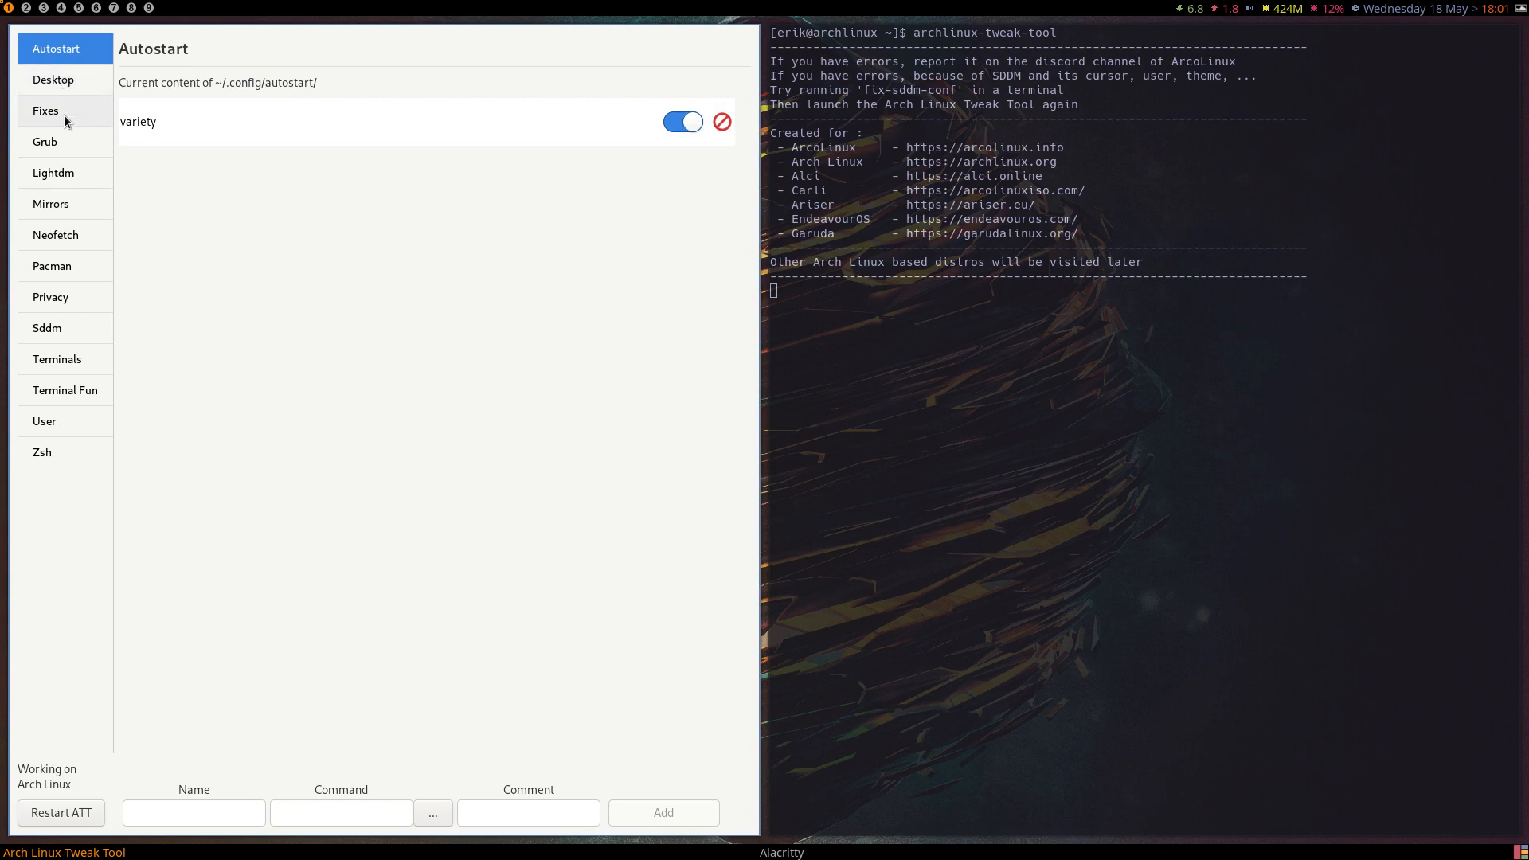
Enable Lightdm autologin with awesome as the desktop session and apply the settings.
{"action": "left_click", "coordinate": [65, 139]}
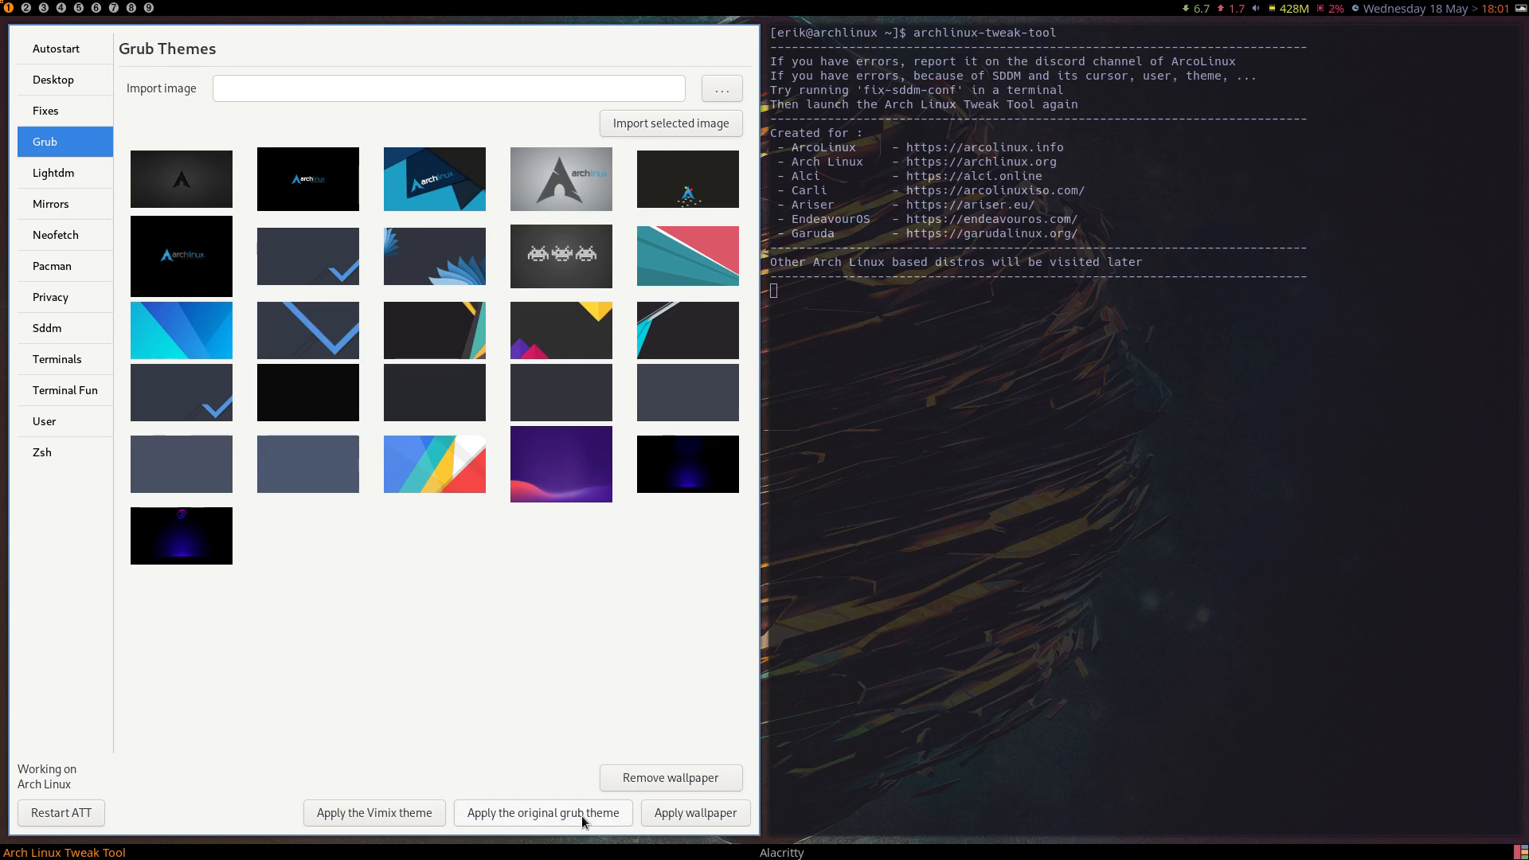
{"action": "left_click", "coordinate": [49, 176]}
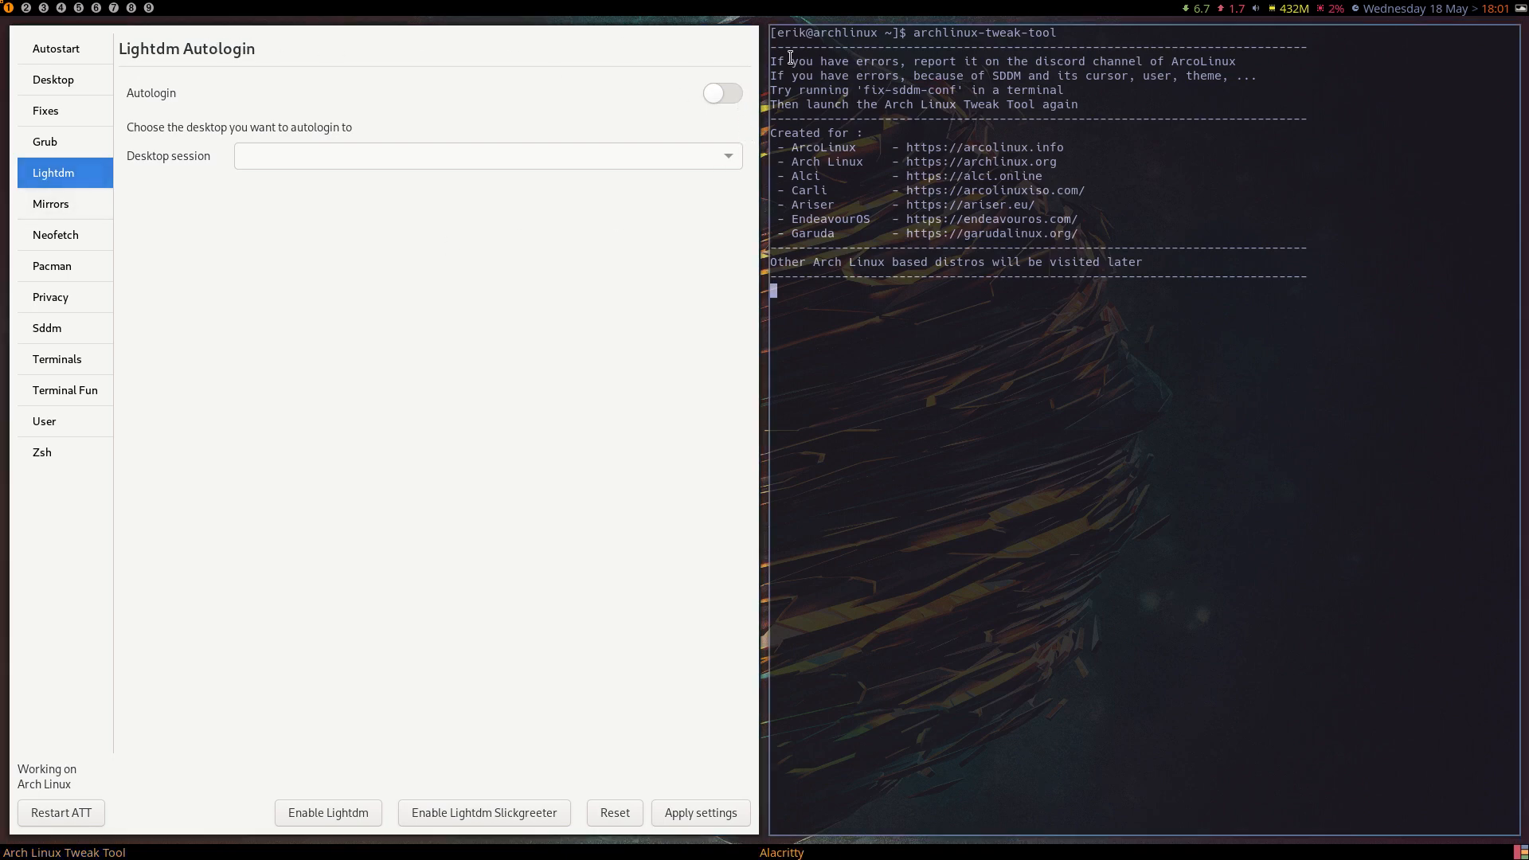
{"action": "left_click", "coordinate": [728, 93]}
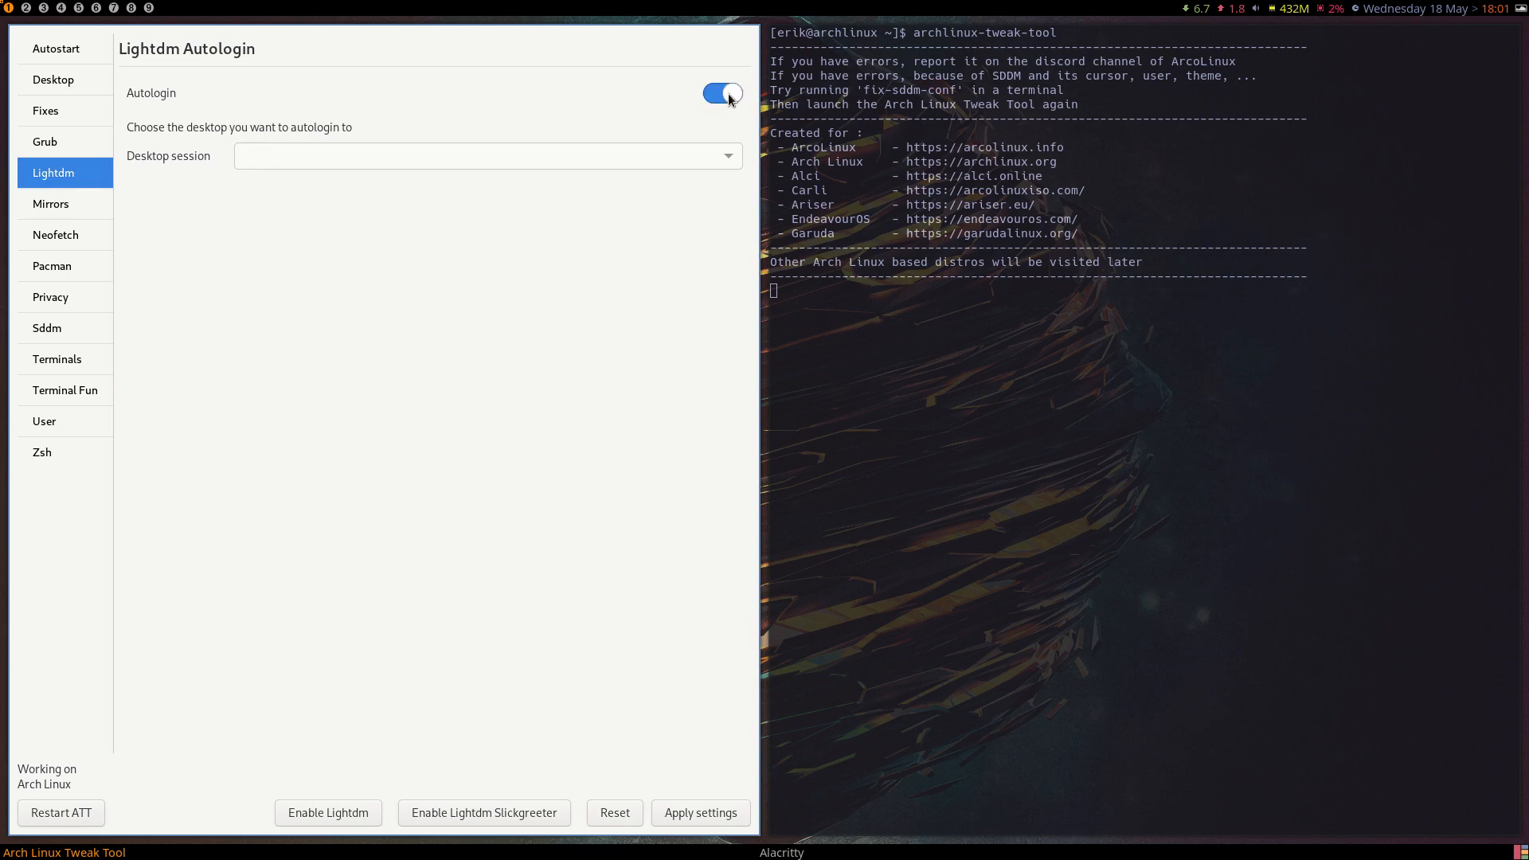
{"action": "left_click", "coordinate": [724, 156]}
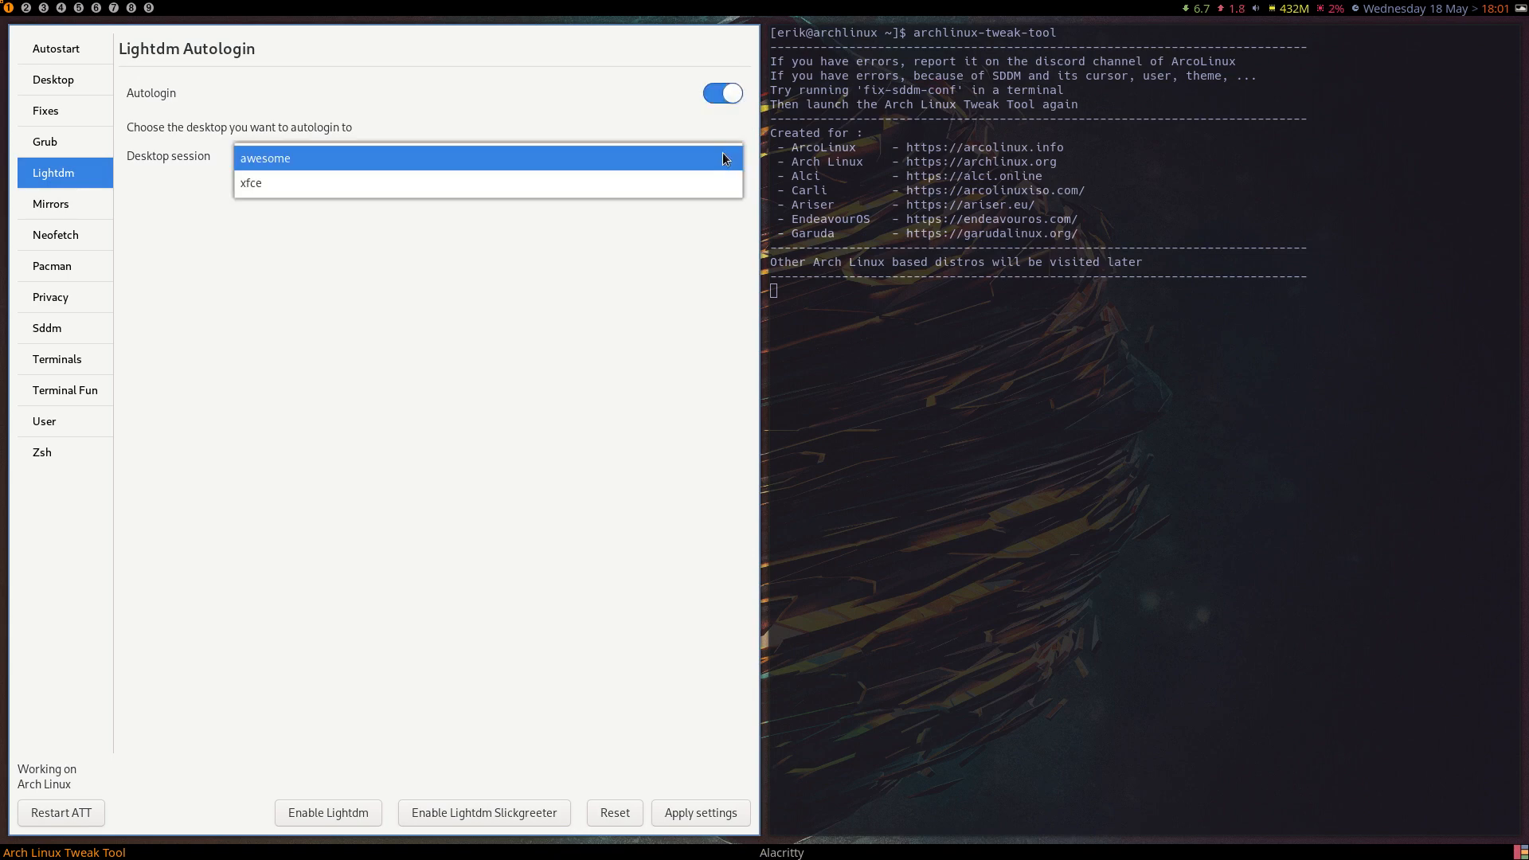
{"action": "left_click", "coordinate": [673, 166]}
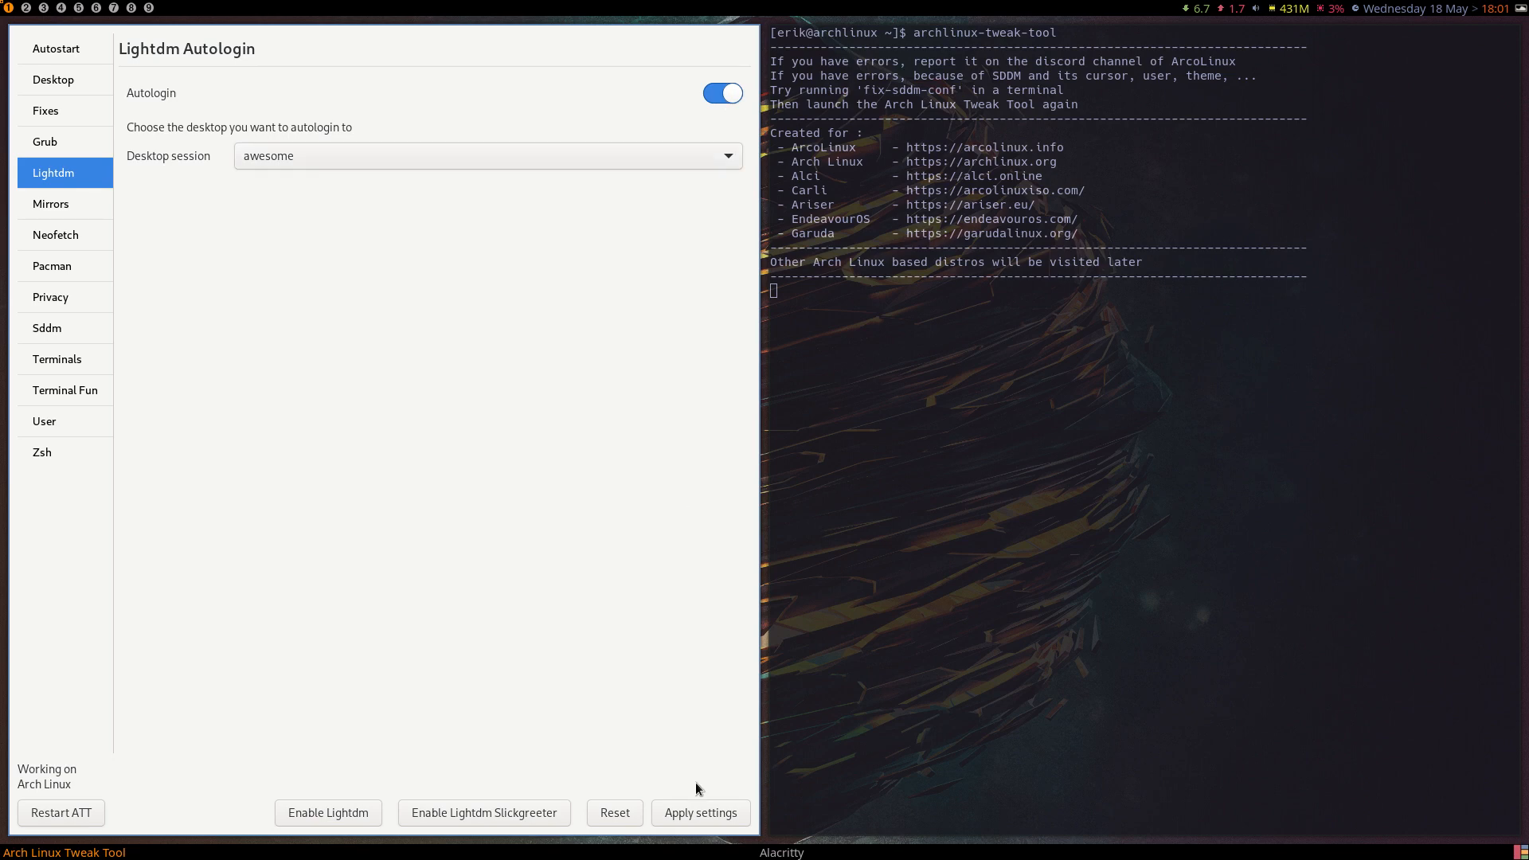
{"action": "left_click", "coordinate": [698, 806]}
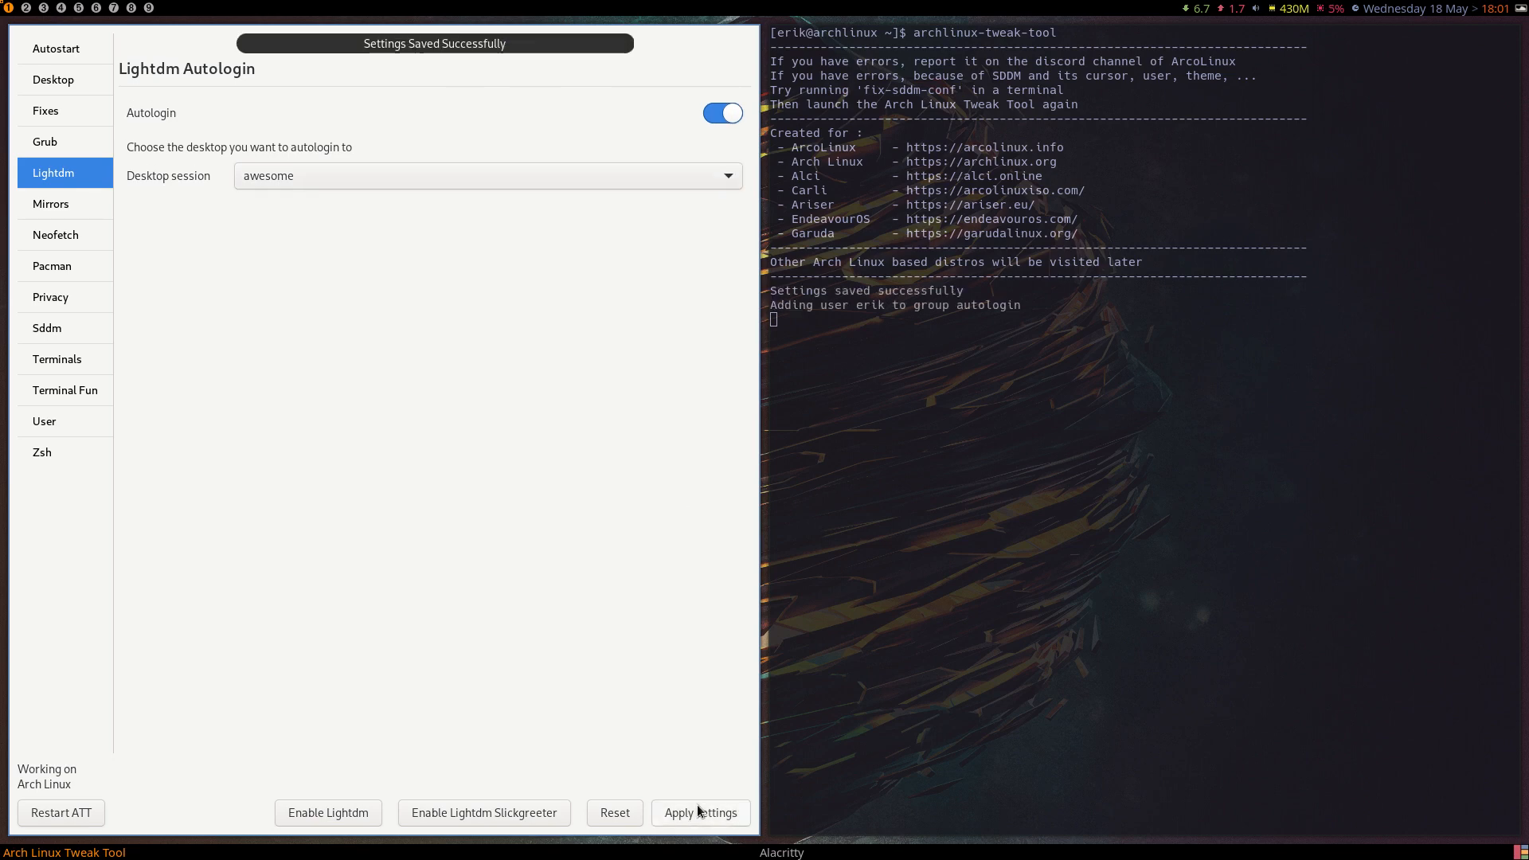
Reboot the computer into the Arch Linux entry and dismiss the authentication request on the desktop.
{"action": "key", "text": "super+x"}
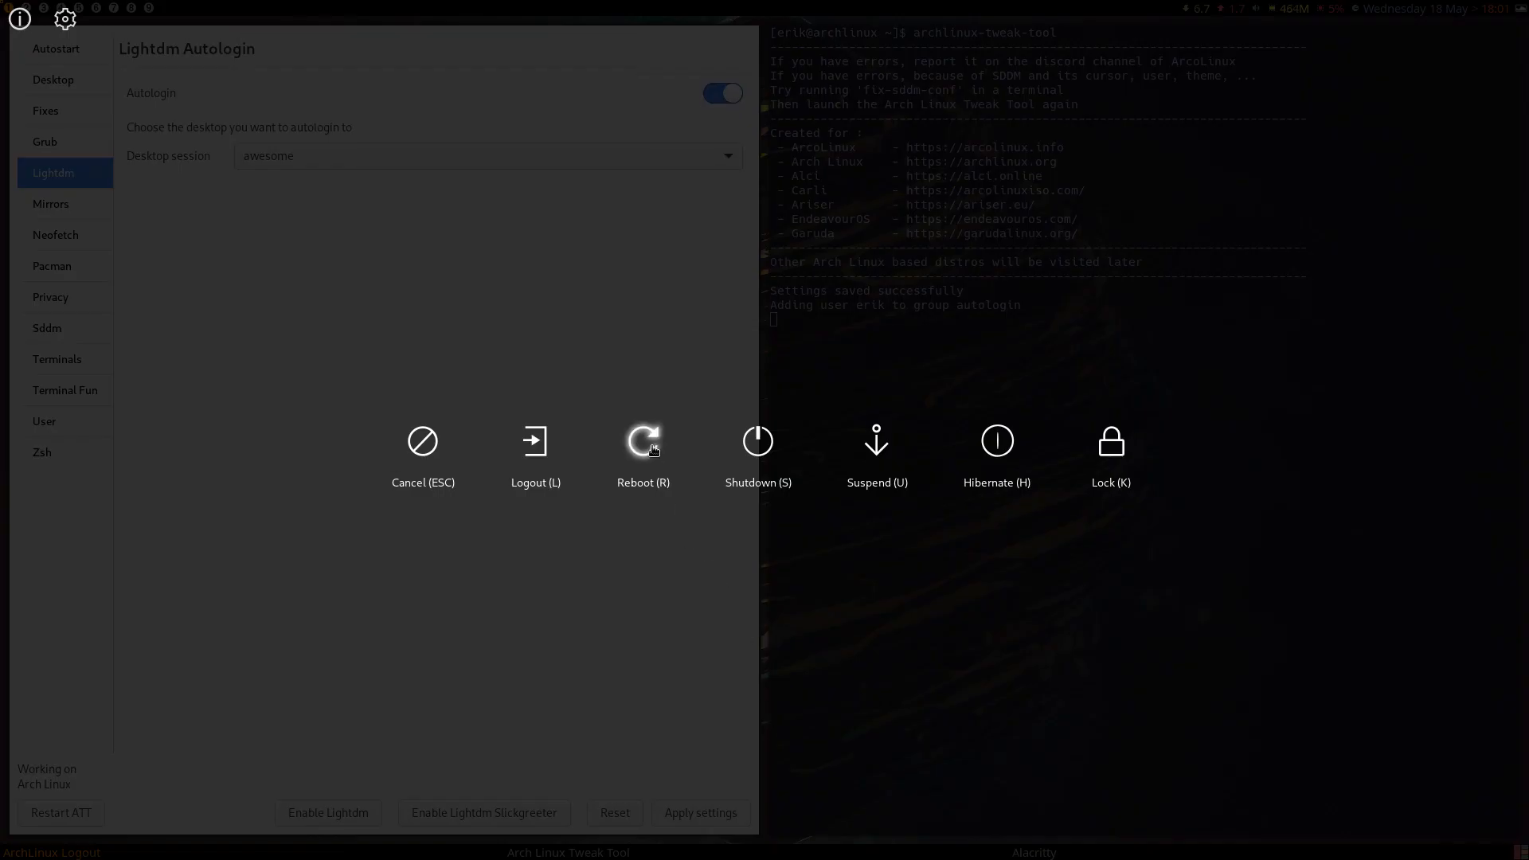
{"action": "left_click", "coordinate": [642, 439]}
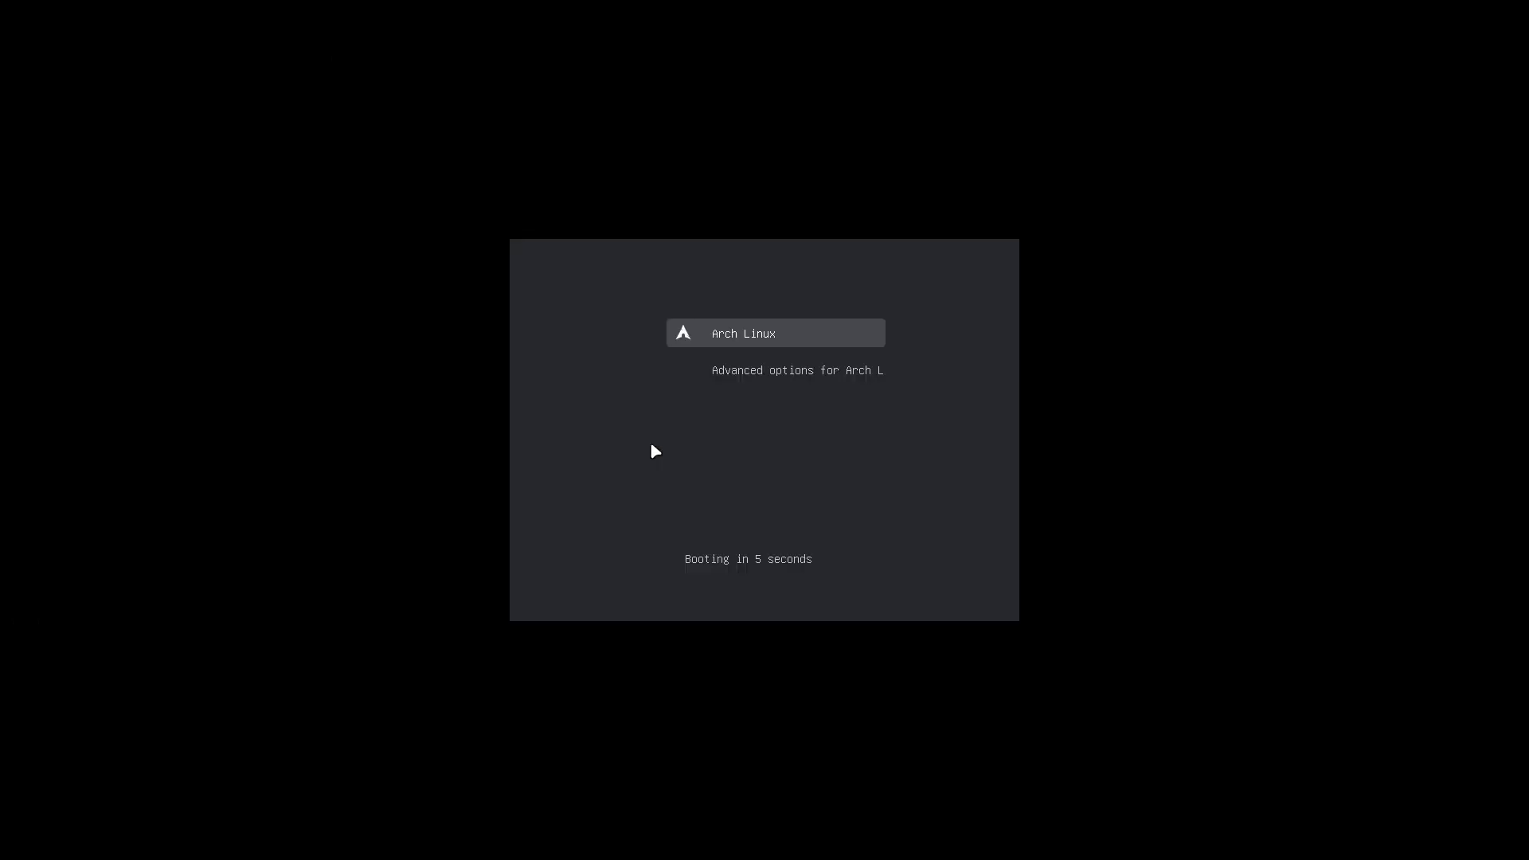
{"action": "key", "text": "Return"}
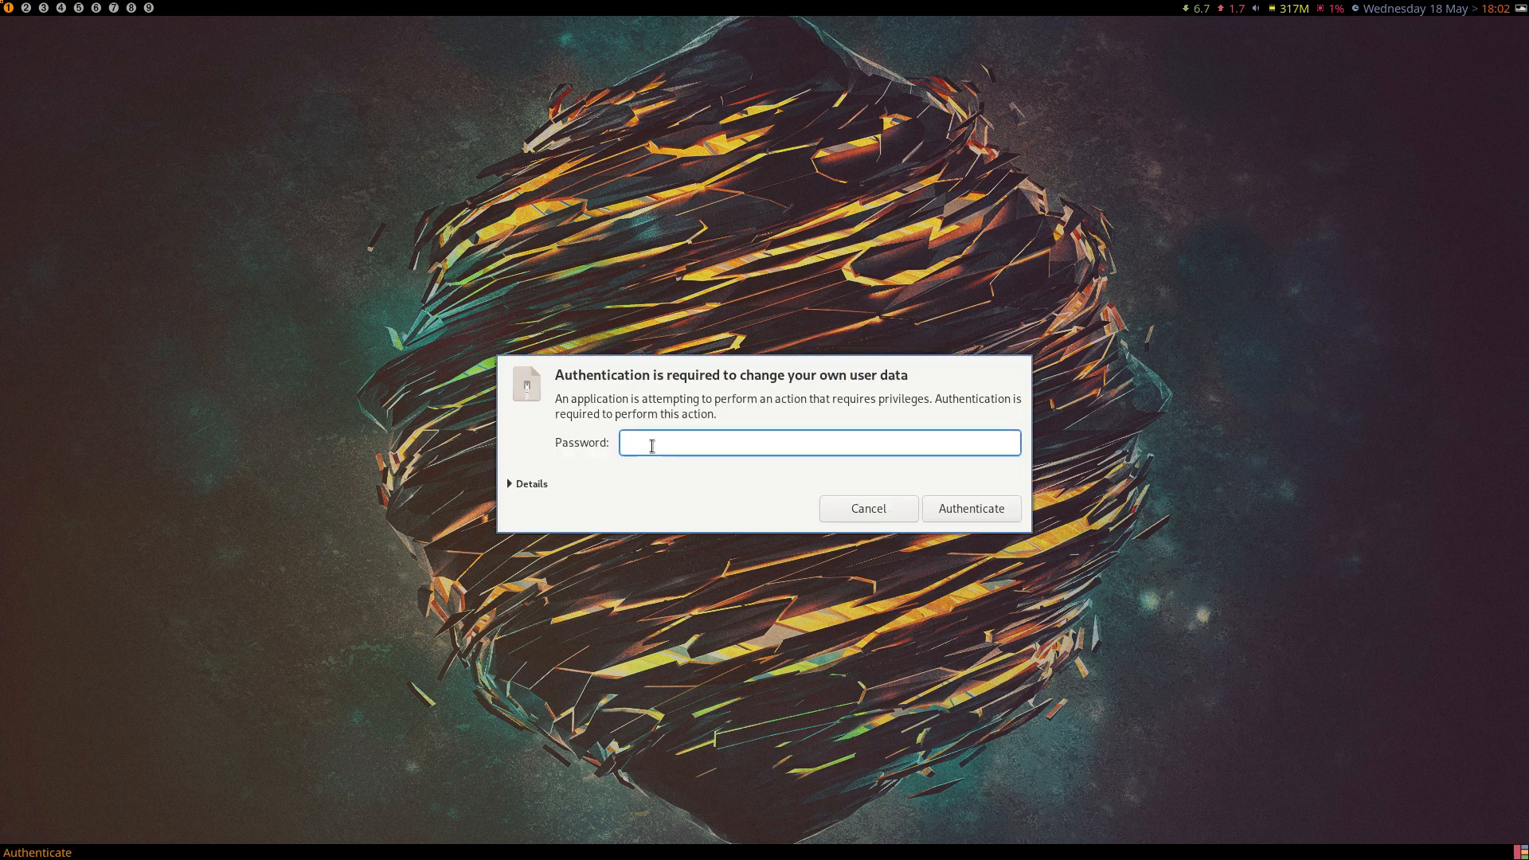
{"action": "key", "text": "Escape"}
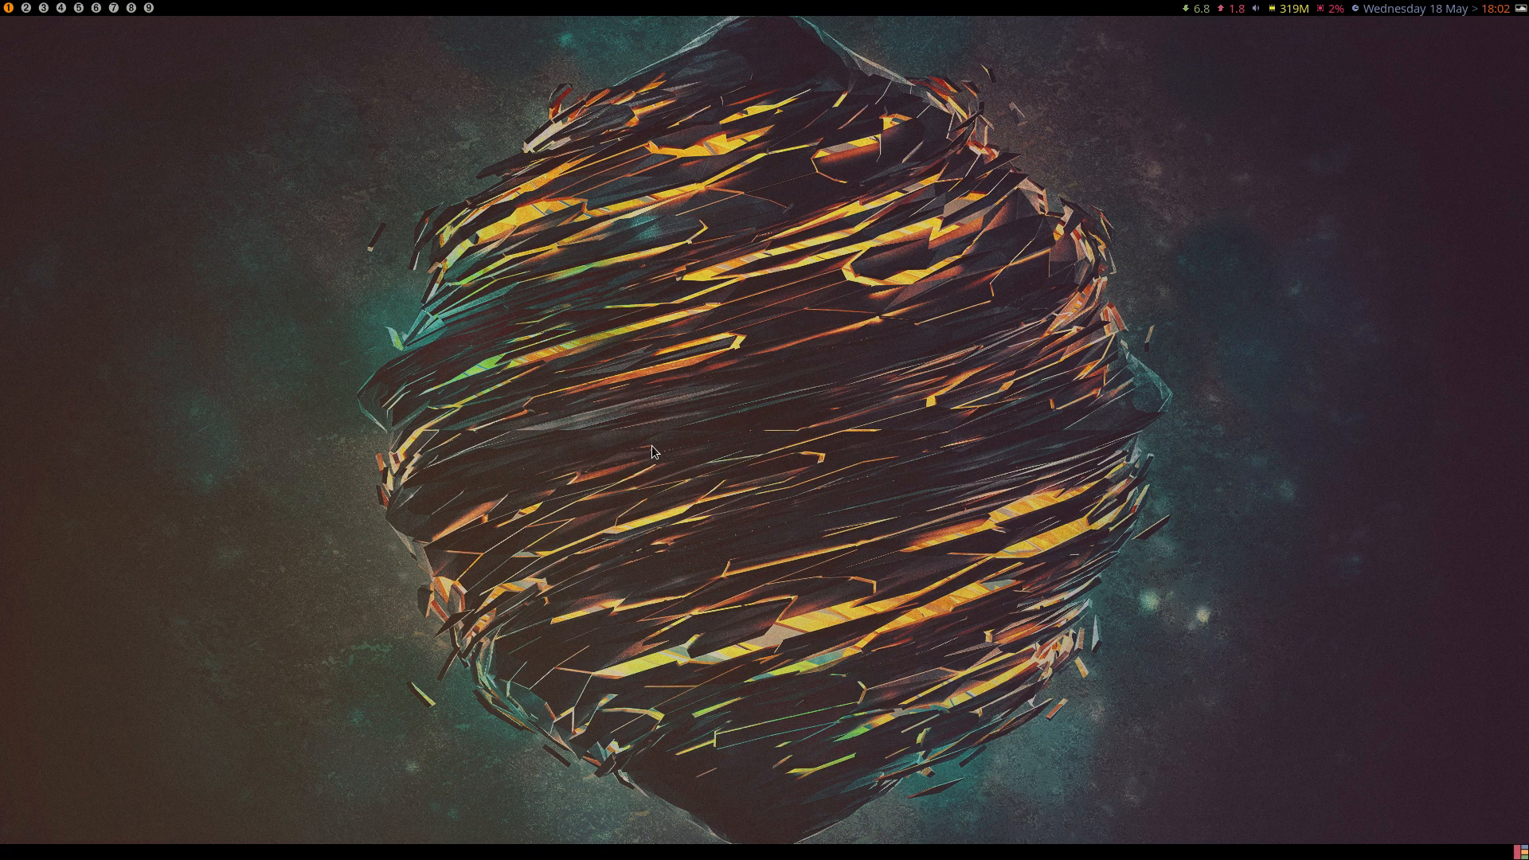
Open a terminal and run archlinux-tweak-tool, authenticating with the account password.
{"action": "key", "text": "super+Return"}
{"action": "type", "text": "ach"}
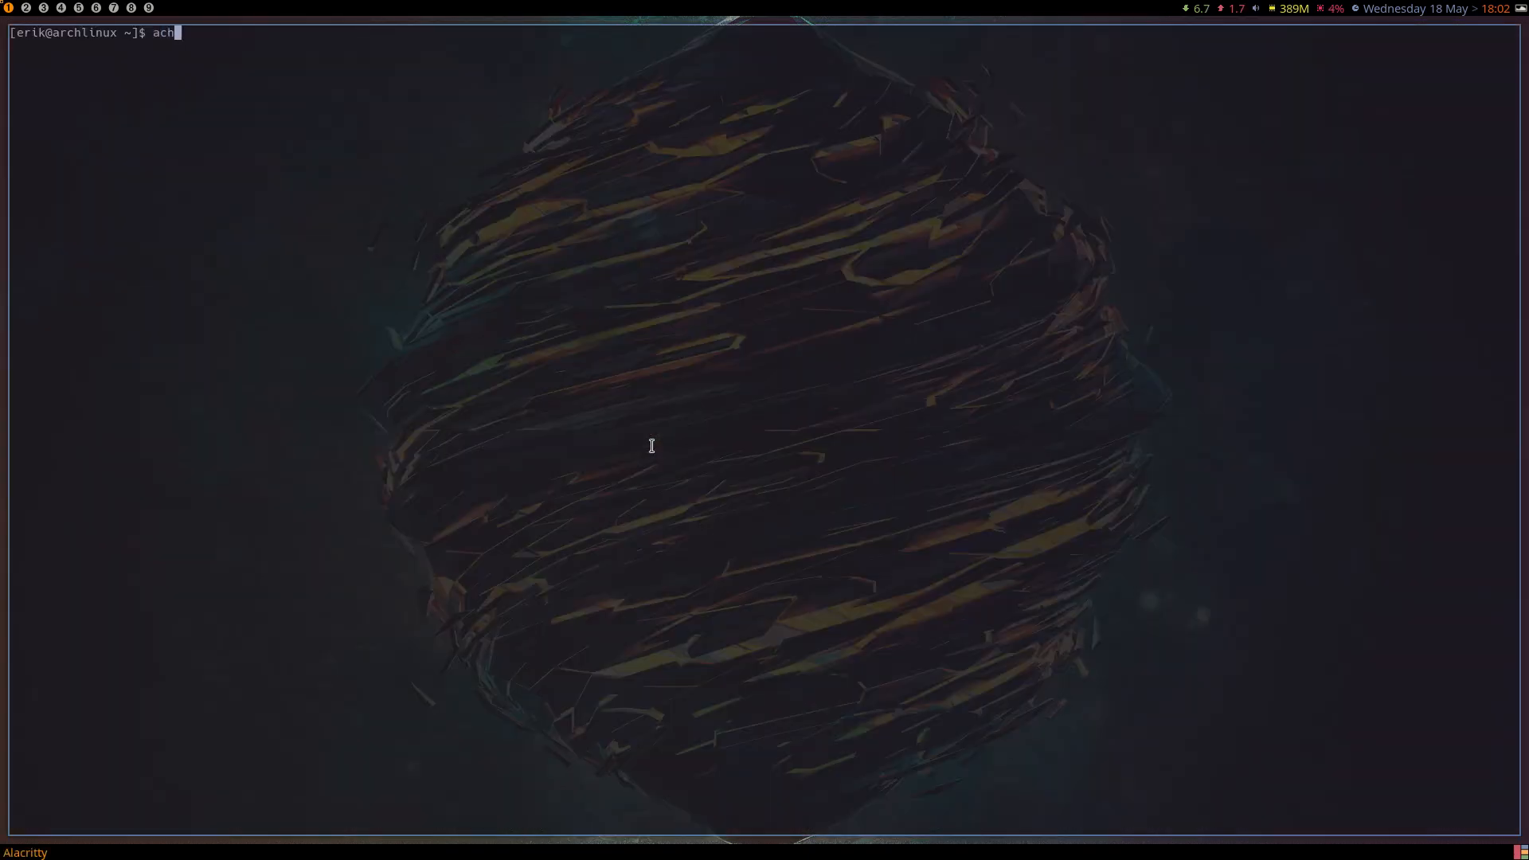
{"action": "key", "text": "BackSpace"}
{"action": "key", "text": "BackSpace"}
{"action": "type", "text": "rch"}
{"action": "key", "text": "Tab"}
{"action": "type", "text": "t"}
{"action": "key", "text": "Tab"}
{"action": "key", "text": "Return"}
{"action": "type", "text": "****"}
{"action": "key", "text": "Return"}
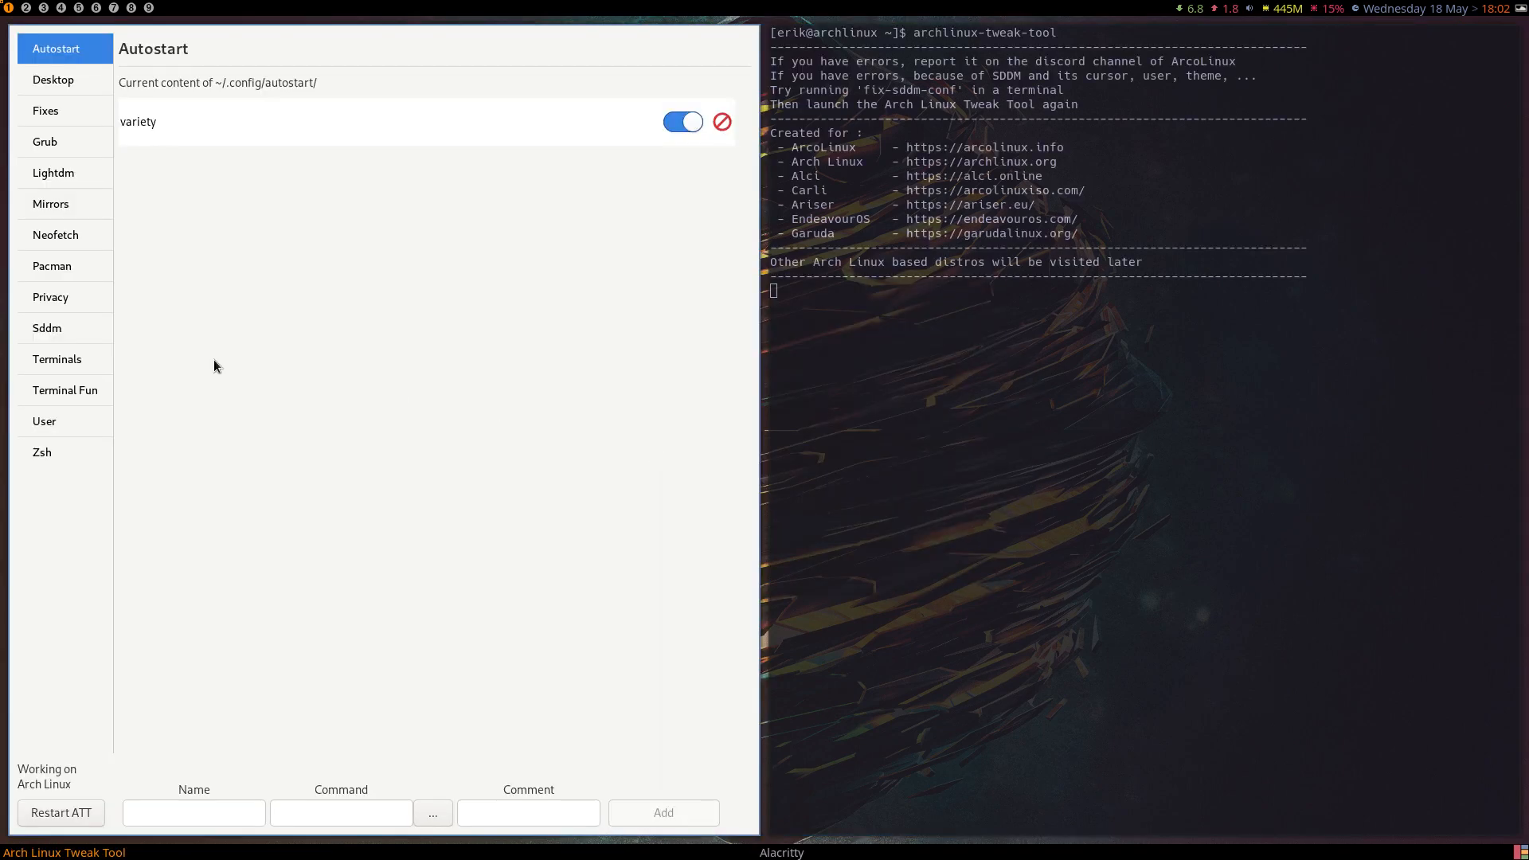
Review the ArcoLinux mirrorlist, the Neofetch options and the repositories enabled in the Pacman configuration.
{"action": "left_click", "coordinate": [59, 205]}
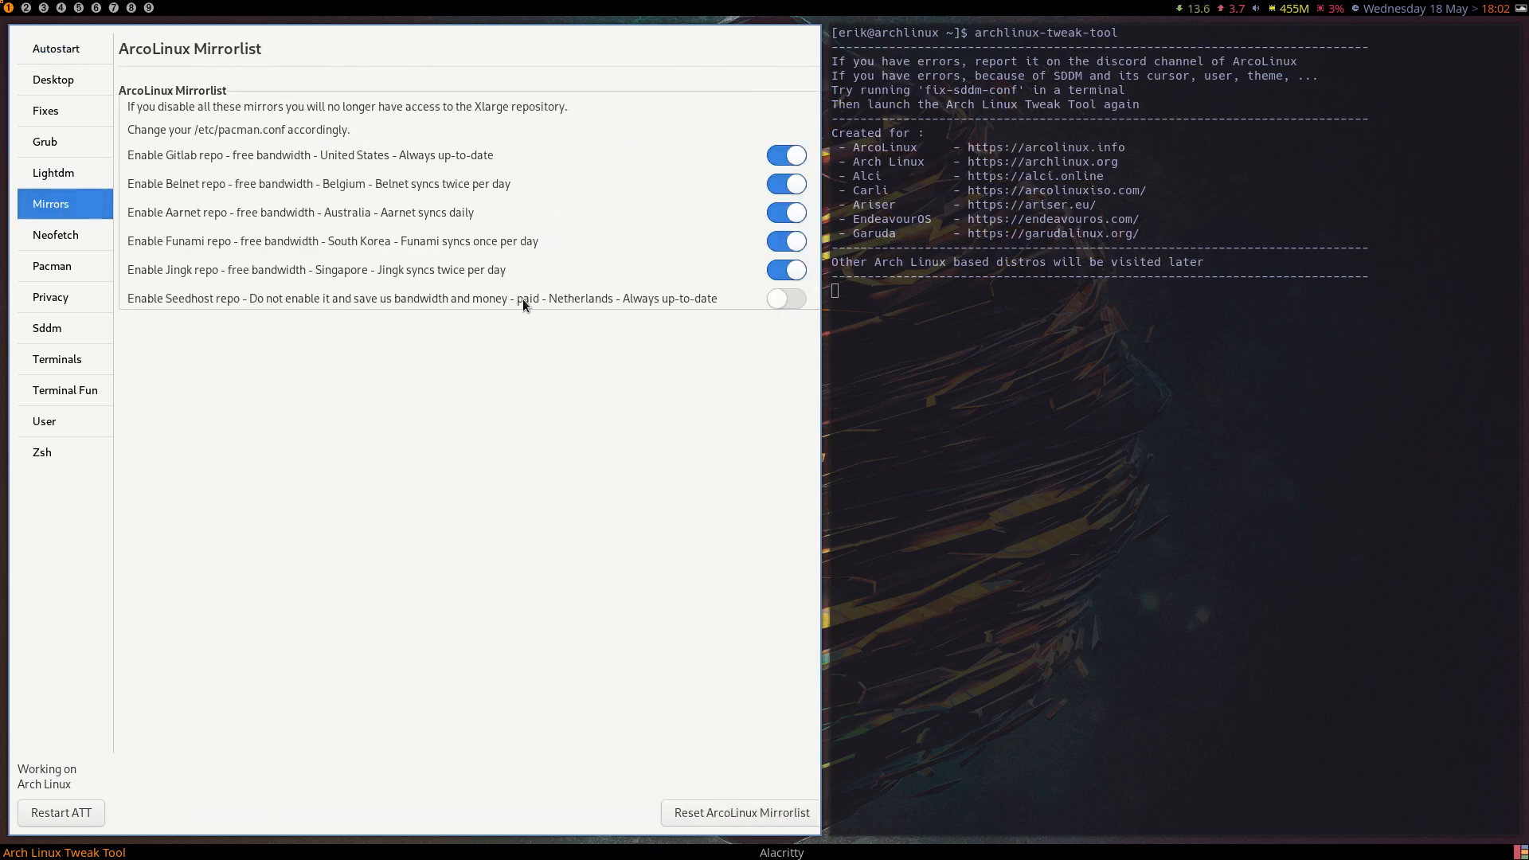
{"action": "left_click", "coordinate": [52, 234]}
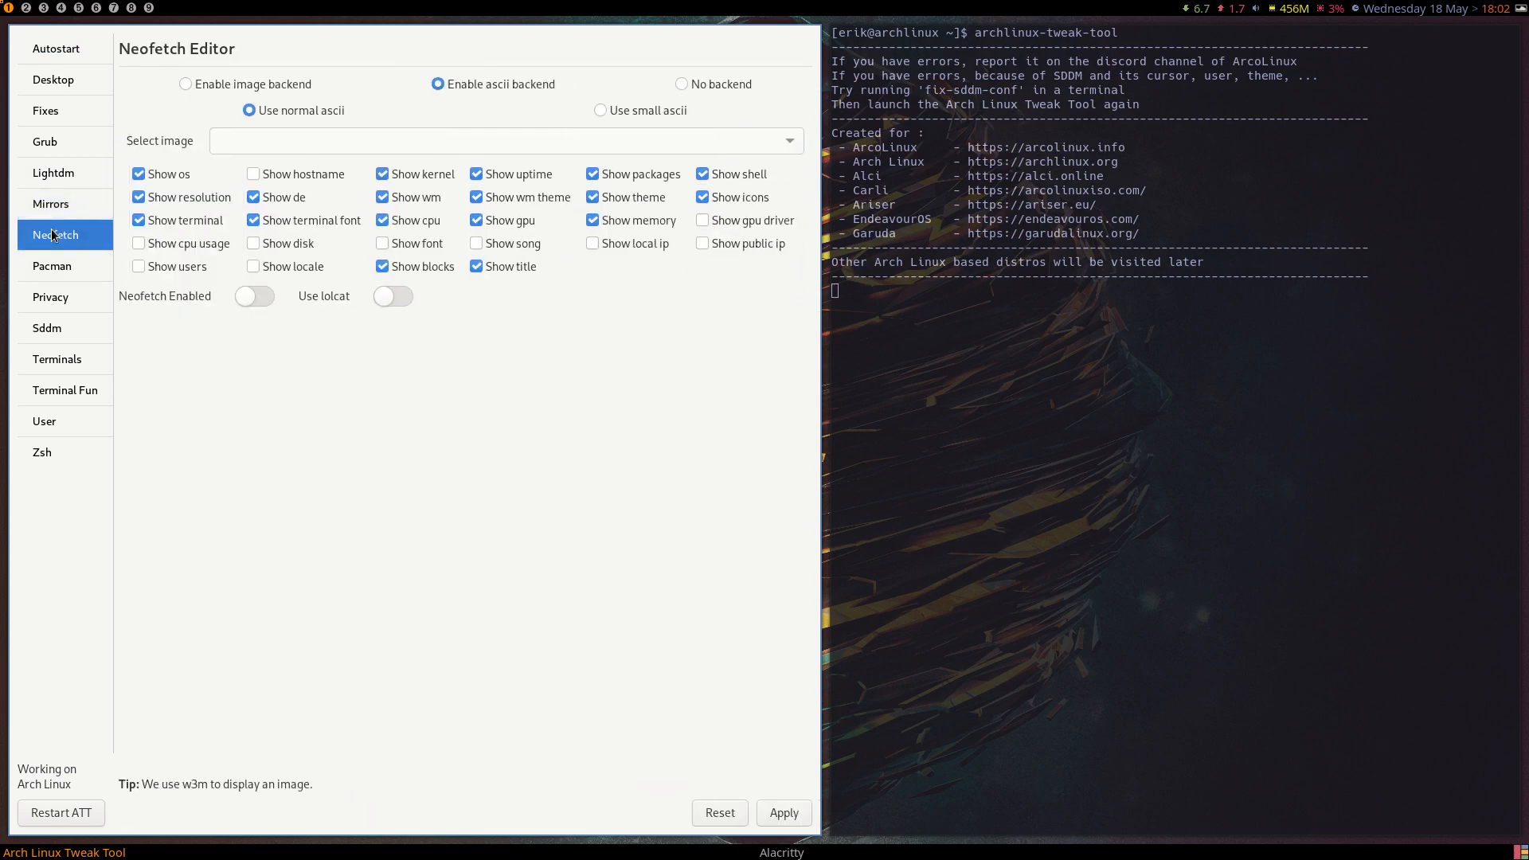
{"action": "left_click", "coordinate": [57, 271]}
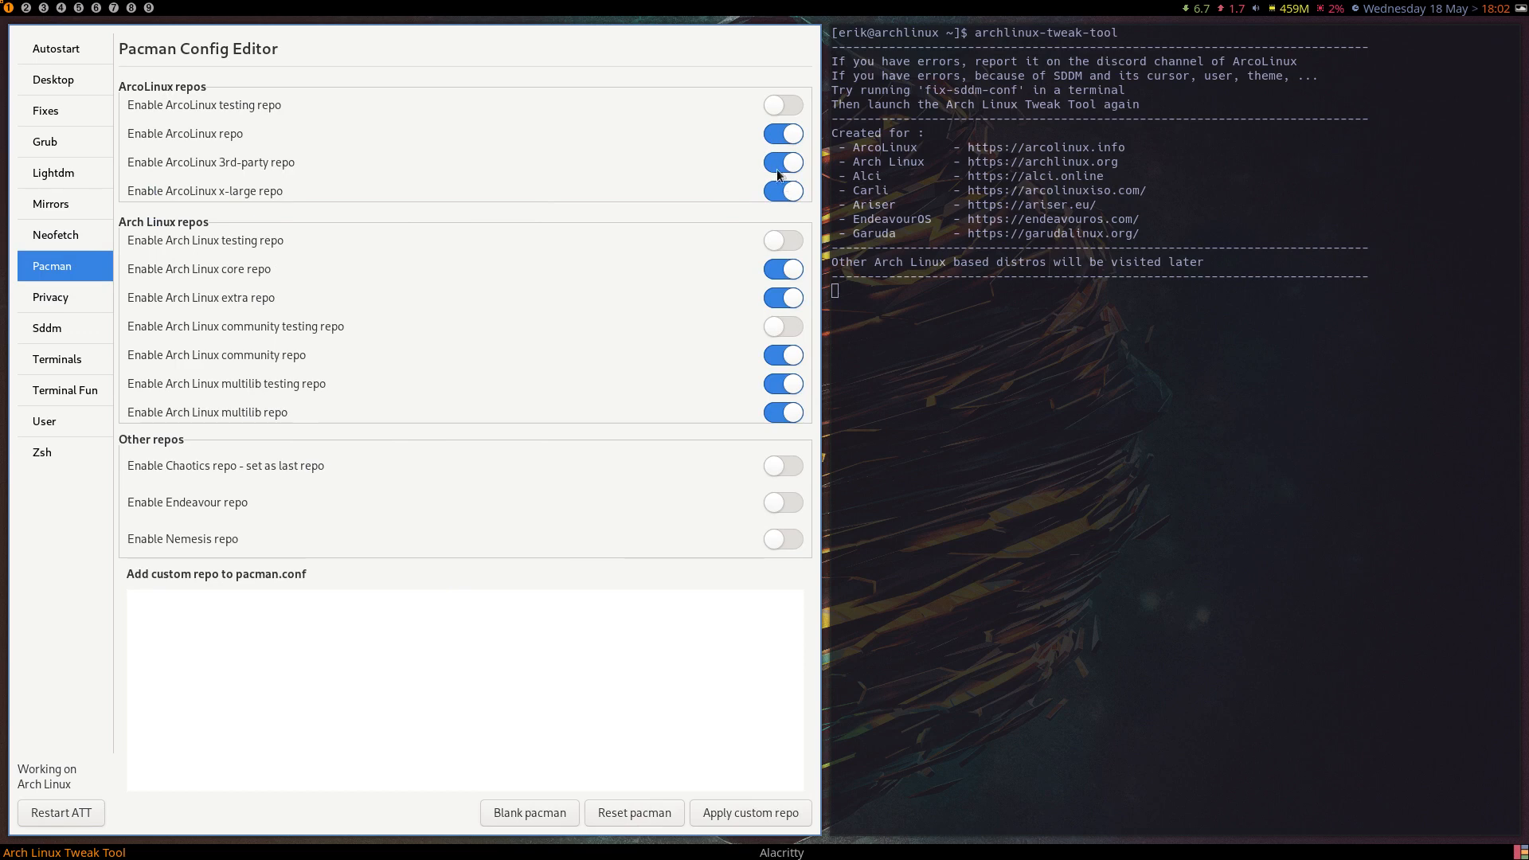
Open another terminal and look up package completions for "sudo pacman -S arcolinux", declining the full list and abandoning the command.
{"action": "key", "text": "super+Return"}
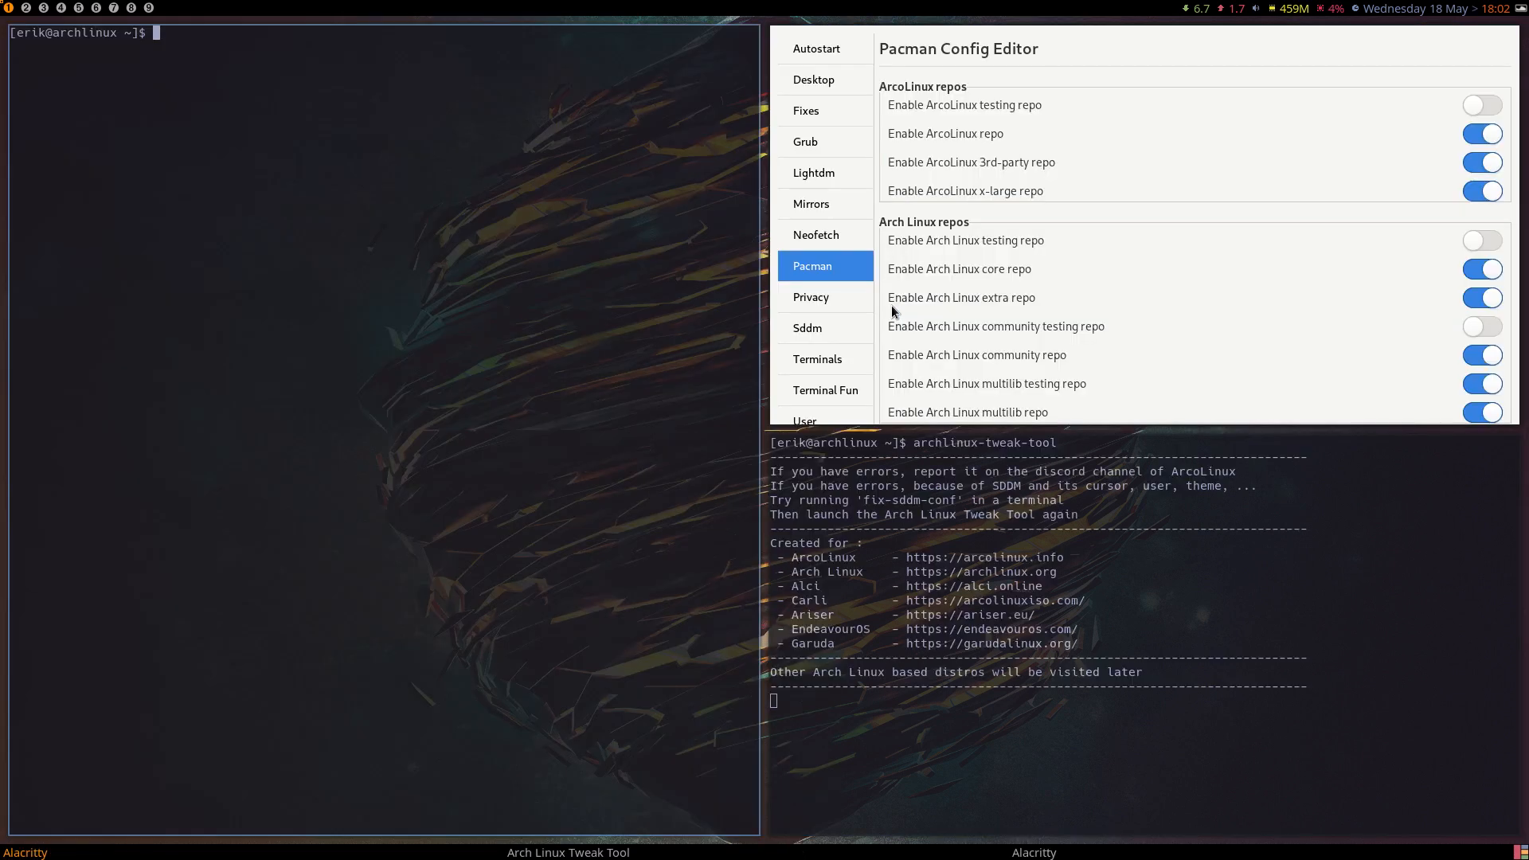
{"action": "type", "text": "sudo pacman -S arcol"}
{"action": "key", "text": "Tab"}
{"action": "key", "text": "Tab"}
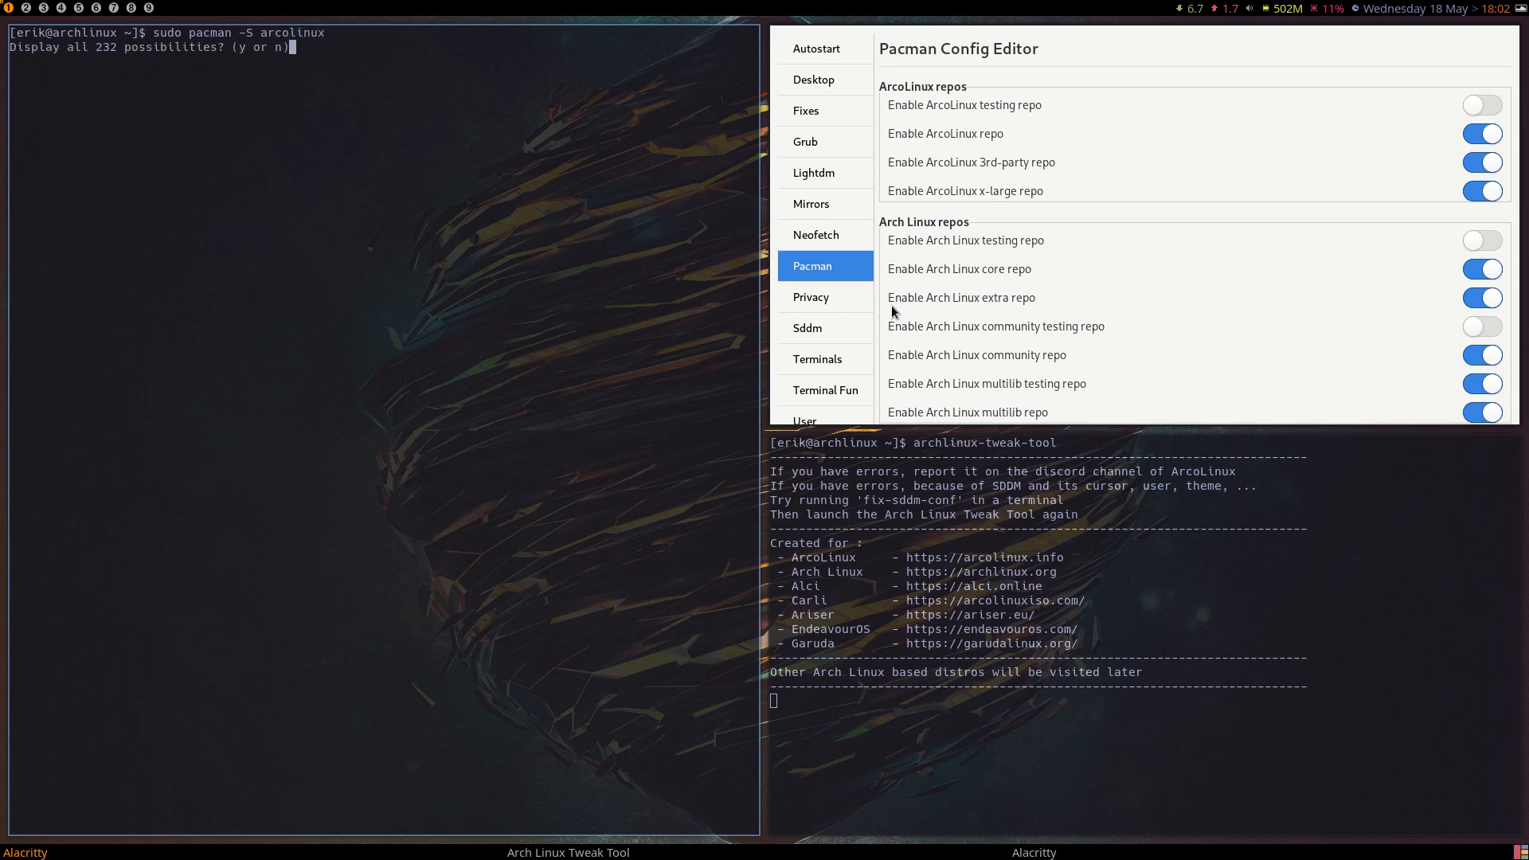
{"action": "key", "text": "n"}
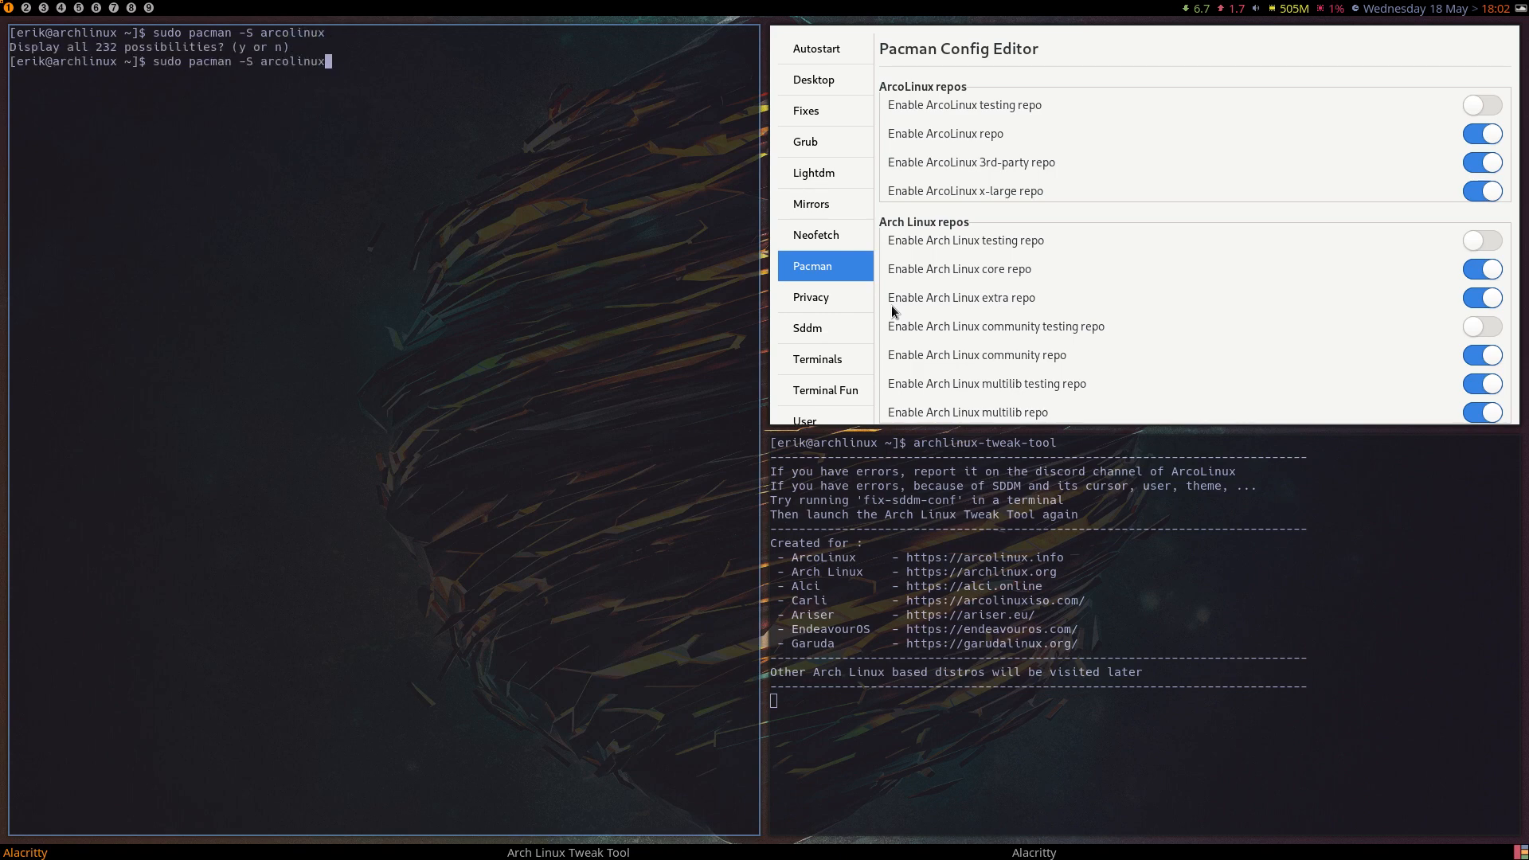
{"action": "key", "text": "ctrl+c"}
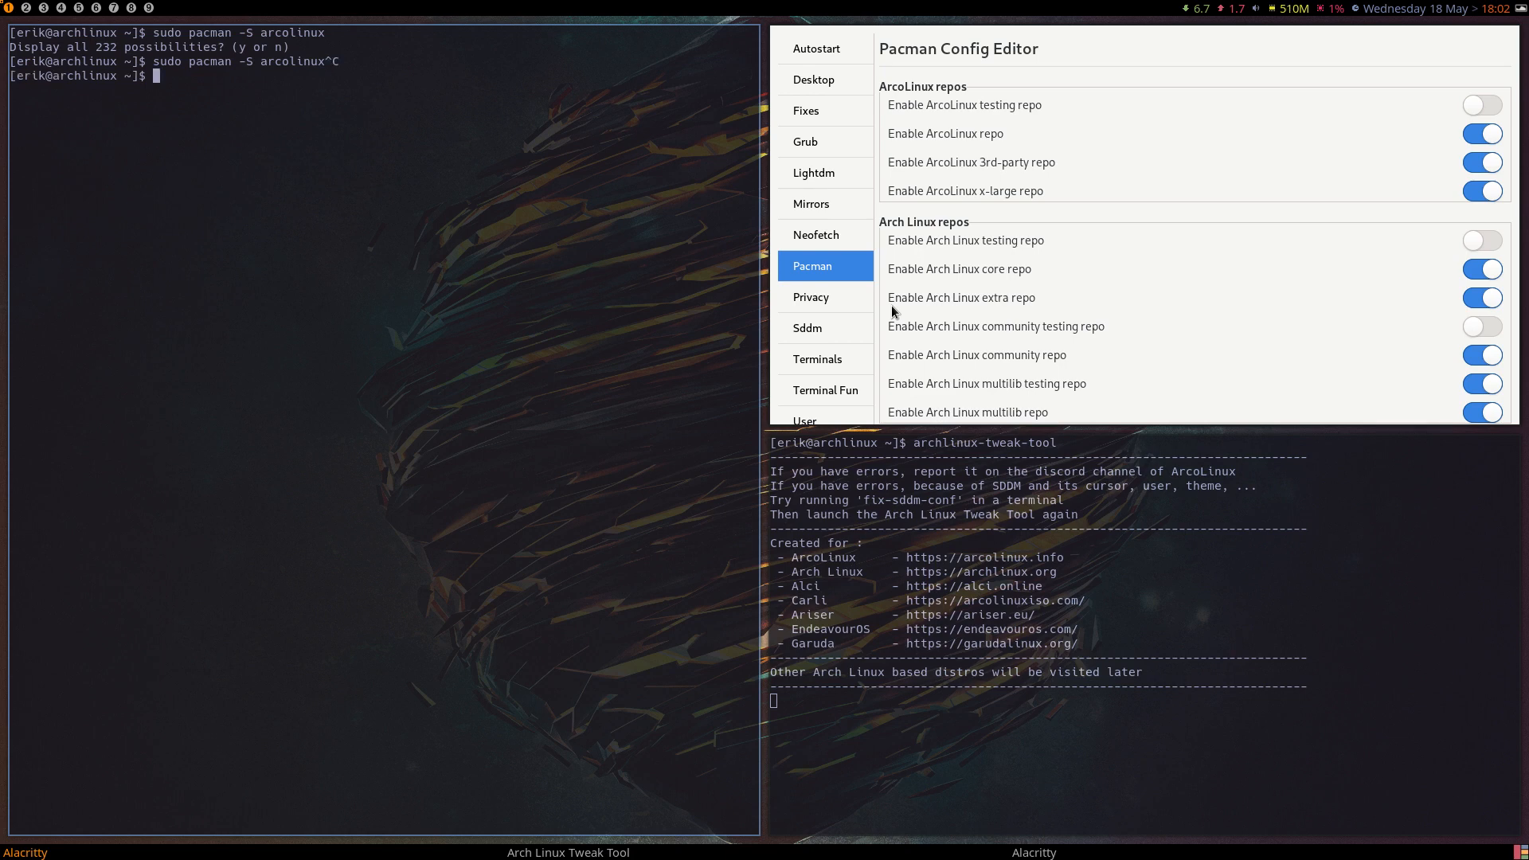
Install arcolinux-pamac-all-dev with sudo pacman -S, entering the account password, accepting the default portal provider and following the installation output.
{"action": "type", "text": "sudo pacman -S arcolinux-"}
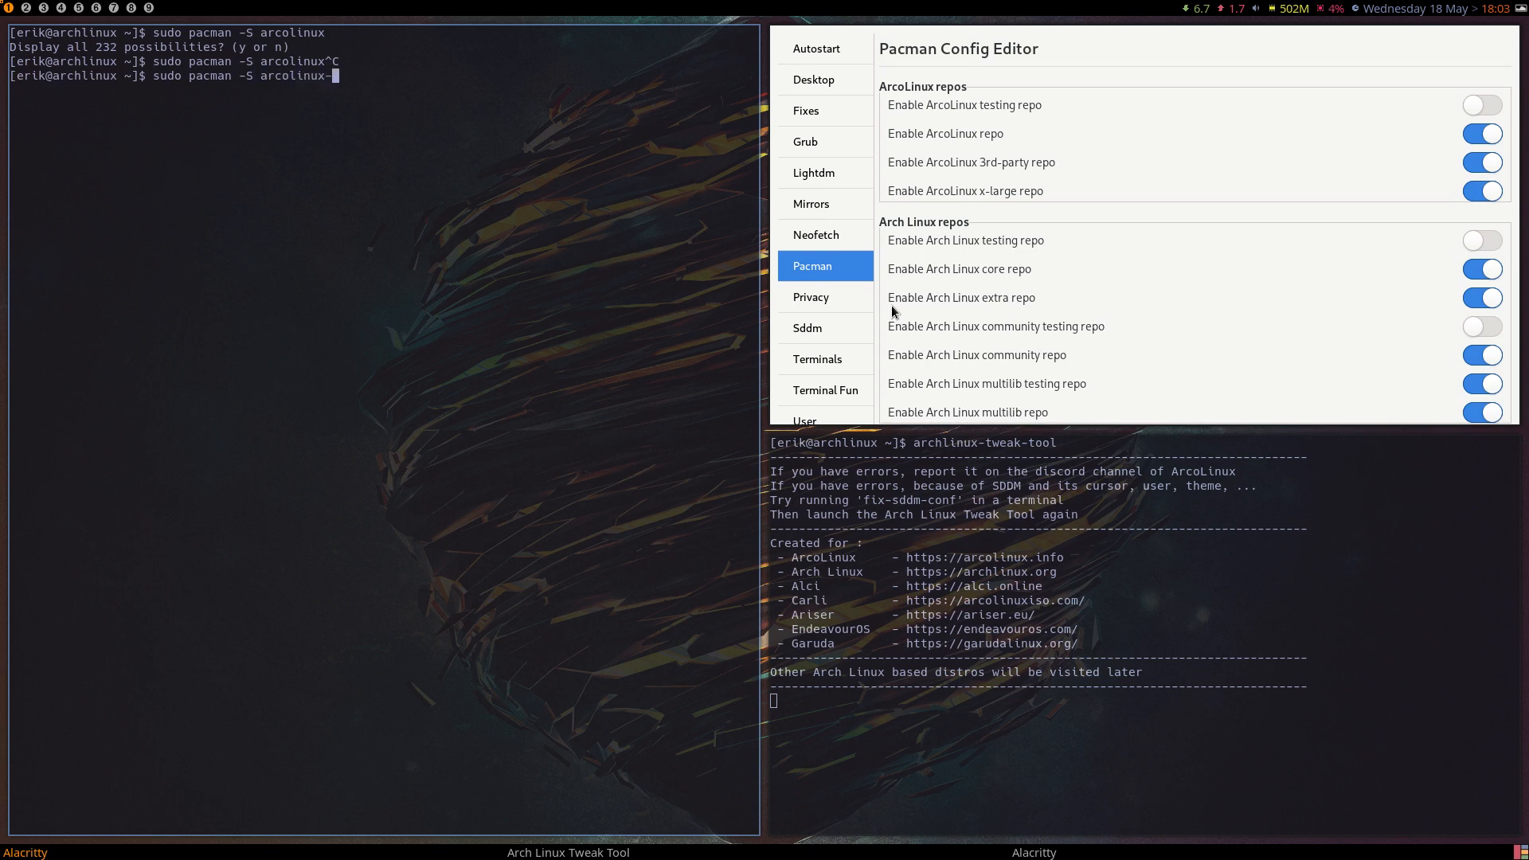
{"action": "type", "text": "pamac-all-dev"}
{"action": "key", "text": "Return"}
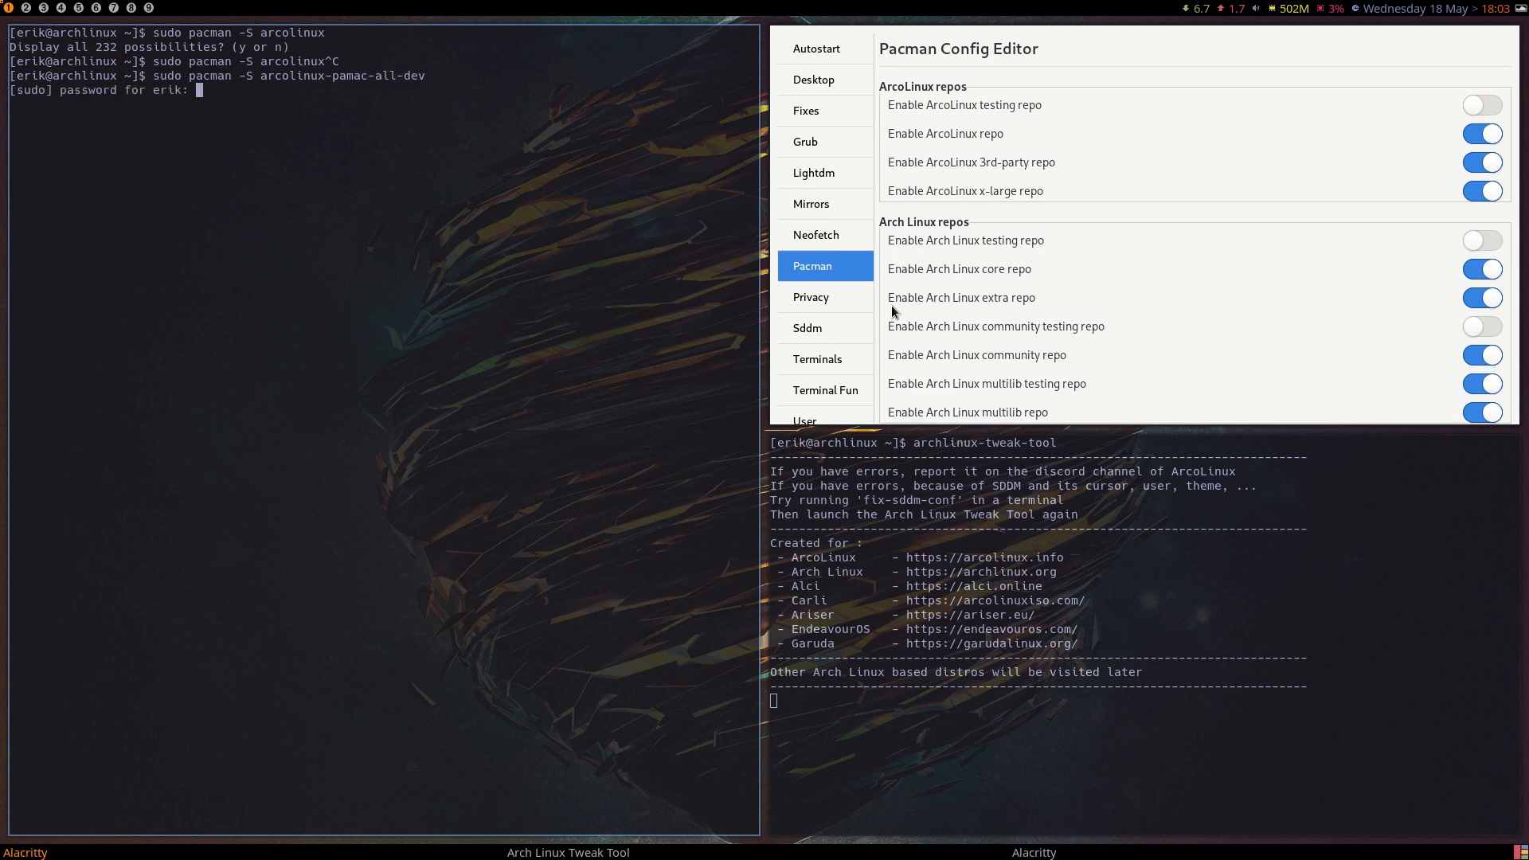
{"action": "key", "text": "Return"}
{"action": "key", "text": "Return"}
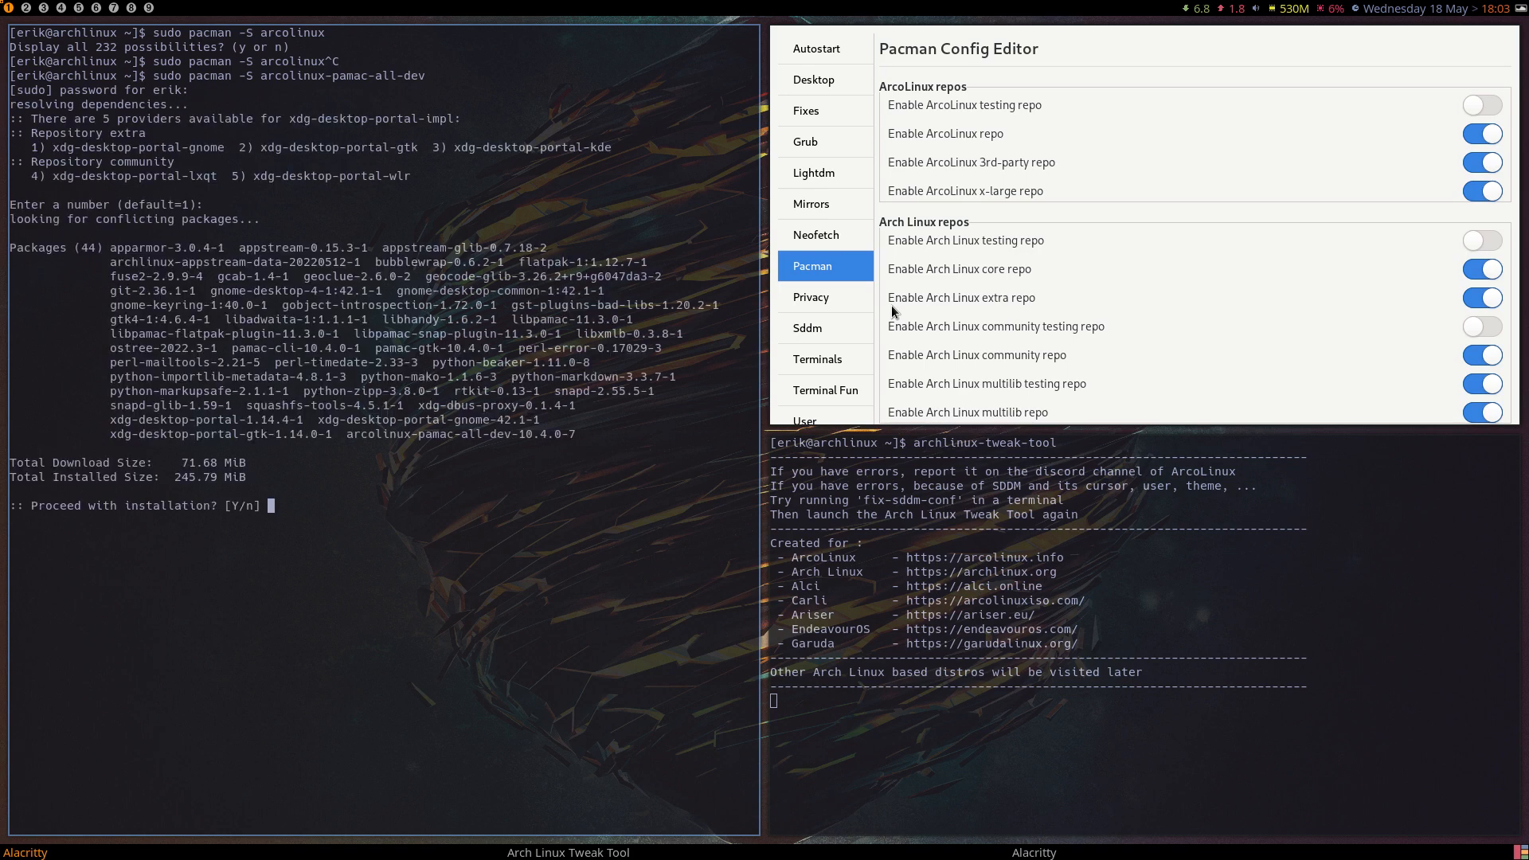
{"action": "key", "text": "Return"}
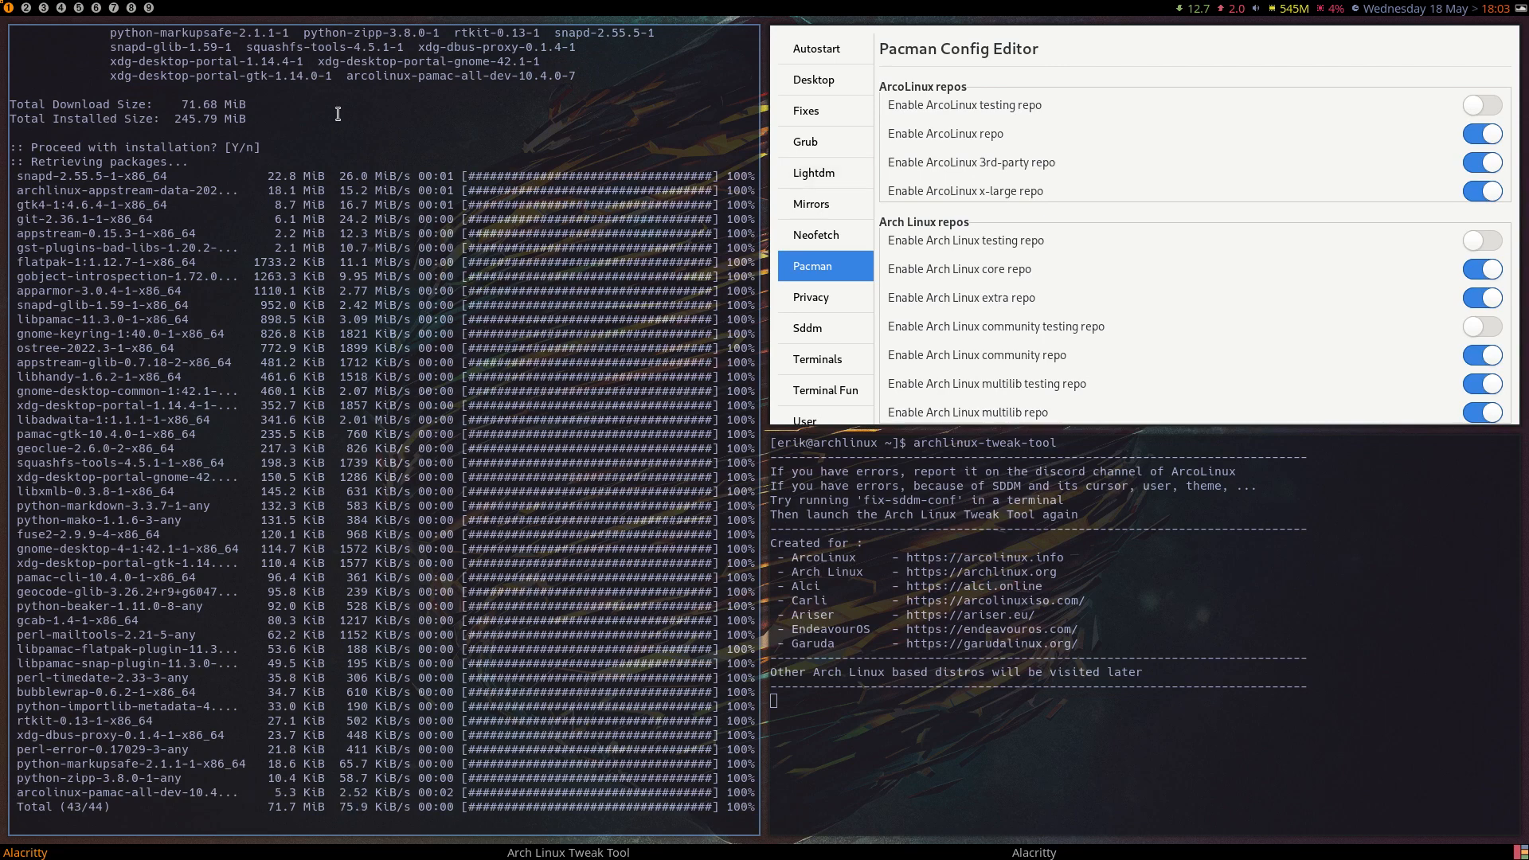
{"action": "scroll", "coordinate": [338, 114], "scroll_direction": "up", "scroll_amount": 7}
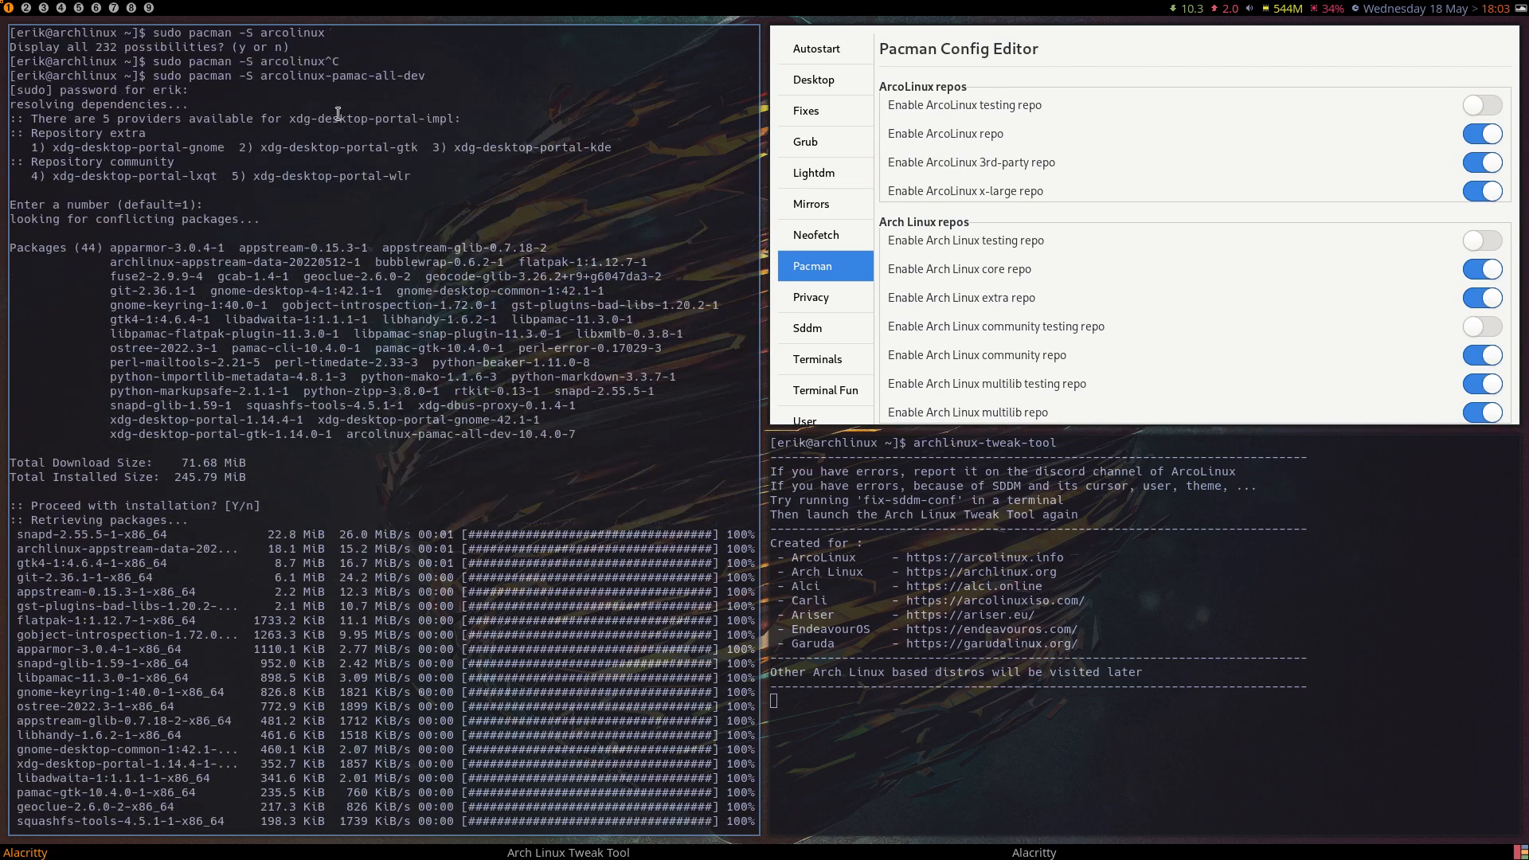
{"action": "scroll", "coordinate": [339, 114], "scroll_direction": "down", "scroll_amount": 20}
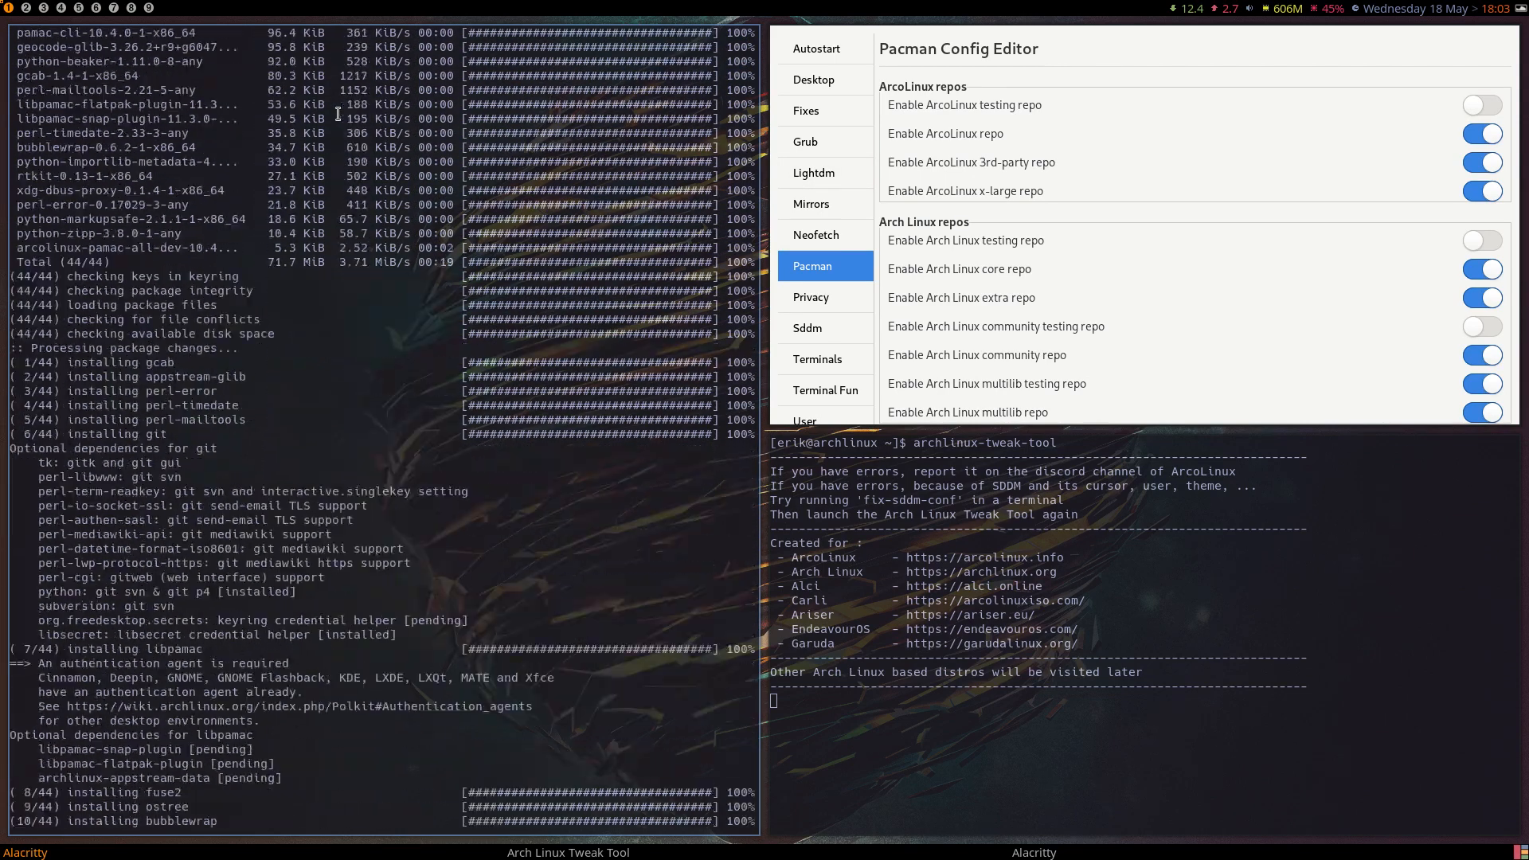
{"action": "scroll", "coordinate": [339, 114], "scroll_direction": "down", "scroll_amount": 10}
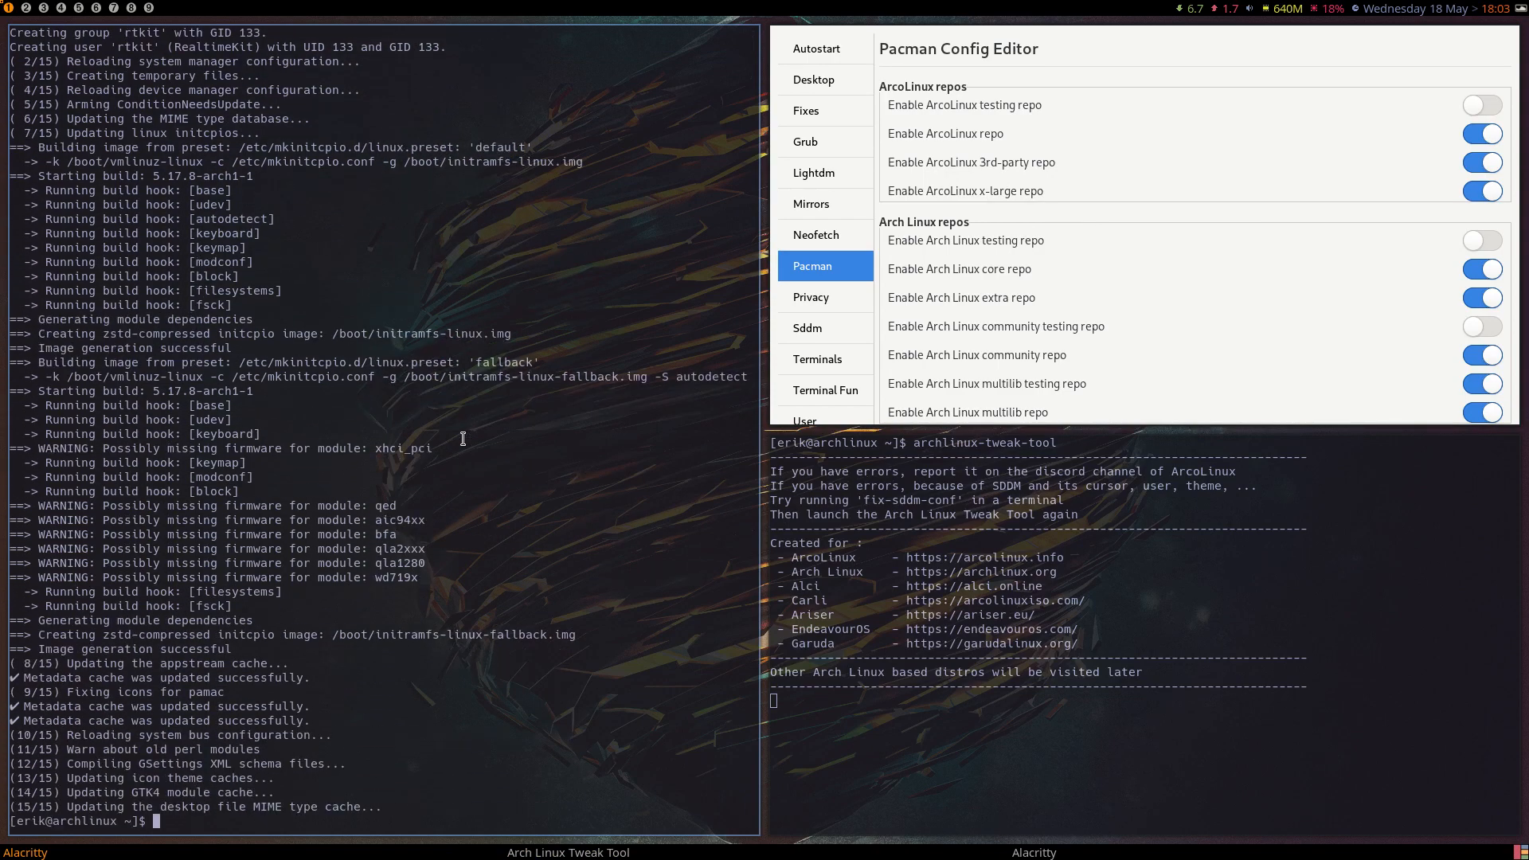
Search the application launcher for "pam" and start pamac-manager.
{"action": "key", "text": "super+shift+d"}
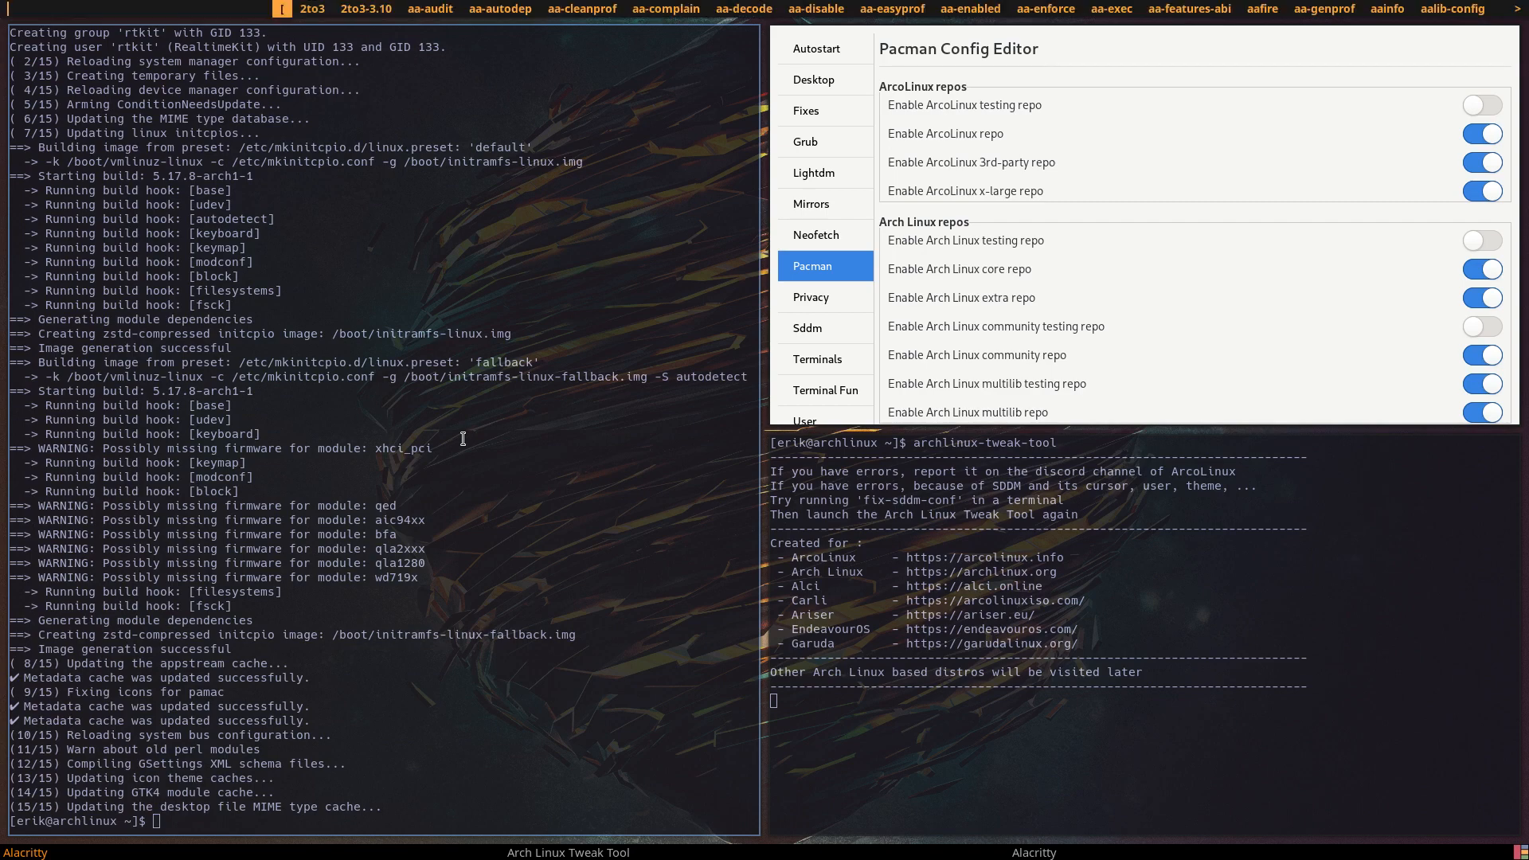
{"action": "type", "text": "pam"}
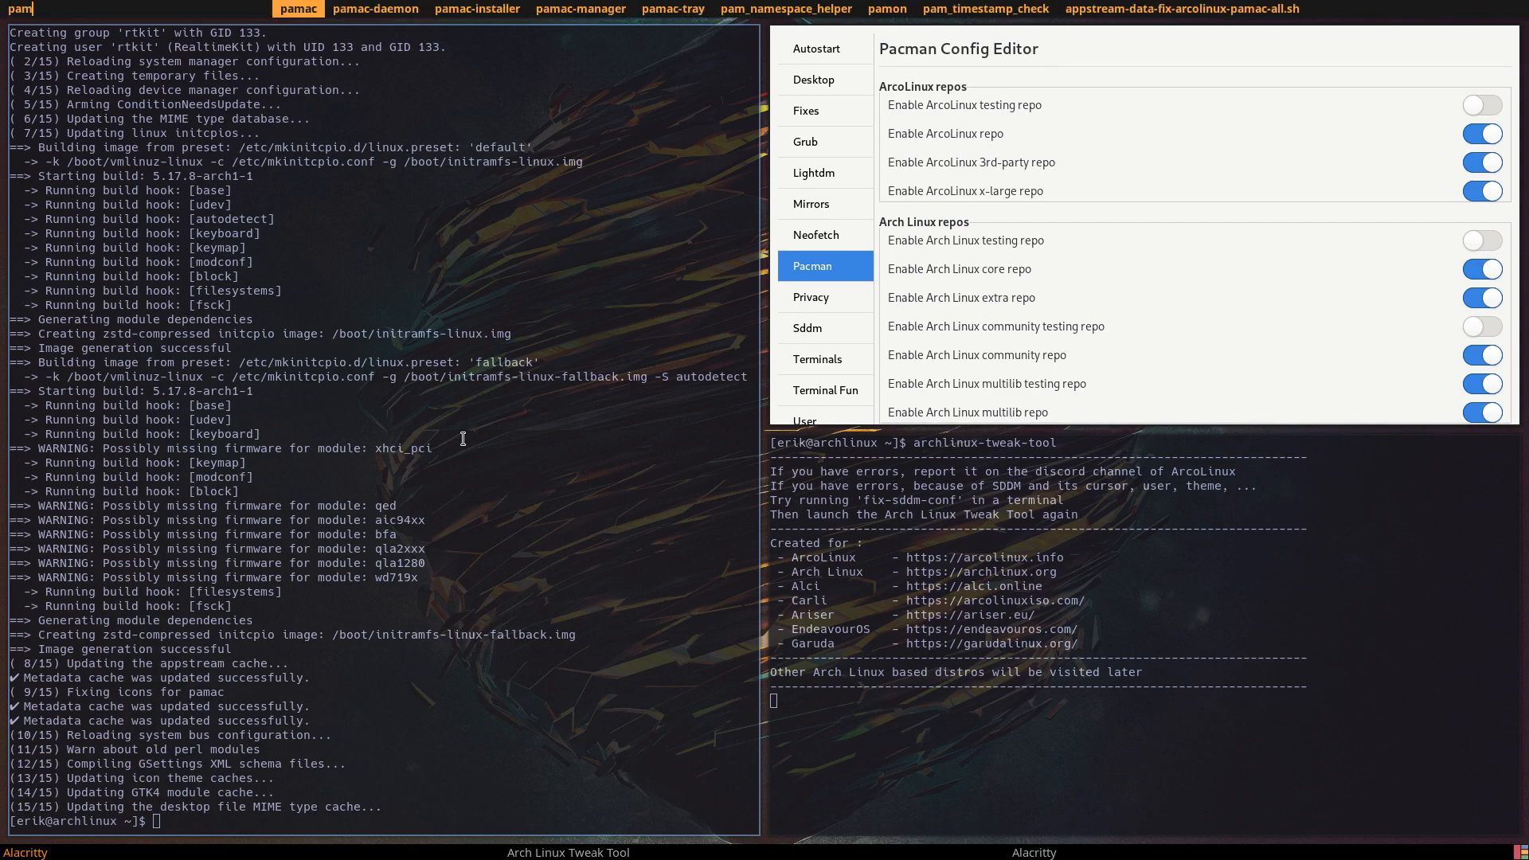
{"action": "key", "text": "Right"}
{"action": "key", "text": "Right"}
{"action": "key", "text": "Right"}
{"action": "key", "text": "Return"}
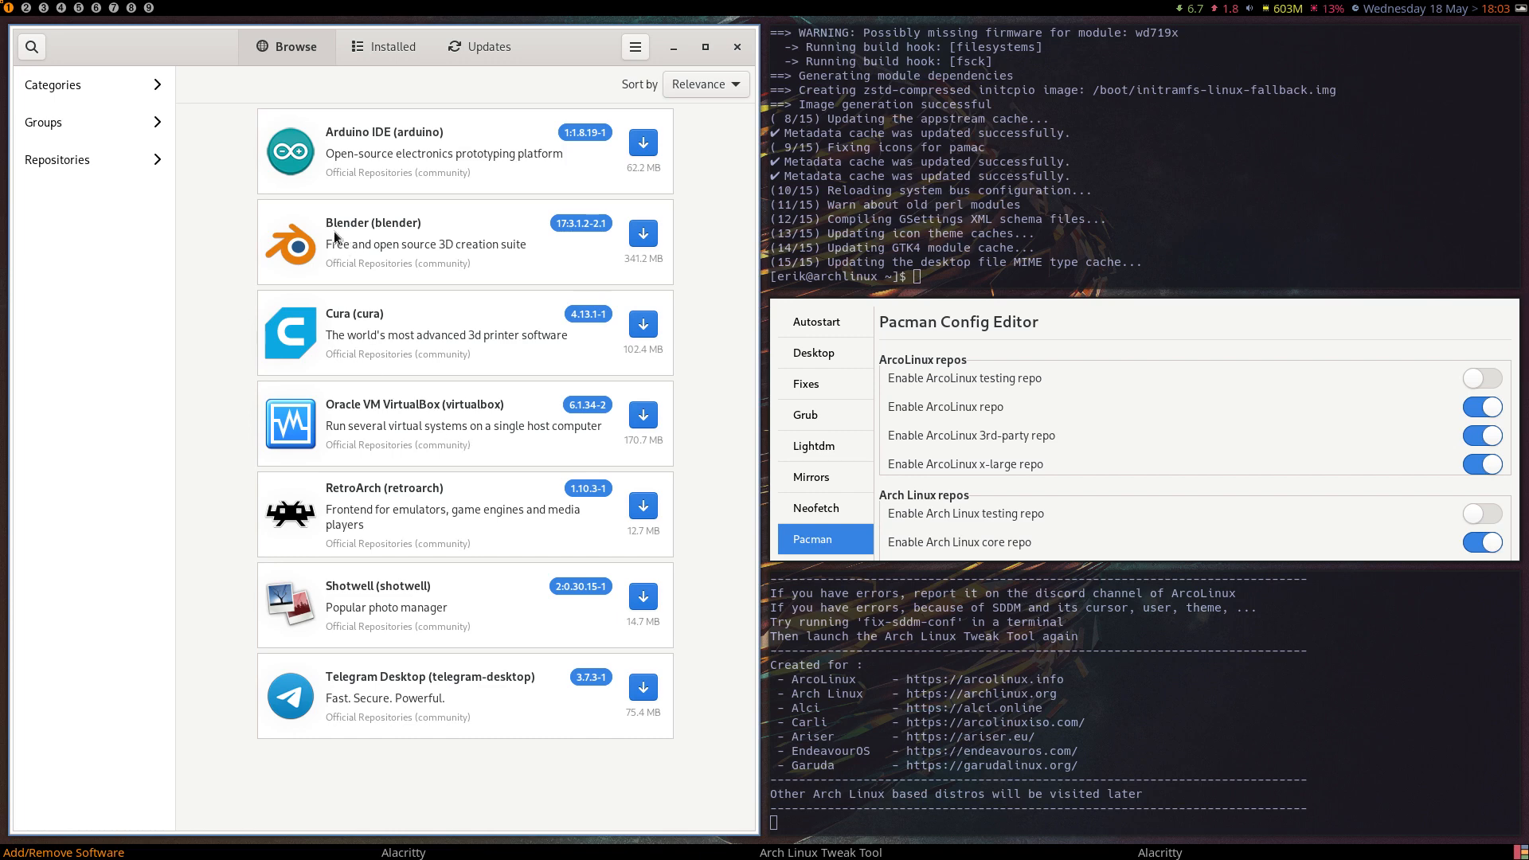
Browse the packages offered in the arcolinux_repo and arcolinux_repo_3party repositories.
{"action": "left_click", "coordinate": [85, 155]}
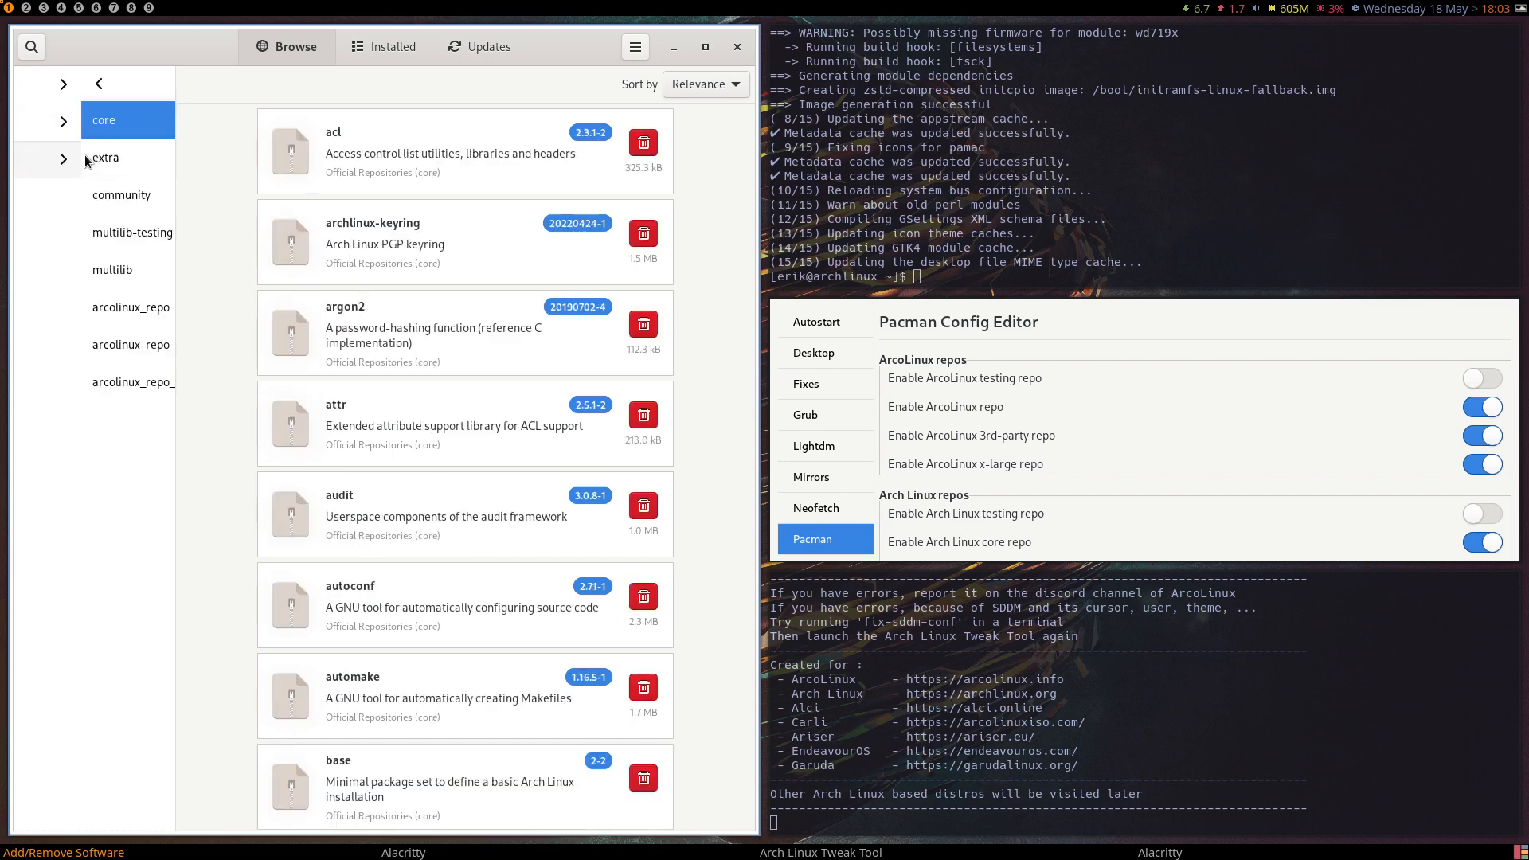
{"action": "left_click", "coordinate": [88, 306]}
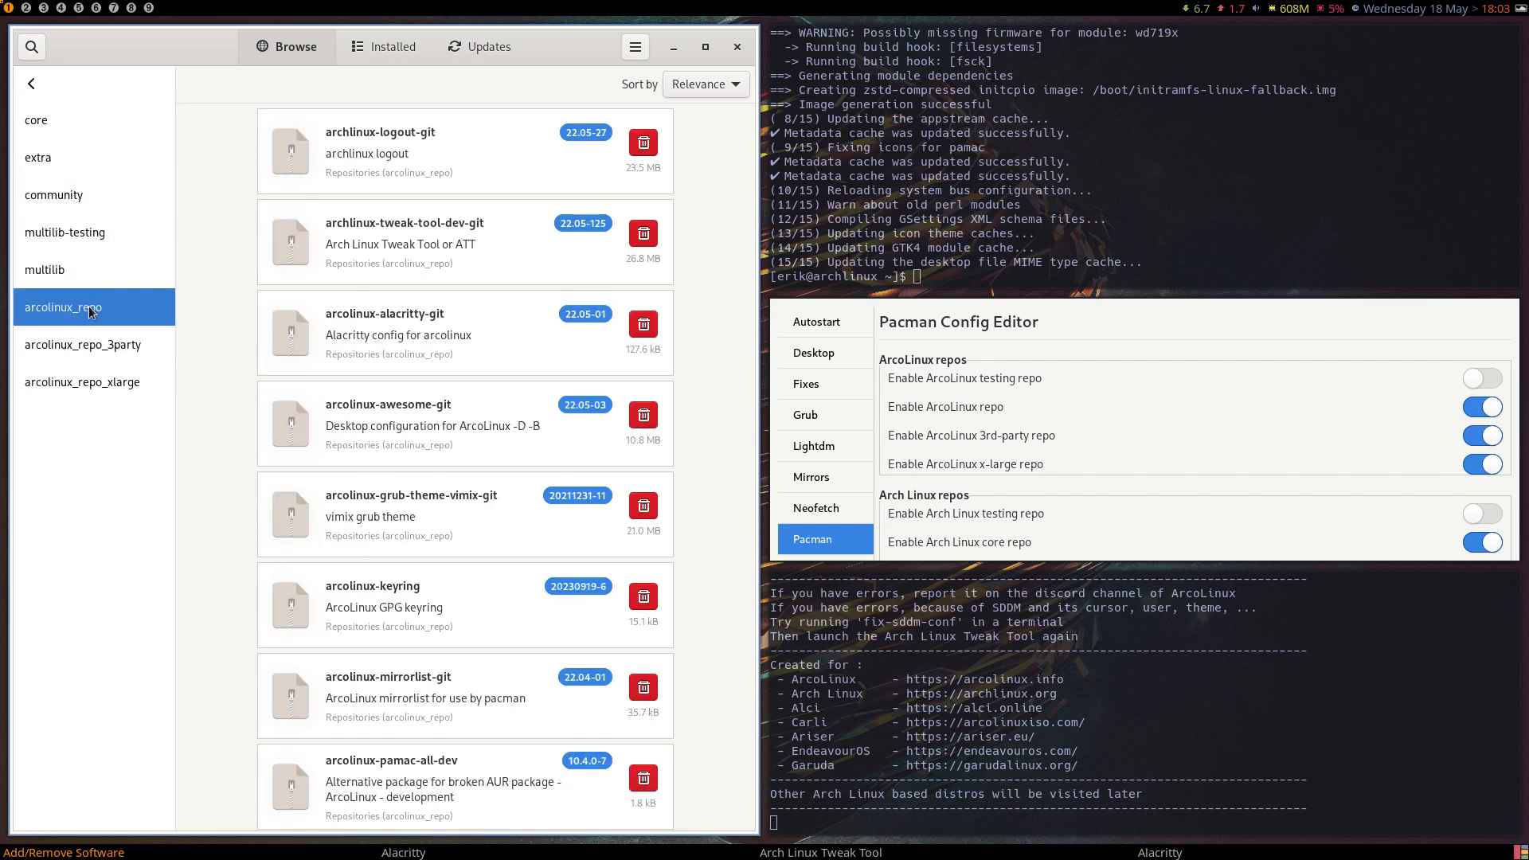
{"action": "scroll", "coordinate": [384, 276], "scroll_direction": "down", "scroll_amount": 20}
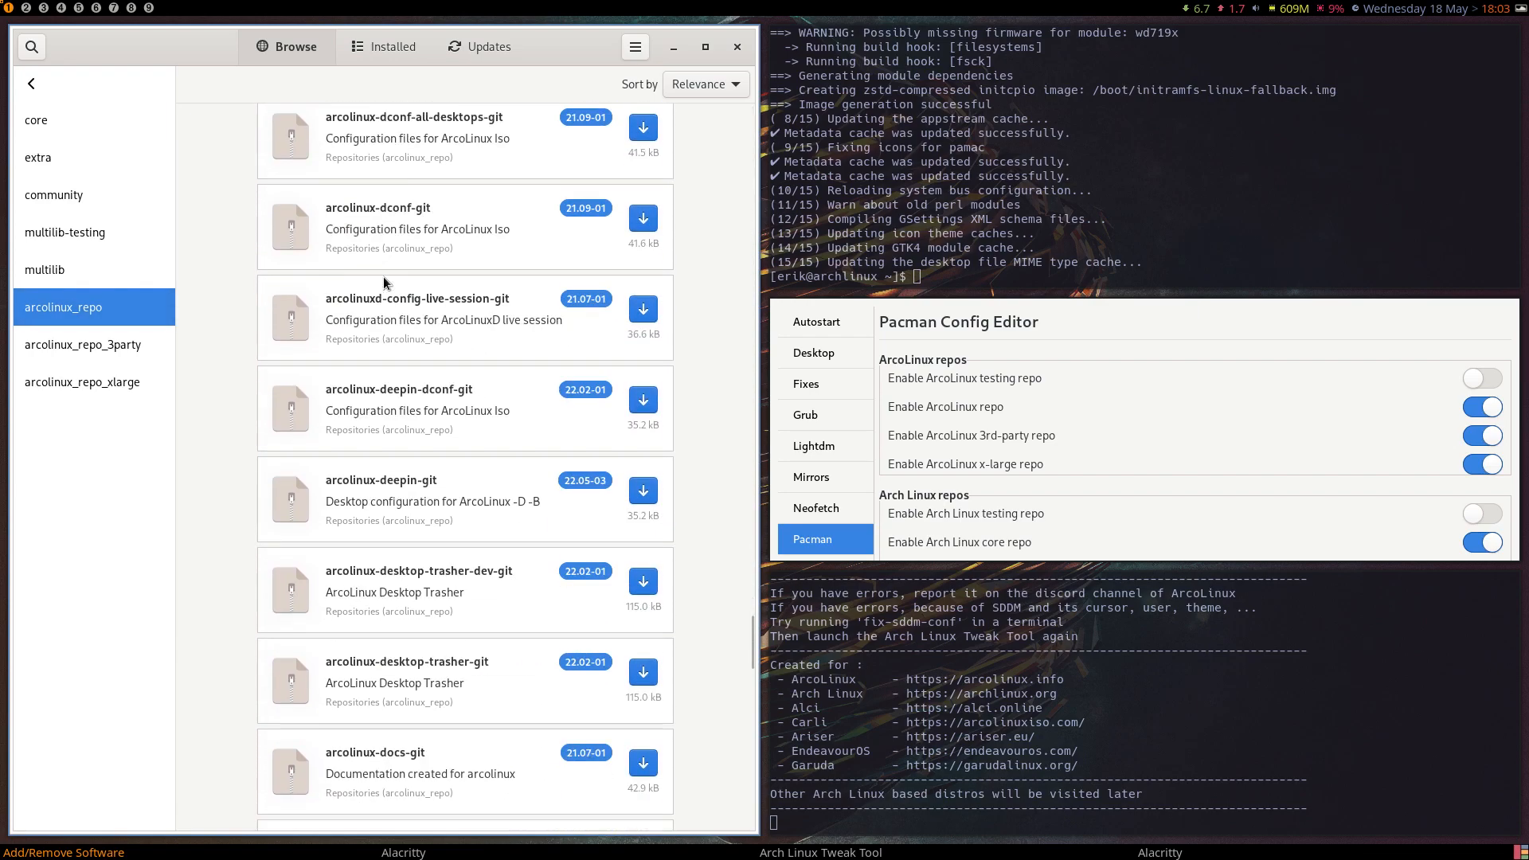
{"action": "scroll", "coordinate": [384, 276], "scroll_direction": "down", "scroll_amount": 20}
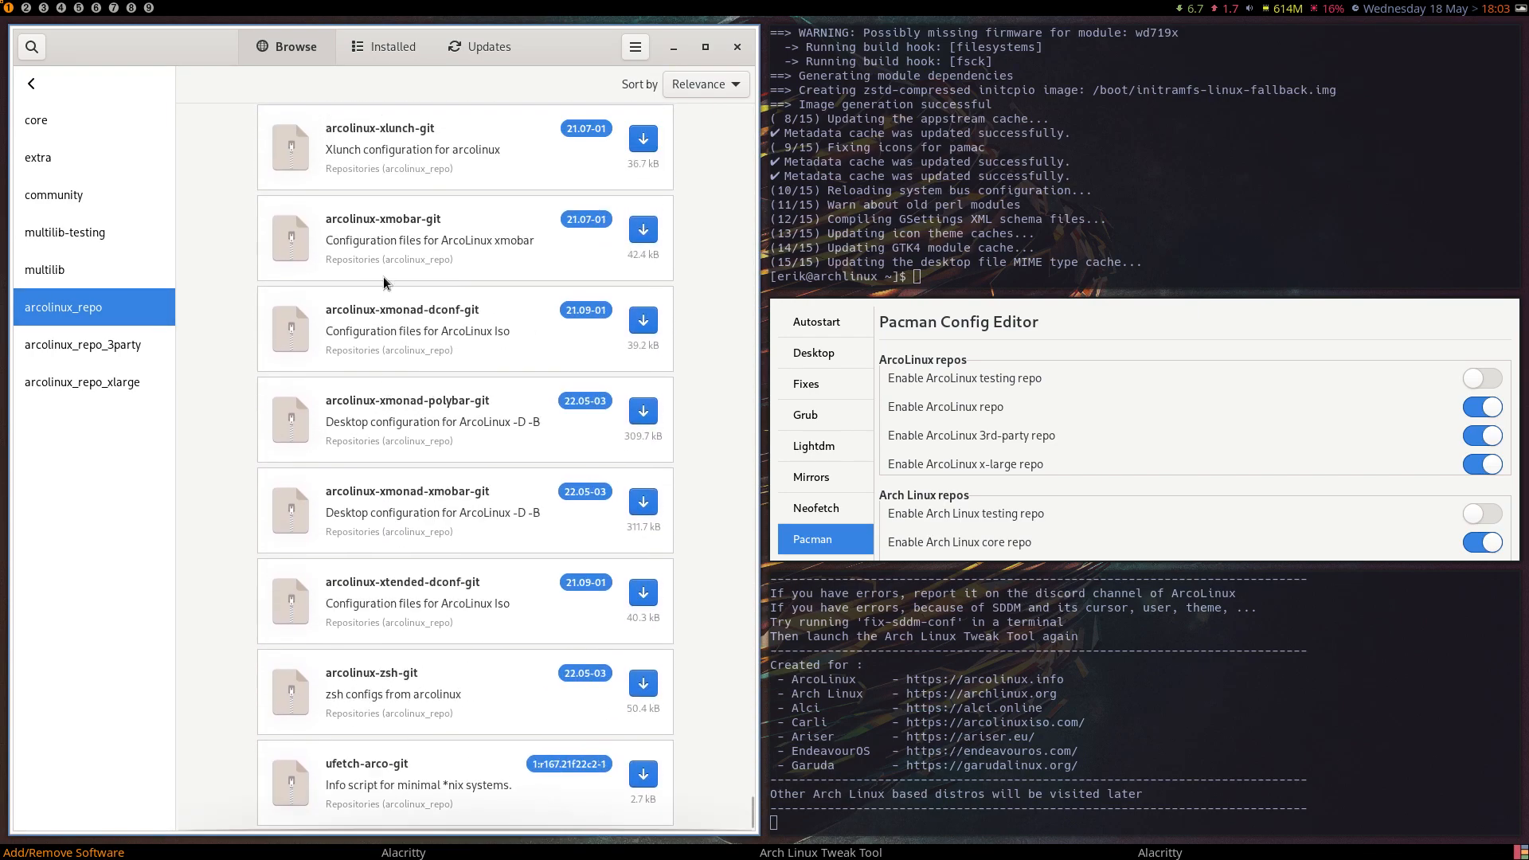
{"action": "left_click", "coordinate": [86, 346]}
{"action": "scroll", "coordinate": [418, 284], "scroll_direction": "down", "scroll_amount": 20}
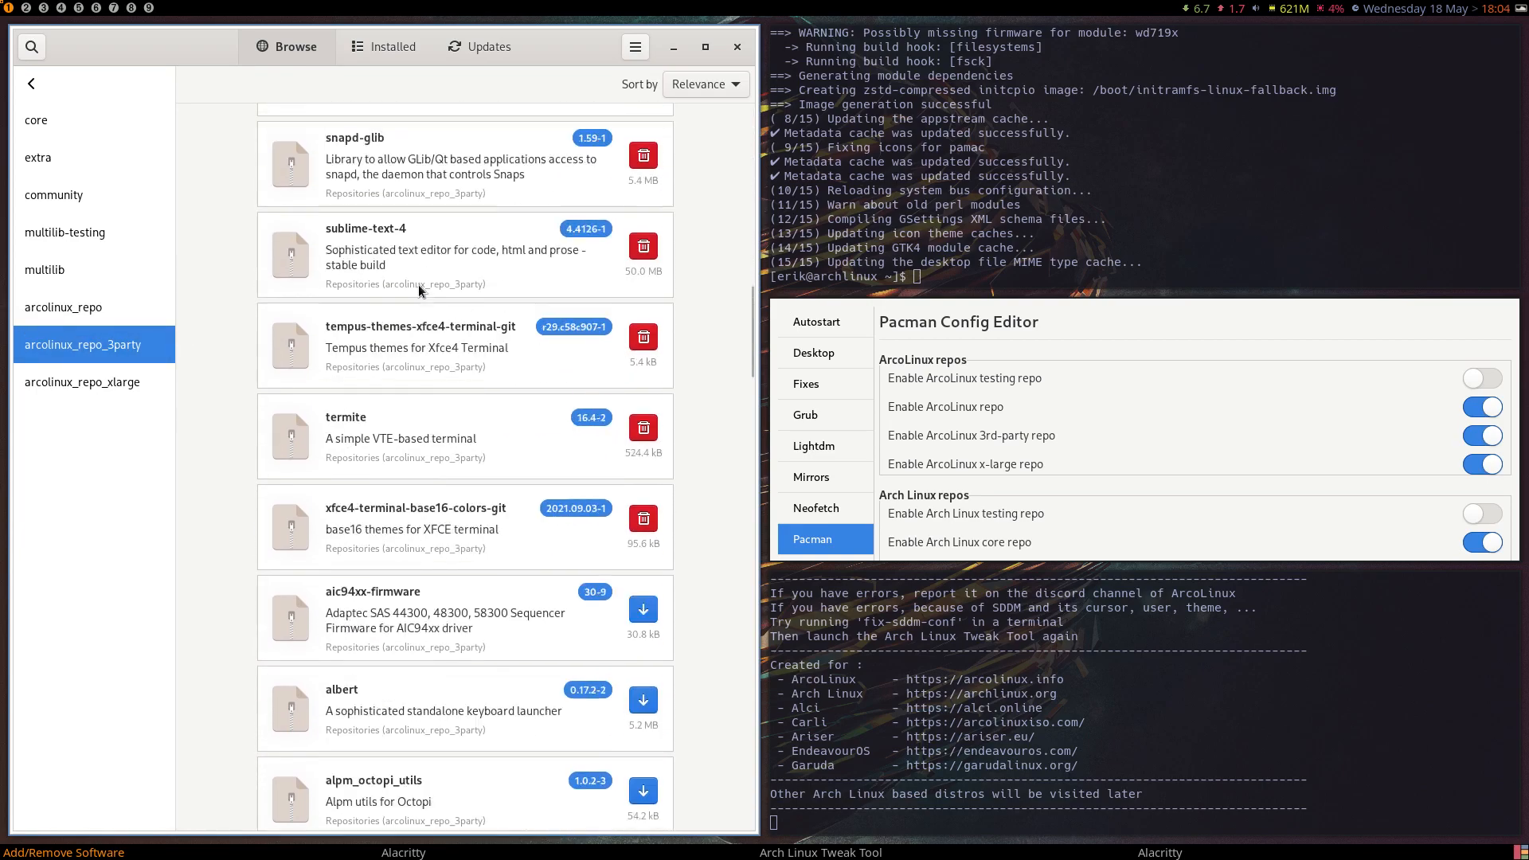
{"action": "scroll", "coordinate": [418, 285], "scroll_direction": "down", "scroll_amount": 20}
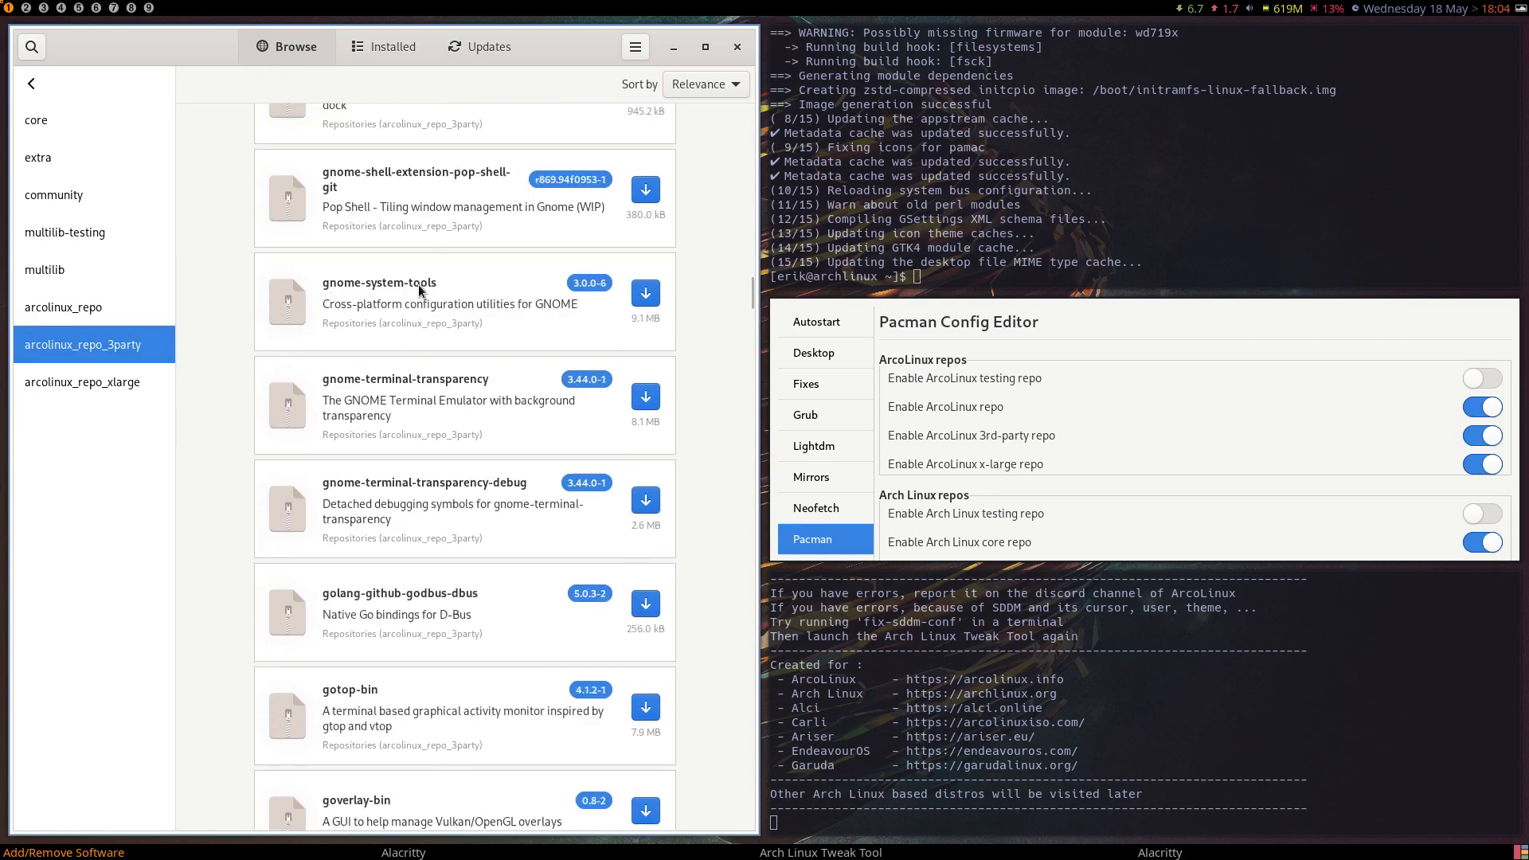
Look through the rest of the package list in the arcolinux_repo_3party repository.
{"action": "scroll", "coordinate": [418, 285], "scroll_direction": "down", "scroll_amount": 20}
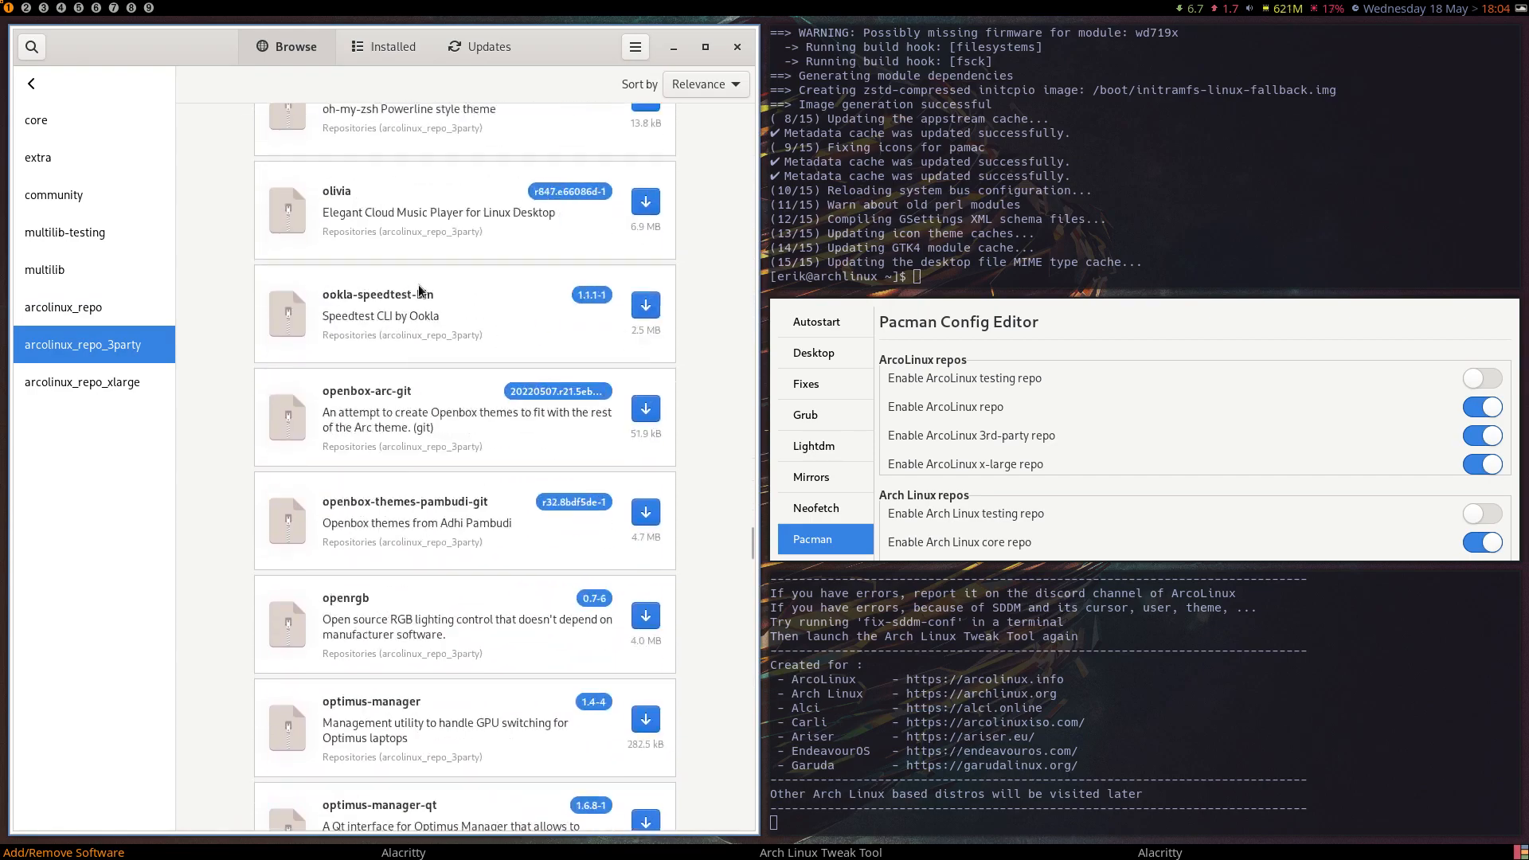
{"action": "scroll", "coordinate": [419, 287], "scroll_direction": "down", "scroll_amount": 15}
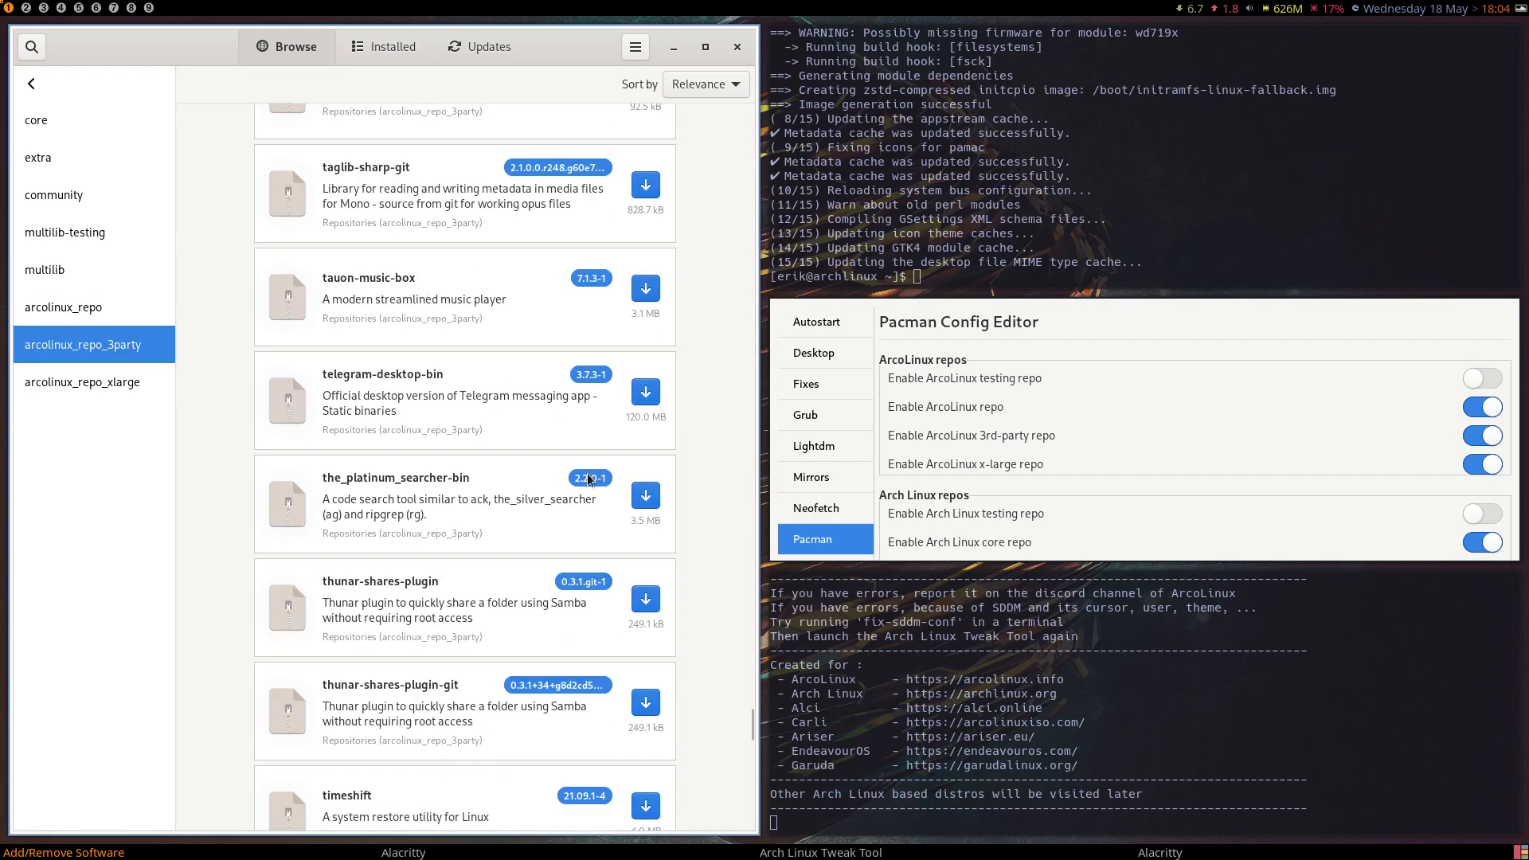
{"action": "scroll", "coordinate": [446, 495], "scroll_direction": "down", "scroll_amount": 15}
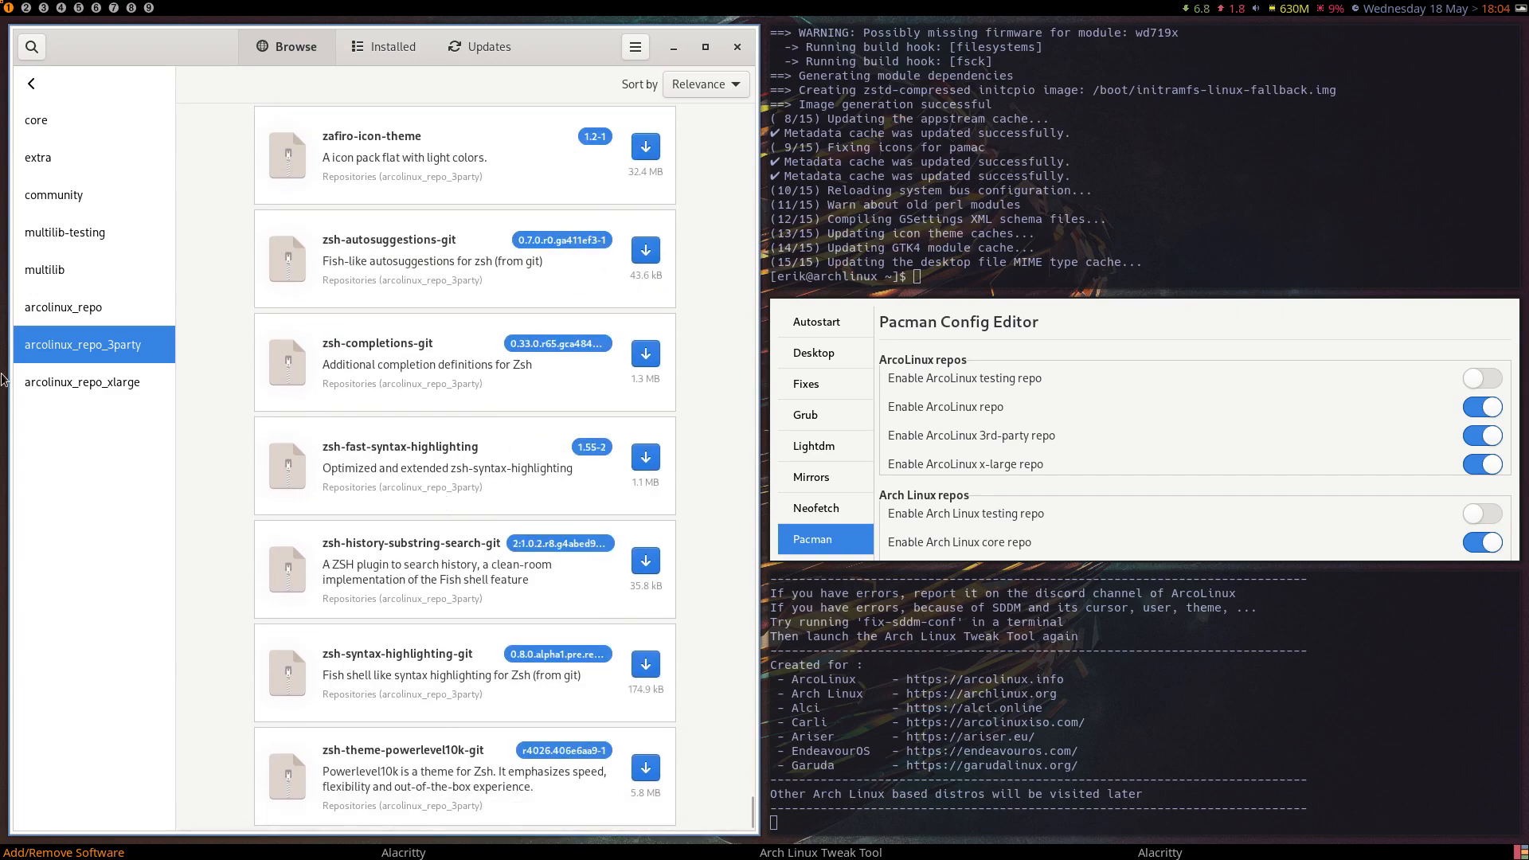
Browse the packages offered in the arcolinux_repo_xlarge repository and close the package manager.
{"action": "left_click", "coordinate": [80, 380]}
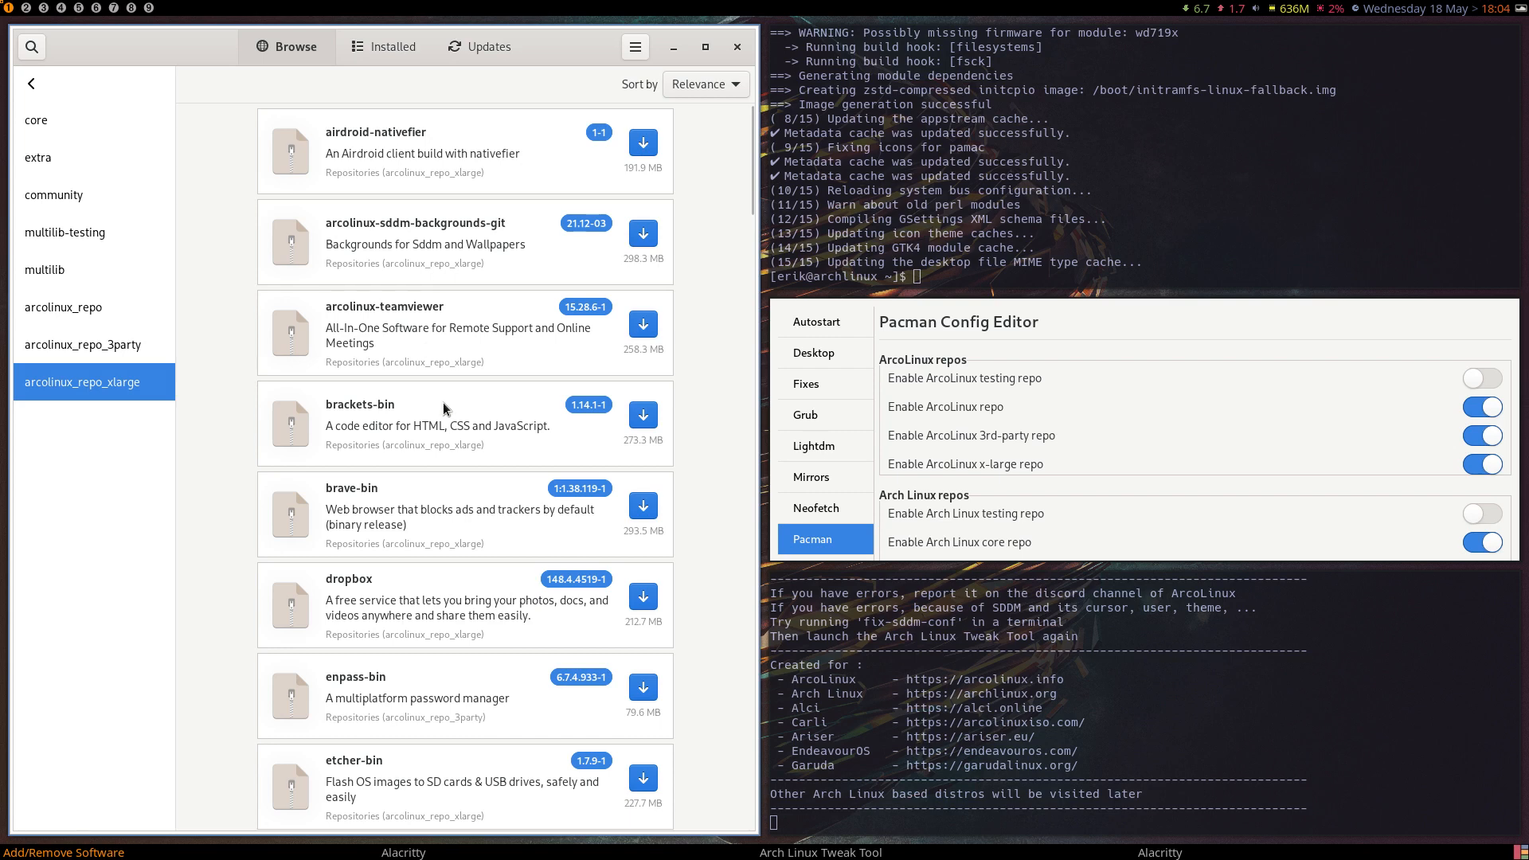
{"action": "scroll", "coordinate": [443, 403], "scroll_direction": "down", "scroll_amount": 5}
{"action": "scroll", "coordinate": [443, 408], "scroll_direction": "down", "scroll_amount": 7}
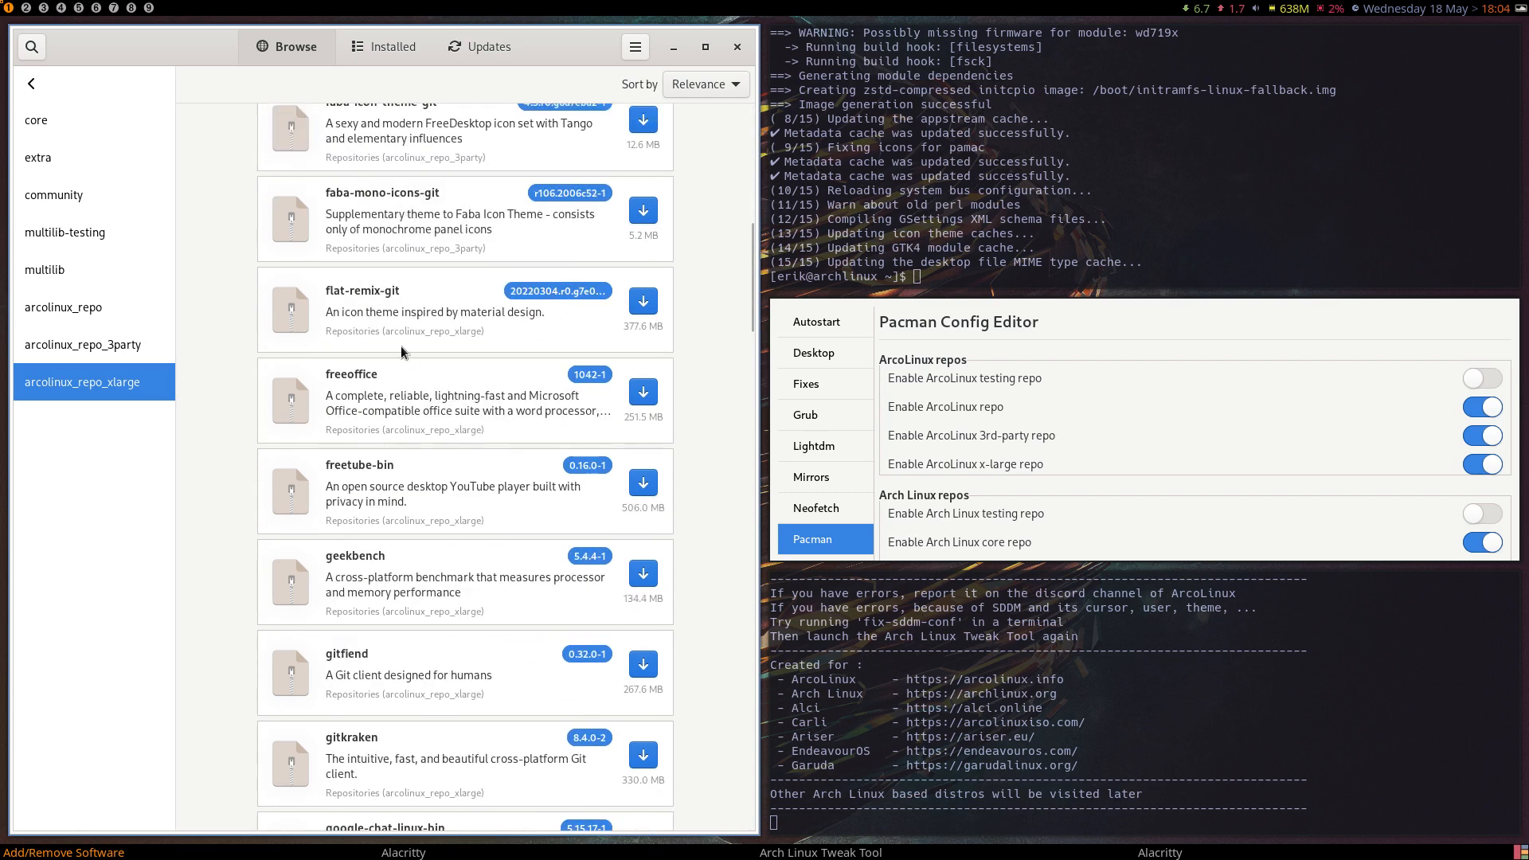
{"action": "scroll", "coordinate": [402, 351], "scroll_direction": "up", "scroll_amount": 1}
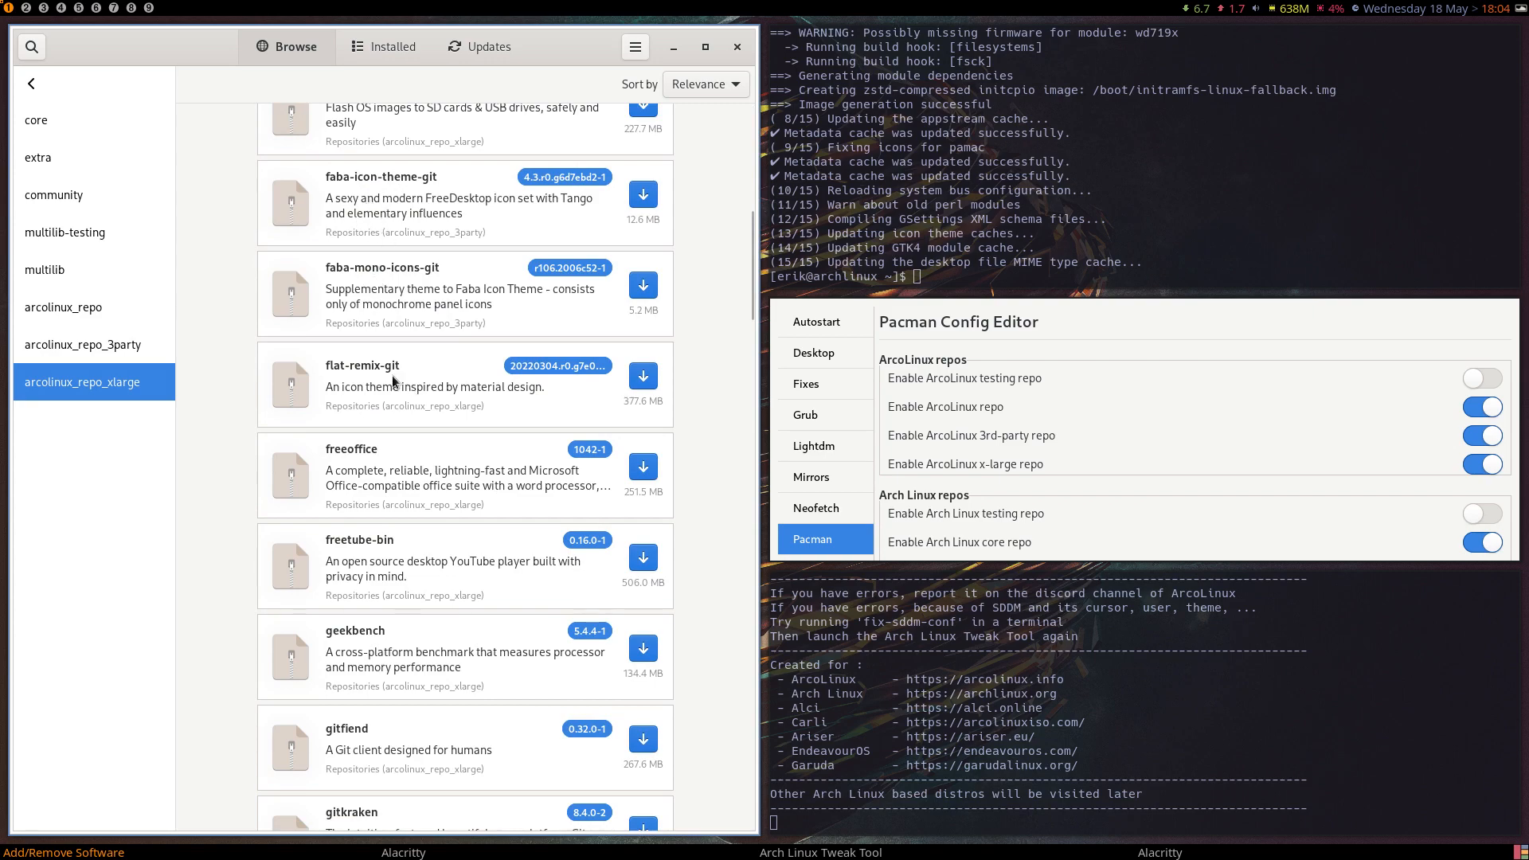
{"action": "scroll", "coordinate": [393, 380], "scroll_direction": "up", "scroll_amount": 1}
{"action": "scroll", "coordinate": [394, 379], "scroll_direction": "down", "scroll_amount": 3}
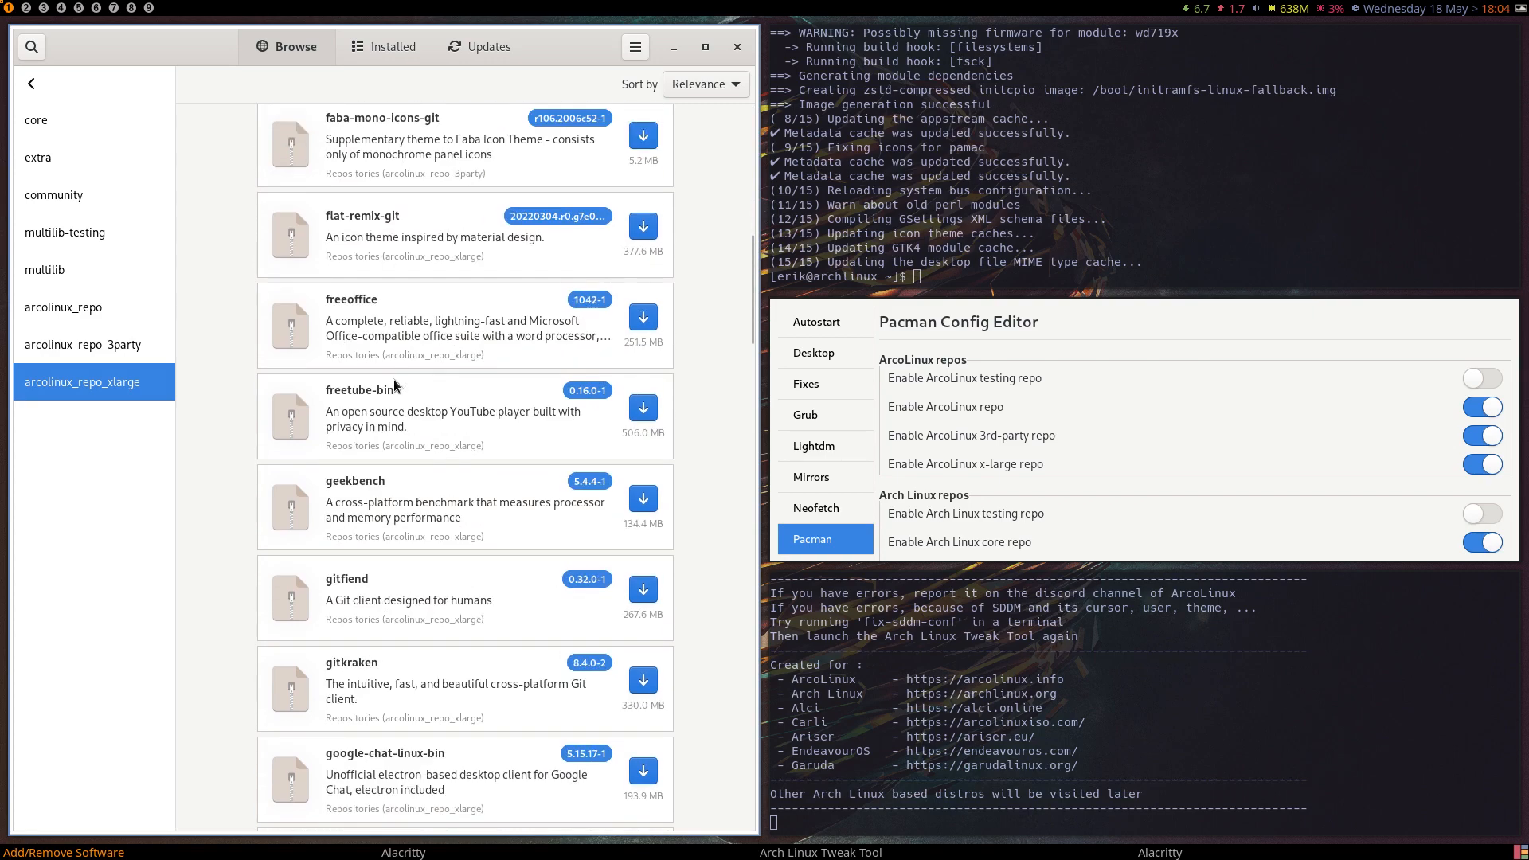
{"action": "scroll", "coordinate": [394, 379], "scroll_direction": "down", "scroll_amount": 20}
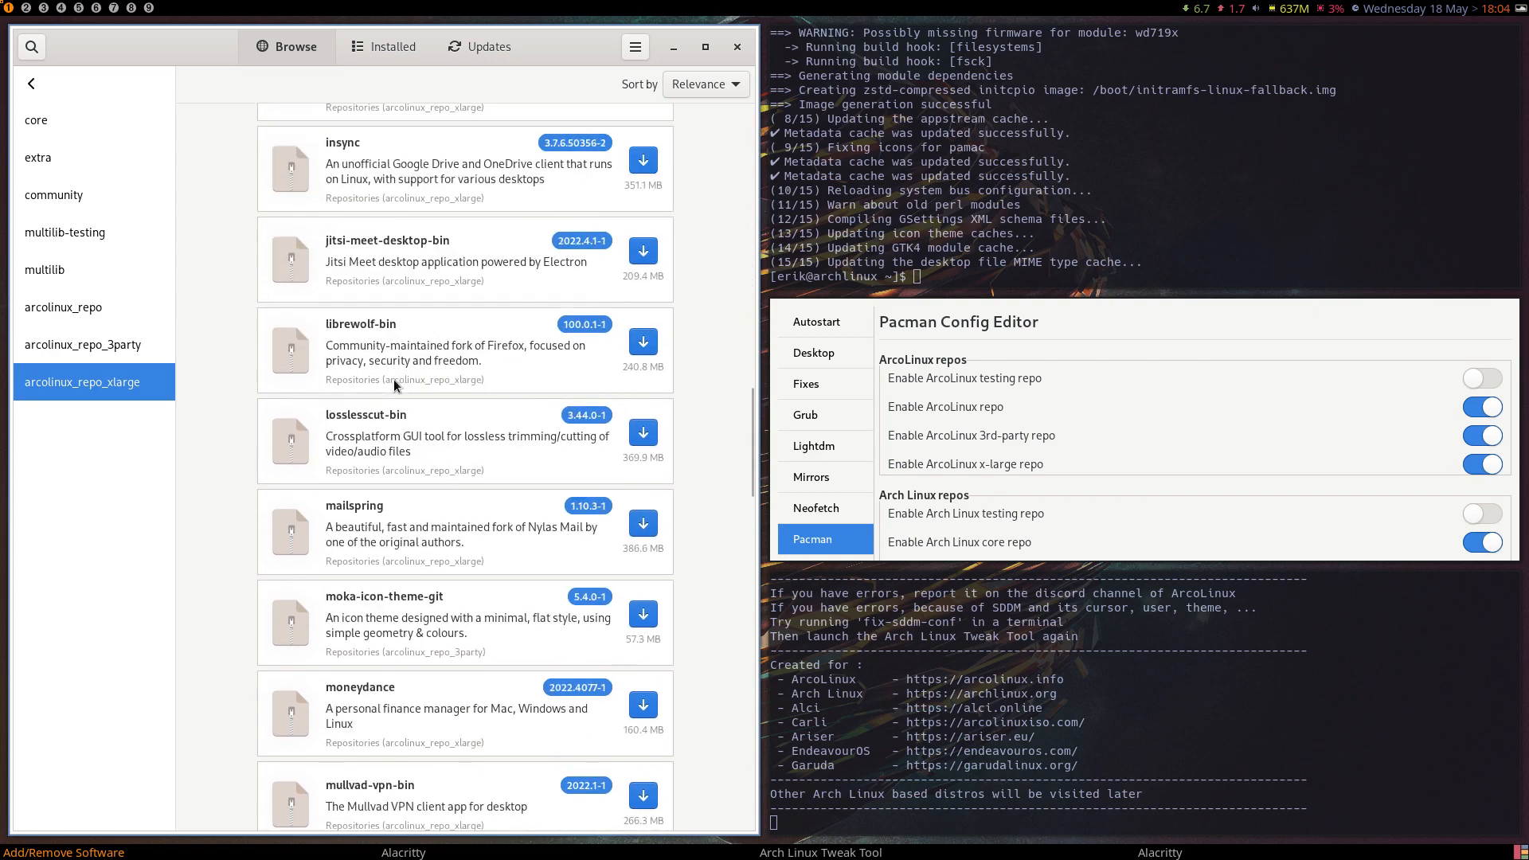
{"action": "scroll", "coordinate": [393, 379], "scroll_direction": "down", "scroll_amount": 10}
{"action": "scroll", "coordinate": [394, 380], "scroll_direction": "up", "scroll_amount": 6}
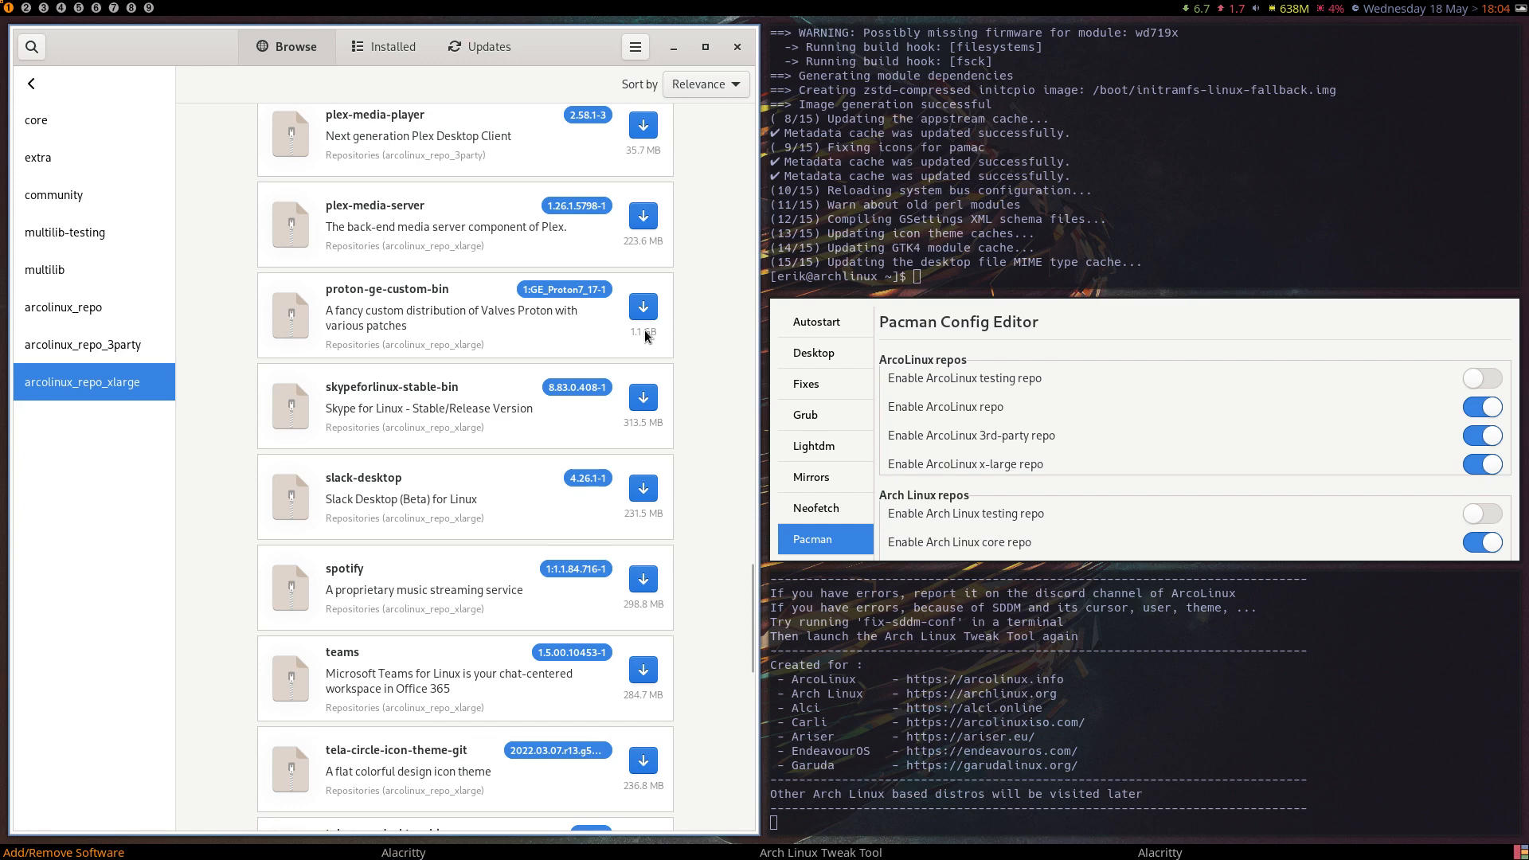
{"action": "scroll", "coordinate": [524, 351], "scroll_direction": "down", "scroll_amount": 10}
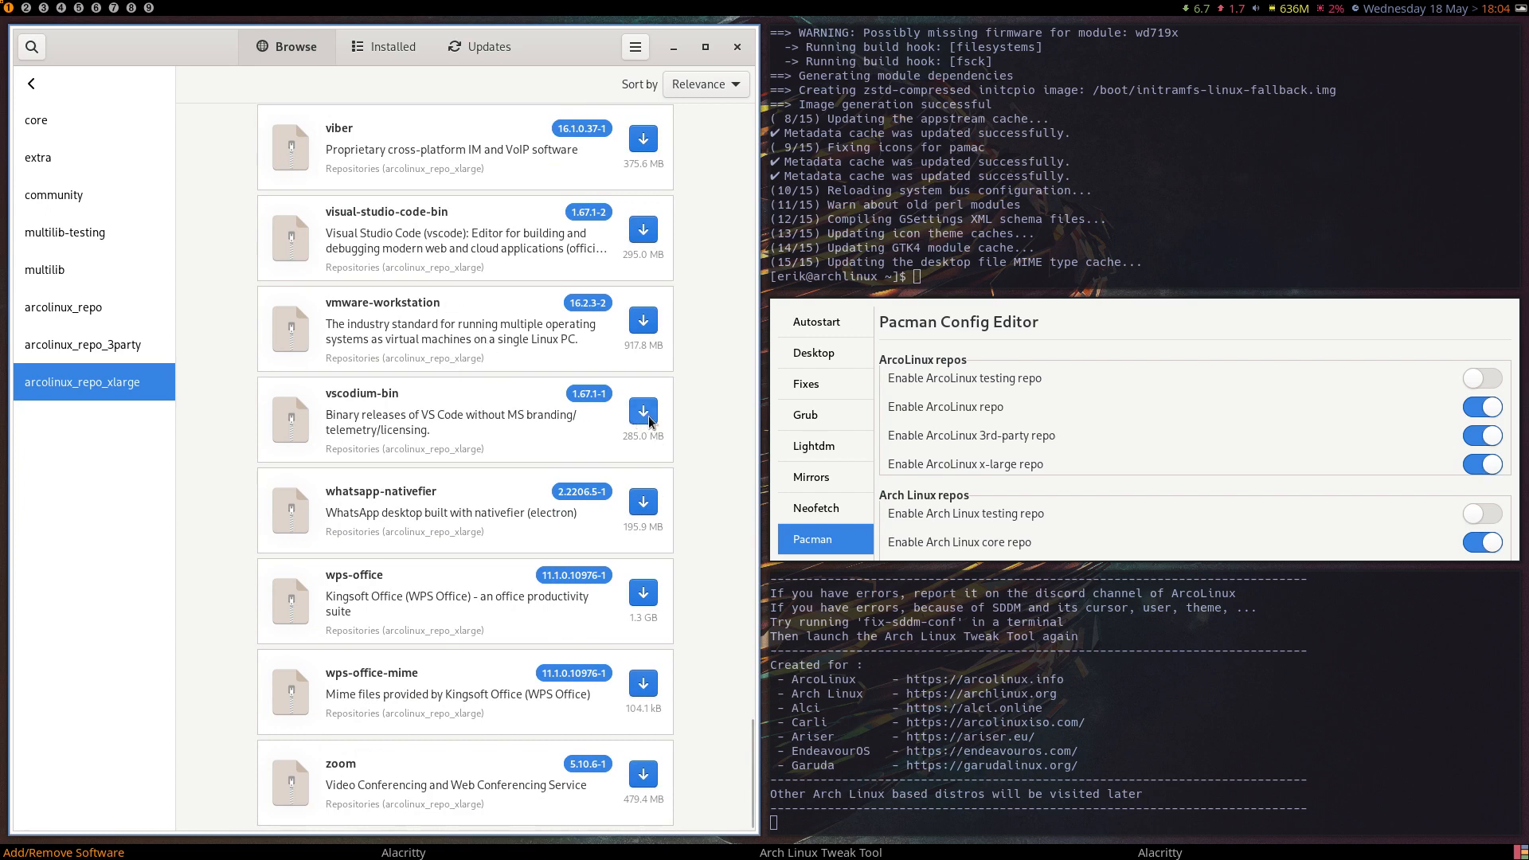
{"action": "left_click", "coordinate": [736, 49]}
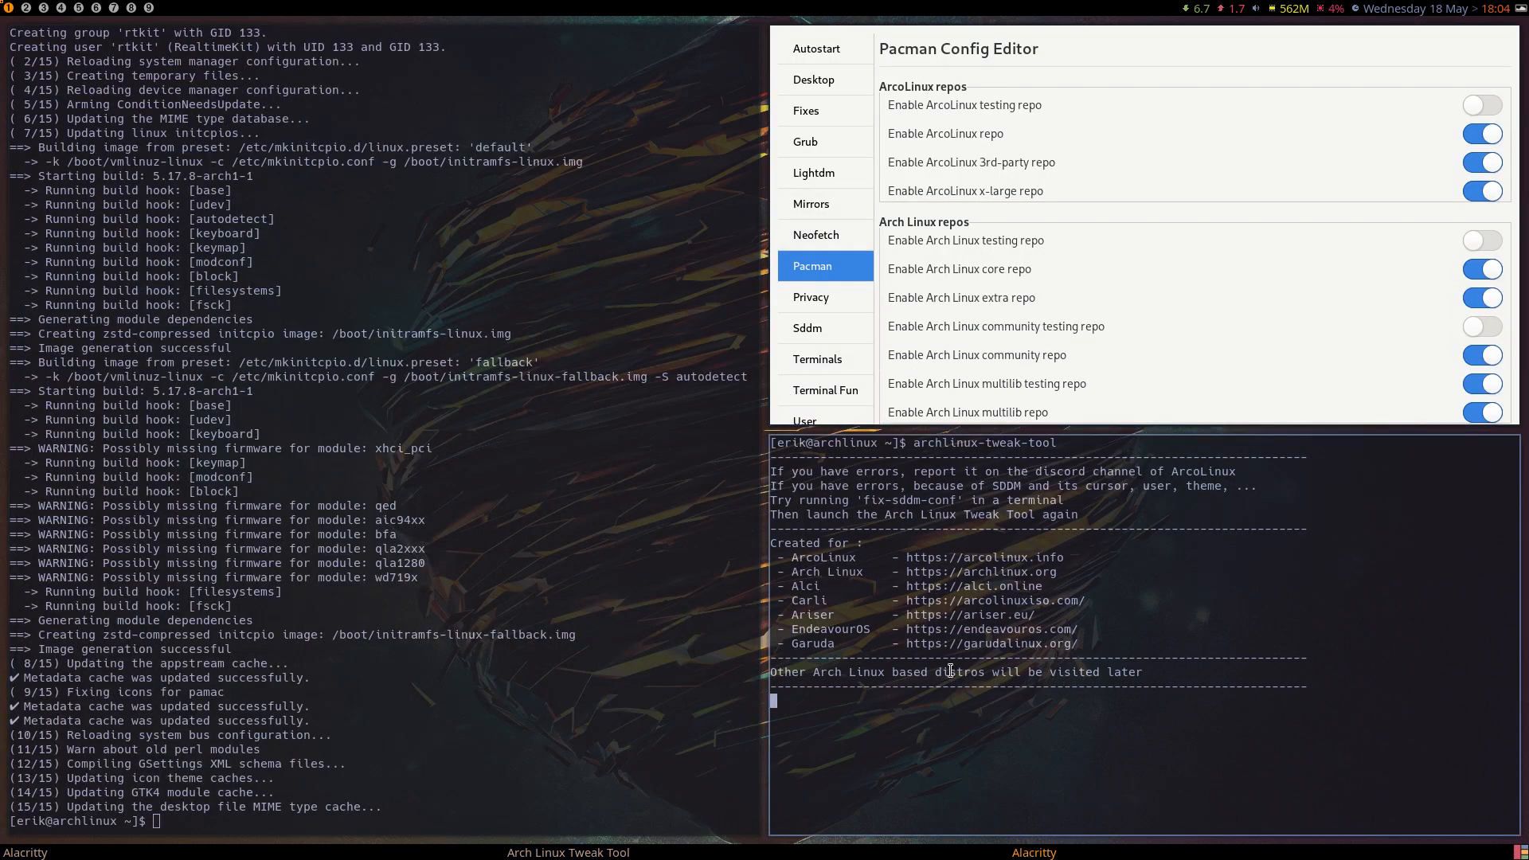
Install sublime-text-4 with sudo pacman -S in the free terminal, accept the installation, and close that terminal.
{"action": "type", "text": "sd"}
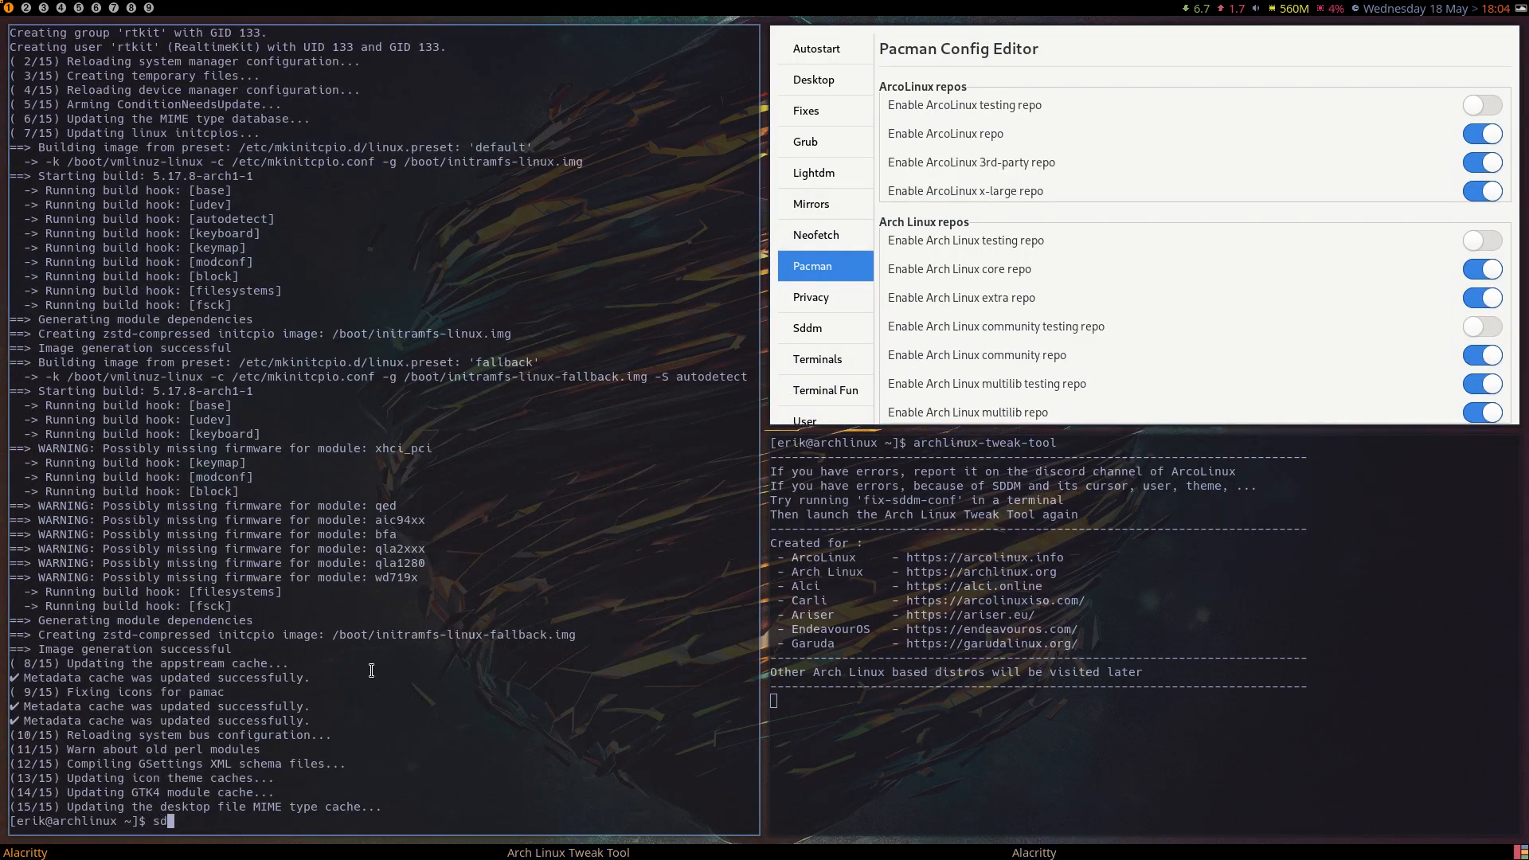
{"action": "type", "text": "udo pacman -S cu"}
{"action": "key", "text": "BackSpace"}
{"action": "key", "text": "BackSpace"}
{"action": "type", "text": "subl"}
{"action": "key", "text": "Tab"}
{"action": "key", "text": "Return"}
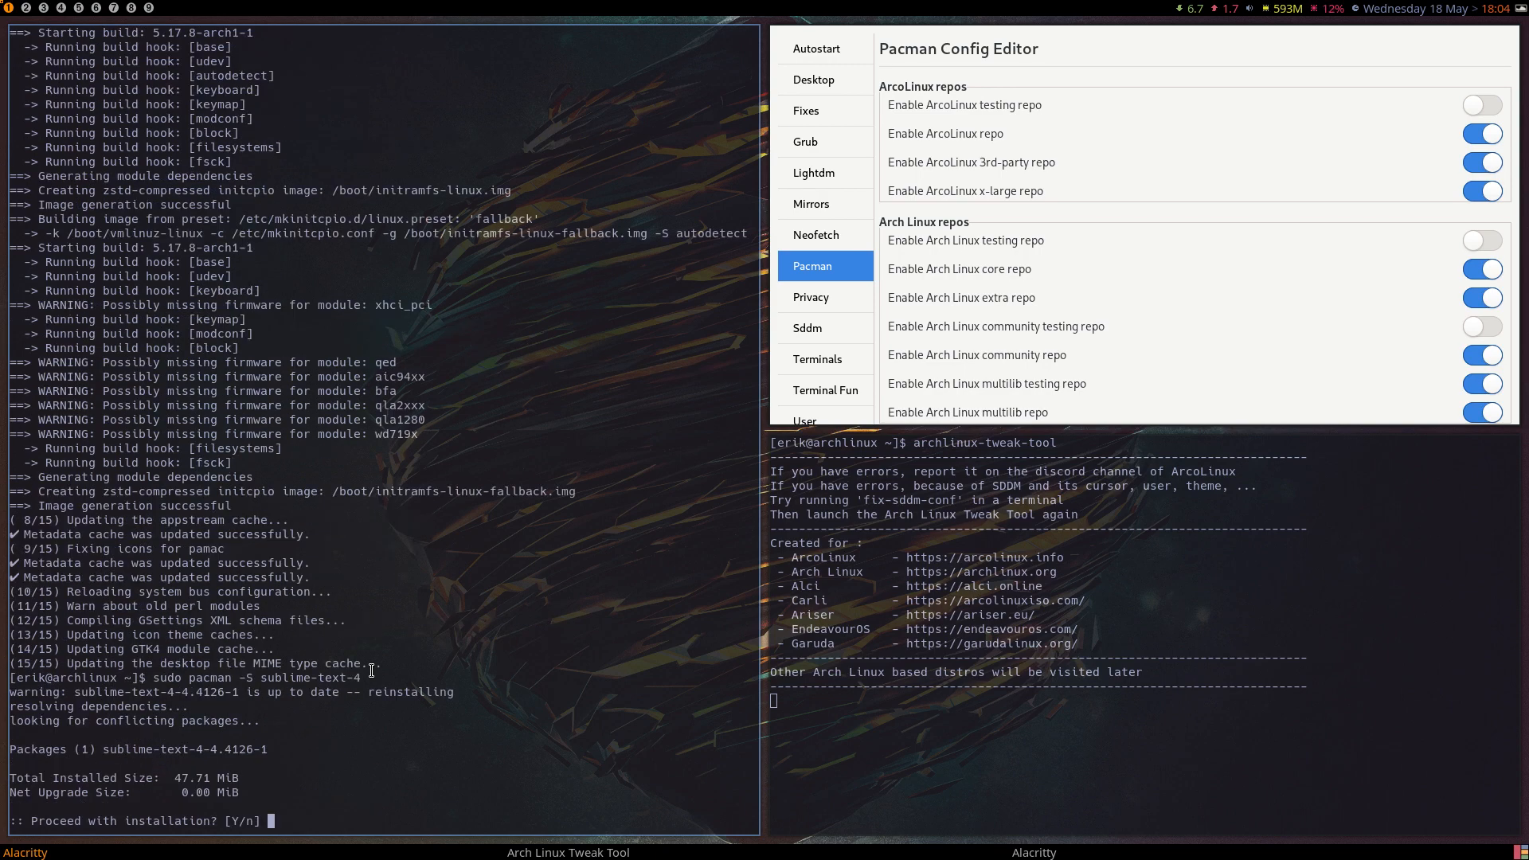
{"action": "key", "text": "Return"}
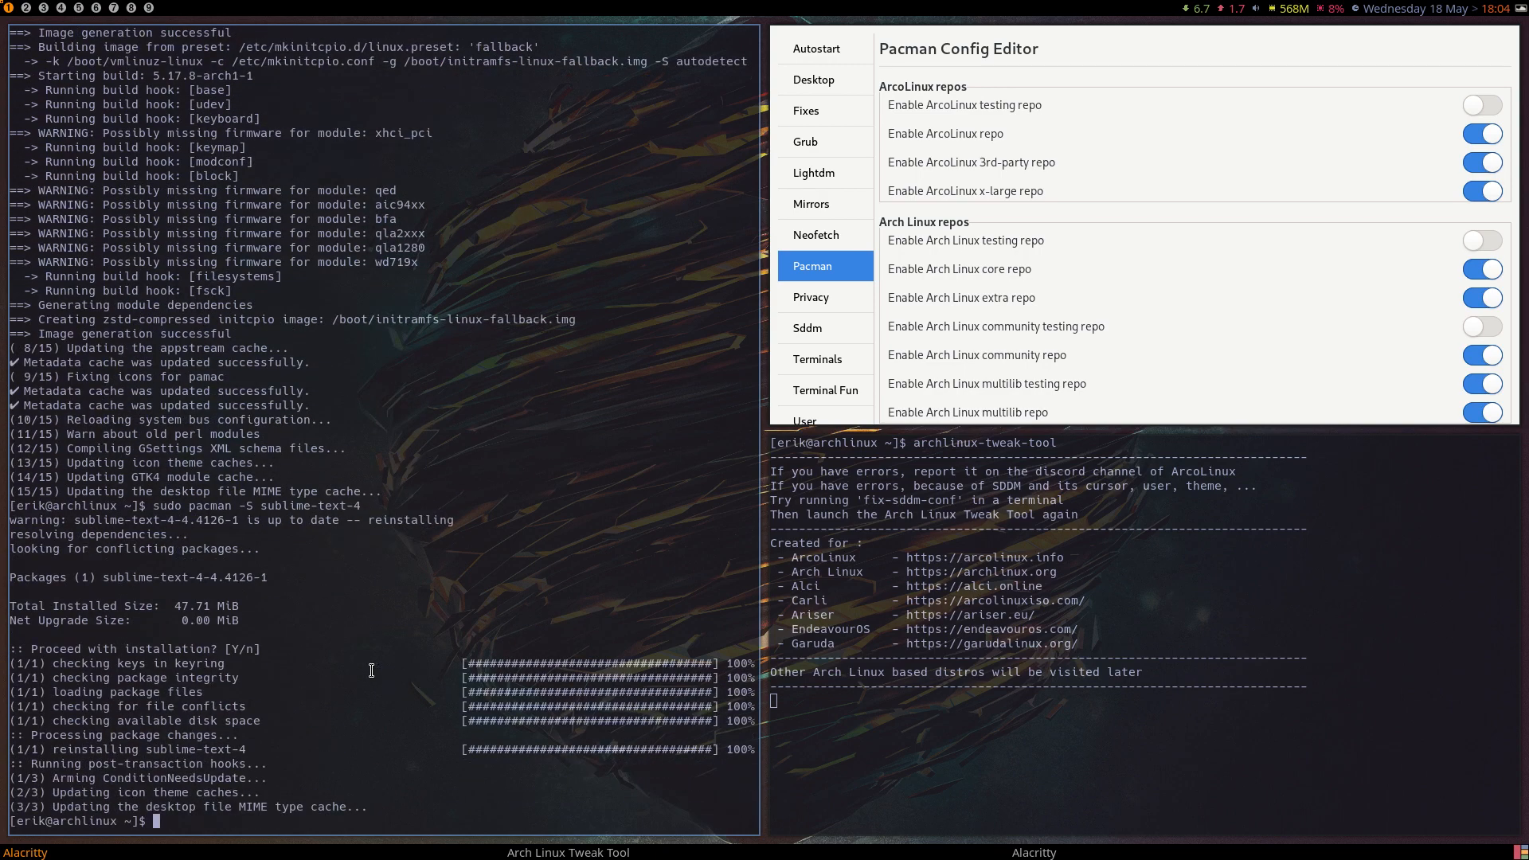
{"action": "key", "text": "super+q"}
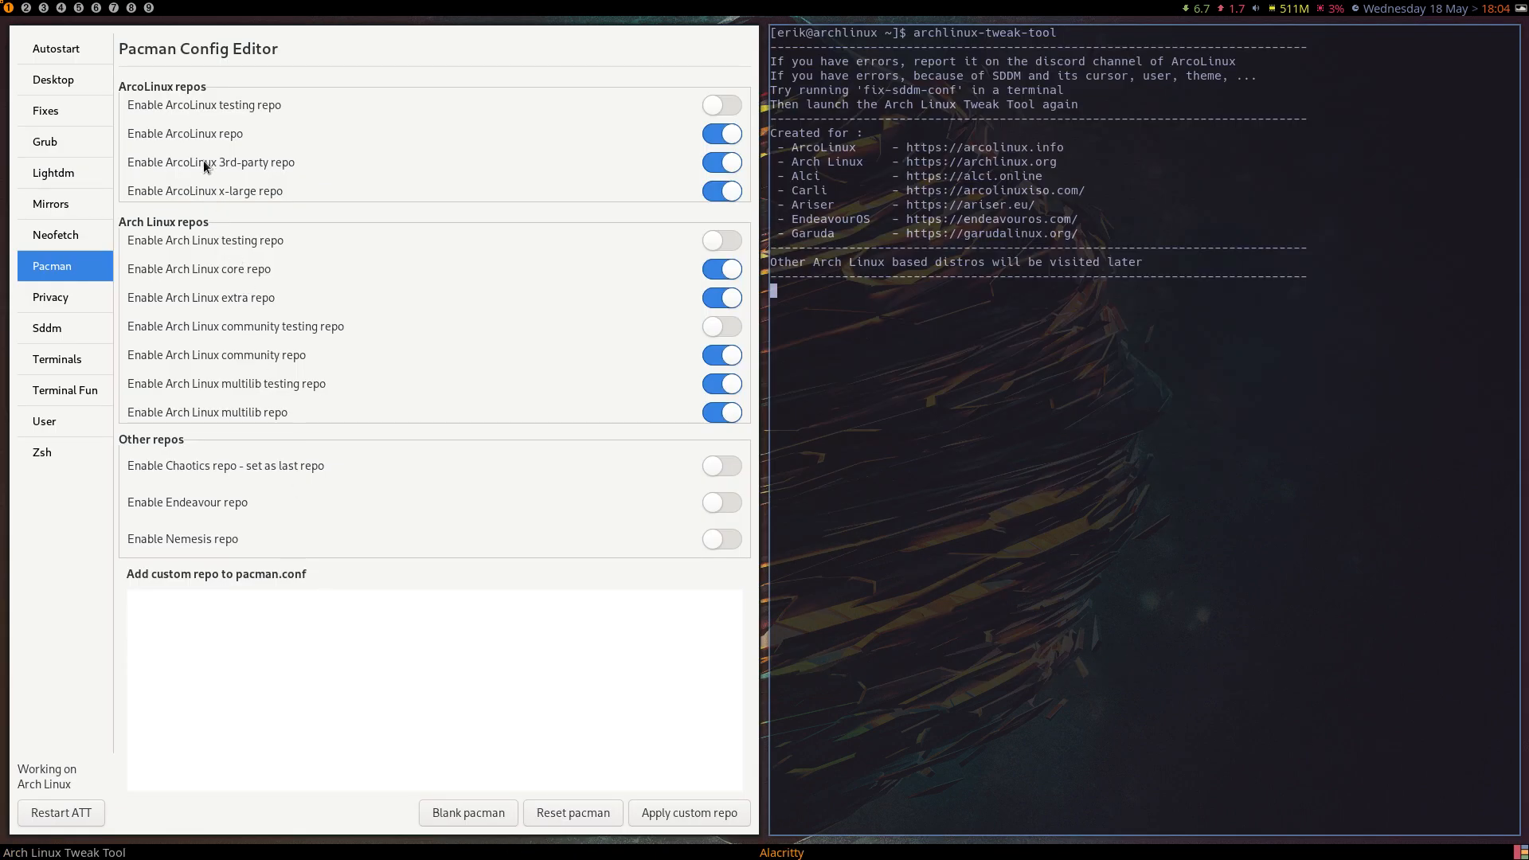
View the Privacy page of the tweak tool, then install Sddm and enable it as the login manager.
{"action": "left_click", "coordinate": [49, 298]}
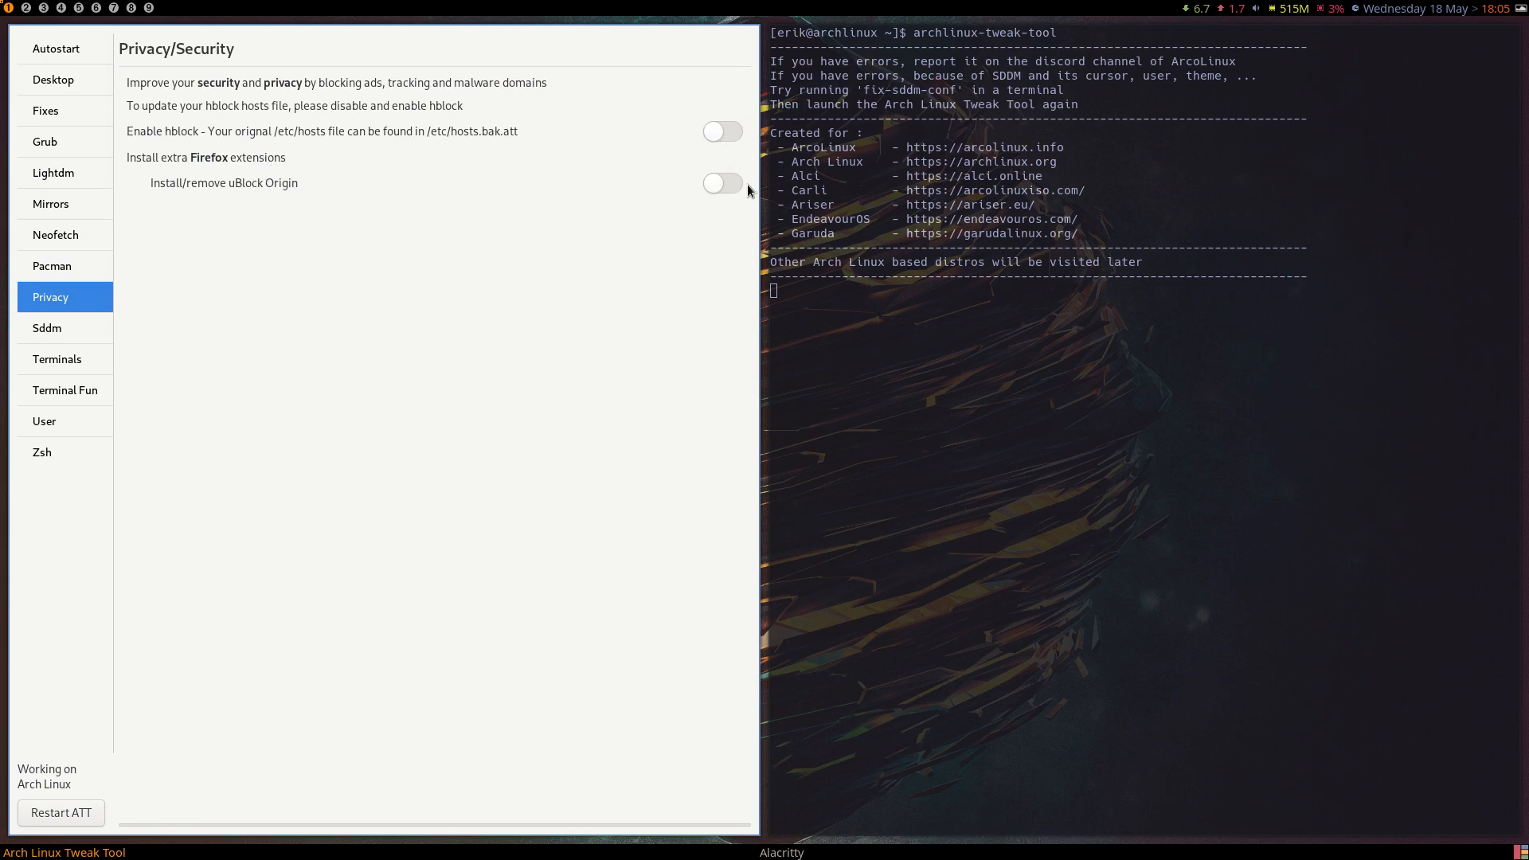
{"action": "left_click", "coordinate": [55, 329]}
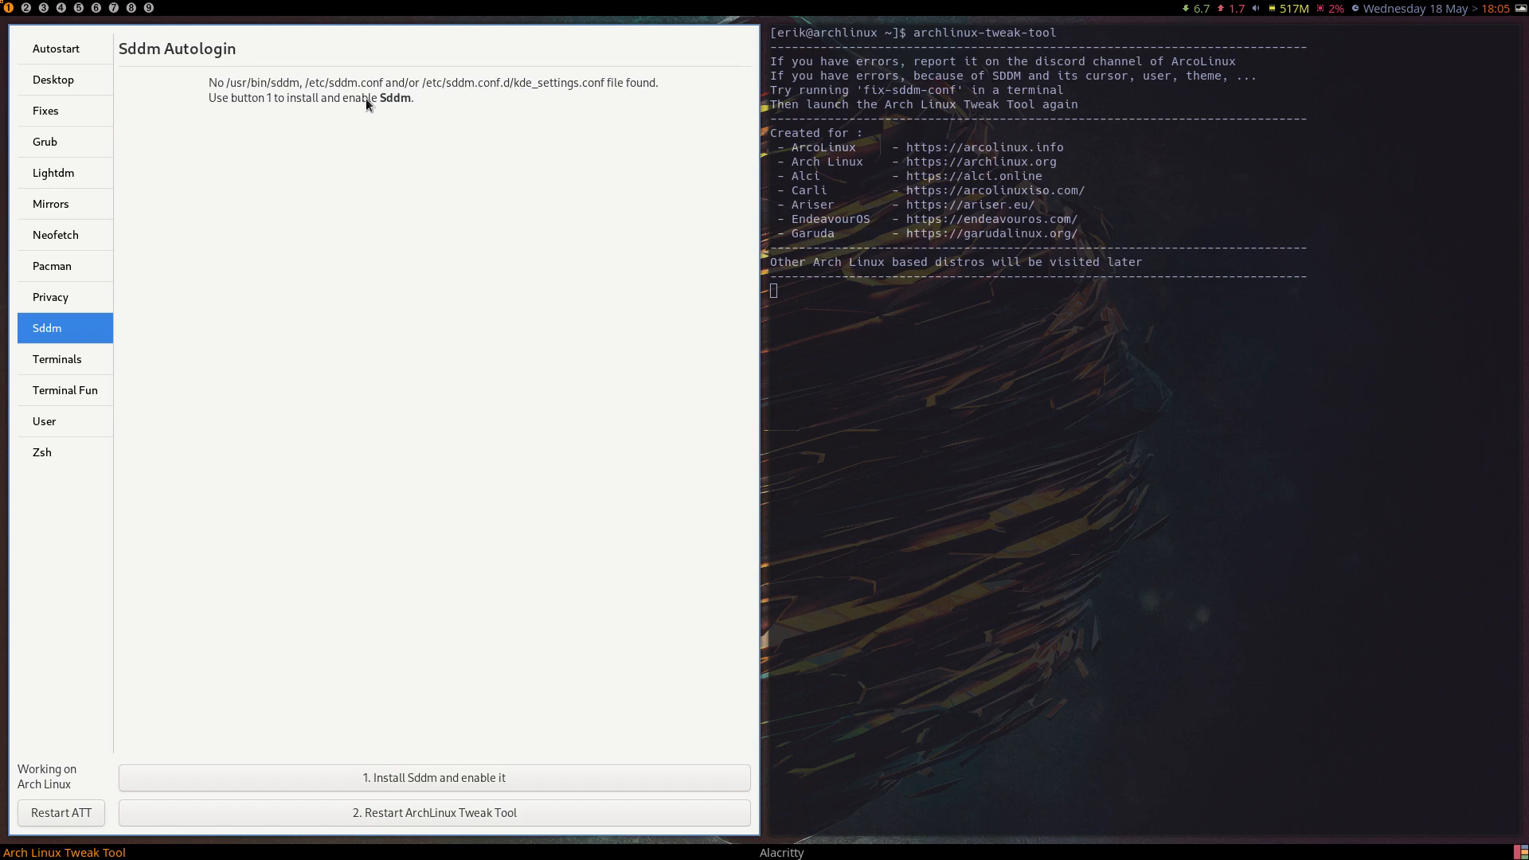
{"action": "left_click", "coordinate": [478, 778]}
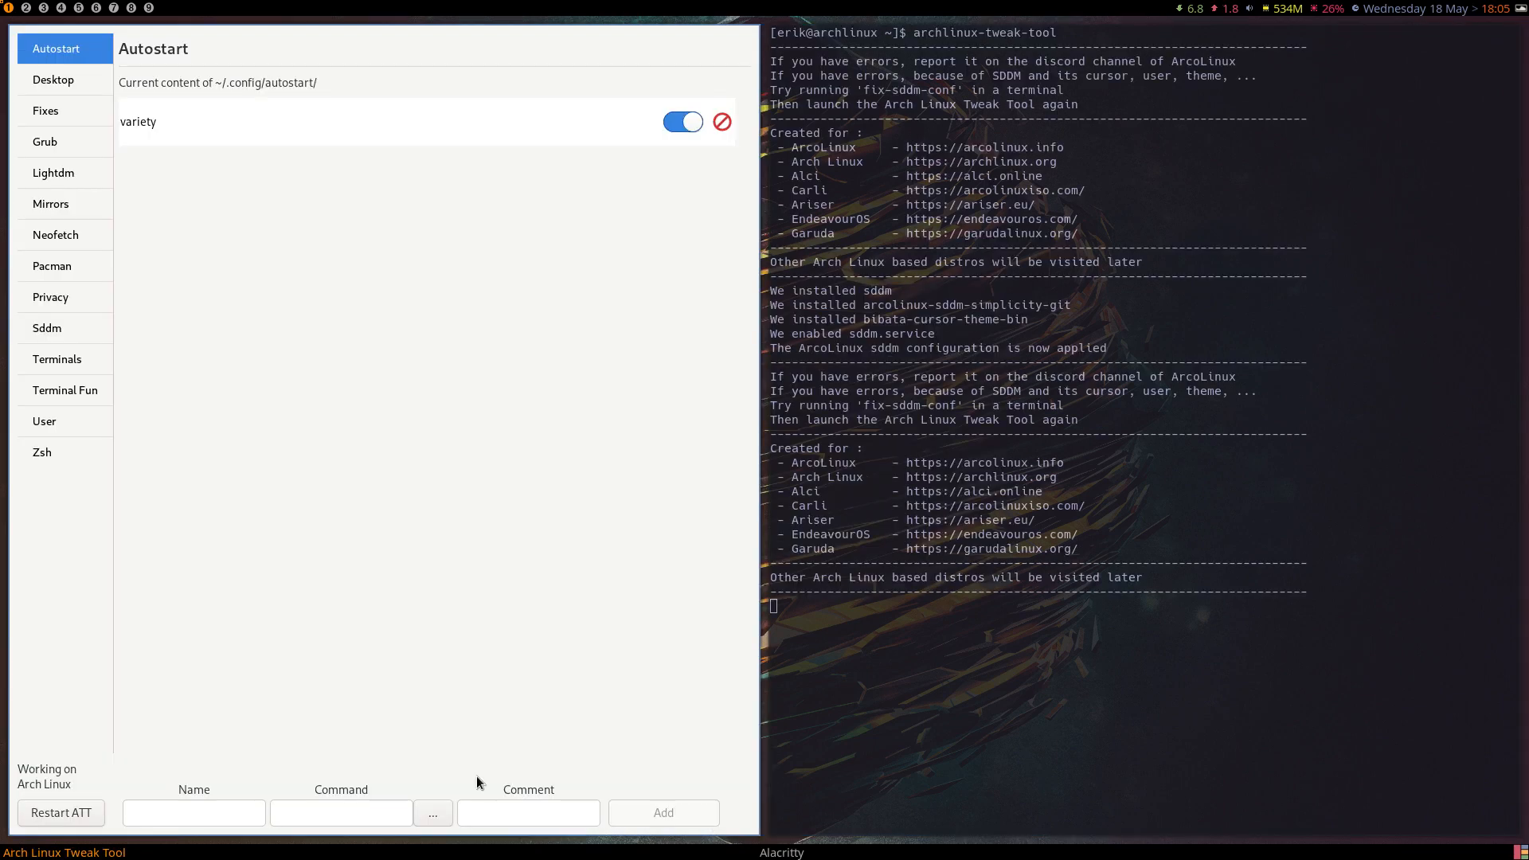
{"action": "left_click", "coordinate": [66, 327]}
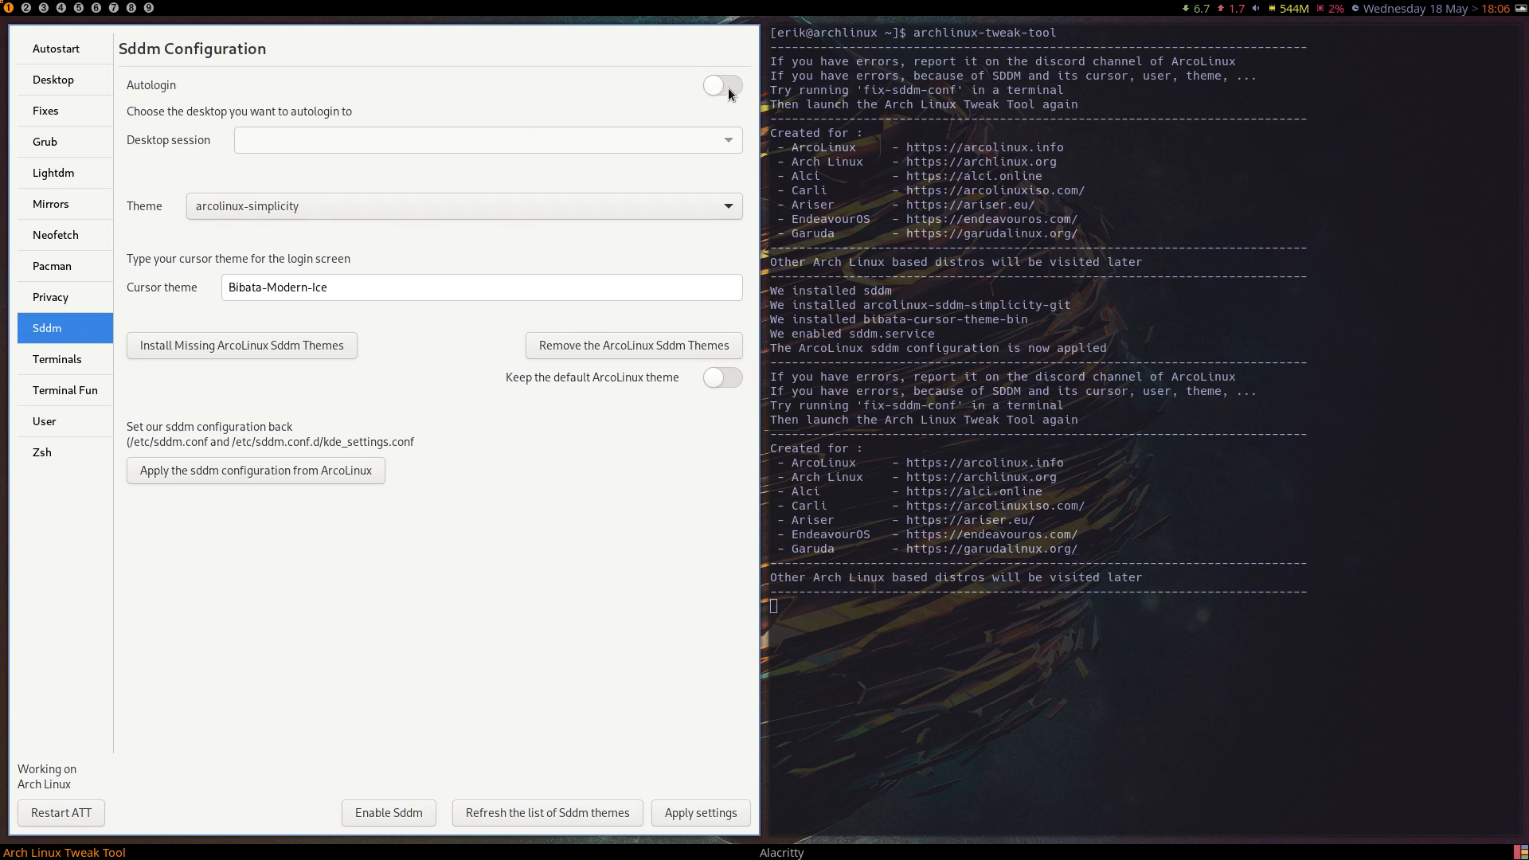
{"action": "left_click", "coordinate": [401, 819]}
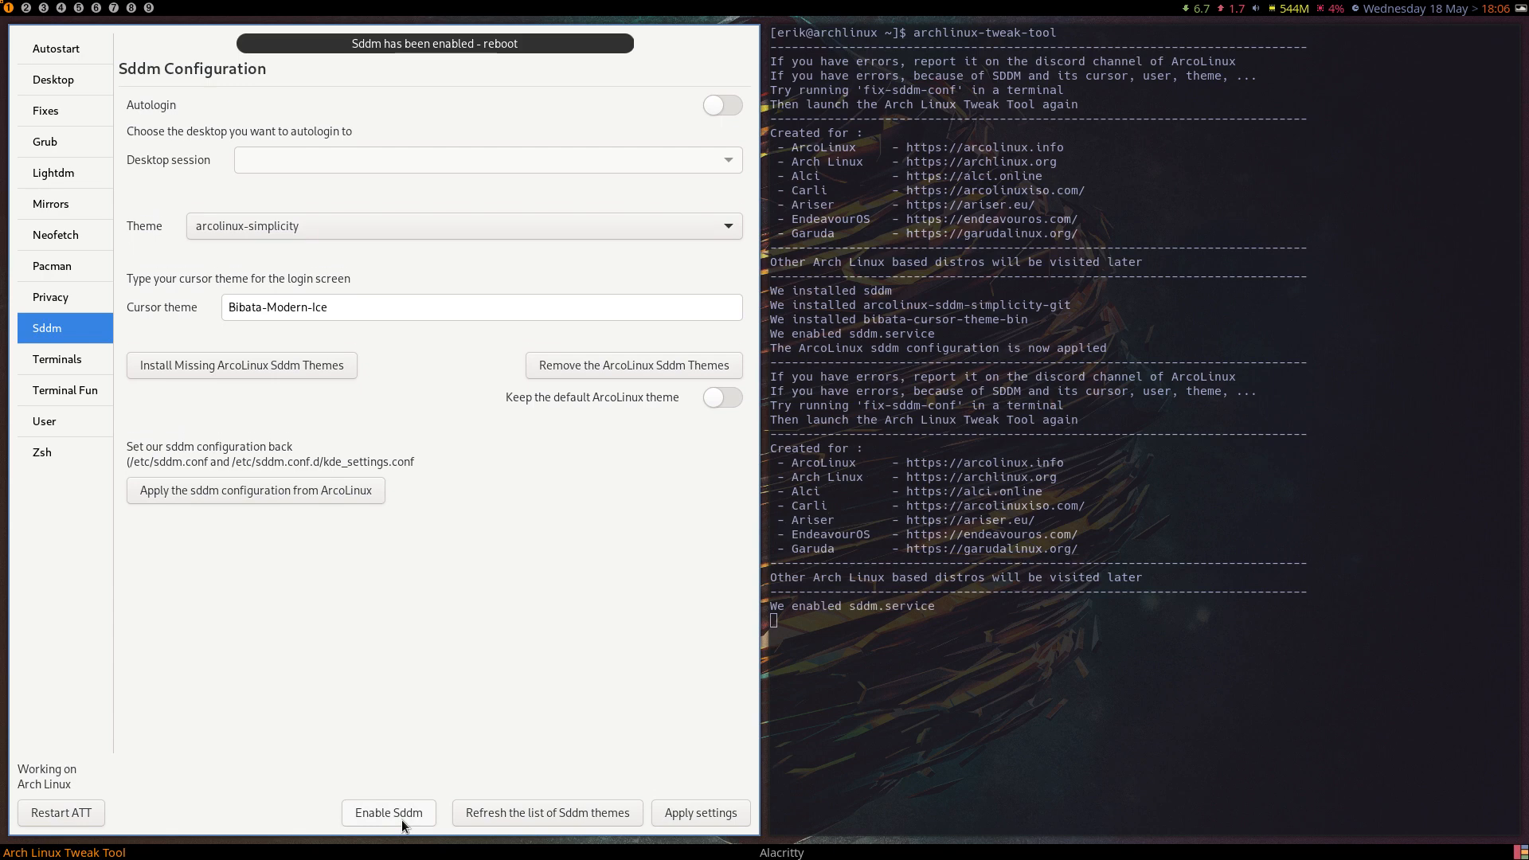
Install the missing ArcoLinux Sddm themes, refresh the list of Sddm themes, and return to the Sddm configuration.
{"action": "left_click", "coordinate": [298, 205]}
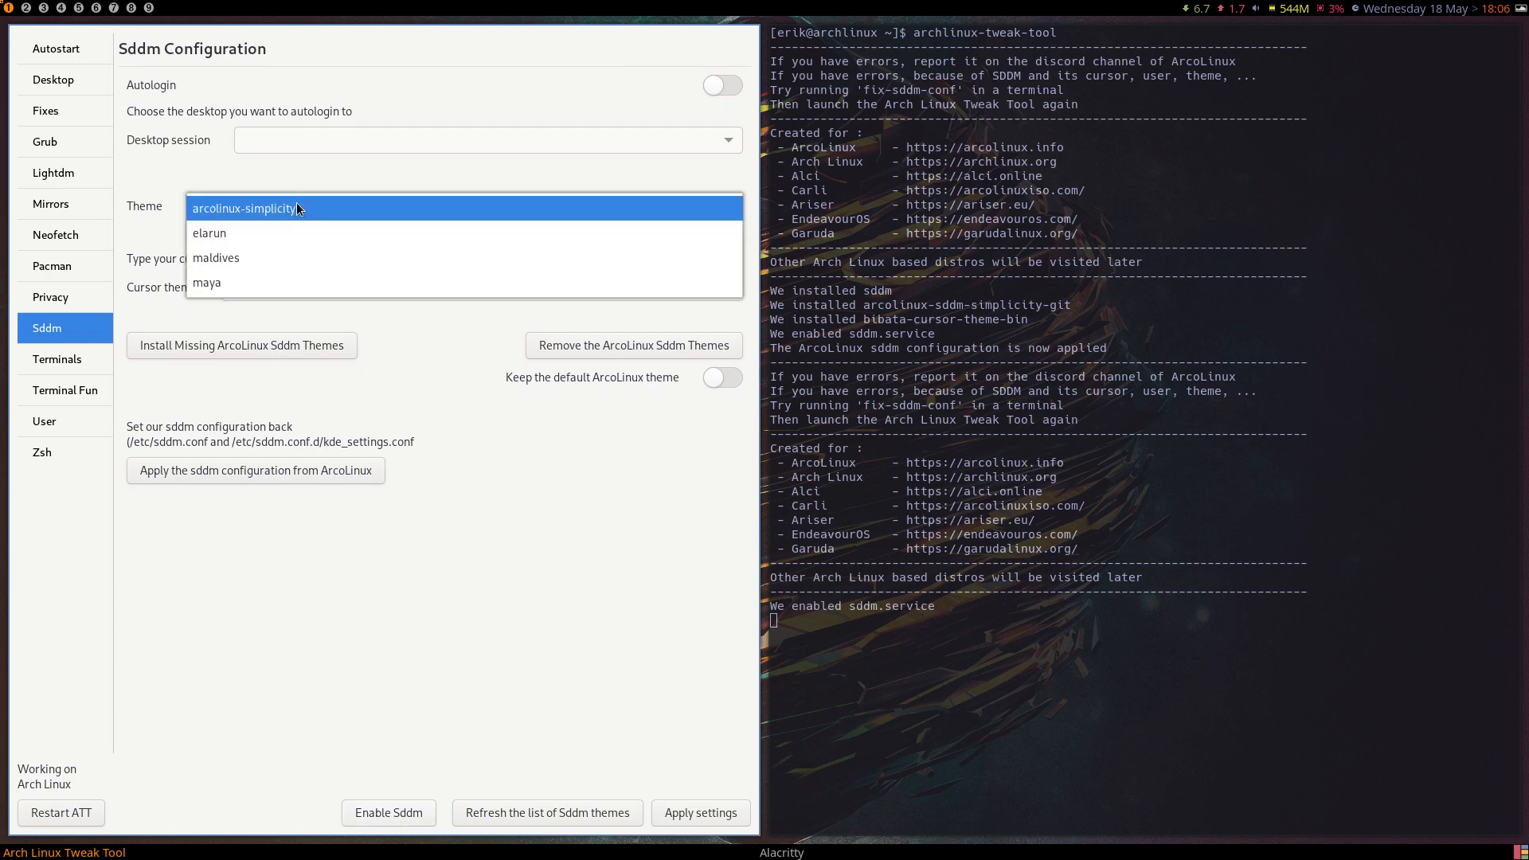
{"action": "left_click", "coordinate": [392, 347]}
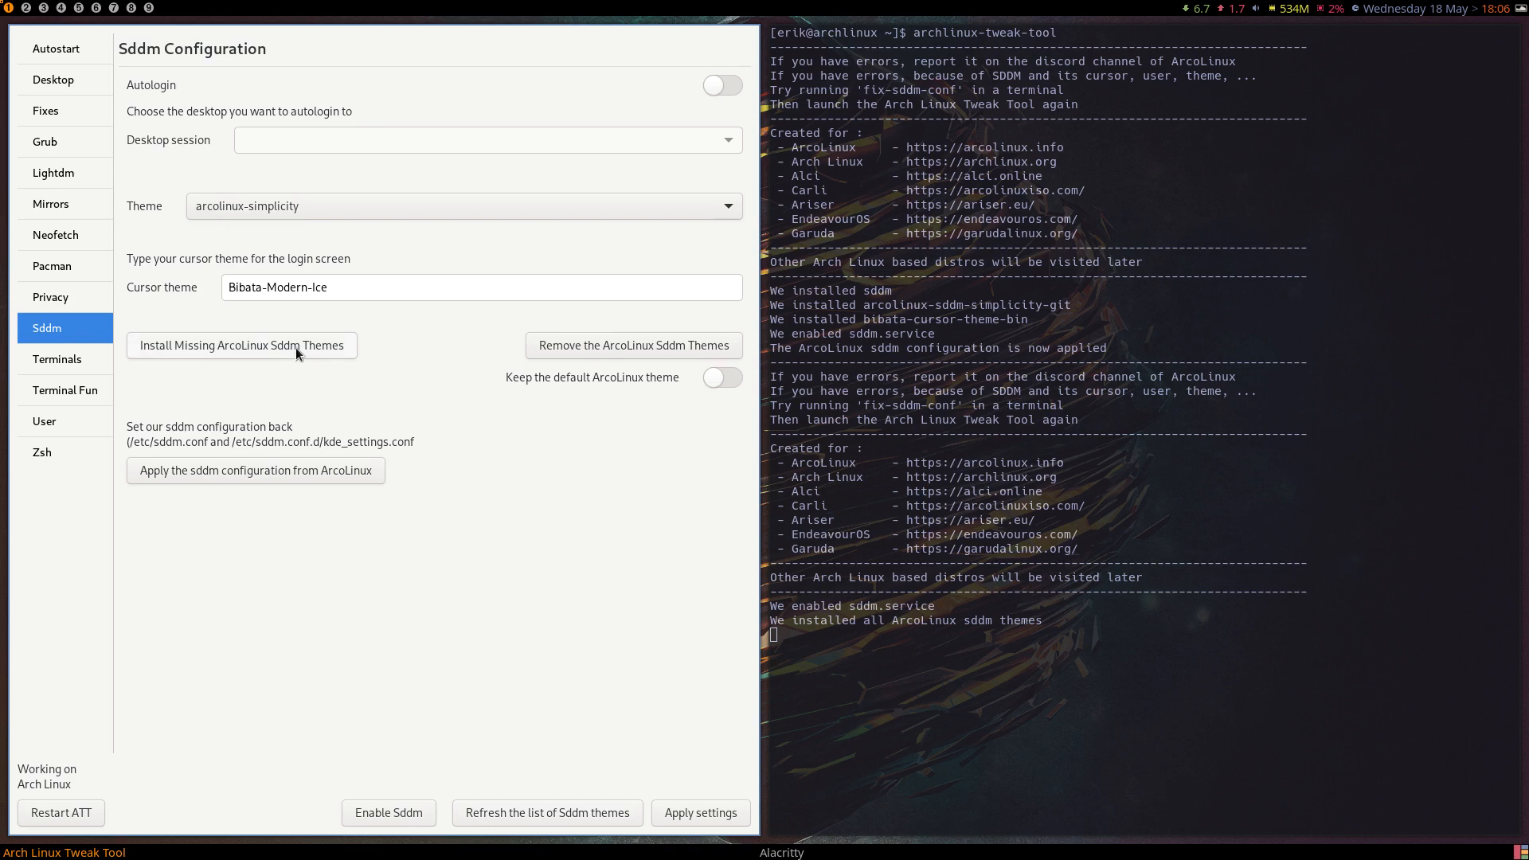
{"action": "left_click", "coordinate": [553, 817]}
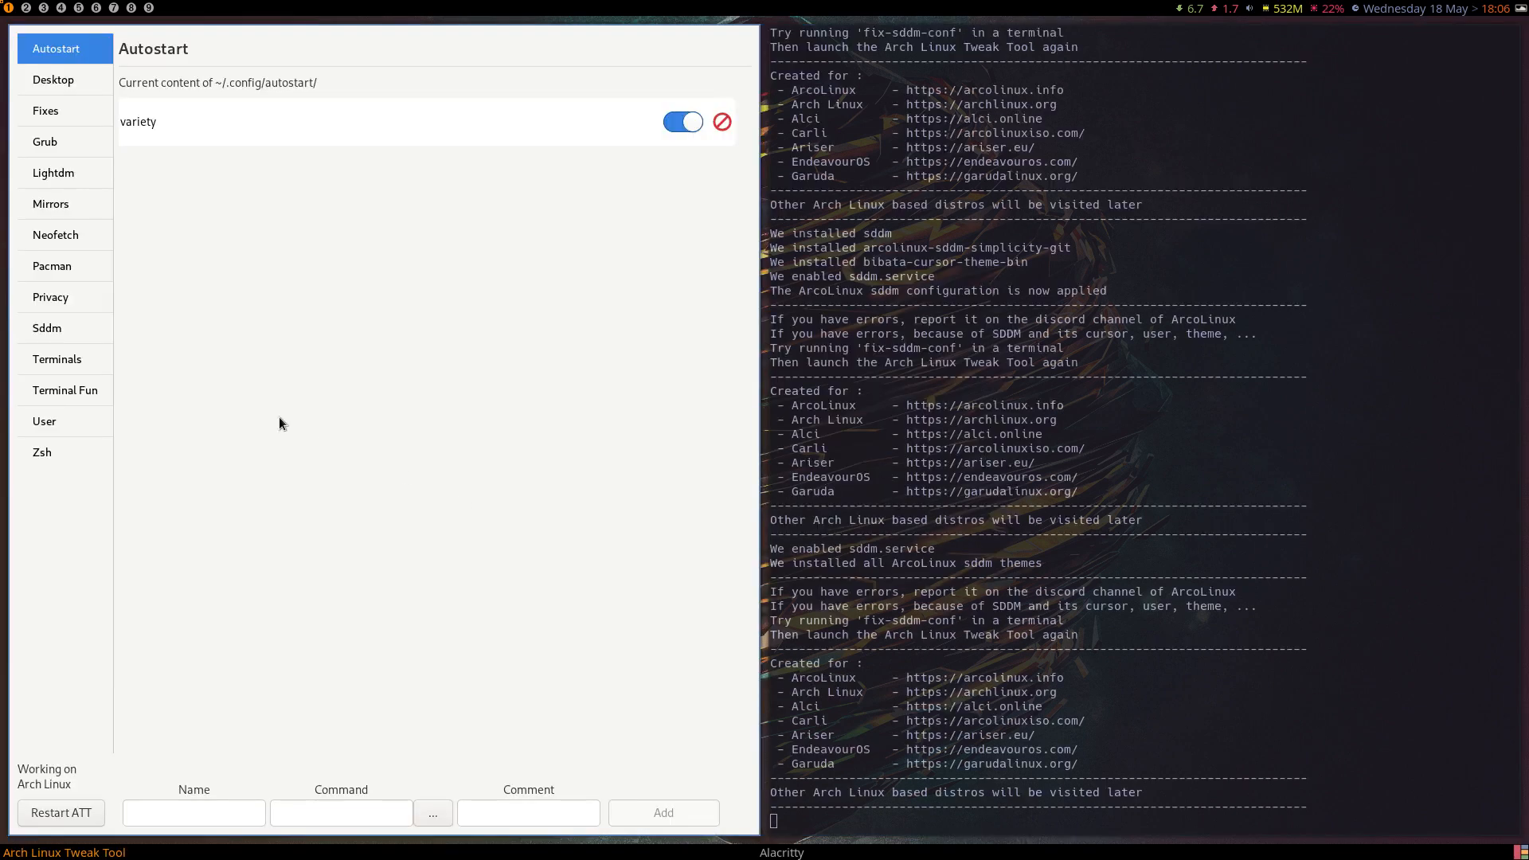
{"action": "left_click", "coordinate": [73, 341]}
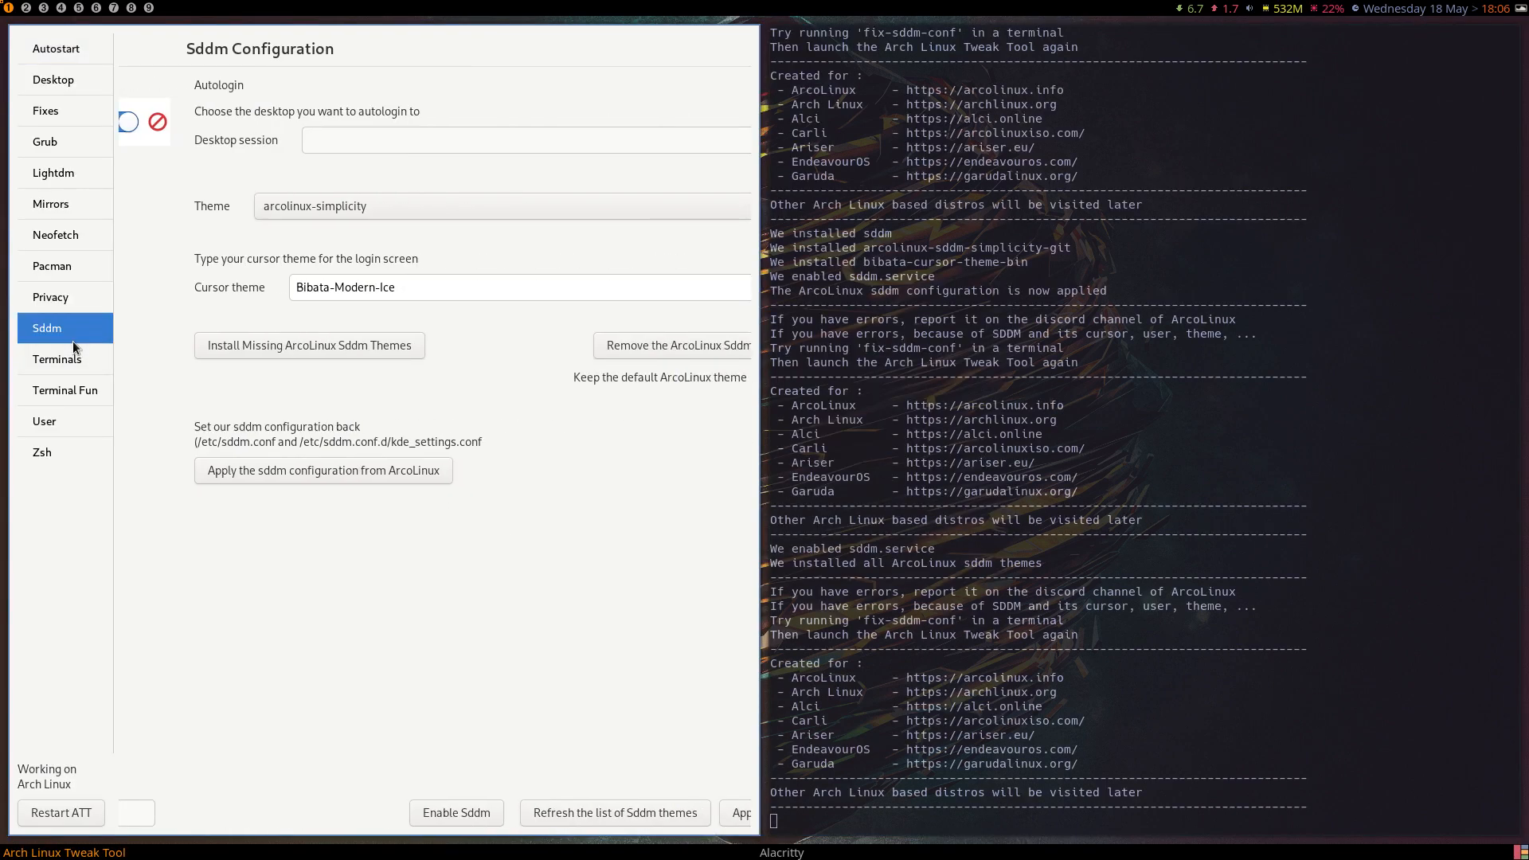
Set the Sddm theme to arcolinux-materia, turn on autologin to the xfce desktop session, and apply the settings.
{"action": "left_click", "coordinate": [302, 207]}
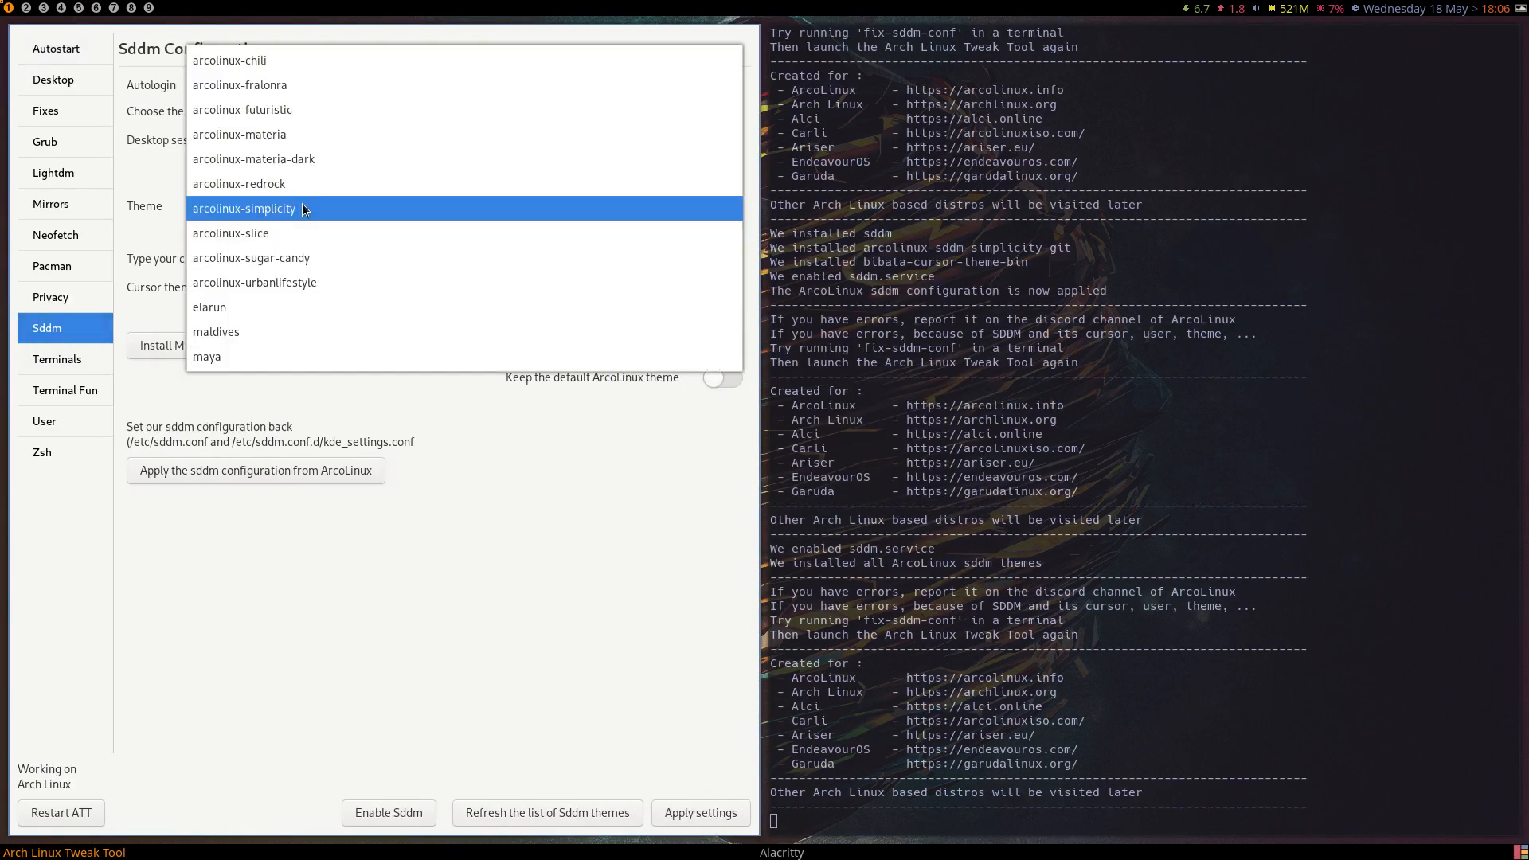
{"action": "left_click", "coordinate": [299, 134]}
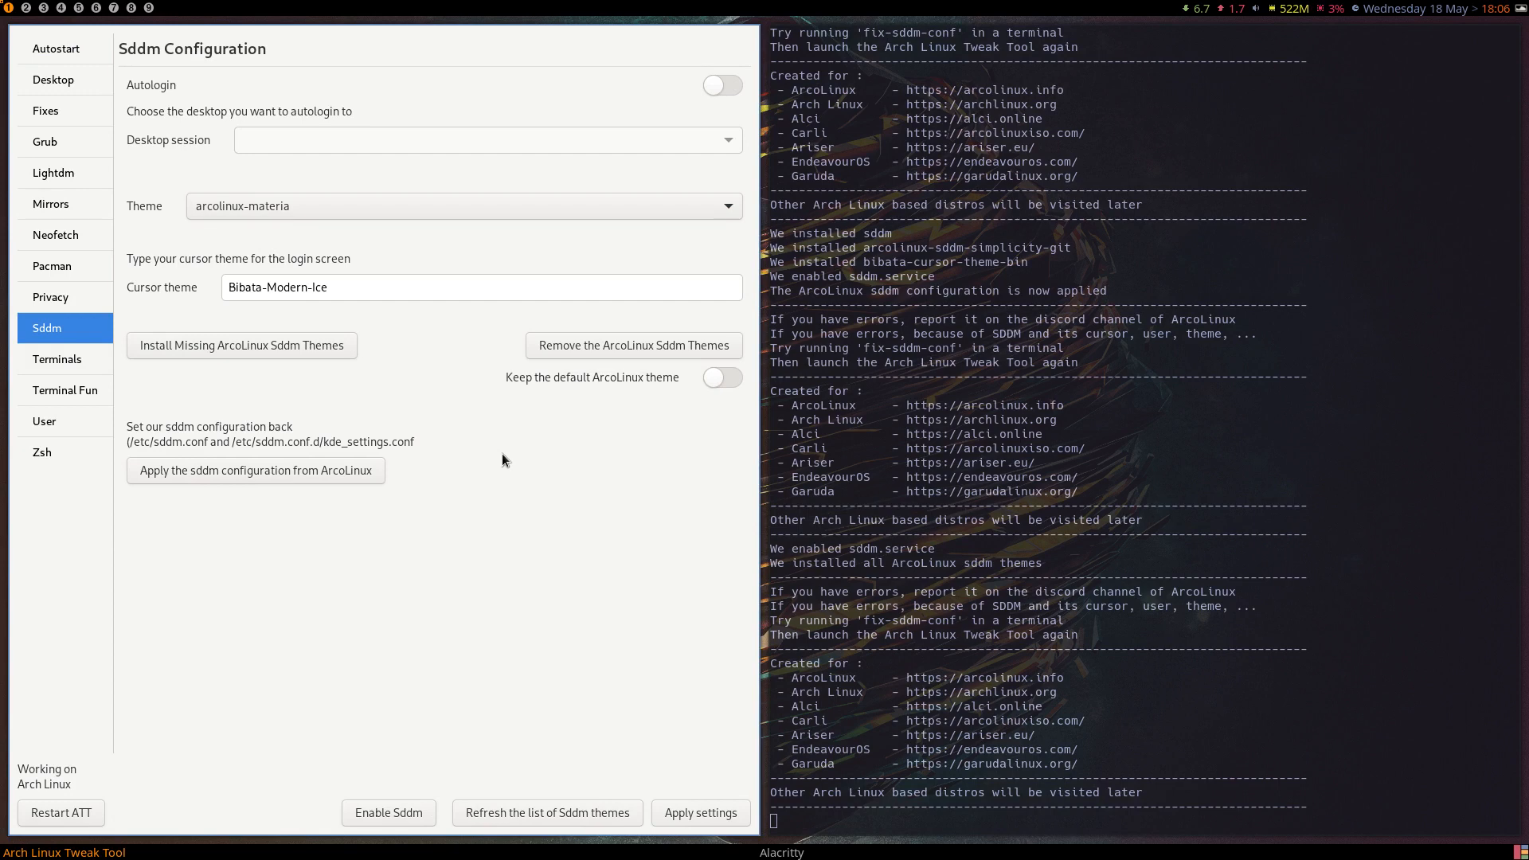
{"action": "left_click", "coordinate": [730, 86]}
{"action": "left_click", "coordinate": [727, 143]}
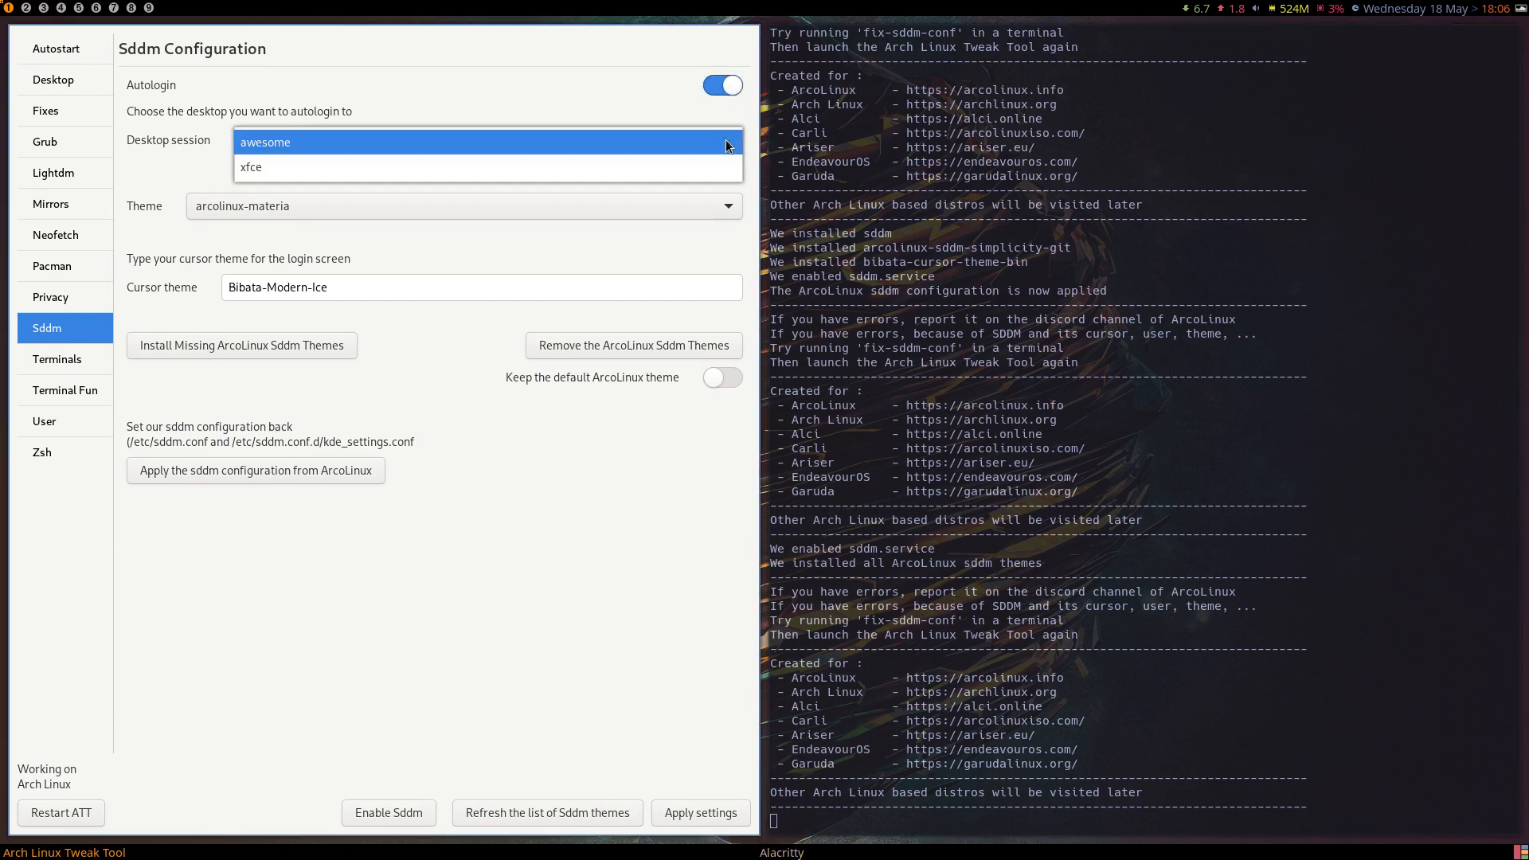
{"action": "left_click", "coordinate": [462, 167]}
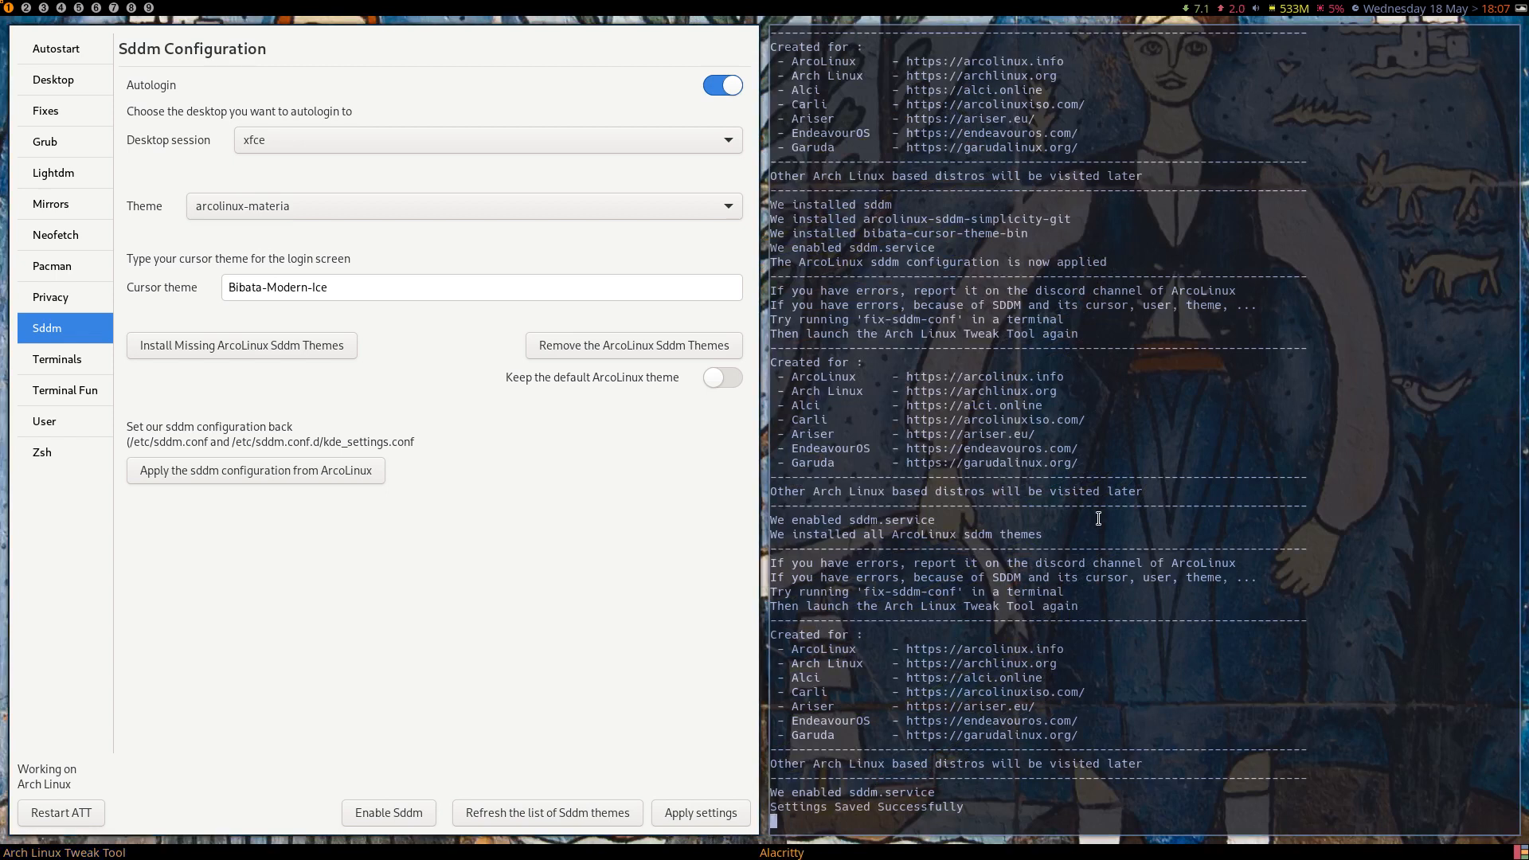
View the wallpaper on an empty workspace, return to the first workspace, and switch to Variety's next wallpaper.
{"action": "left_click", "coordinate": [71, 1]}
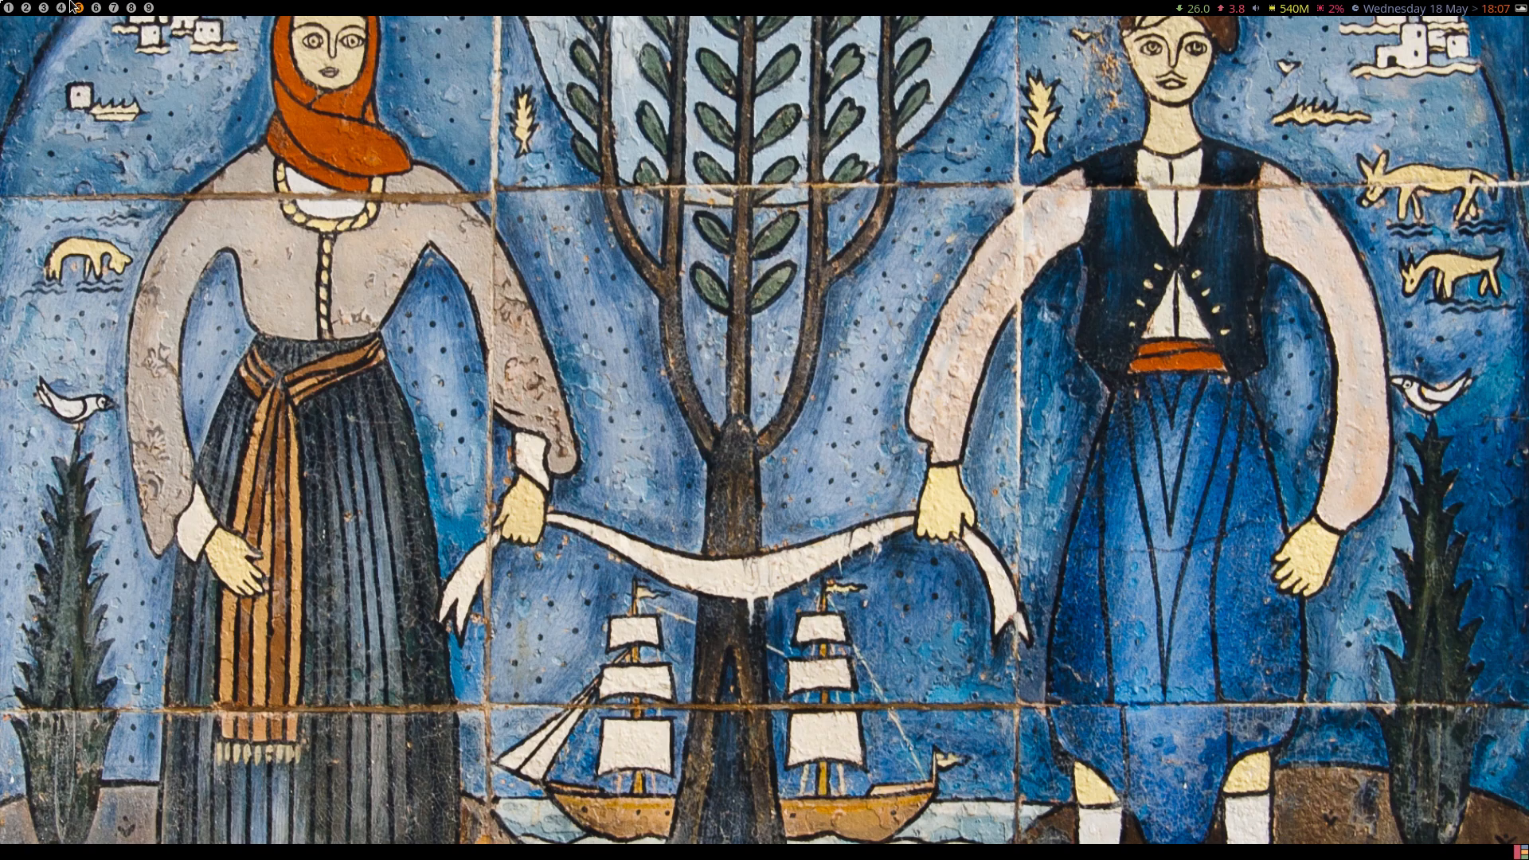
{"action": "left_click", "coordinate": [4, 6]}
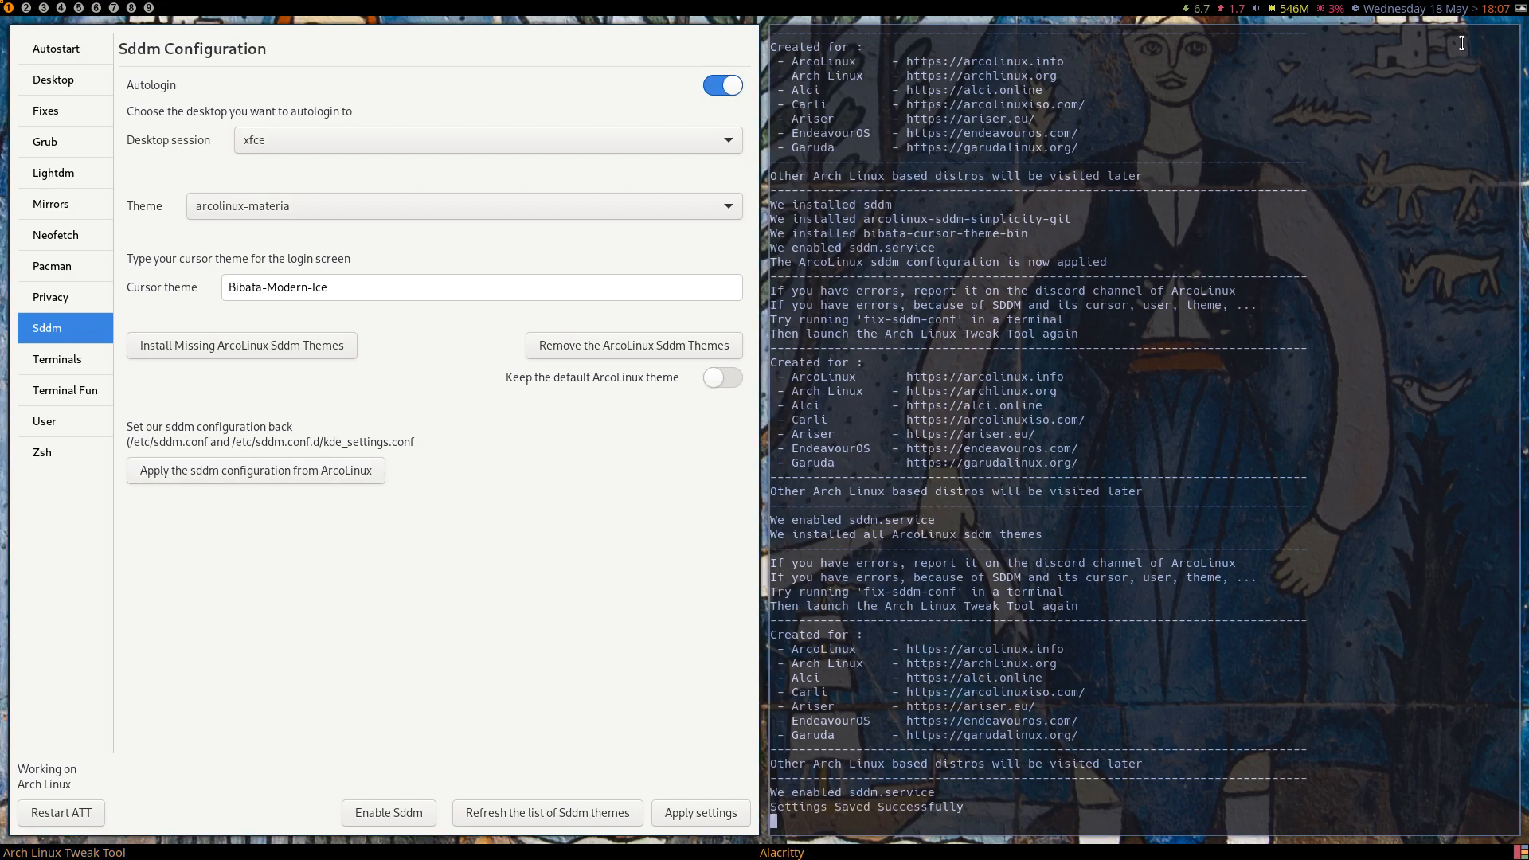
{"action": "left_click", "coordinate": [1520, 8]}
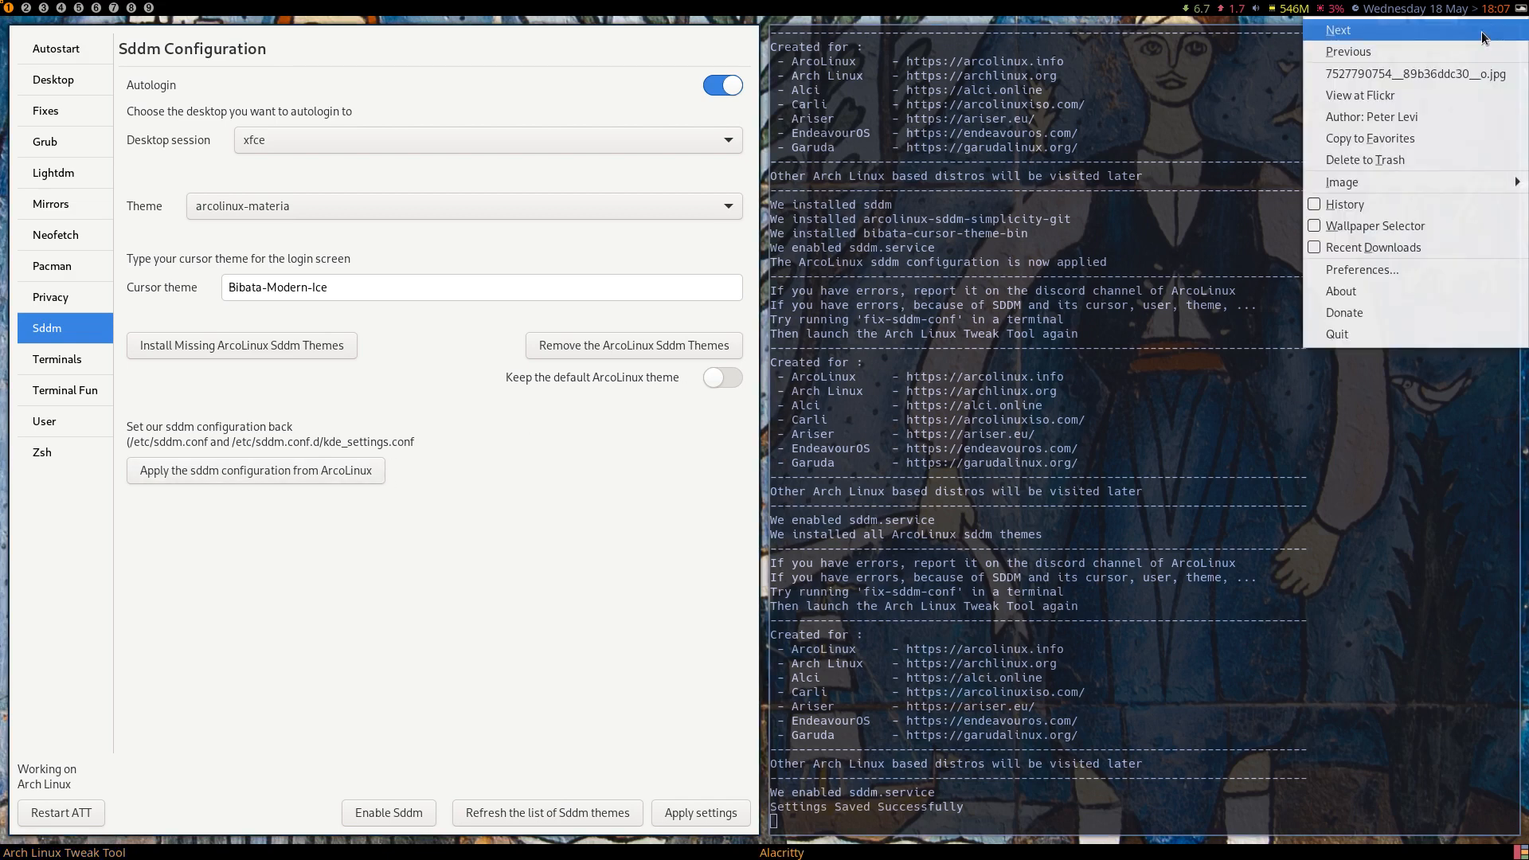
{"action": "left_click", "coordinate": [1493, 31]}
Disable the flickr image source in the Variety preferences and close the image preview window.
{"action": "left_click", "coordinate": [1521, 8]}
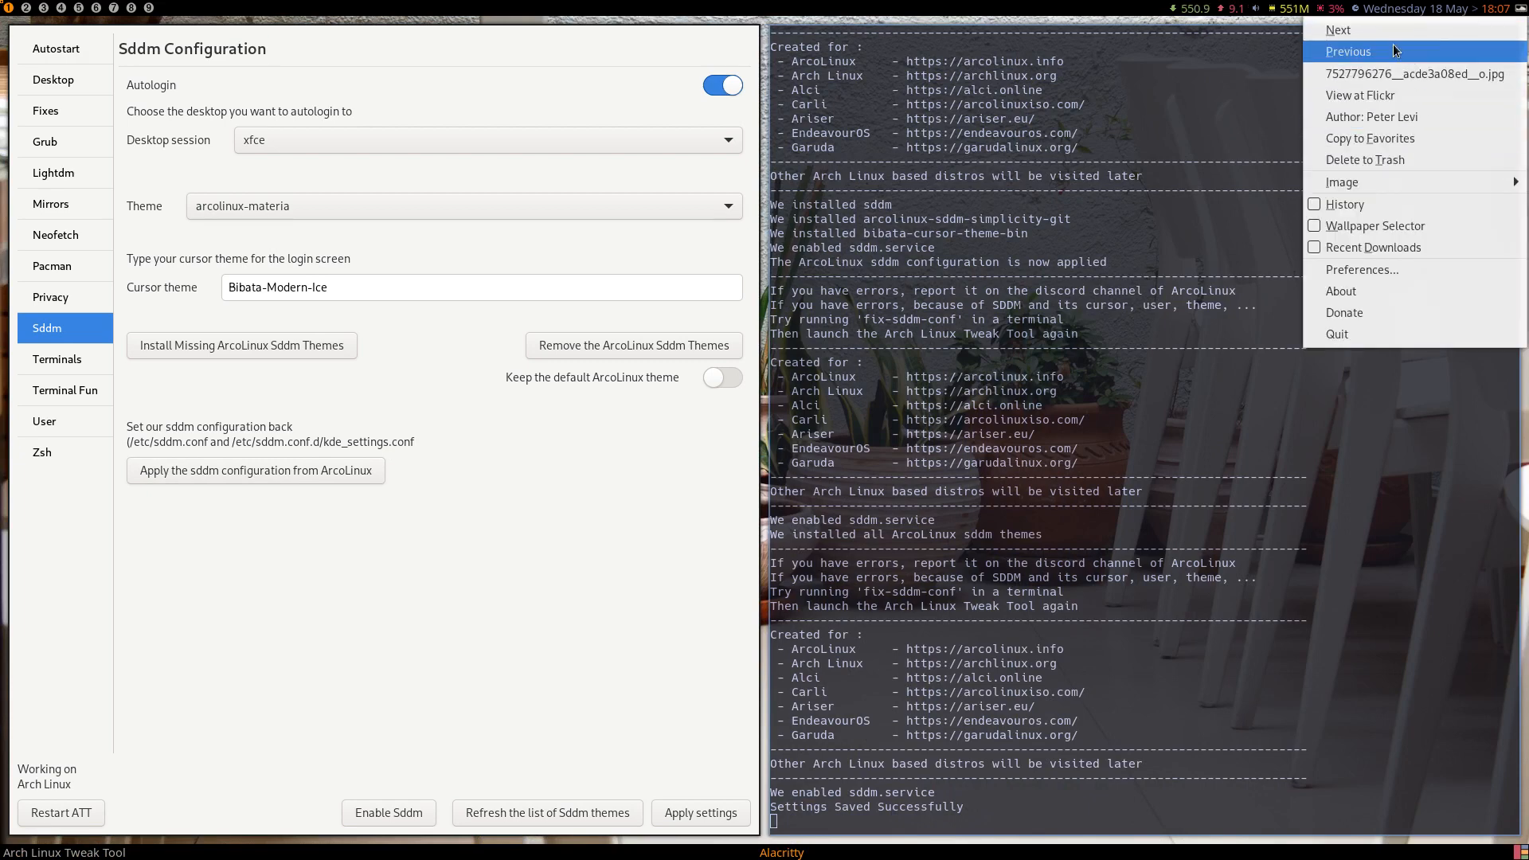
{"action": "left_click", "coordinate": [1403, 275]}
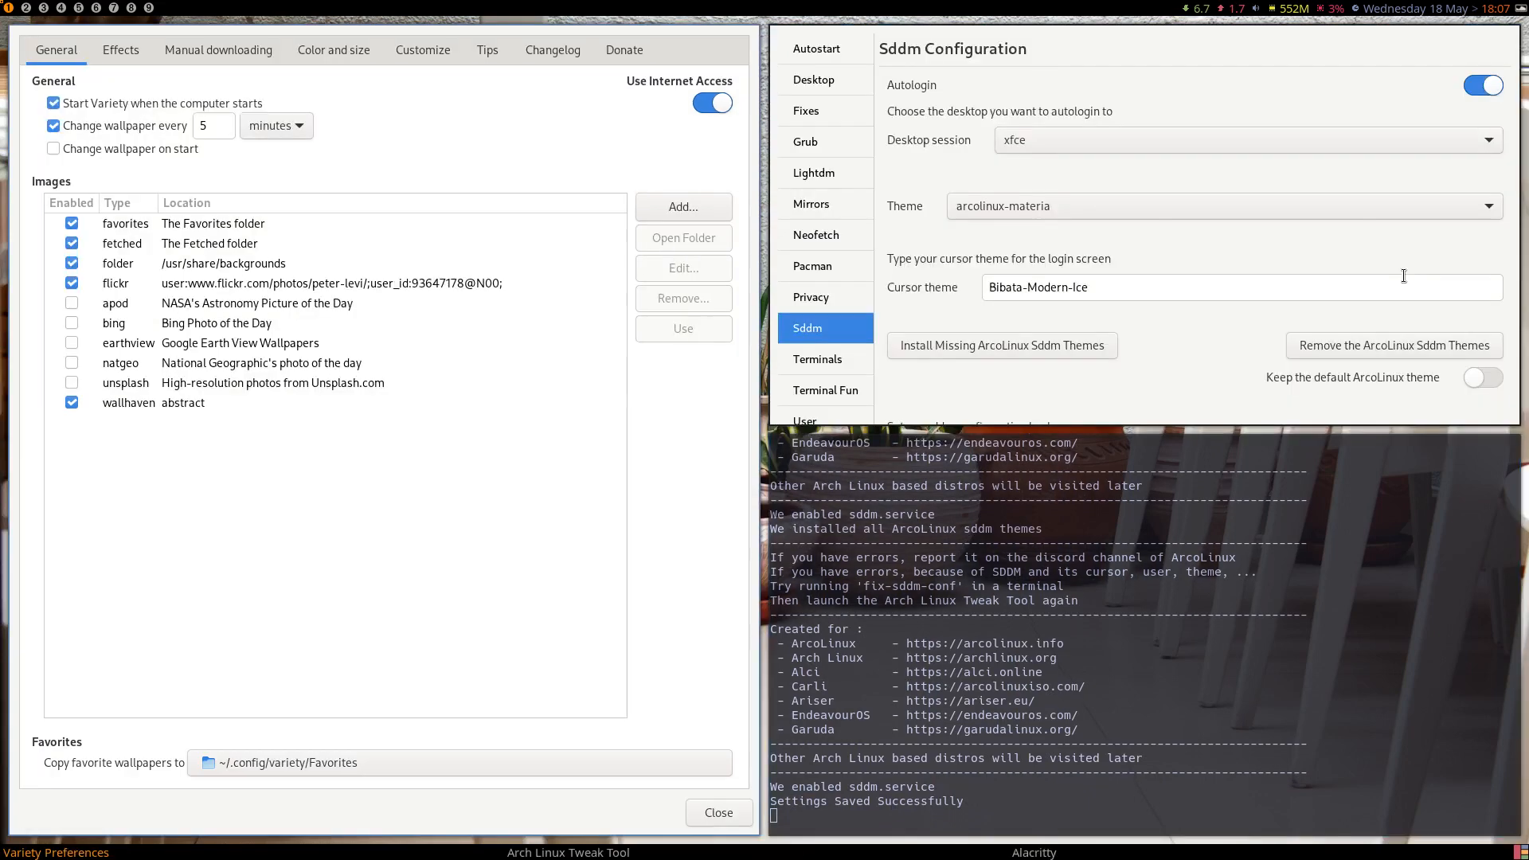
{"action": "left_click", "coordinate": [71, 287]}
{"action": "double_click", "coordinate": [75, 263]}
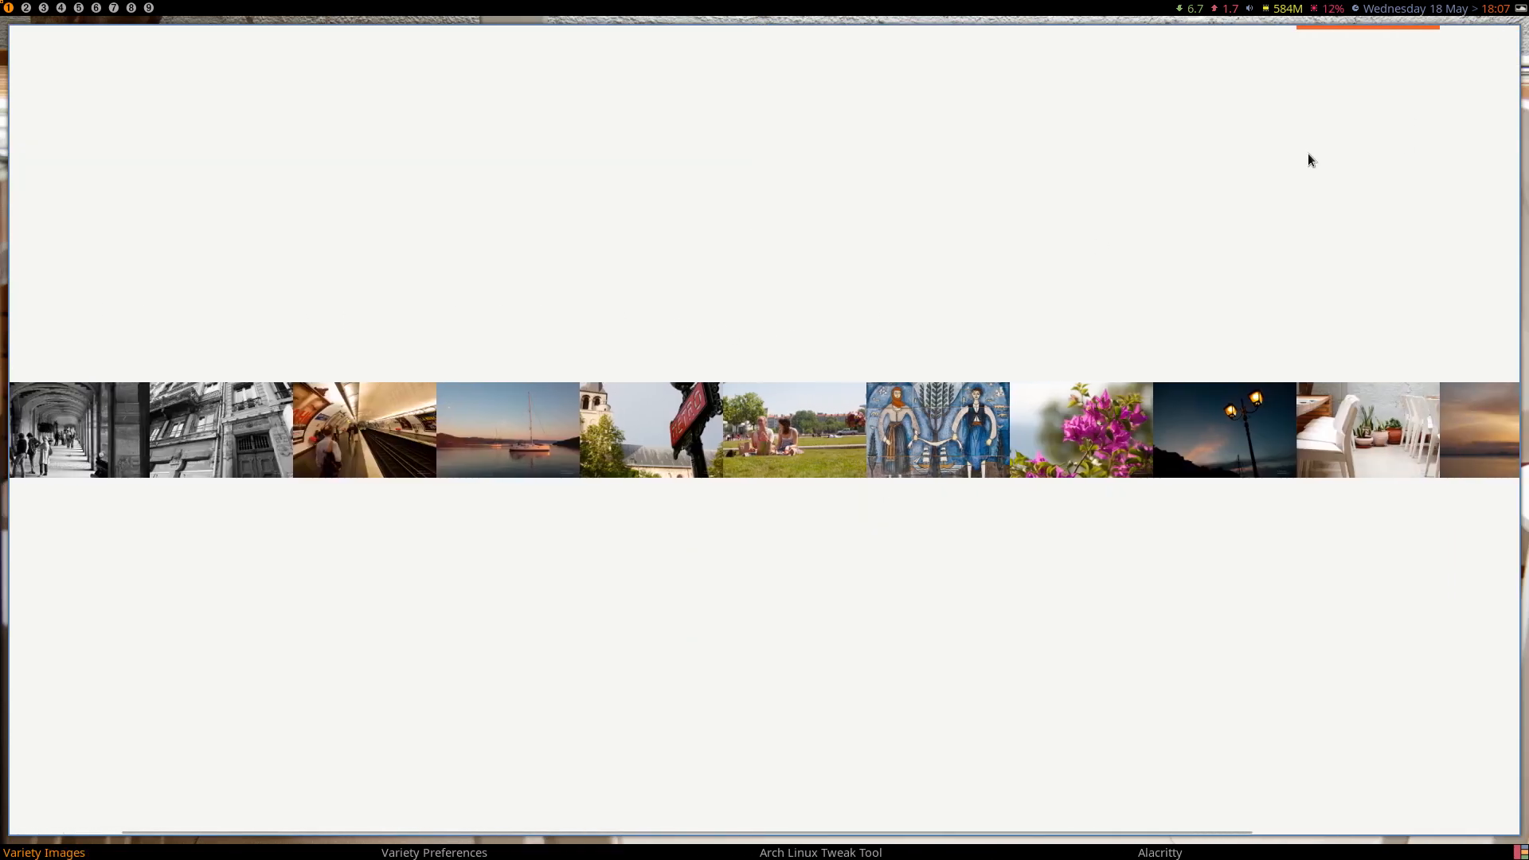
{"action": "key", "text": "super+q"}
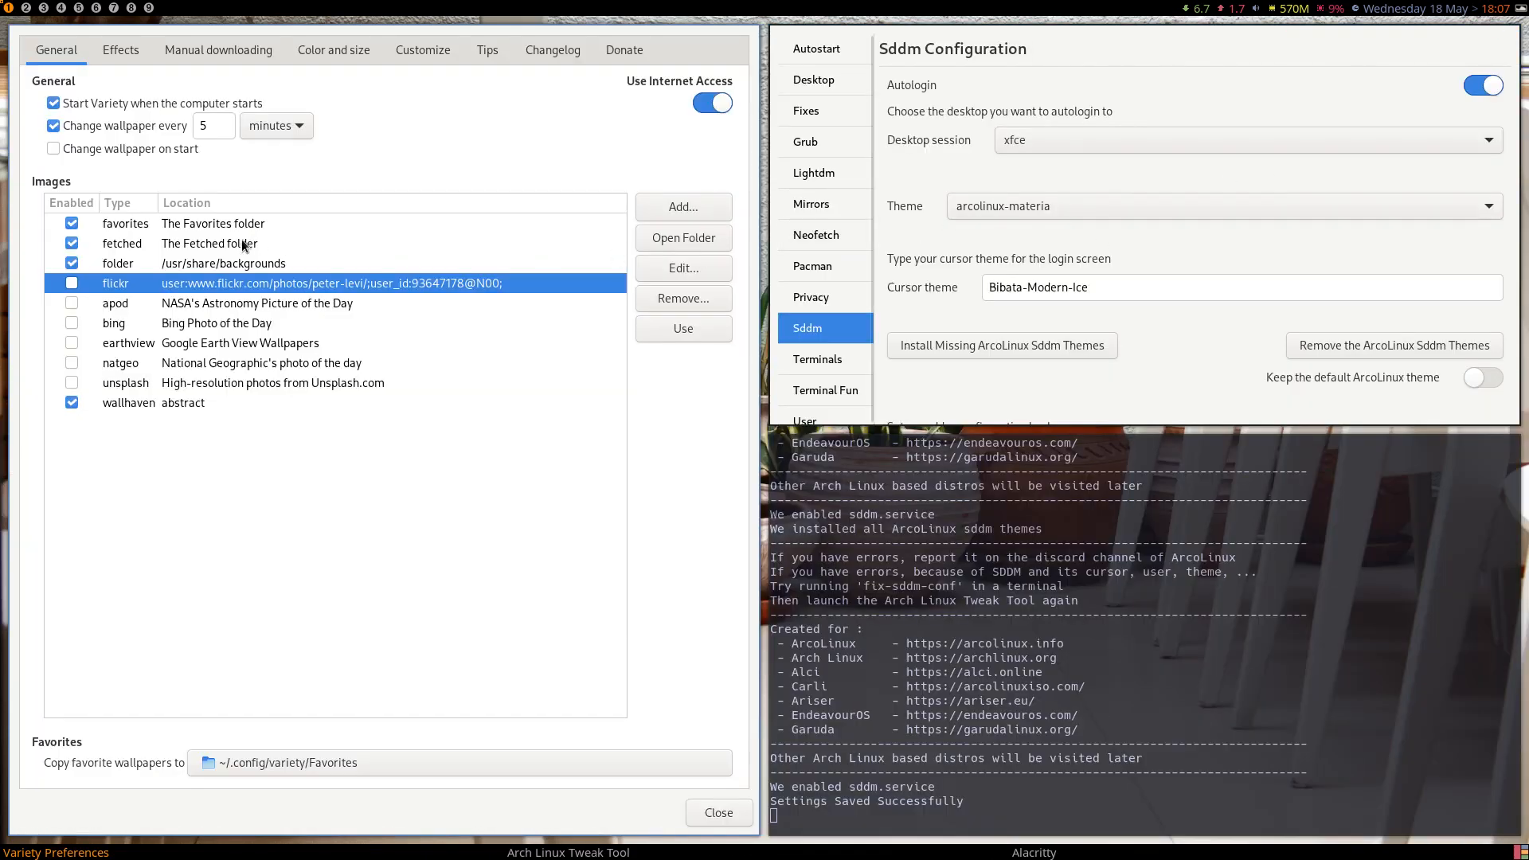
Disable the /usr/share/backgrounds folder and the fetched folder as Variety image sources, closing the image preview.
{"action": "double_click", "coordinate": [48, 264]}
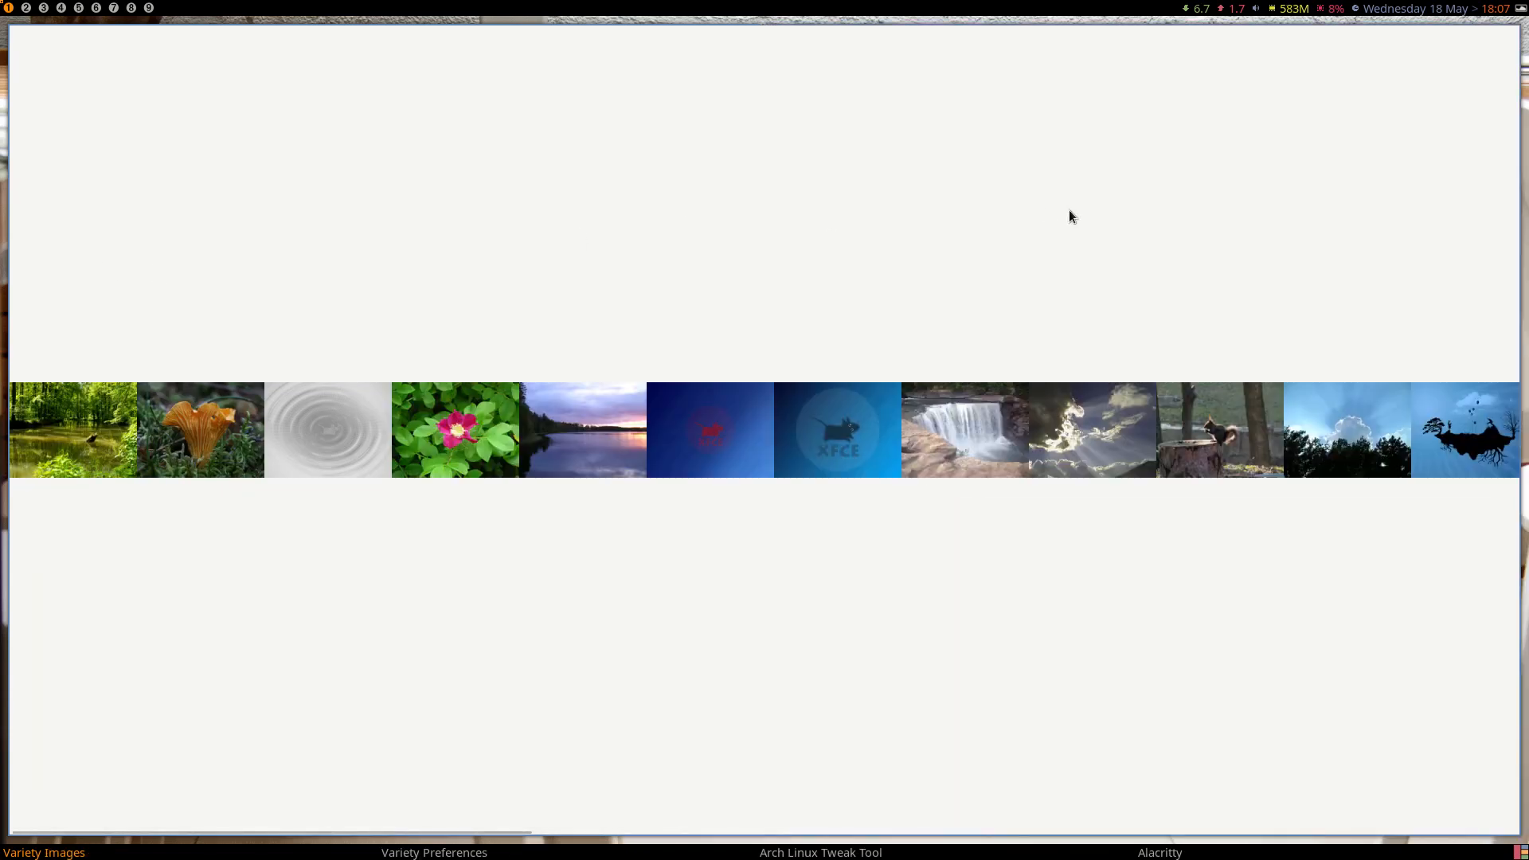
{"action": "key", "text": "super+q"}
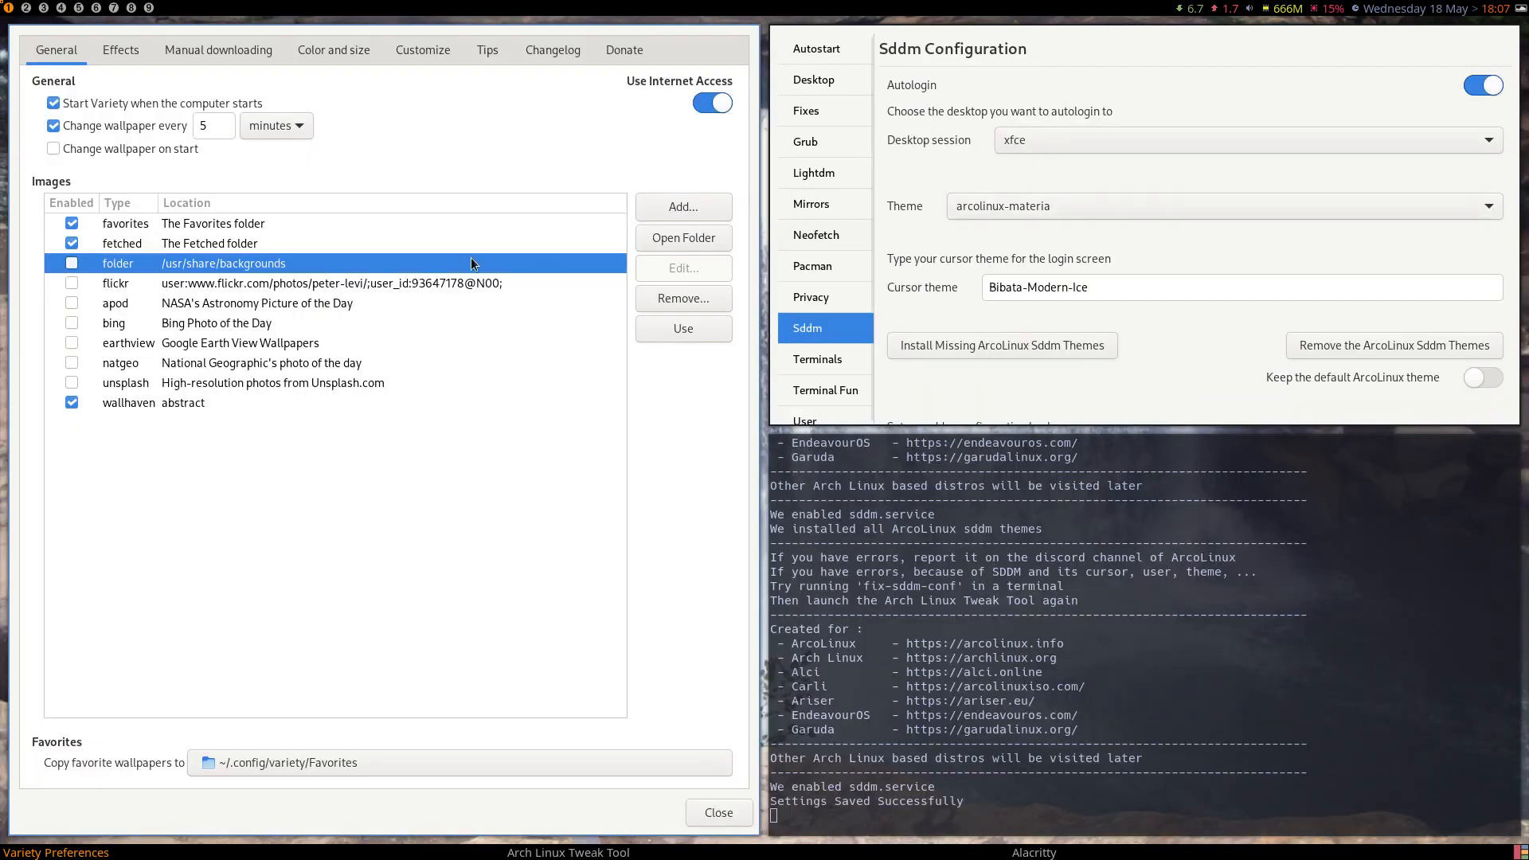
{"action": "left_click", "coordinate": [68, 245]}
Preview the wallhaven abstract images, set the blue and orange triangle image as wallpaper, and close the preview.
{"action": "double_click", "coordinate": [145, 400]}
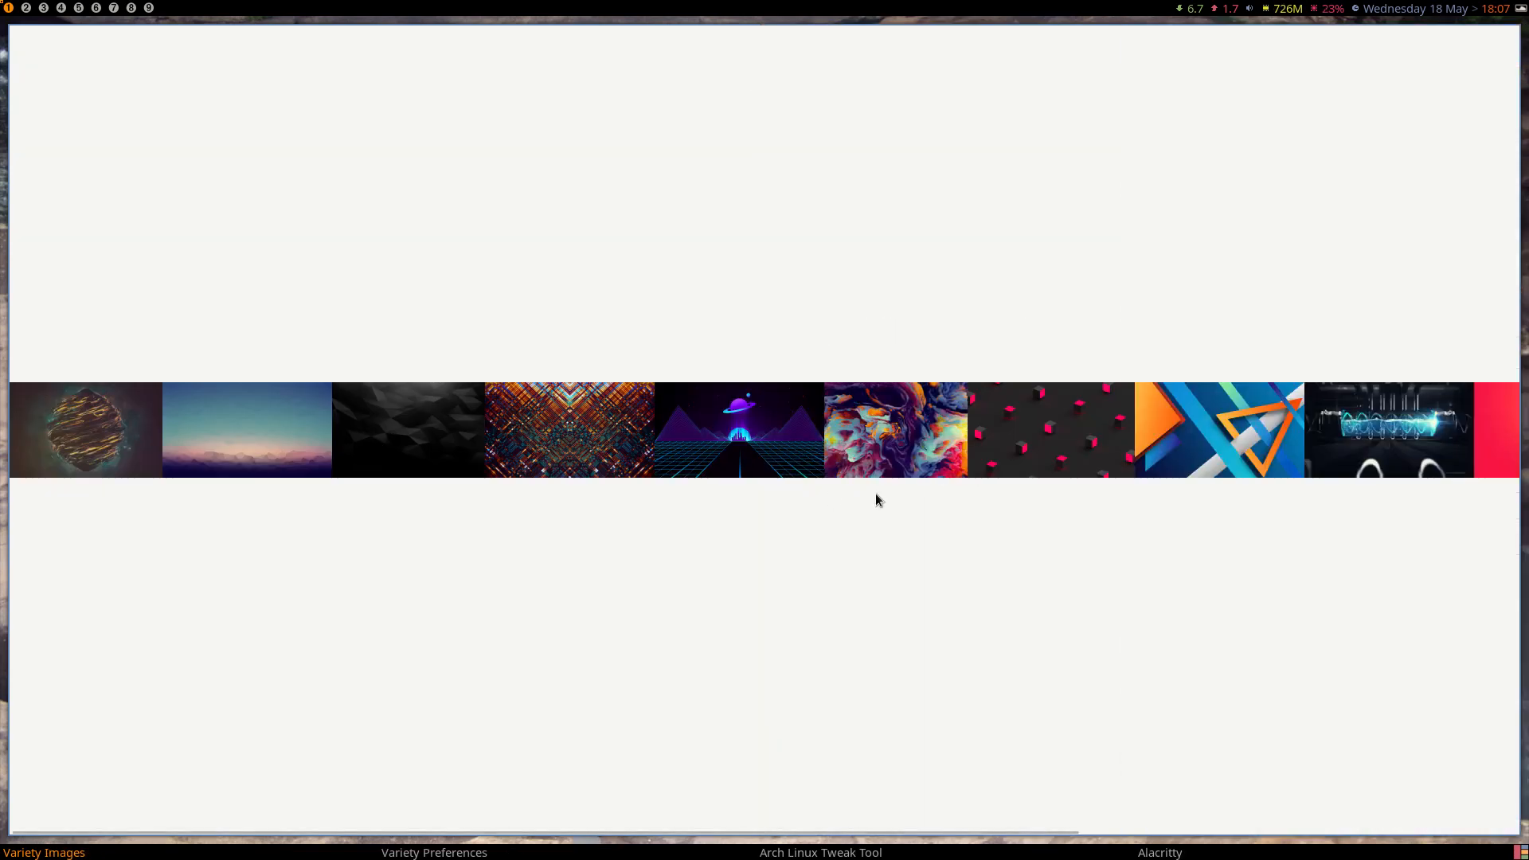
{"action": "left_click", "coordinate": [1269, 430]}
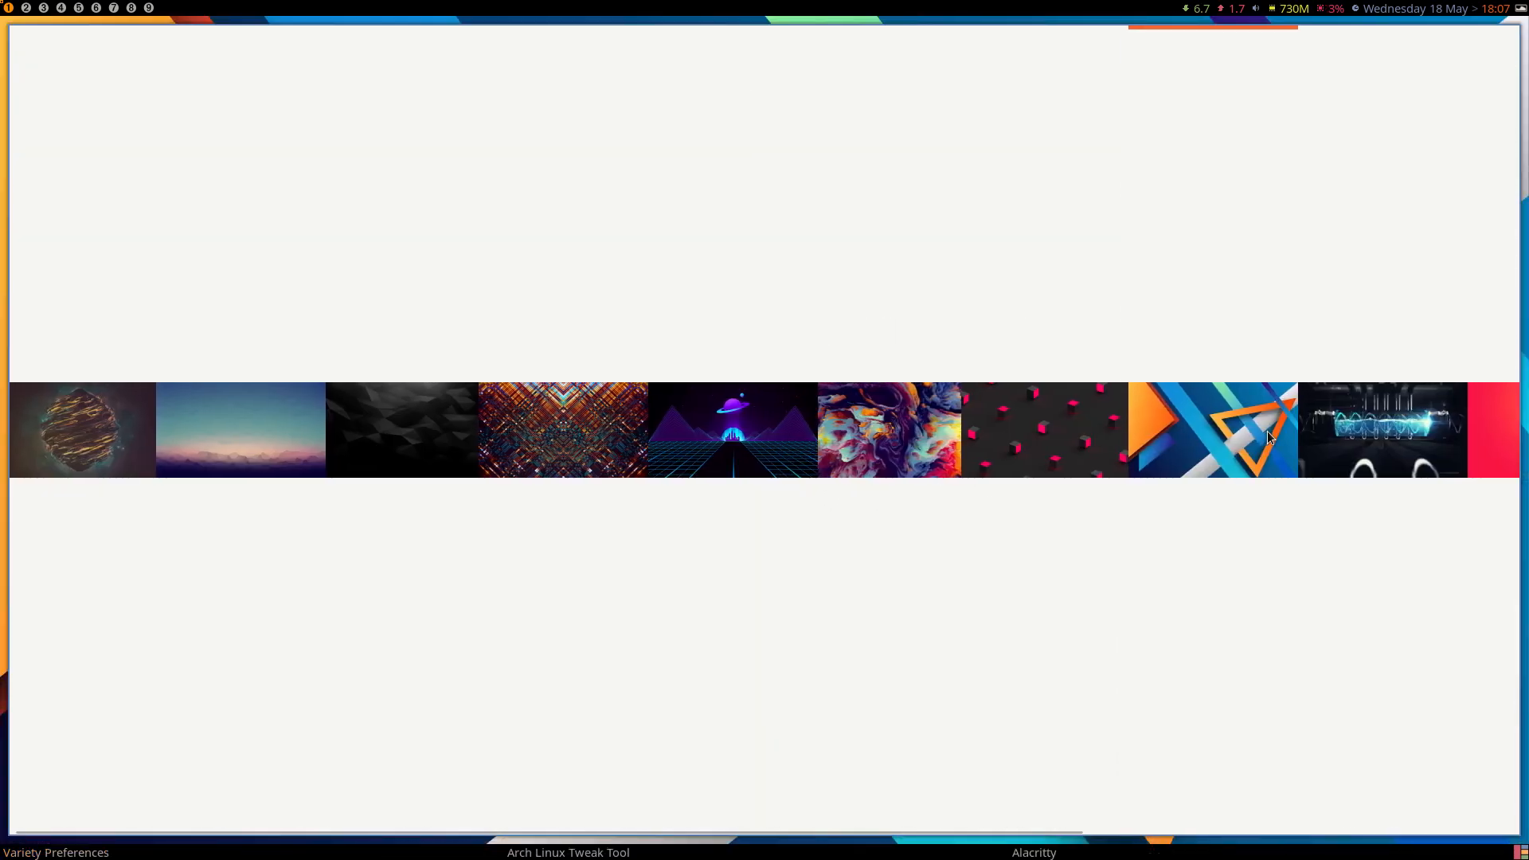
{"action": "key", "text": "Escape"}
View the new wallpaper on the empty second workspace, return to the first workspace, and close the Variety preferences.
{"action": "left_click", "coordinate": [27, 8]}
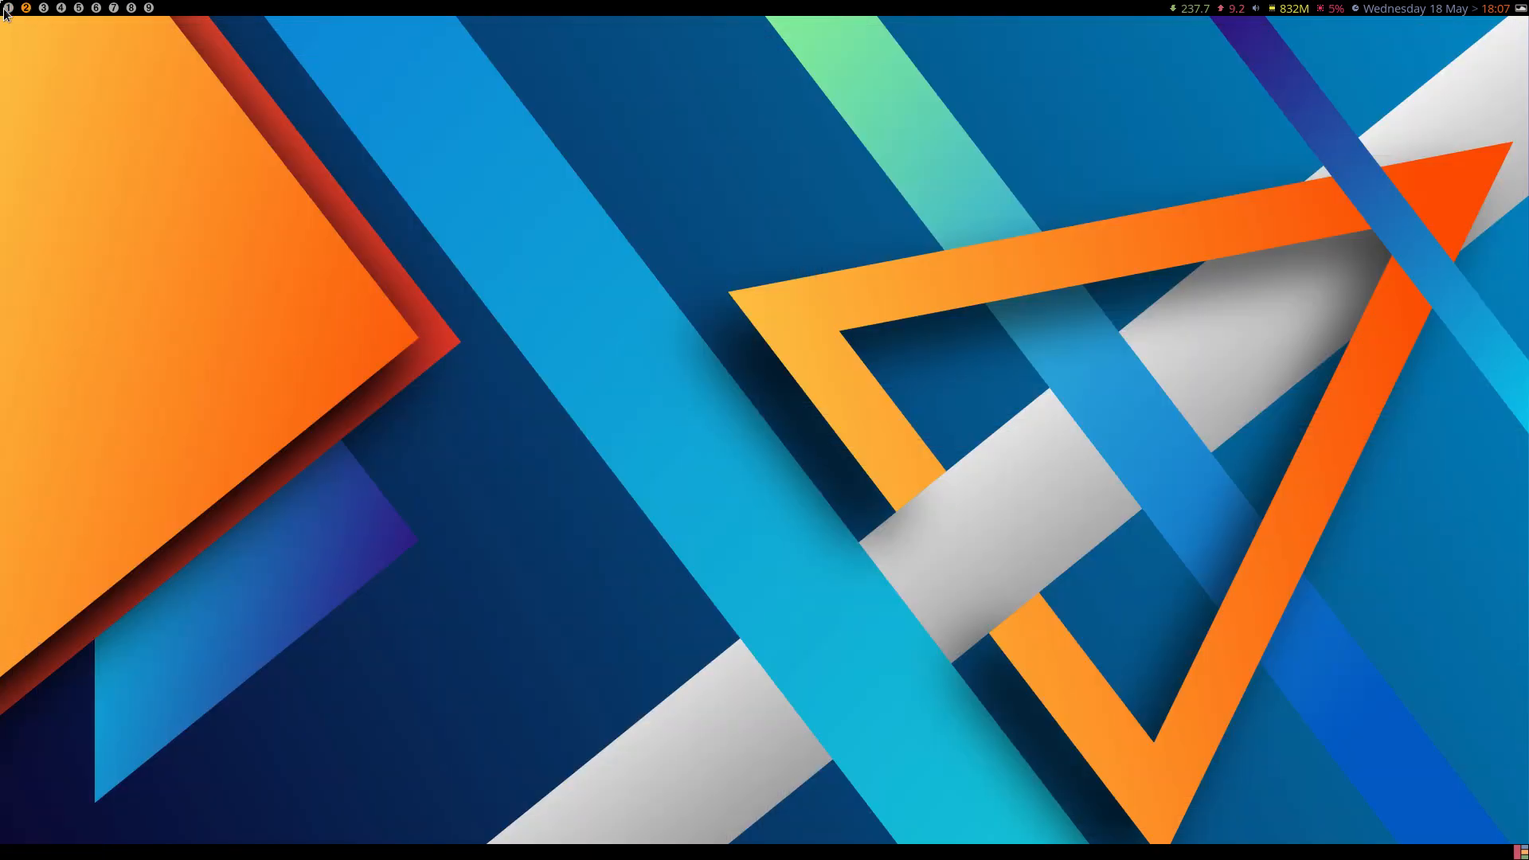
{"action": "left_click", "coordinate": [6, 11]}
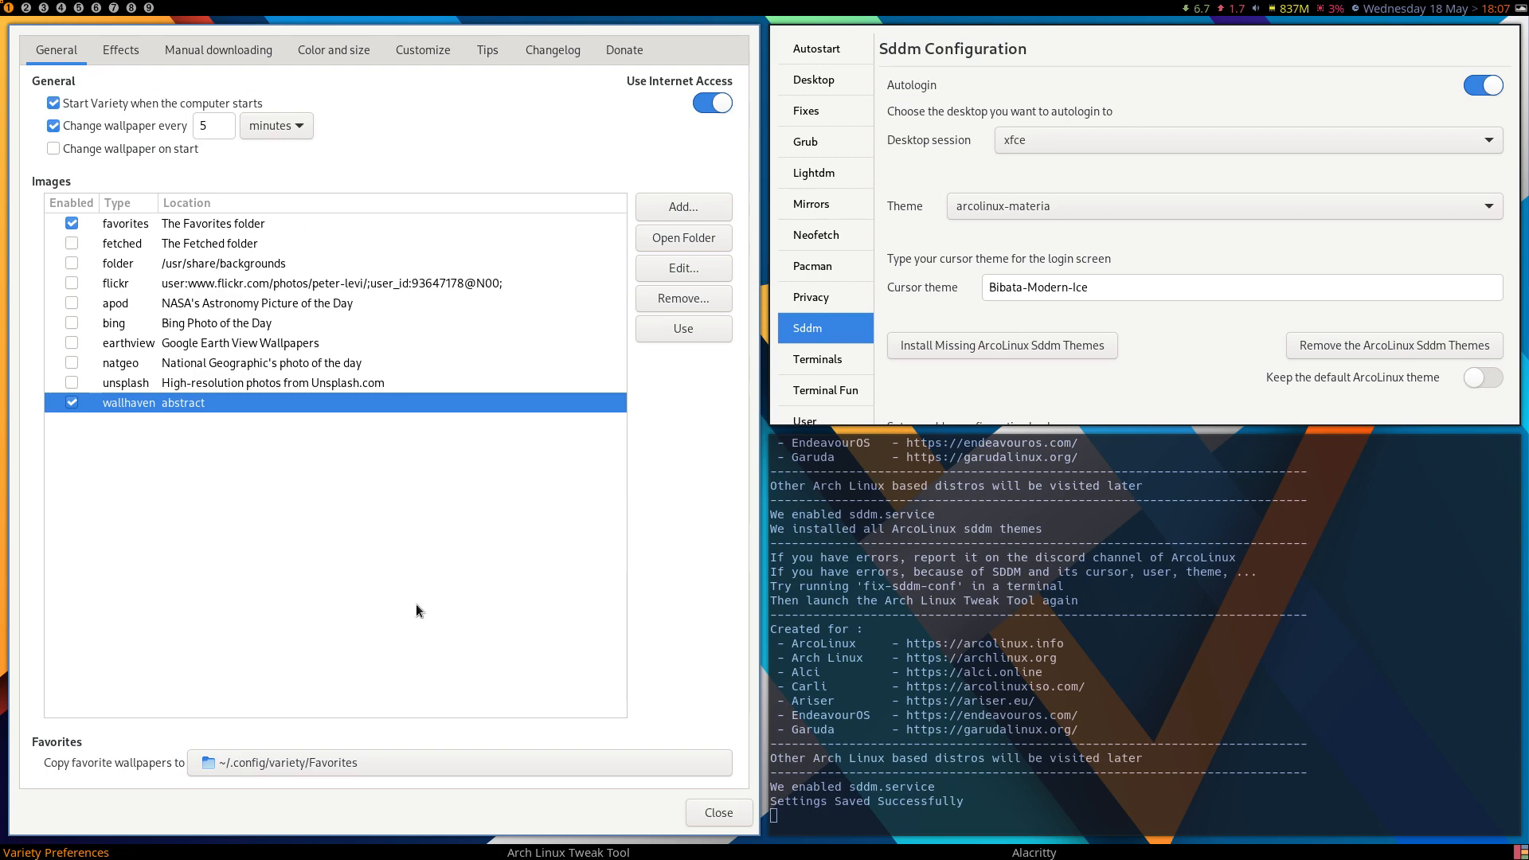
{"action": "key", "text": "super+q"}
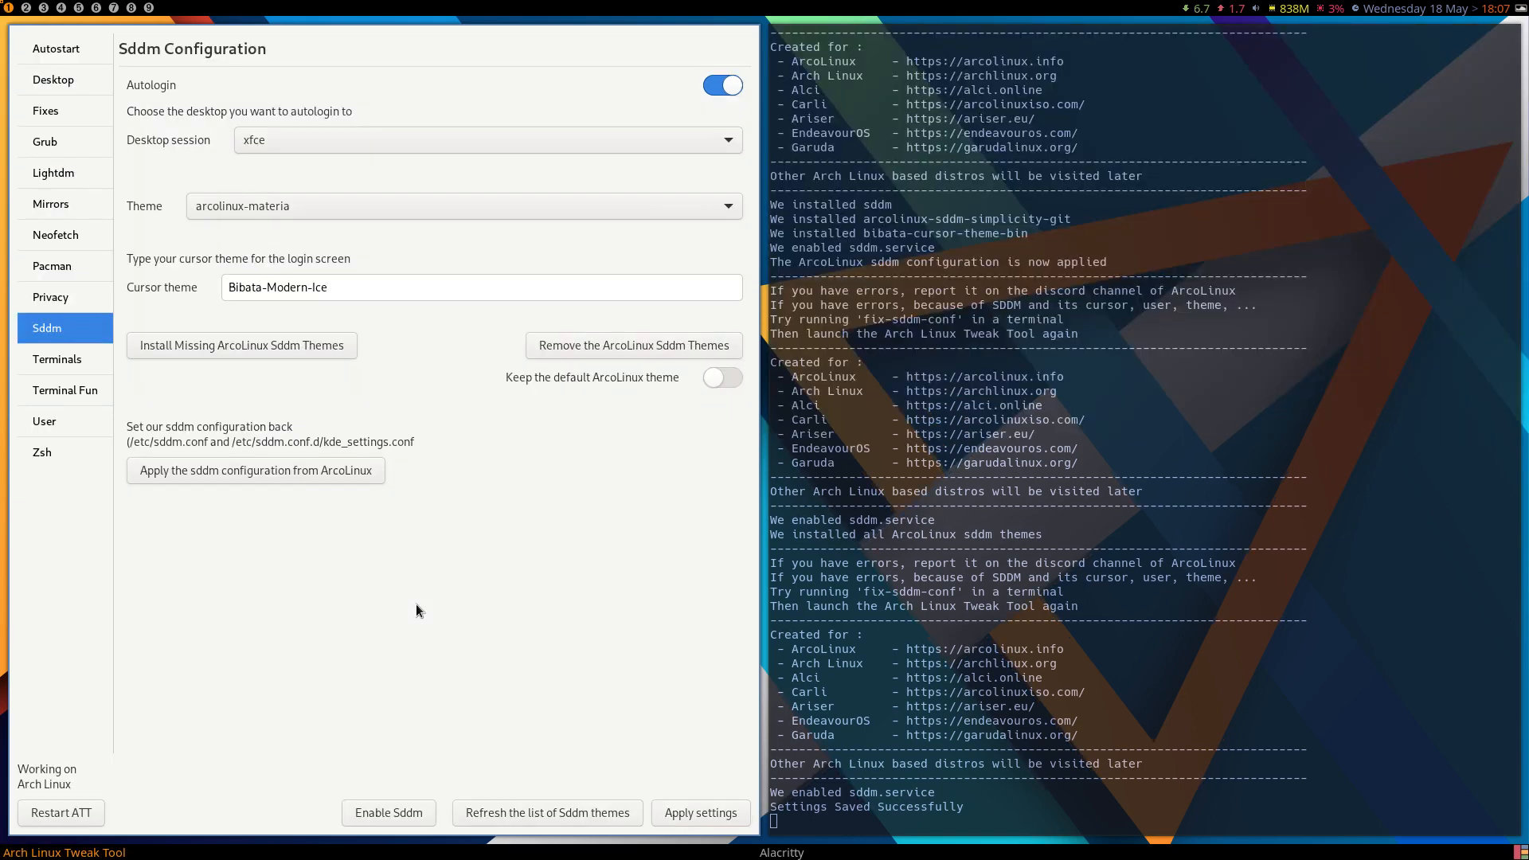
Show the Terminals settings in the Arch Linux Tweak Tool and run neofetch in a new Alacritty terminal.
{"action": "left_click", "coordinate": [60, 357]}
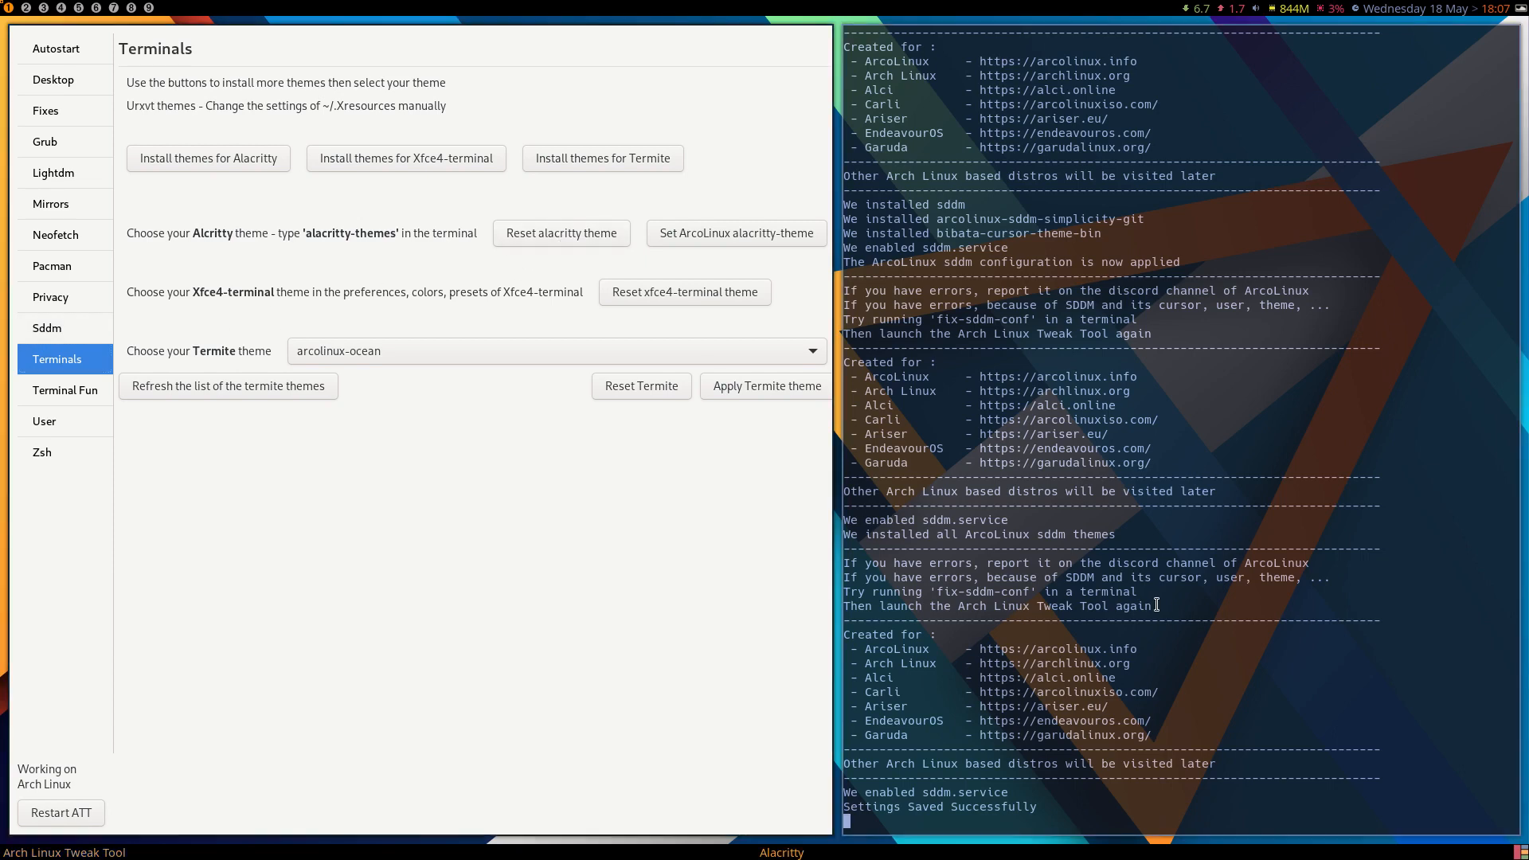
{"action": "key", "text": "super+Return"}
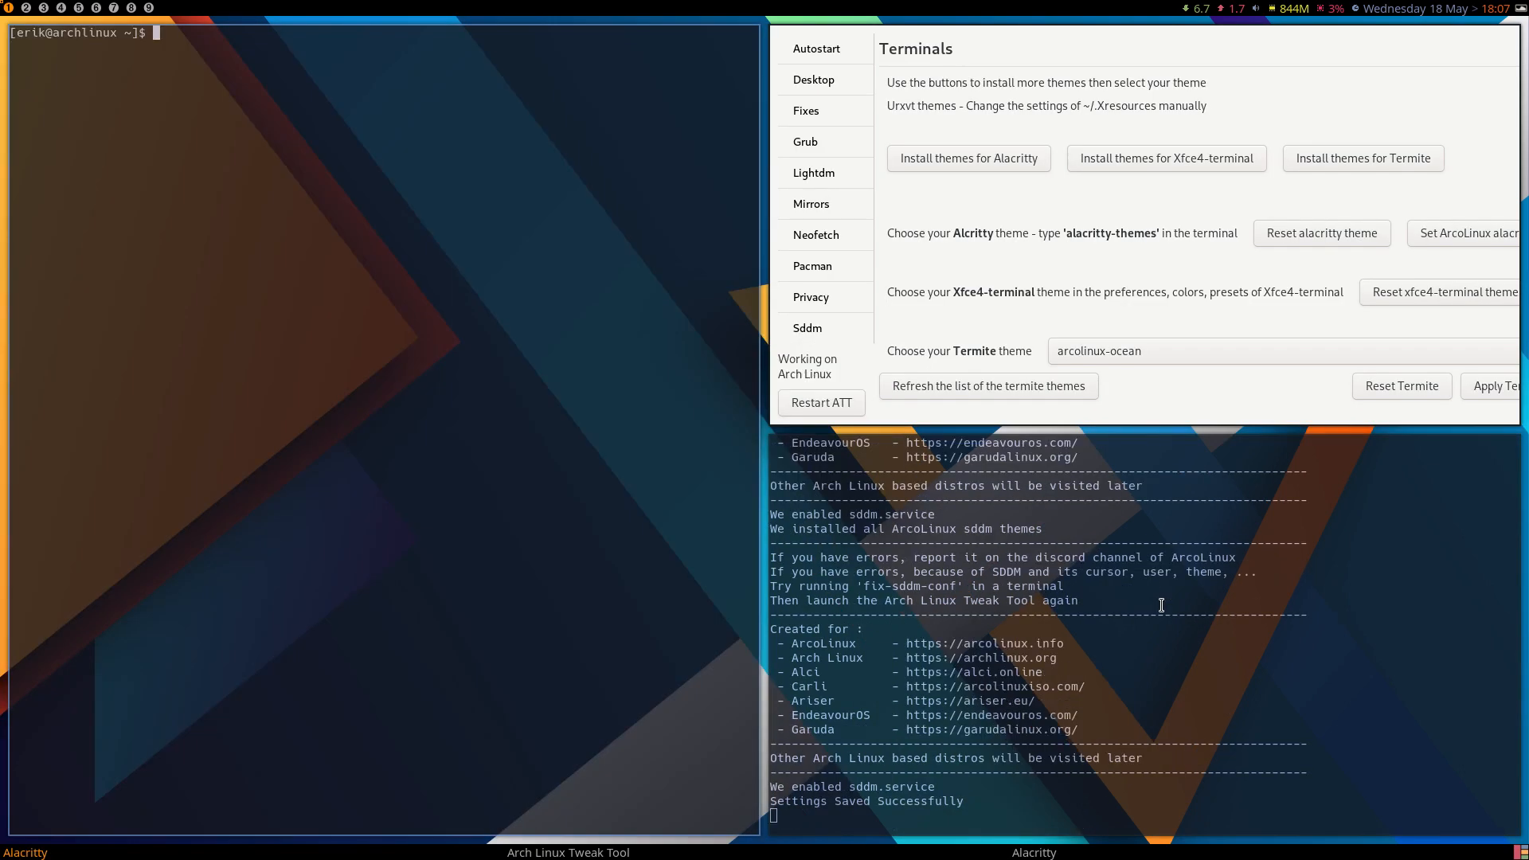
{"action": "type", "text": "neofetch"}
{"action": "key", "text": "Return"}
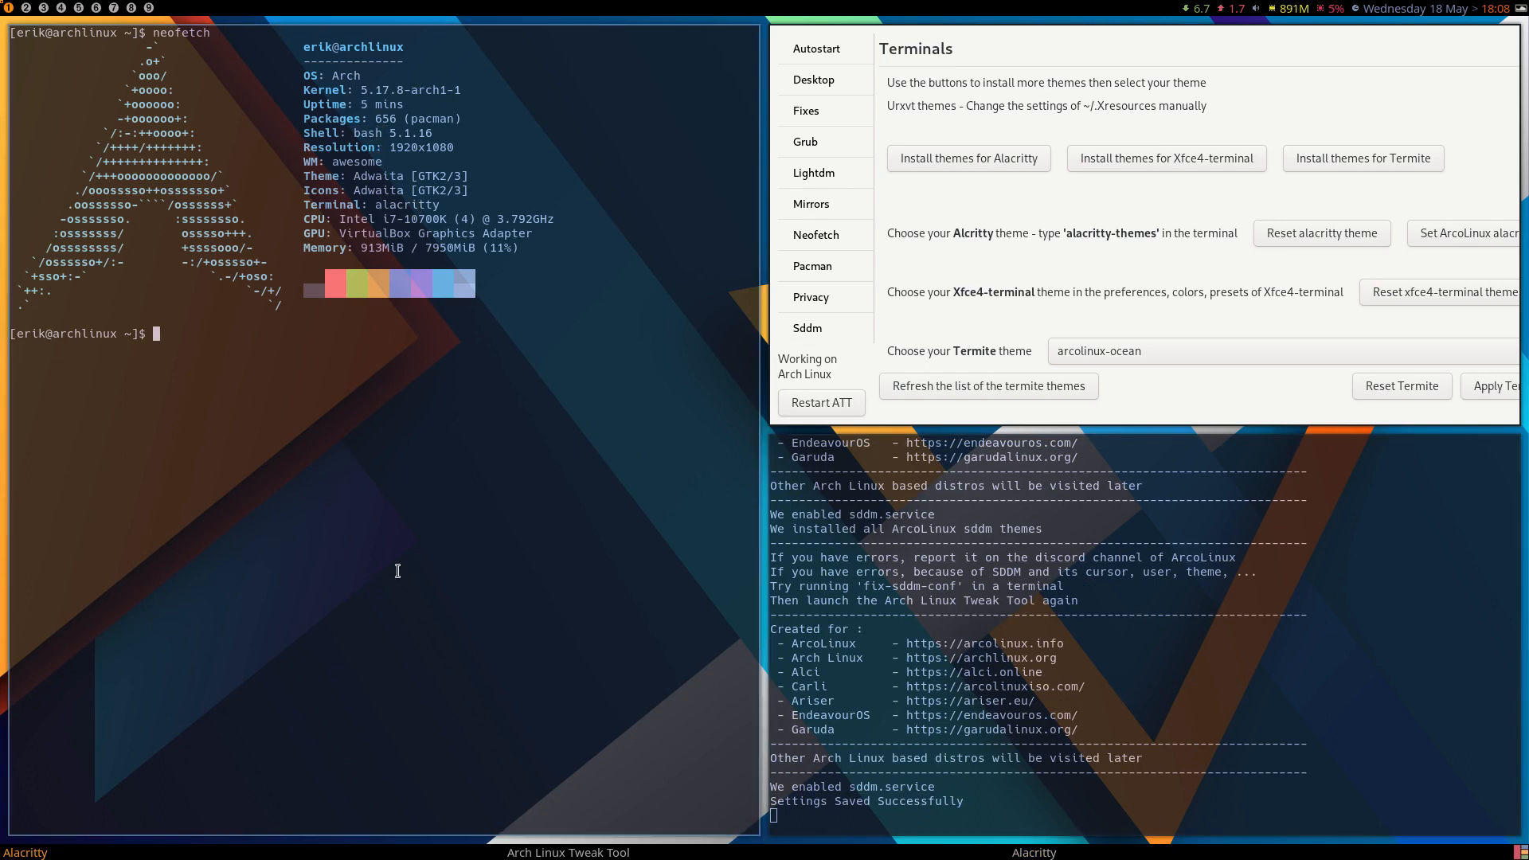
Install the themes for Alacritty and run alacritty-themes in the terminal.
{"action": "left_click", "coordinate": [958, 158]}
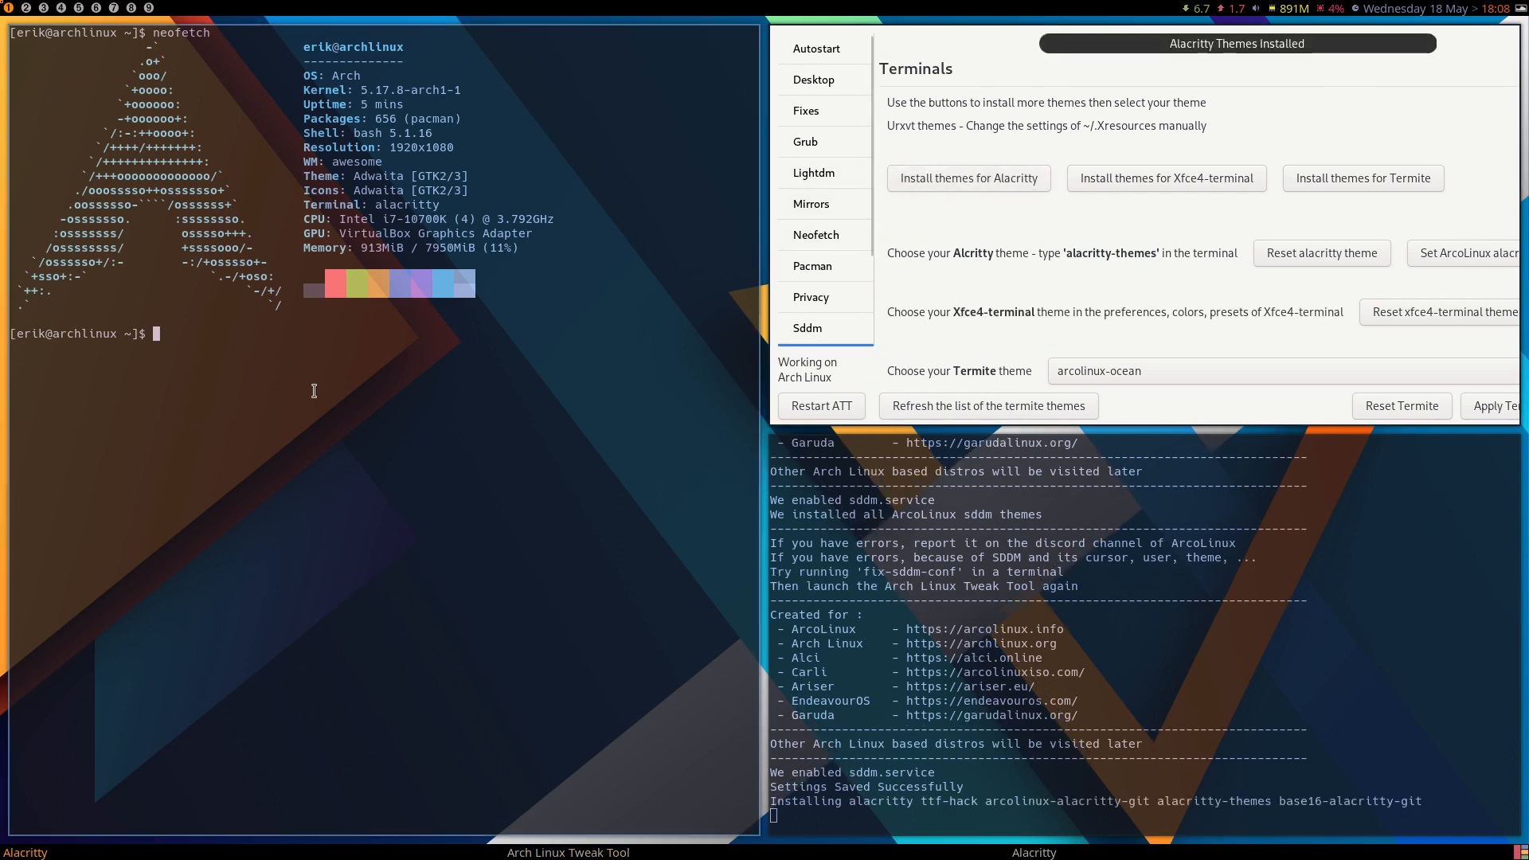
{"action": "type", "text": "alacritty"}
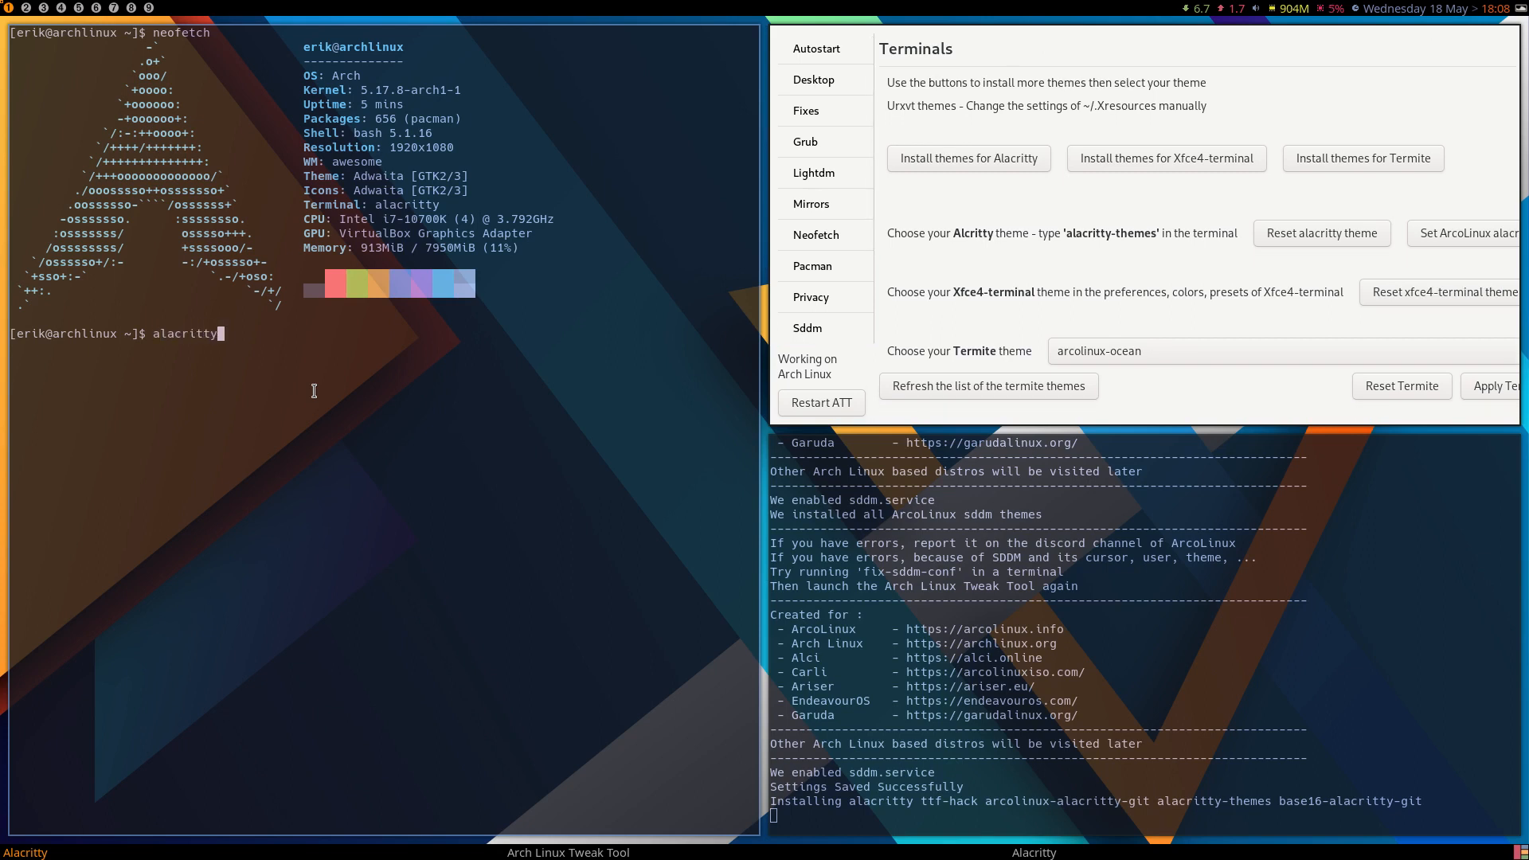
{"action": "type", "text": "-themes"}
{"action": "key", "text": "Return"}
Browse through the Alacritty theme list with its live preview and apply the IR-Black theme.
{"action": "key", "text": "Down"}
{"action": "key", "text": "Down"}
{"action": "key", "text": "Down"}
{"action": "key", "text": "Down"}
{"action": "key", "text": "Down"}
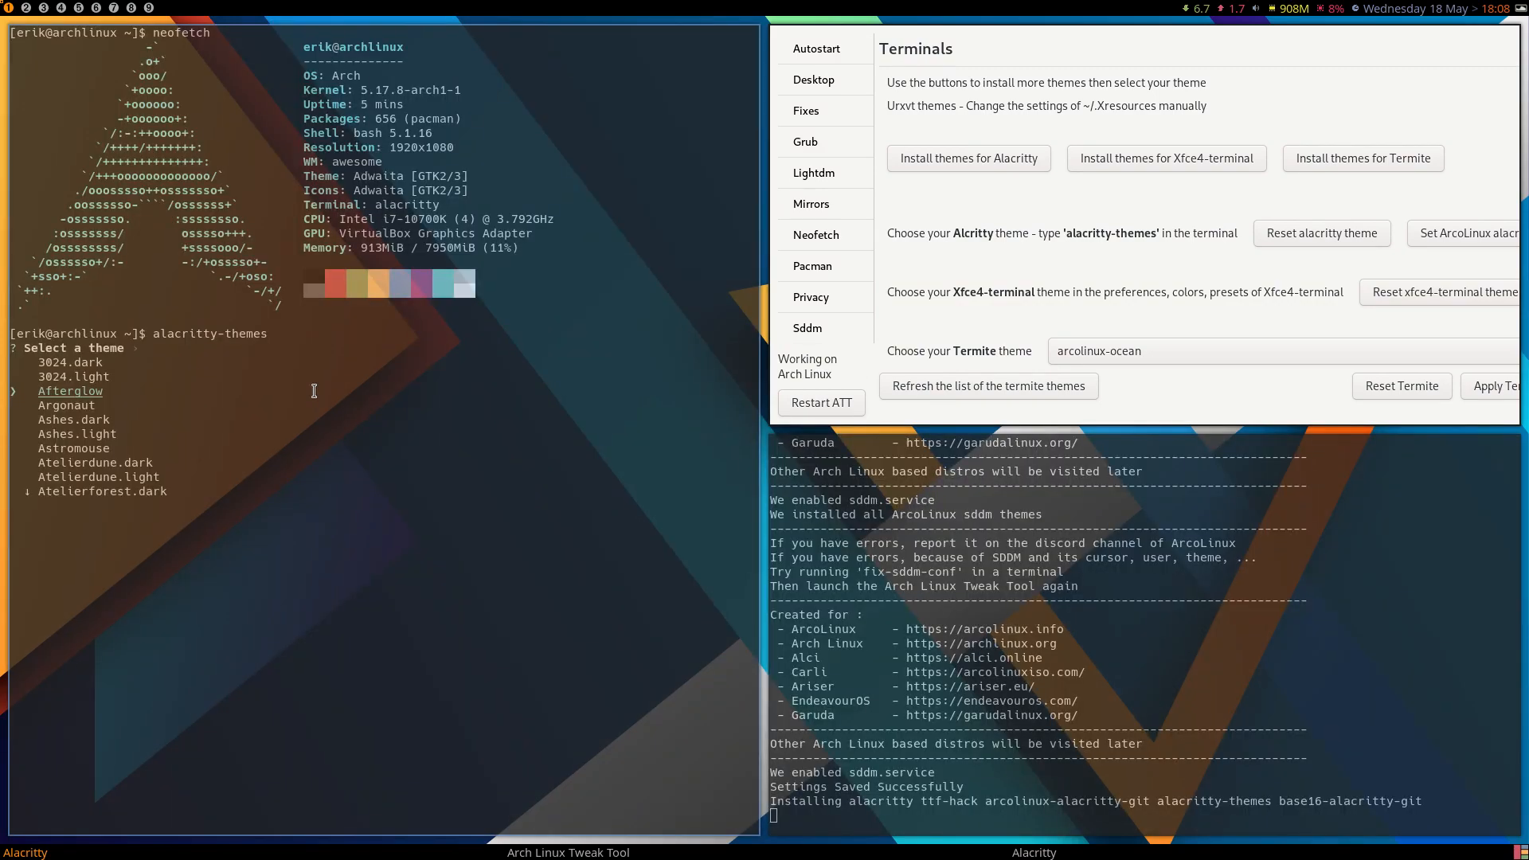
{"action": "key", "text": "Down"}
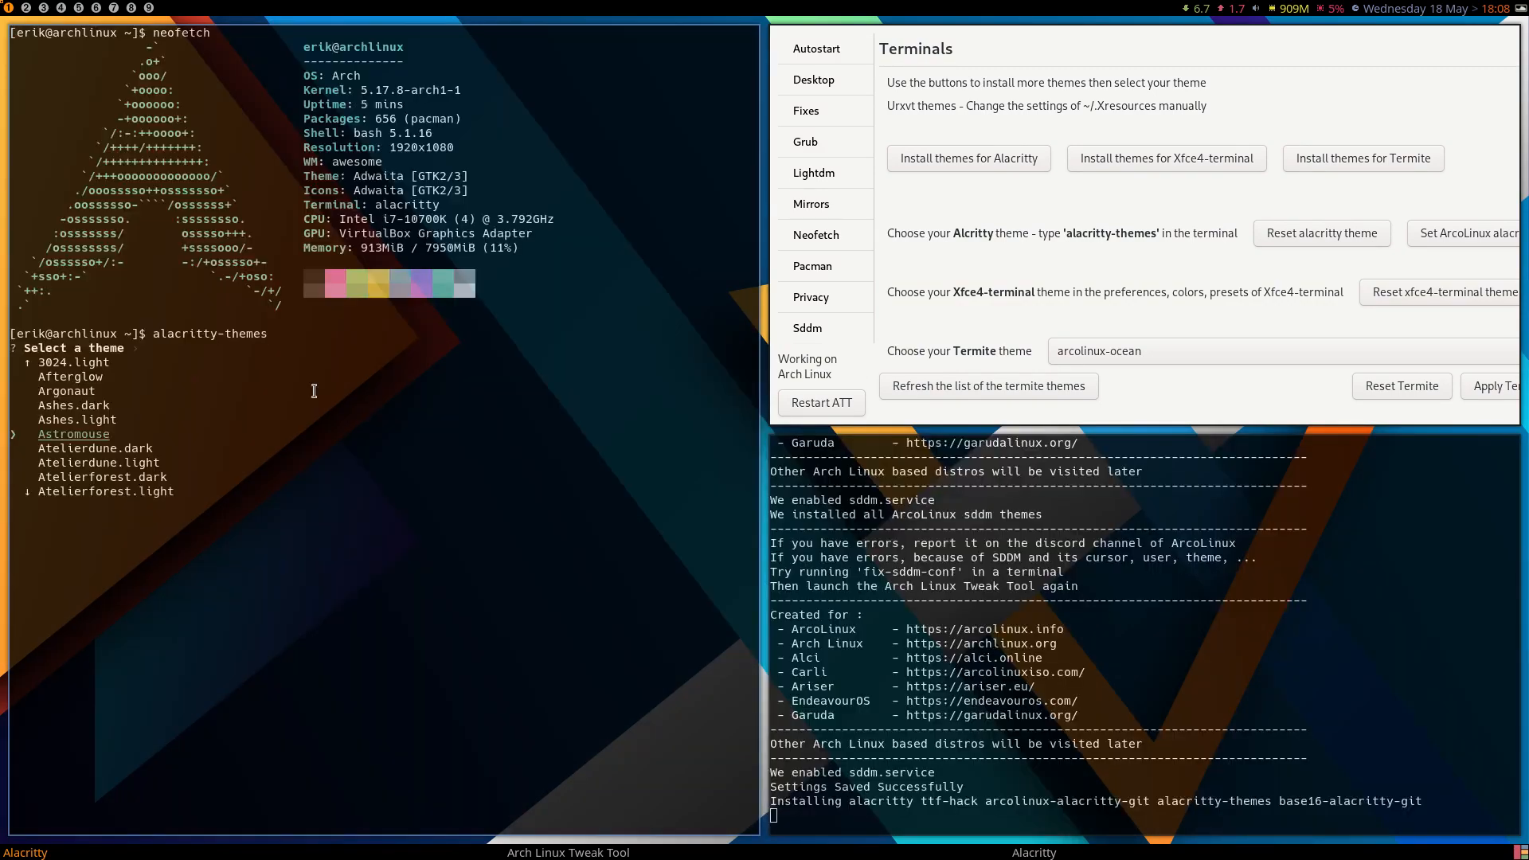
{"action": "key", "text": "Down"}
{"action": "key", "text": "Down"}
{"action": "key", "text": "Down"}
{"action": "key", "text": "Down"}
{"action": "key", "text": "Down"}
{"action": "key", "text": "Down"}
{"action": "key", "text": "Down"}
{"action": "key", "text": "Down"}
{"action": "key", "text": "Down"}
{"action": "key", "text": "Down"}
{"action": "key", "text": "Down"}
{"action": "key", "text": "Down"}
{"action": "key", "text": "Down"}
{"action": "key", "text": "Down"}
{"action": "key", "text": "Down"}
{"action": "key", "text": "Down"}
{"action": "key", "text": "Down"}
{"action": "key", "text": "Down"}
{"action": "key", "text": "Down"}
{"action": "key", "text": "Down"}
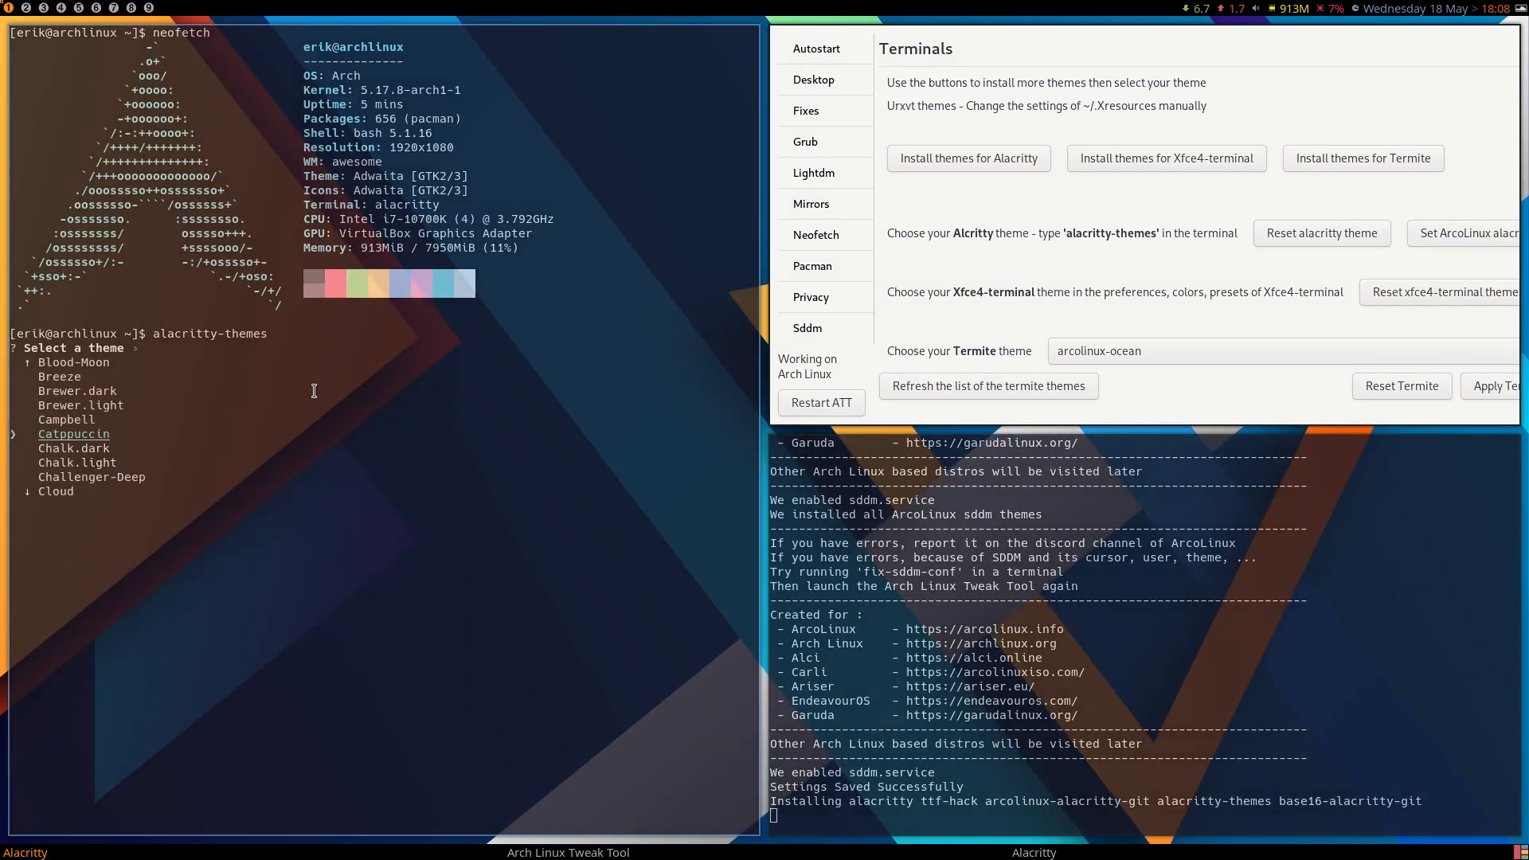
{"action": "key", "text": "Down"}
{"action": "key", "text": "Down"}
{"action": "key", "text": "Down"}
{"action": "key", "text": "Down"}
{"action": "key", "text": "Down"}
{"action": "key", "text": "Down"}
{"action": "key", "text": "Down"}
{"action": "key", "text": "Down"}
{"action": "key", "text": "Down"}
{"action": "key", "text": "Down"}
{"action": "key", "text": "Down"}
{"action": "key", "text": "Down"}
{"action": "key", "text": "Down"}
{"action": "key", "text": "Down"}
{"action": "key", "text": "Down"}
{"action": "key", "text": "Down"}
{"action": "key", "text": "Down"}
{"action": "key", "text": "Down"}
{"action": "key", "text": "Down"}
{"action": "key", "text": "Down"}
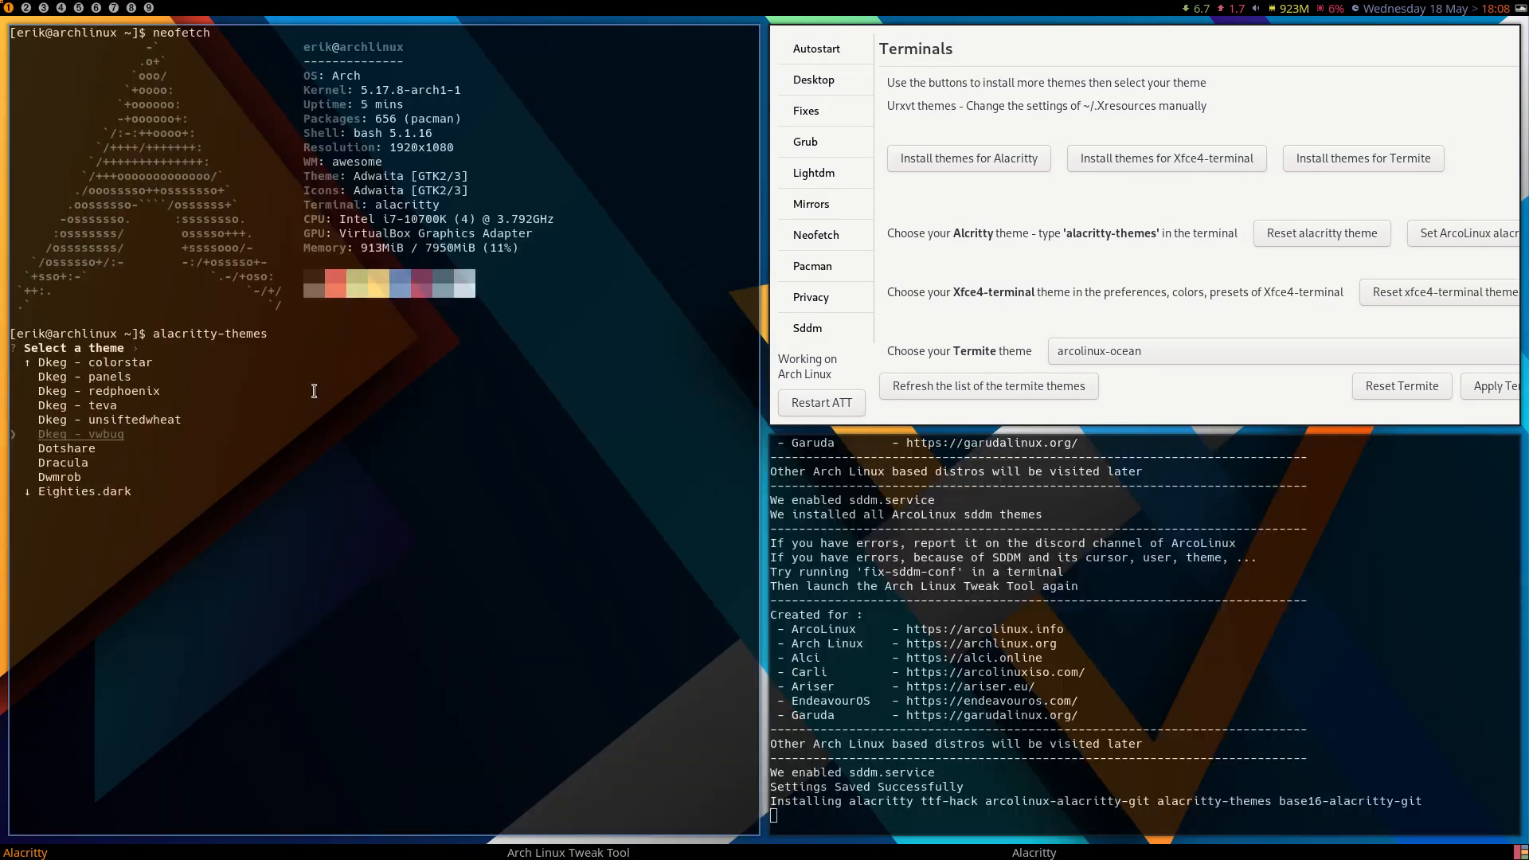
{"action": "key", "text": "Down"}
{"action": "key", "text": "Down"}
{"action": "key", "text": "Down"}
{"action": "key", "text": "Down"}
{"action": "key", "text": "Down"}
{"action": "key", "text": "Down"}
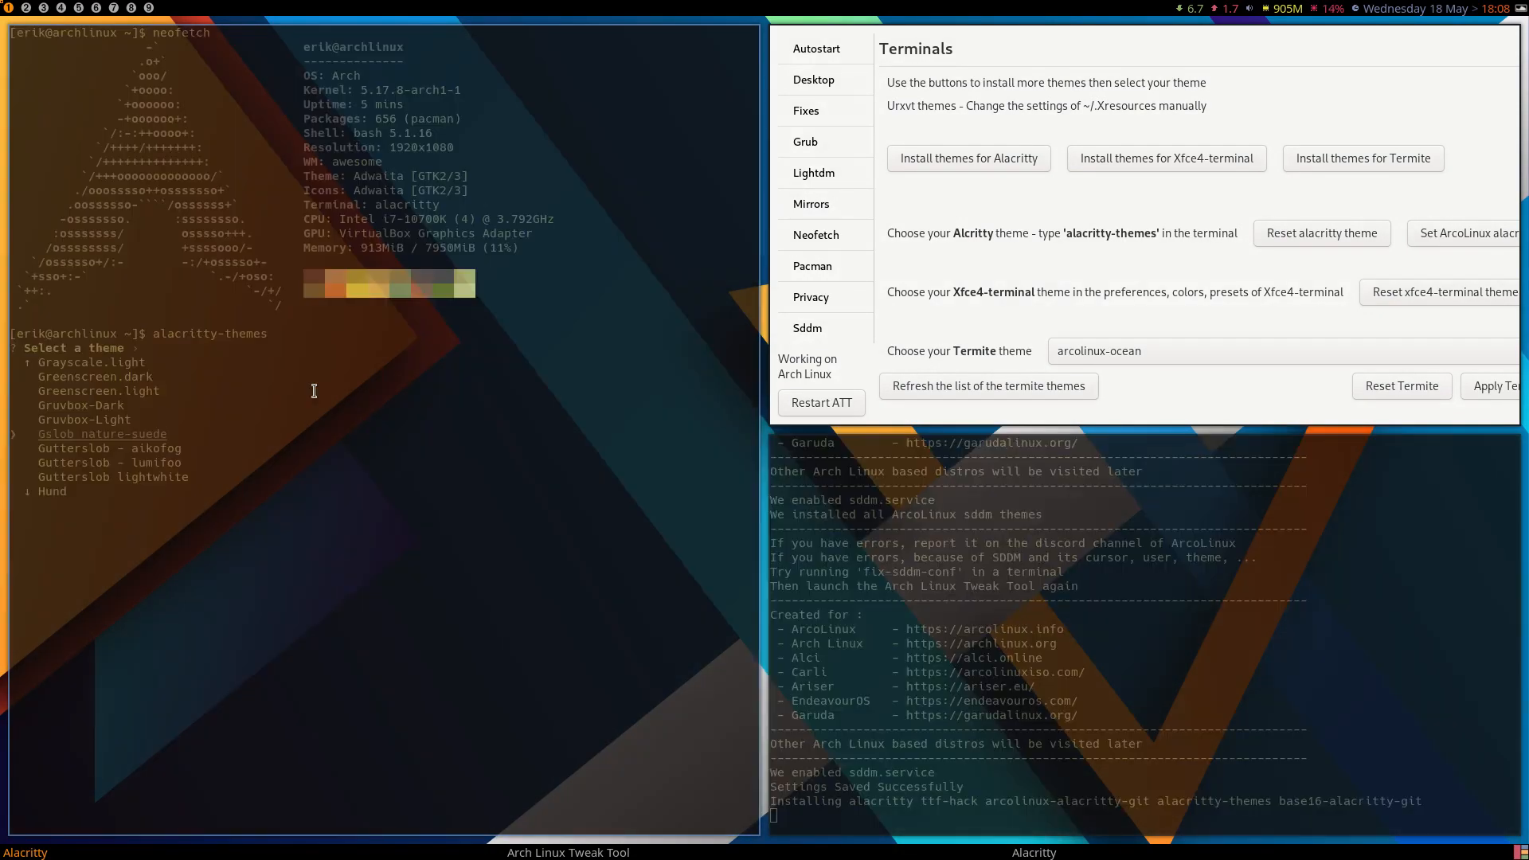
{"action": "key", "text": "Up"}
{"action": "key", "text": "Up"}
{"action": "key", "text": "Up"}
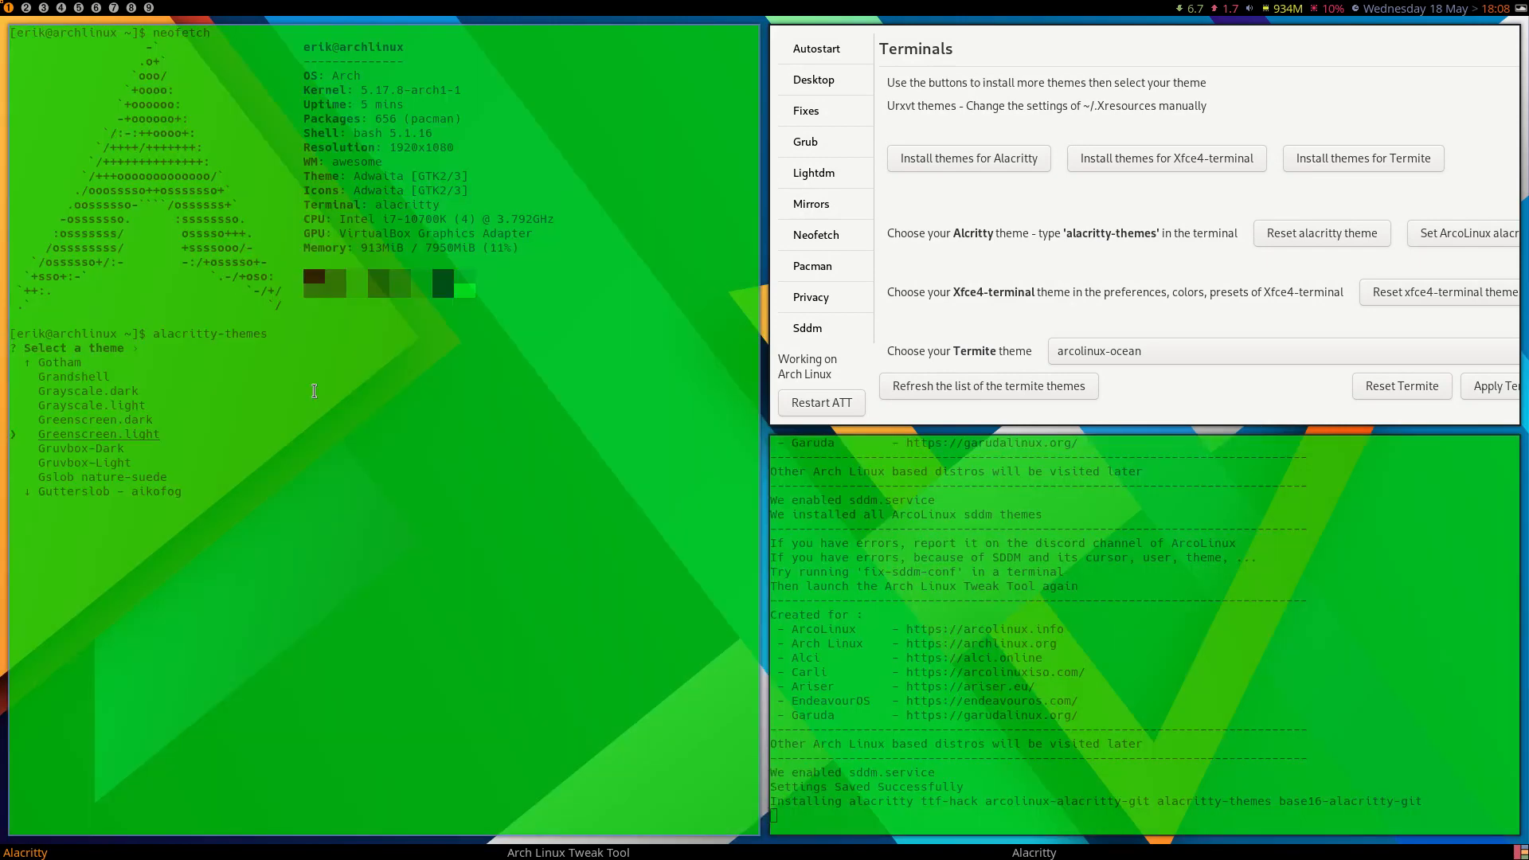
{"action": "key", "text": "Up"}
{"action": "key", "text": "Up"}
{"action": "key", "text": "Up"}
{"action": "key", "text": "Up"}
{"action": "key", "text": "Up"}
{"action": "key", "text": "Up"}
{"action": "key", "text": "Up"}
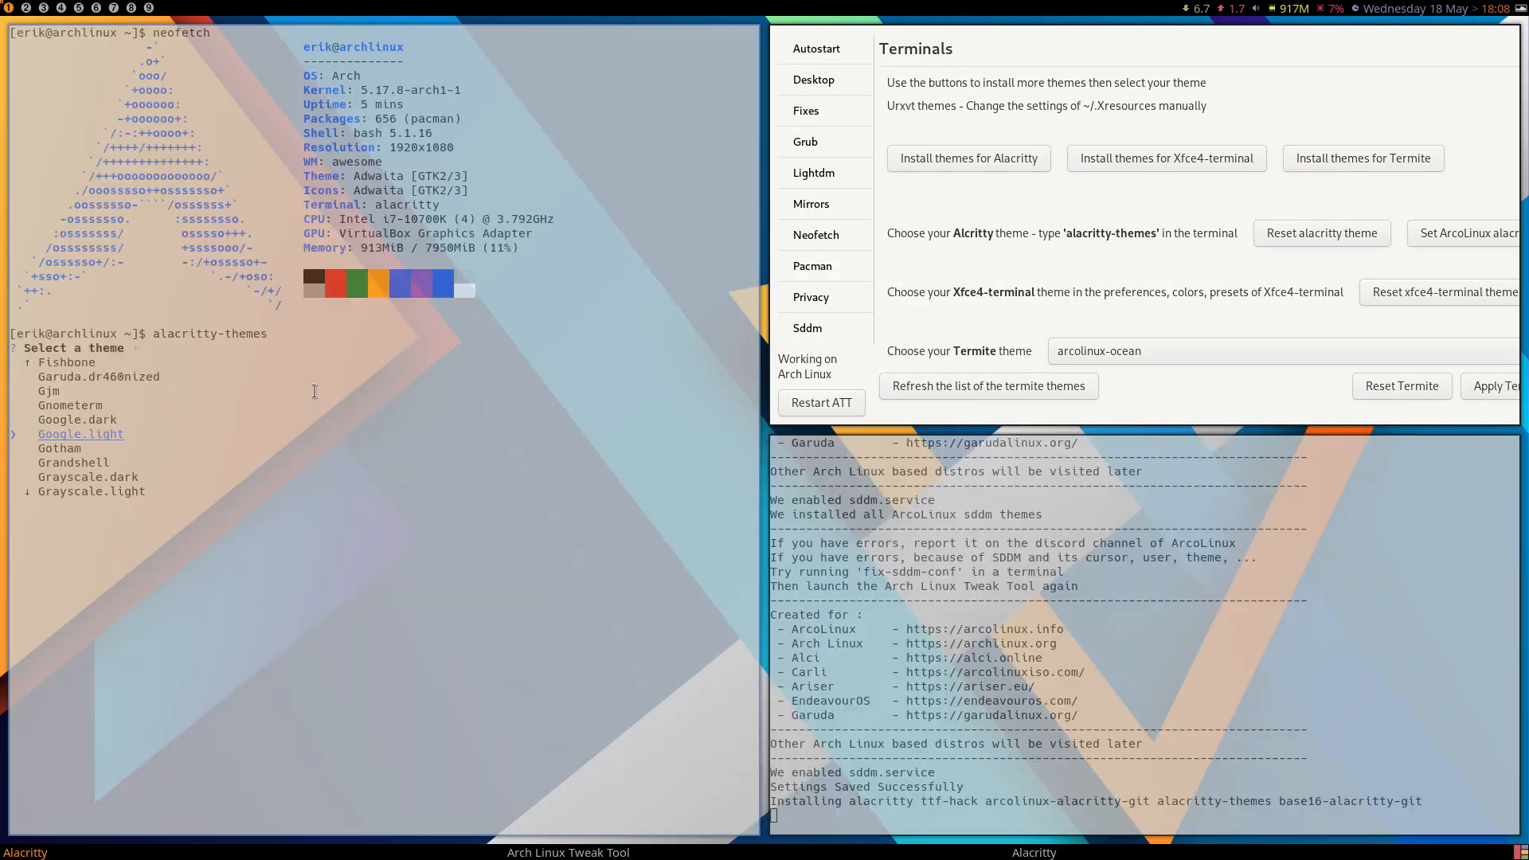
{"action": "key", "text": "Up"}
{"action": "key", "text": "Down"}
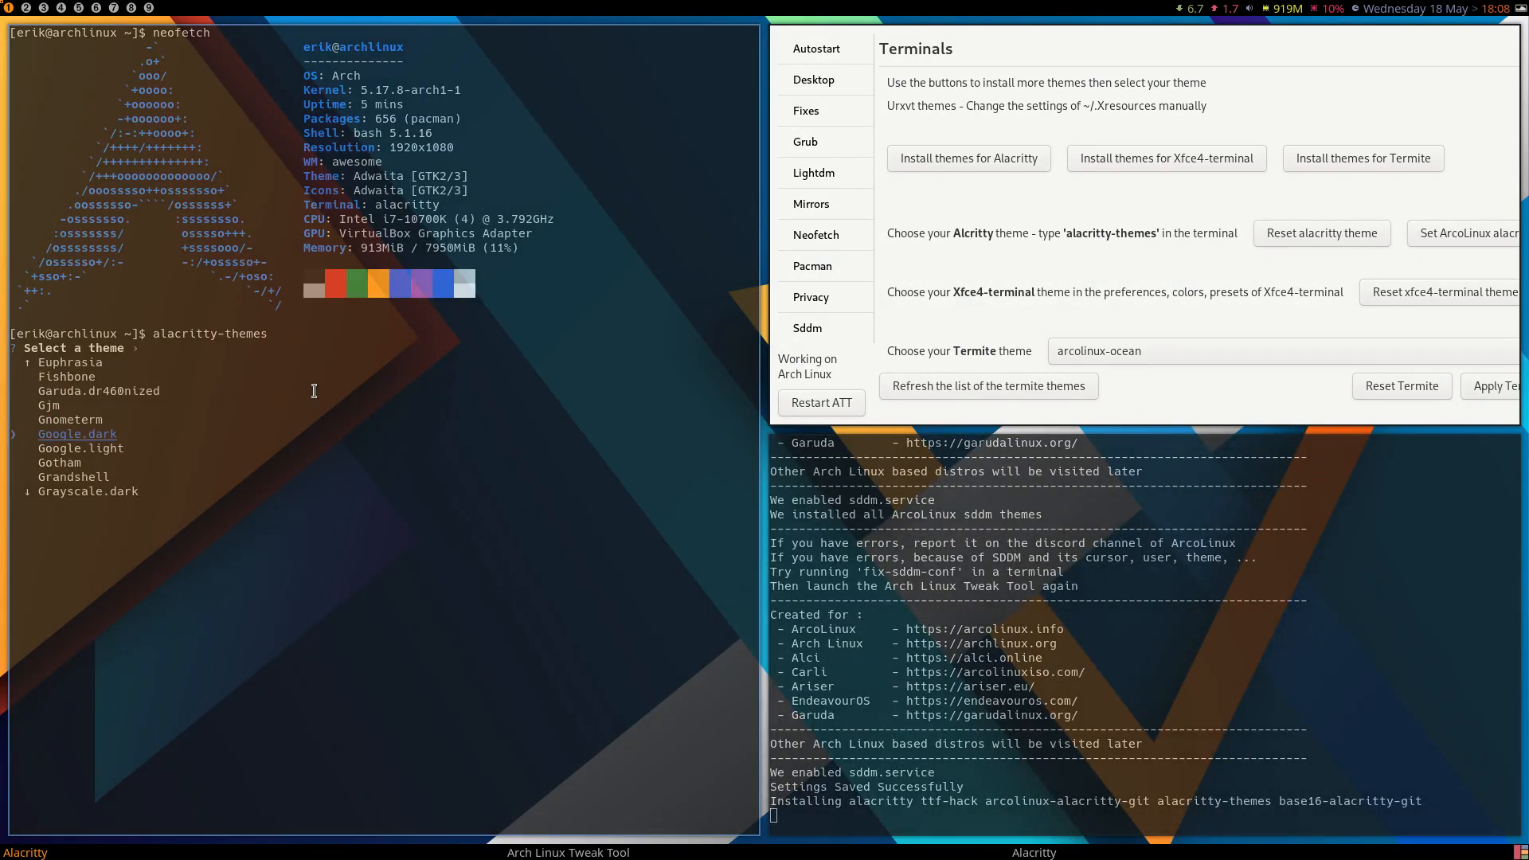
{"action": "key", "text": "Down"}
{"action": "key", "text": "Down"}
{"action": "key", "text": "Down"}
{"action": "key", "text": "Down"}
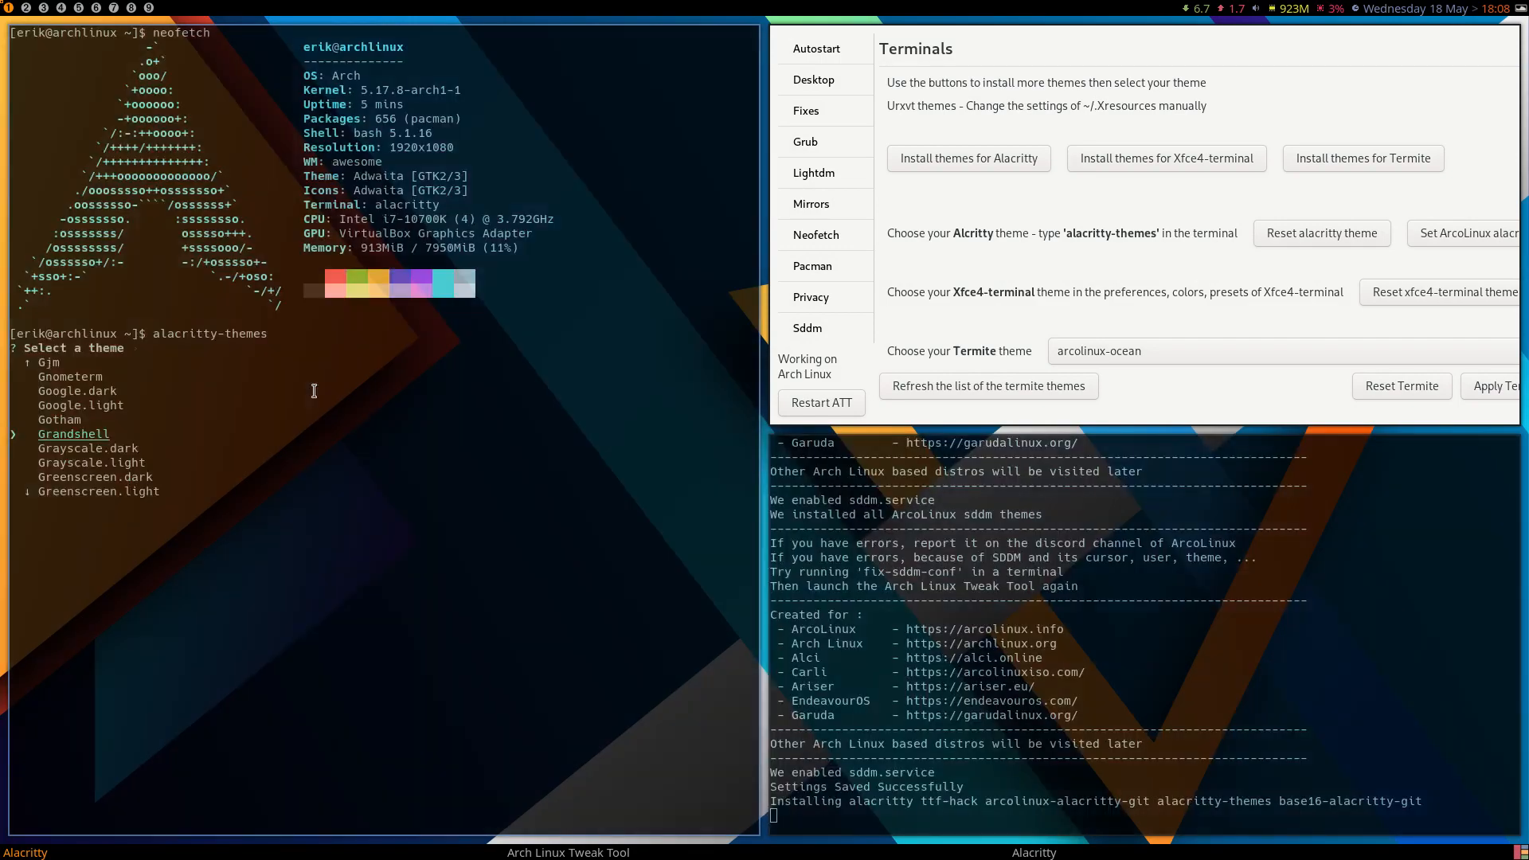
{"action": "key", "text": "Down"}
{"action": "key", "text": "Down"}
{"action": "key", "text": "Down"}
{"action": "key", "text": "Down"}
{"action": "key", "text": "Down"}
{"action": "key", "text": "Down"}
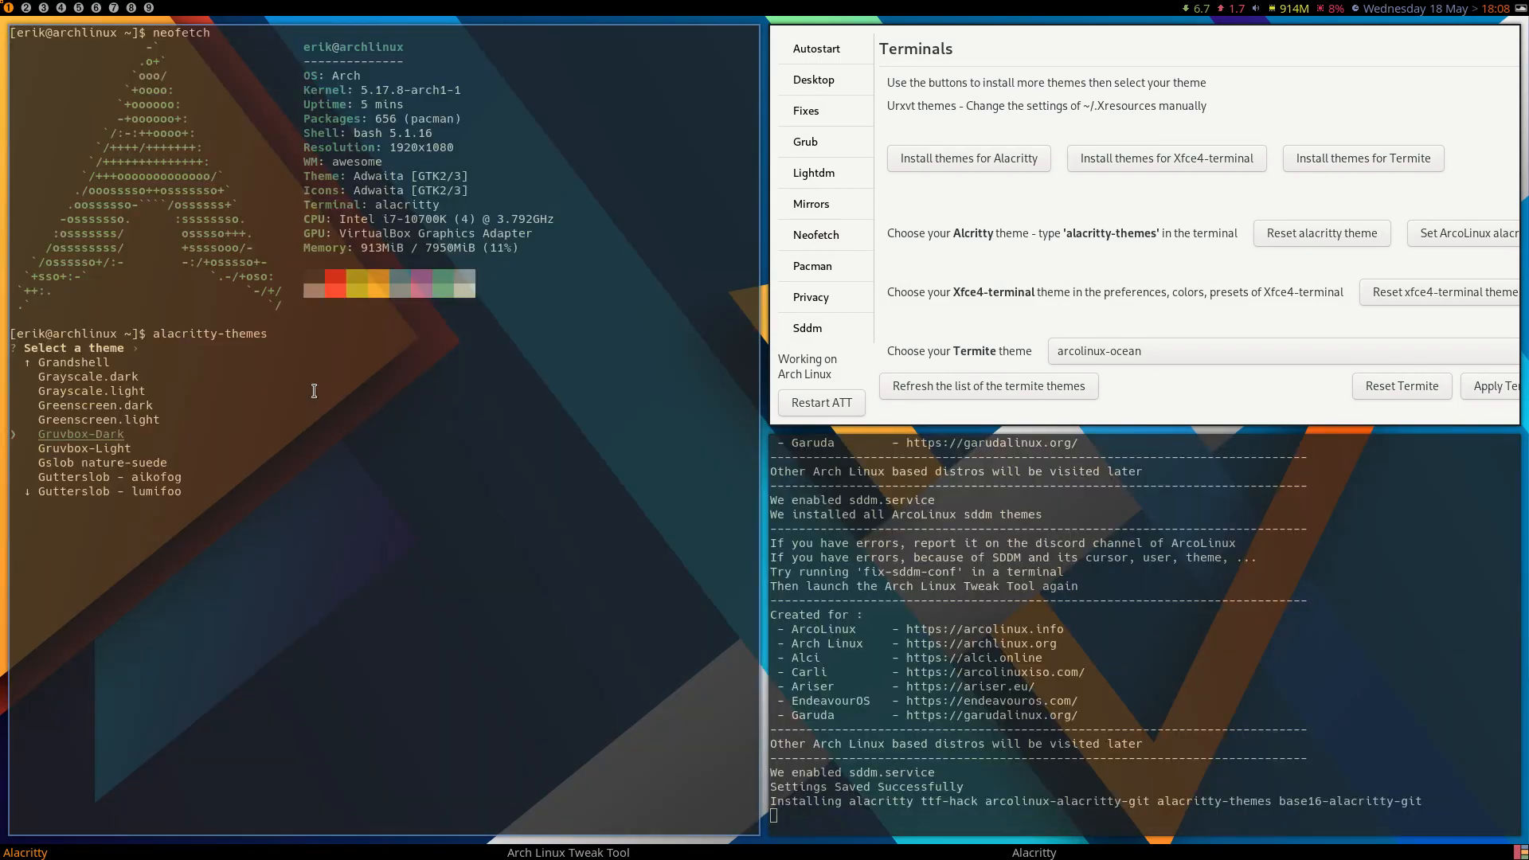
{"action": "key", "text": "Down"}
{"action": "key", "text": "Down"}
{"action": "key", "text": "Down"}
{"action": "key", "text": "Down"}
{"action": "key", "text": "Down"}
{"action": "key", "text": "Down"}
{"action": "key", "text": "Down"}
{"action": "key", "text": "Down"}
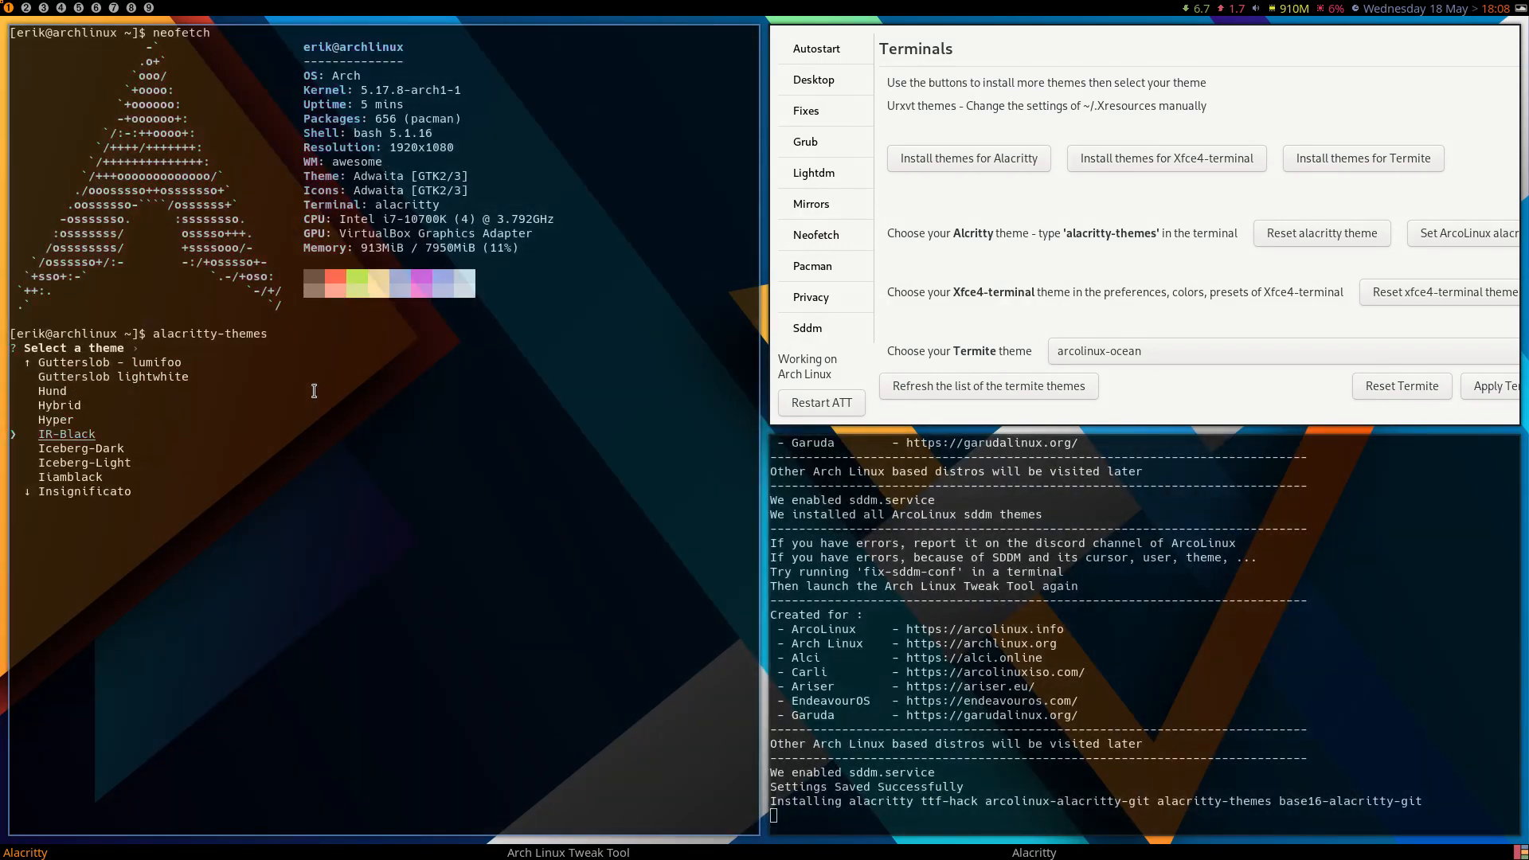
{"action": "key", "text": "Up"}
{"action": "key", "text": "Return"}
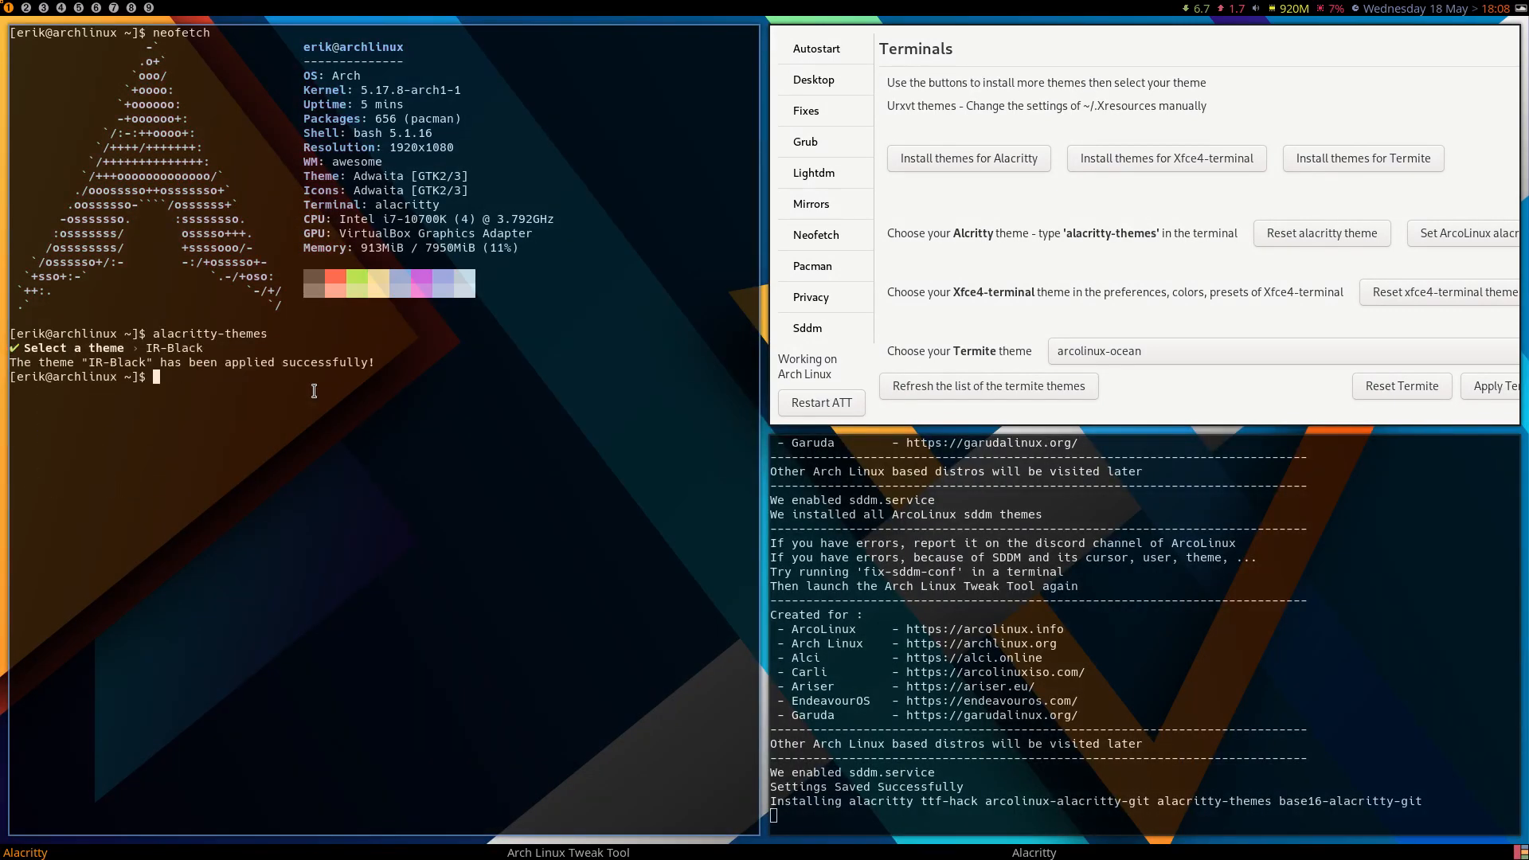
Run neofetch in a second new terminal to check the theme, and close both neofetch terminals.
{"action": "key", "text": "super+Return"}
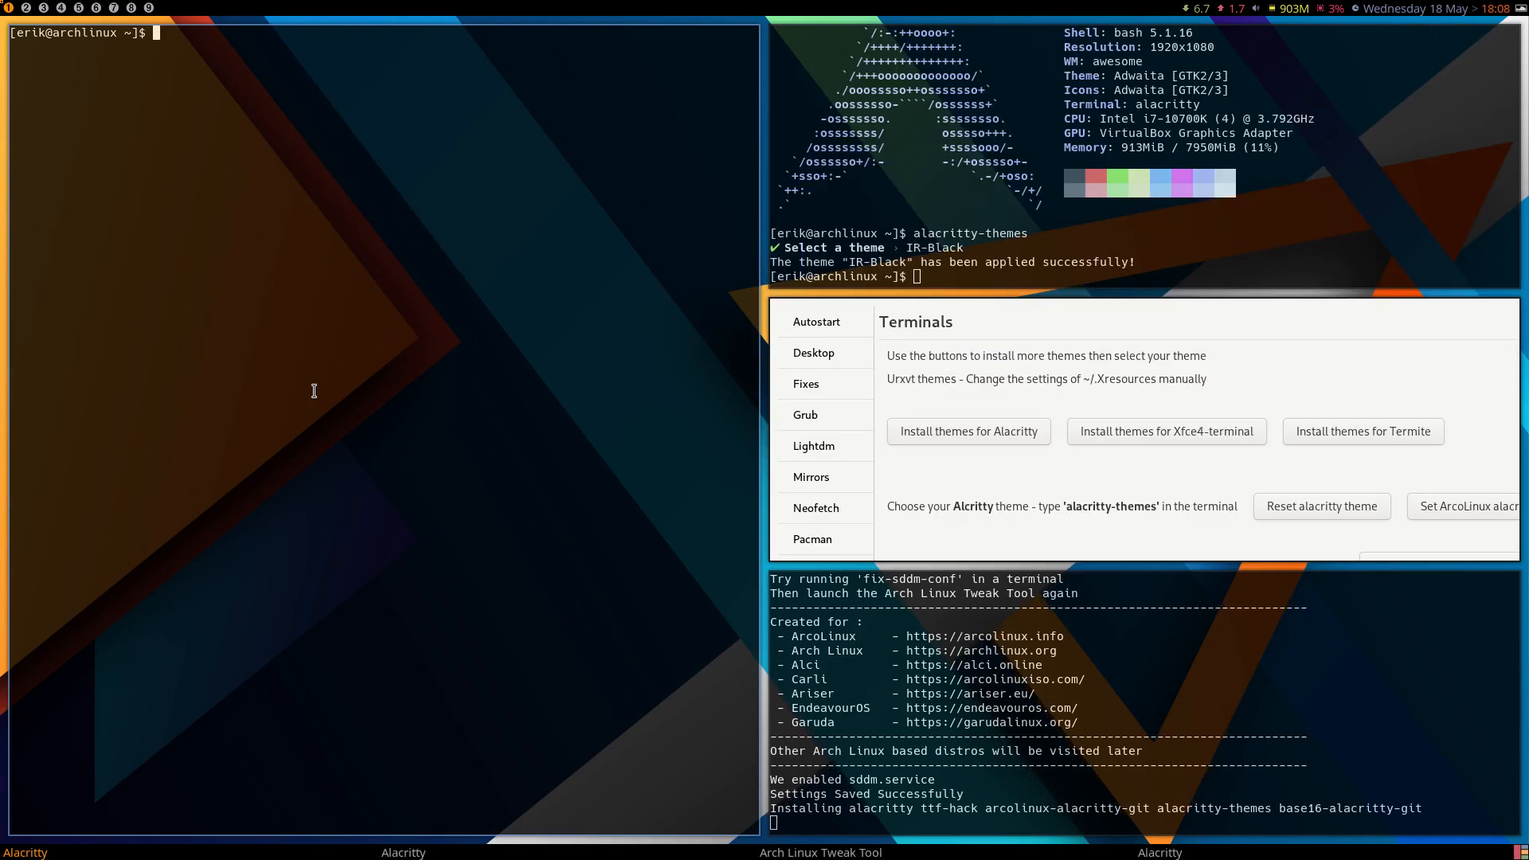
{"action": "type", "text": "neofetch"}
{"action": "key", "text": "Return"}
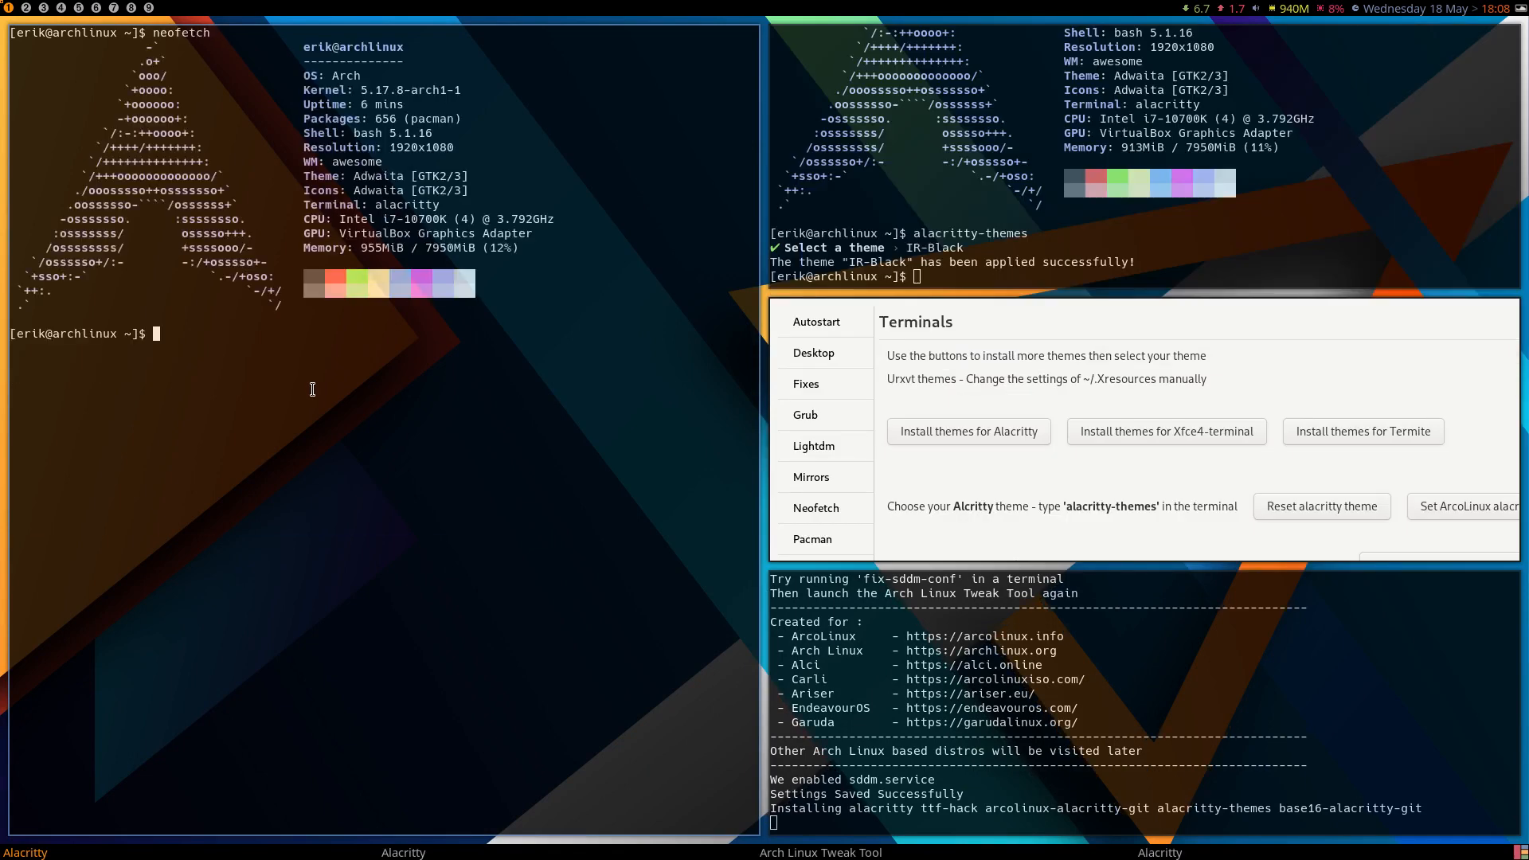
{"action": "key", "text": "super+q"}
{"action": "key", "text": "super+q"}
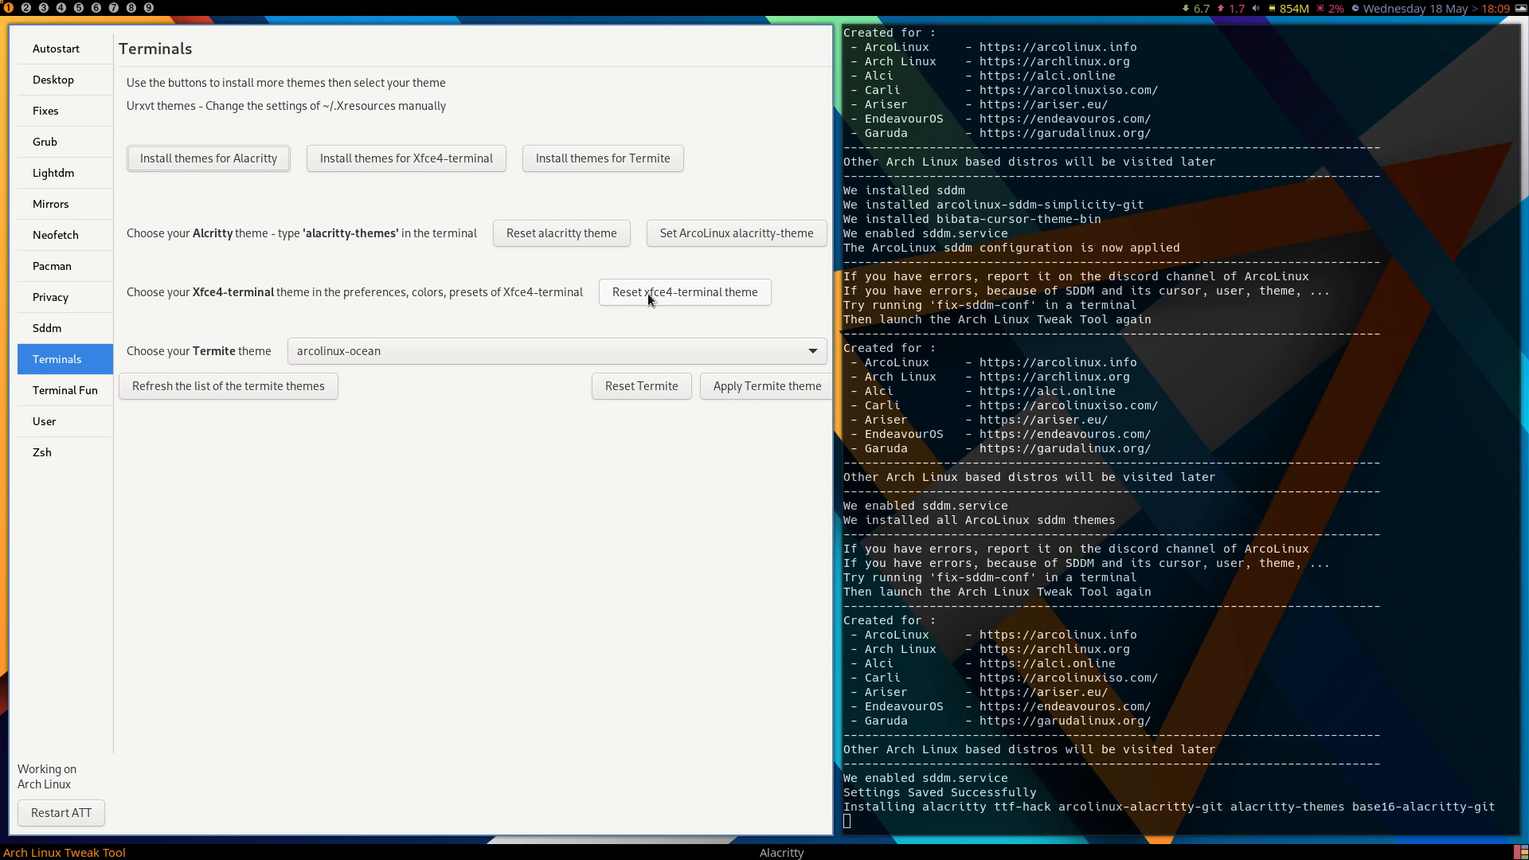
Reset the Alacritty theme, try the ArcoLinux alacritty-theme, and reset the Alacritty theme again.
{"action": "left_click", "coordinate": [576, 237]}
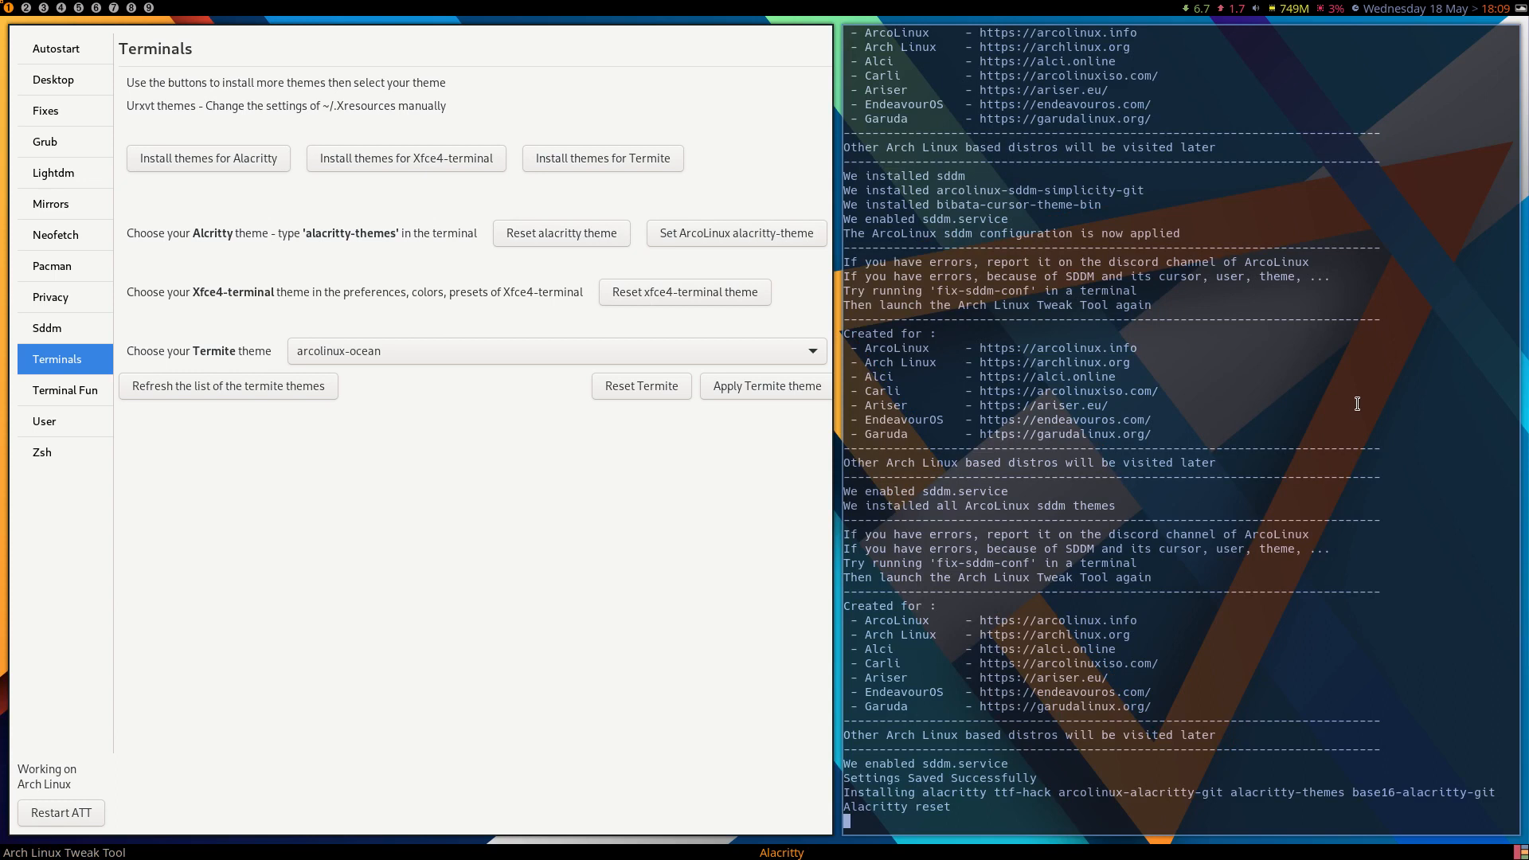
{"action": "left_click", "coordinate": [759, 233]}
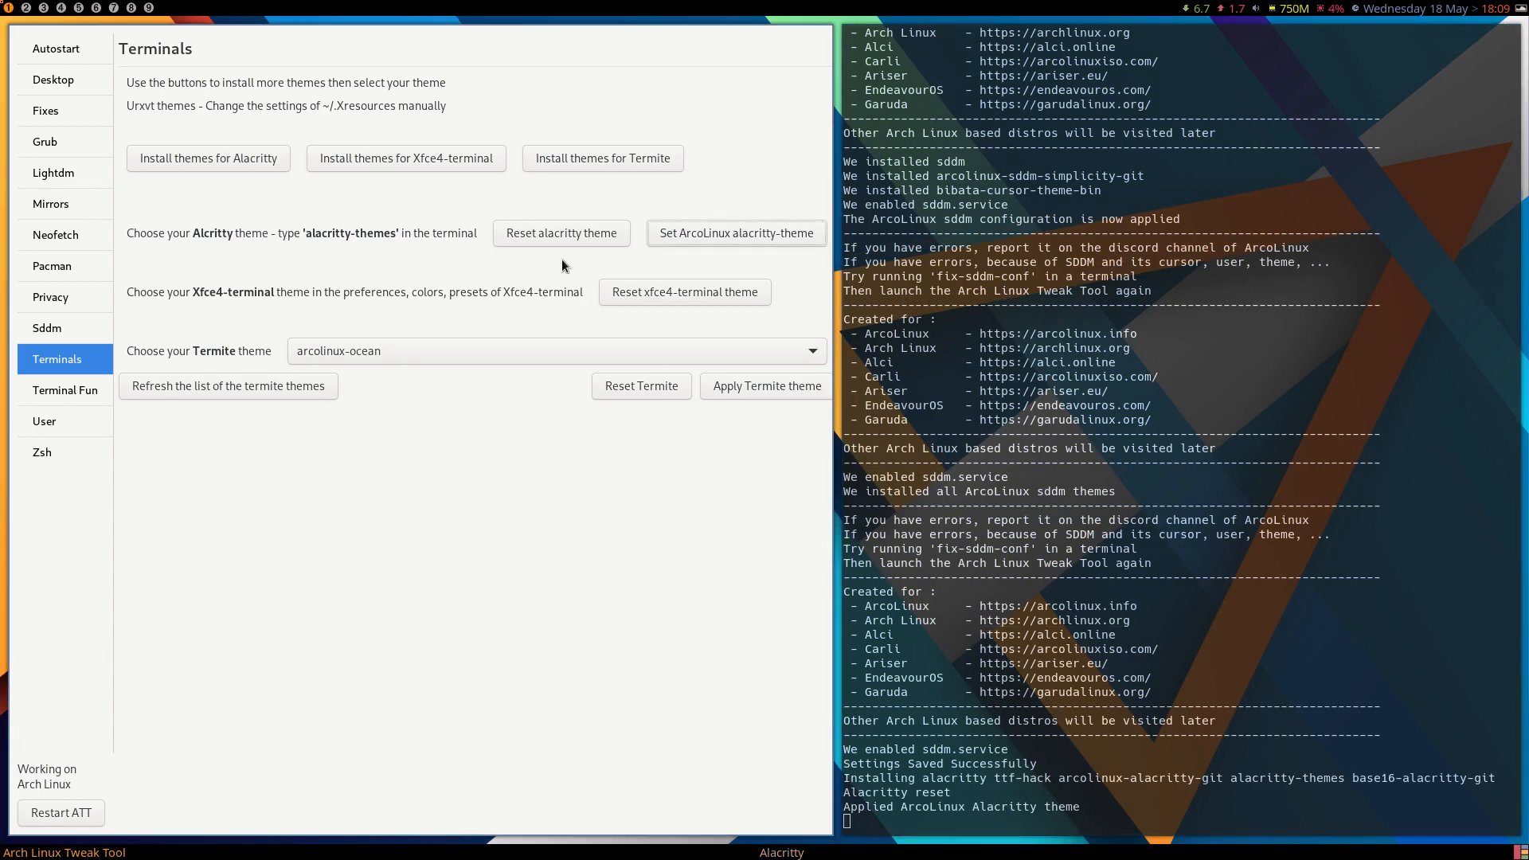
{"action": "left_click", "coordinate": [560, 239]}
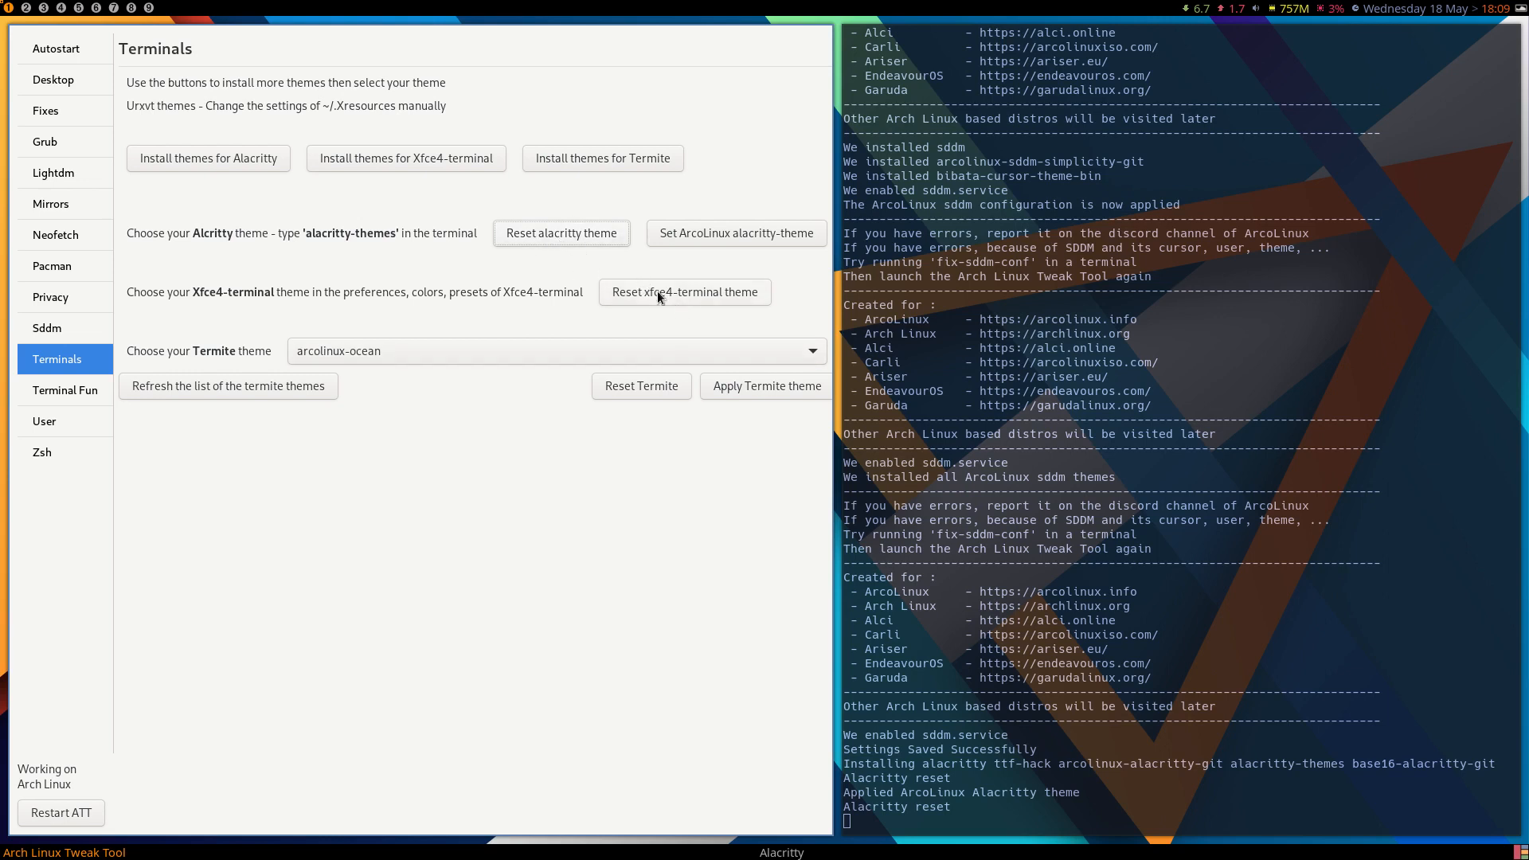
Choose arcolinux-oceanicnext as the Termite theme.
{"action": "left_click", "coordinate": [399, 345]}
{"action": "left_click", "coordinate": [400, 380]}
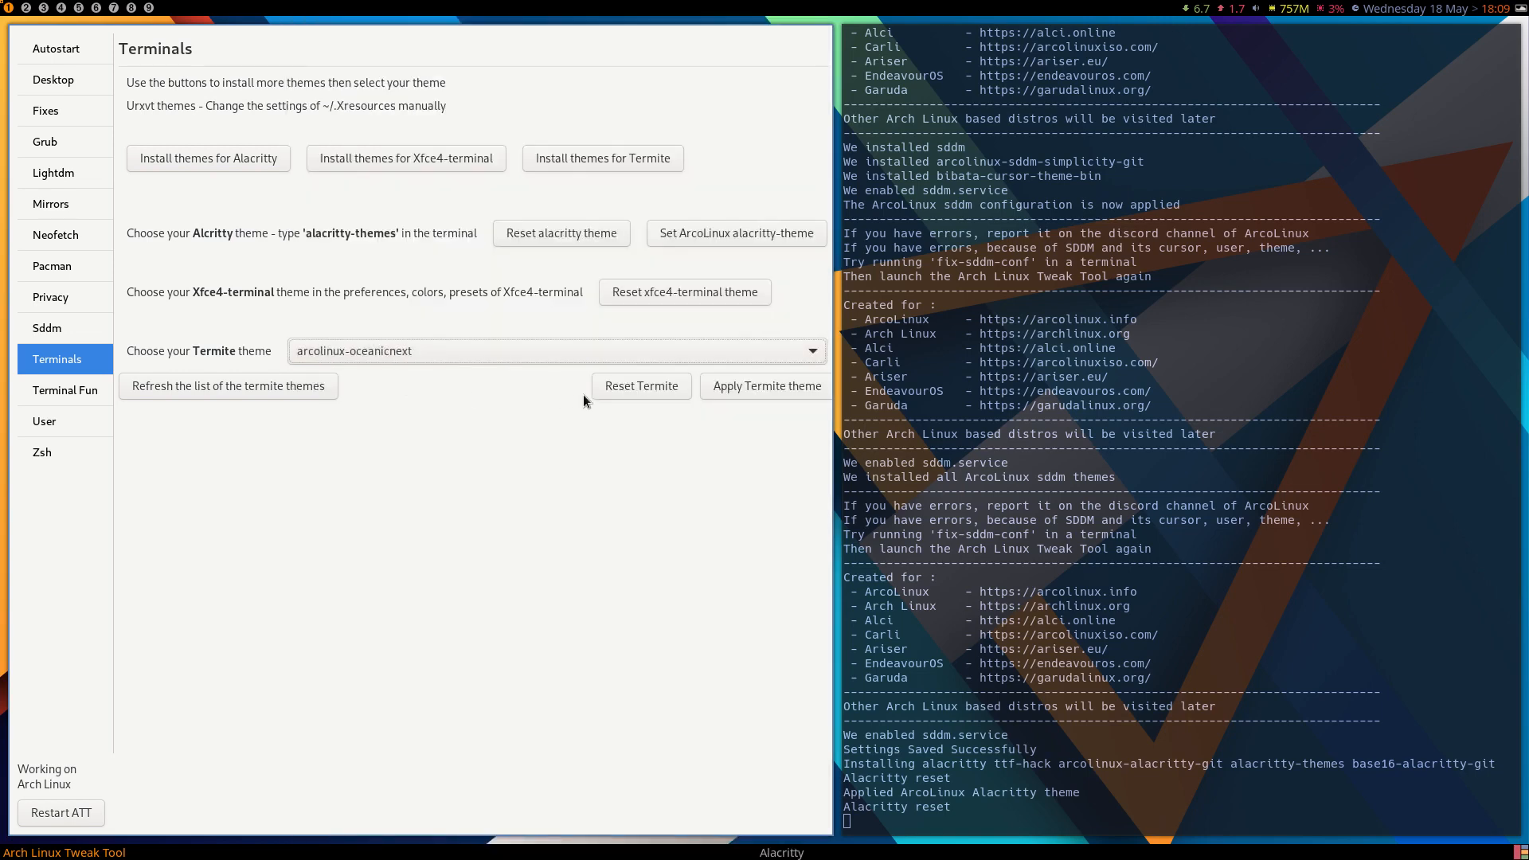
{"action": "left_click", "coordinate": [1115, 631]}
Launch the Termite terminal to view its look and close it again.
{"action": "key", "text": "super+shift+Return"}
{"action": "type", "text": "te"}
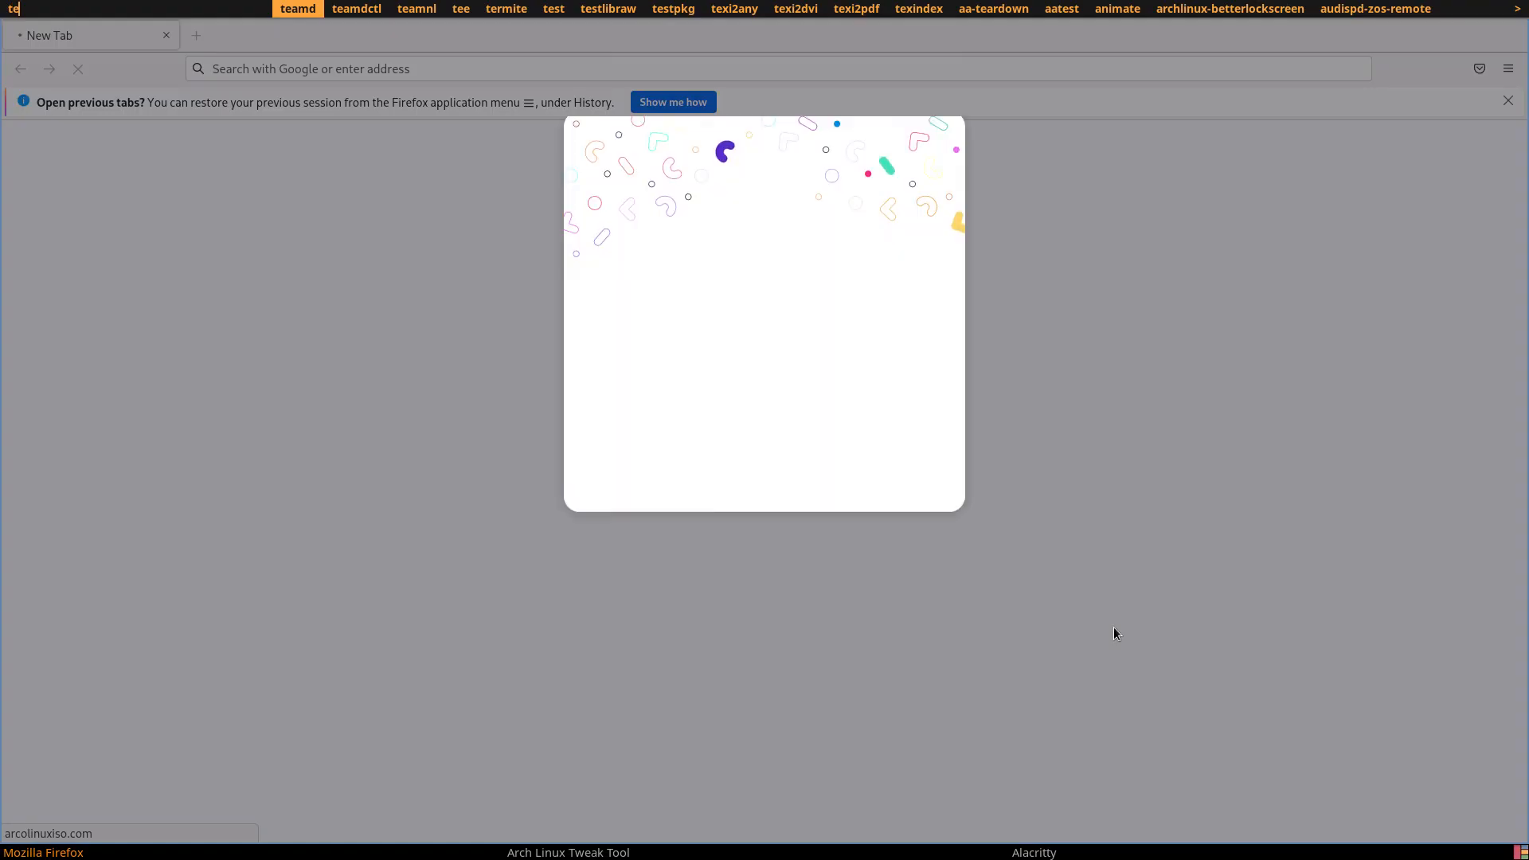
{"action": "type", "text": "rmi"}
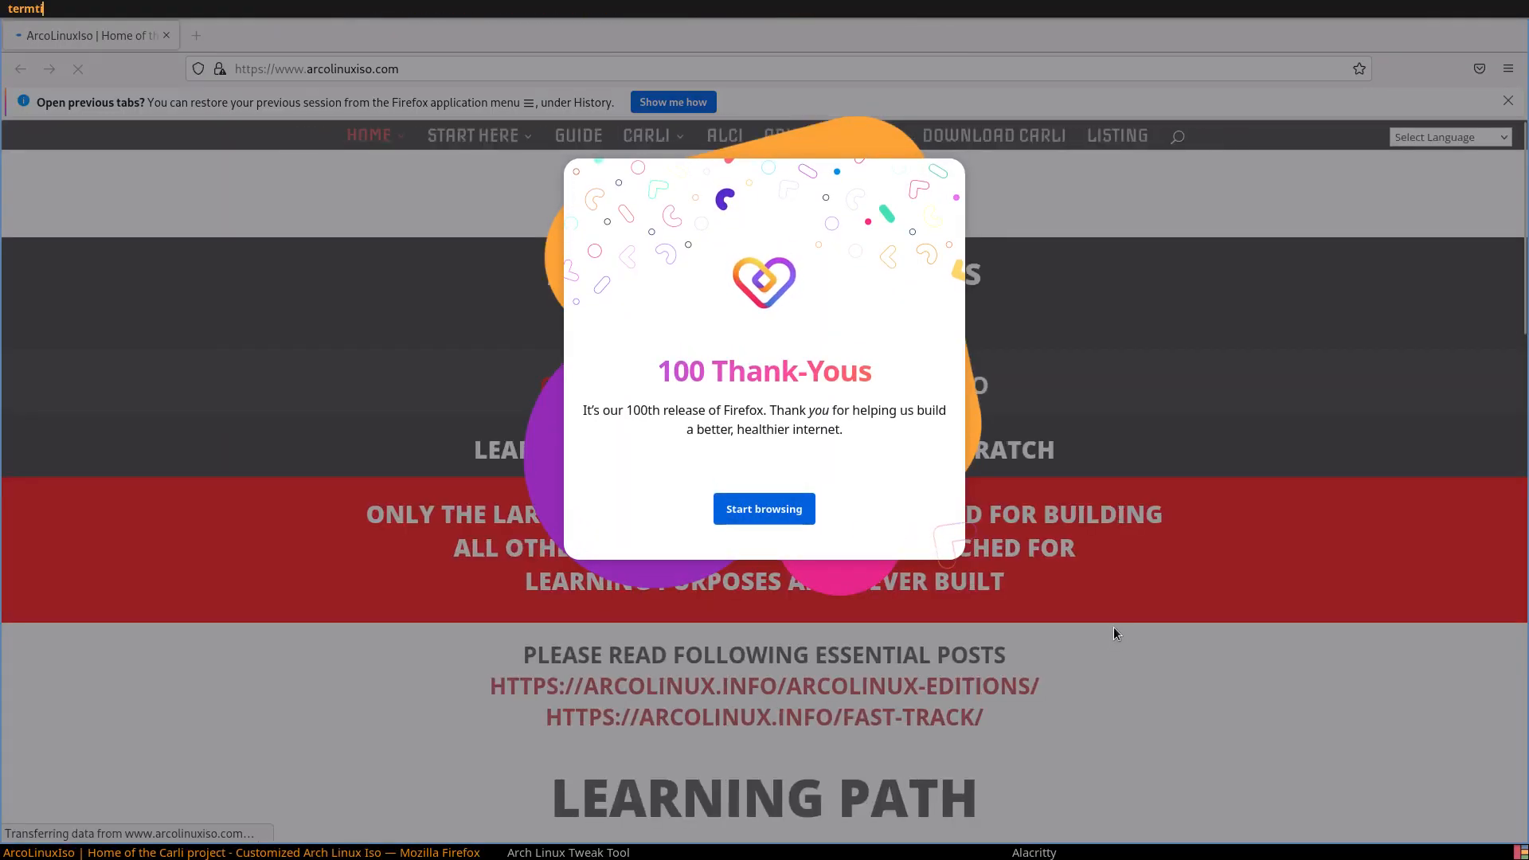
{"action": "key", "text": "Return"}
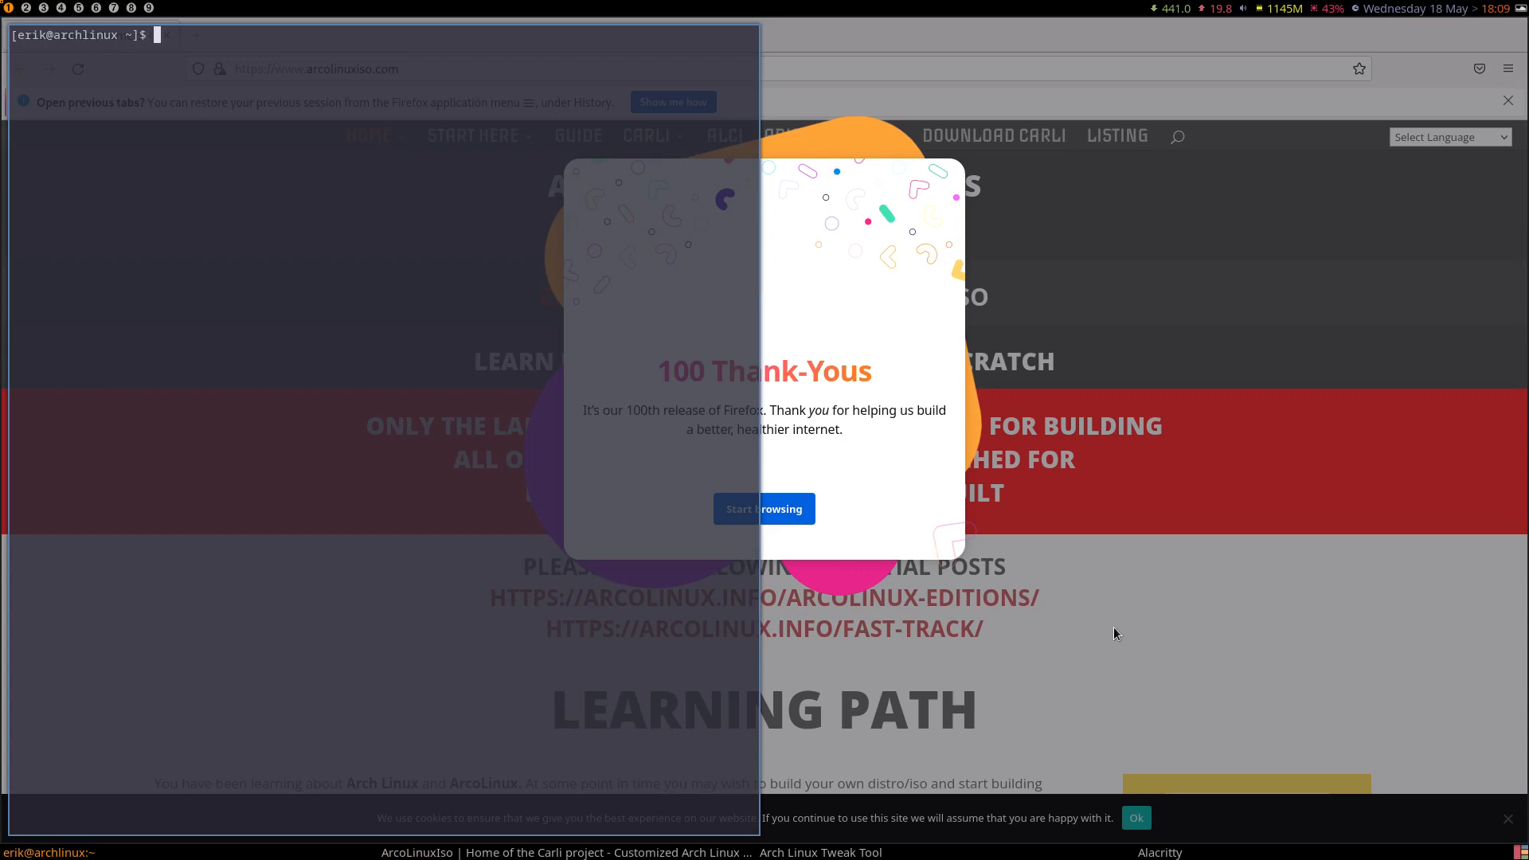
{"action": "key", "text": "super+q"}
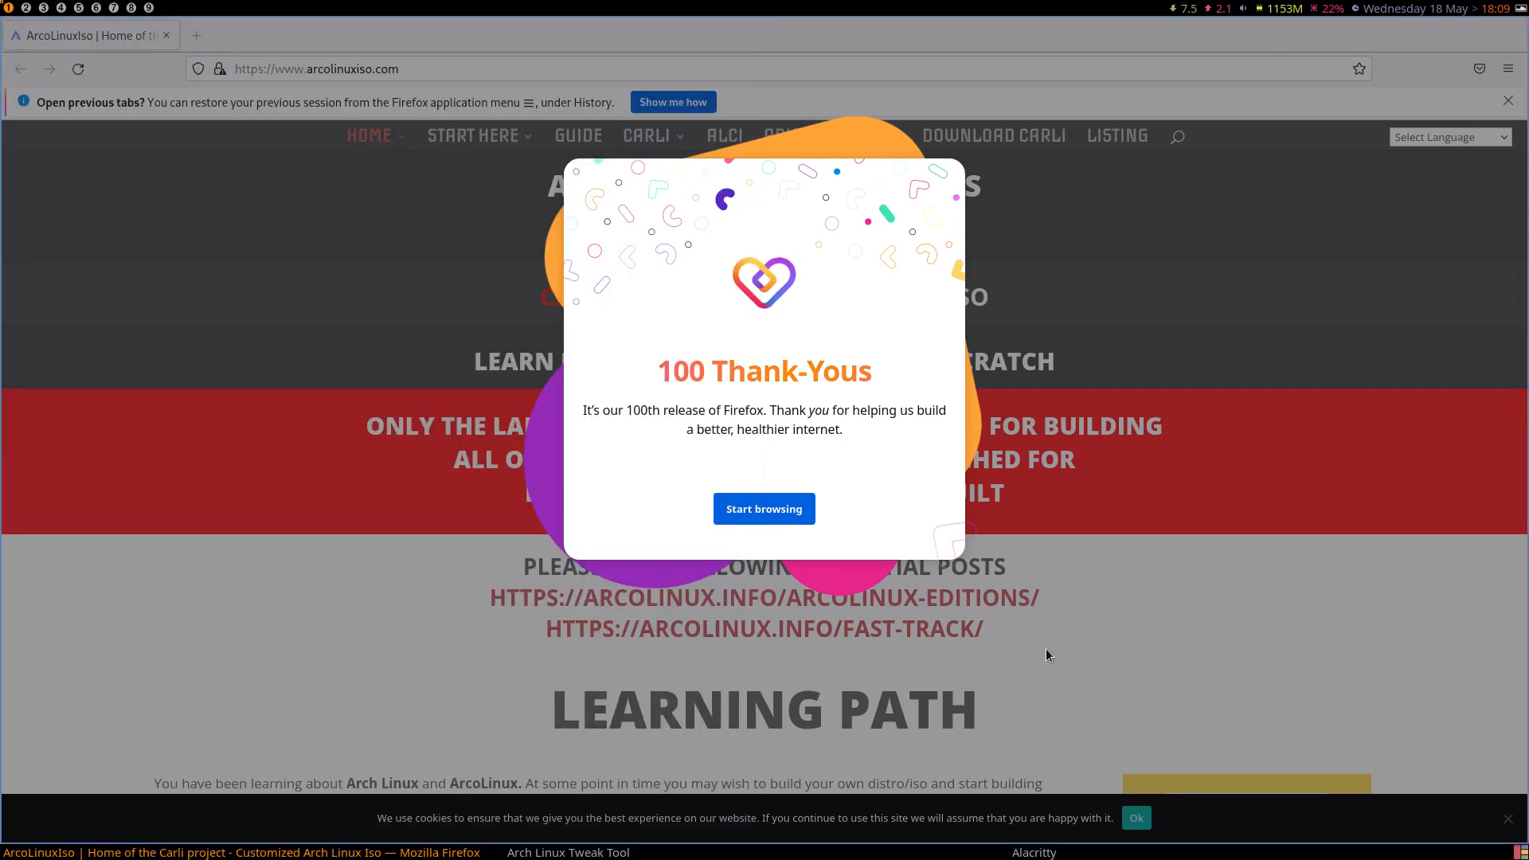
Close Firefox, open a file manager beside the Terminal Fun settings, and enable Neofetch with lolcat.
{"action": "key", "text": "super+q"}
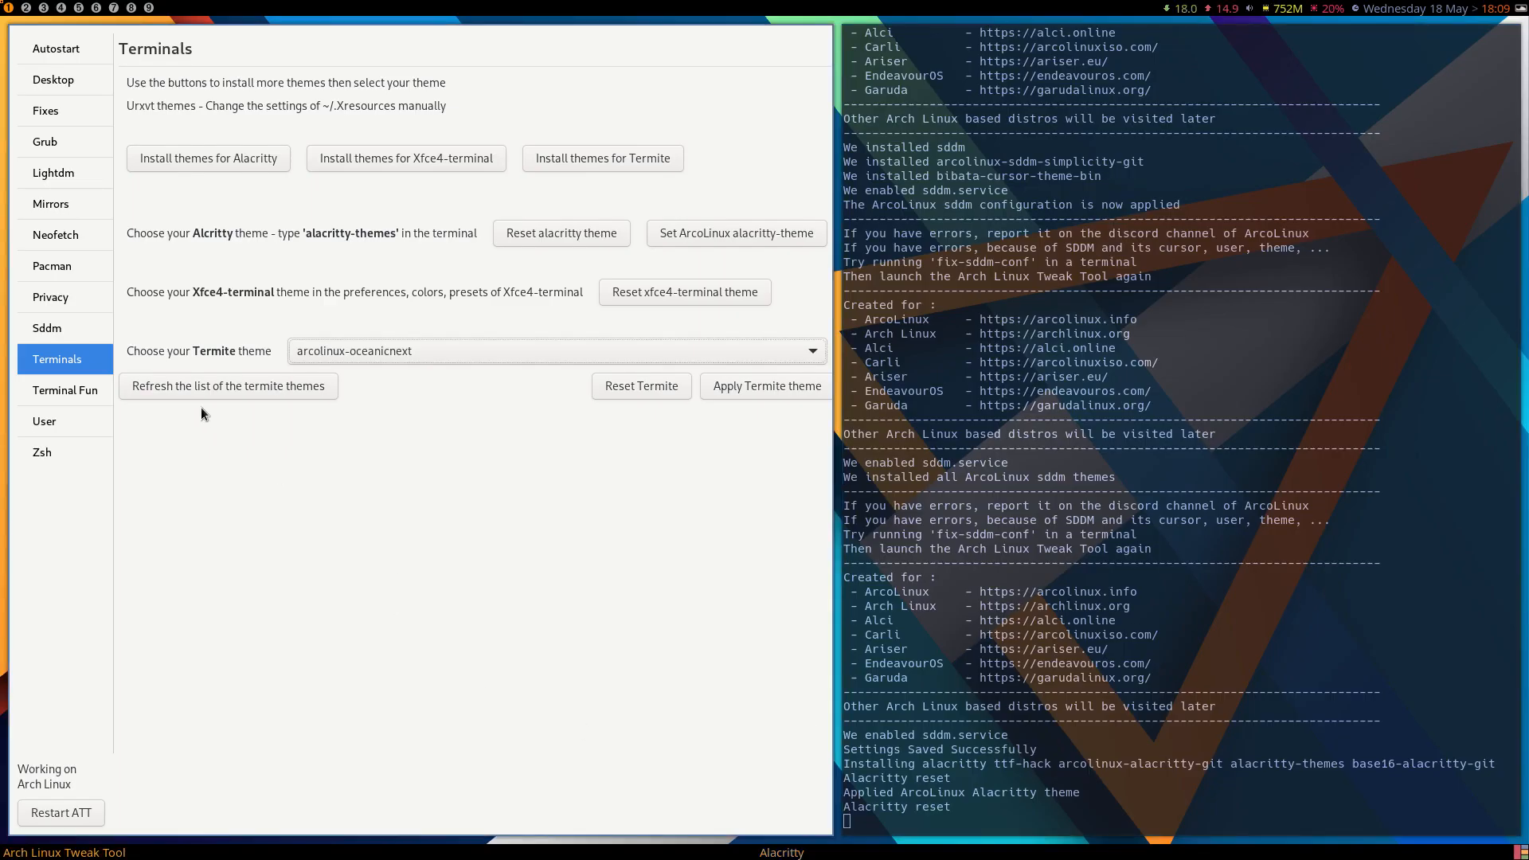
{"action": "left_click", "coordinate": [65, 390]}
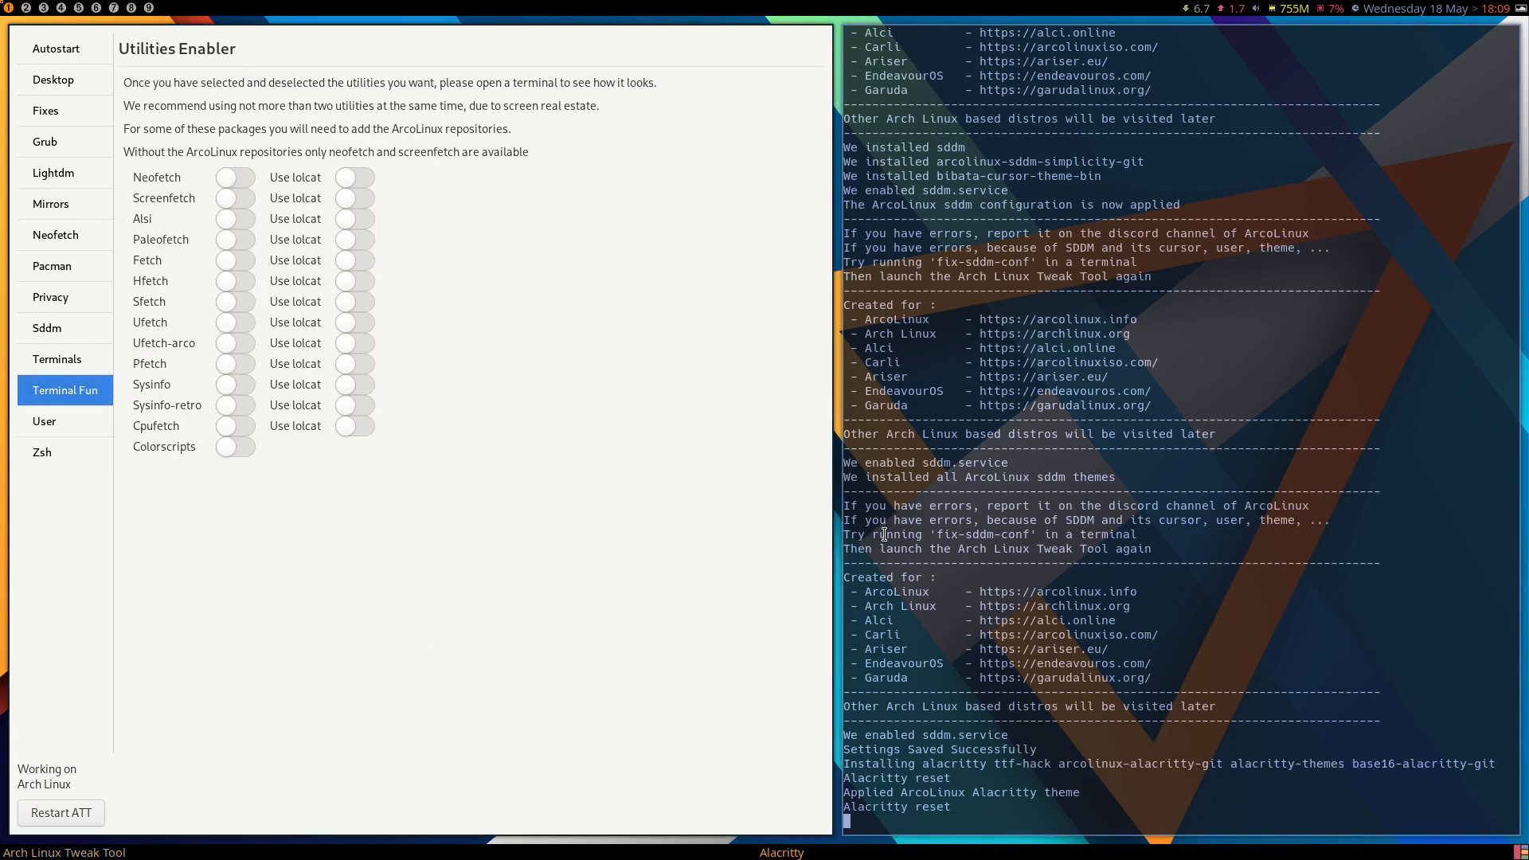
{"action": "key", "text": "super+shift+Return"}
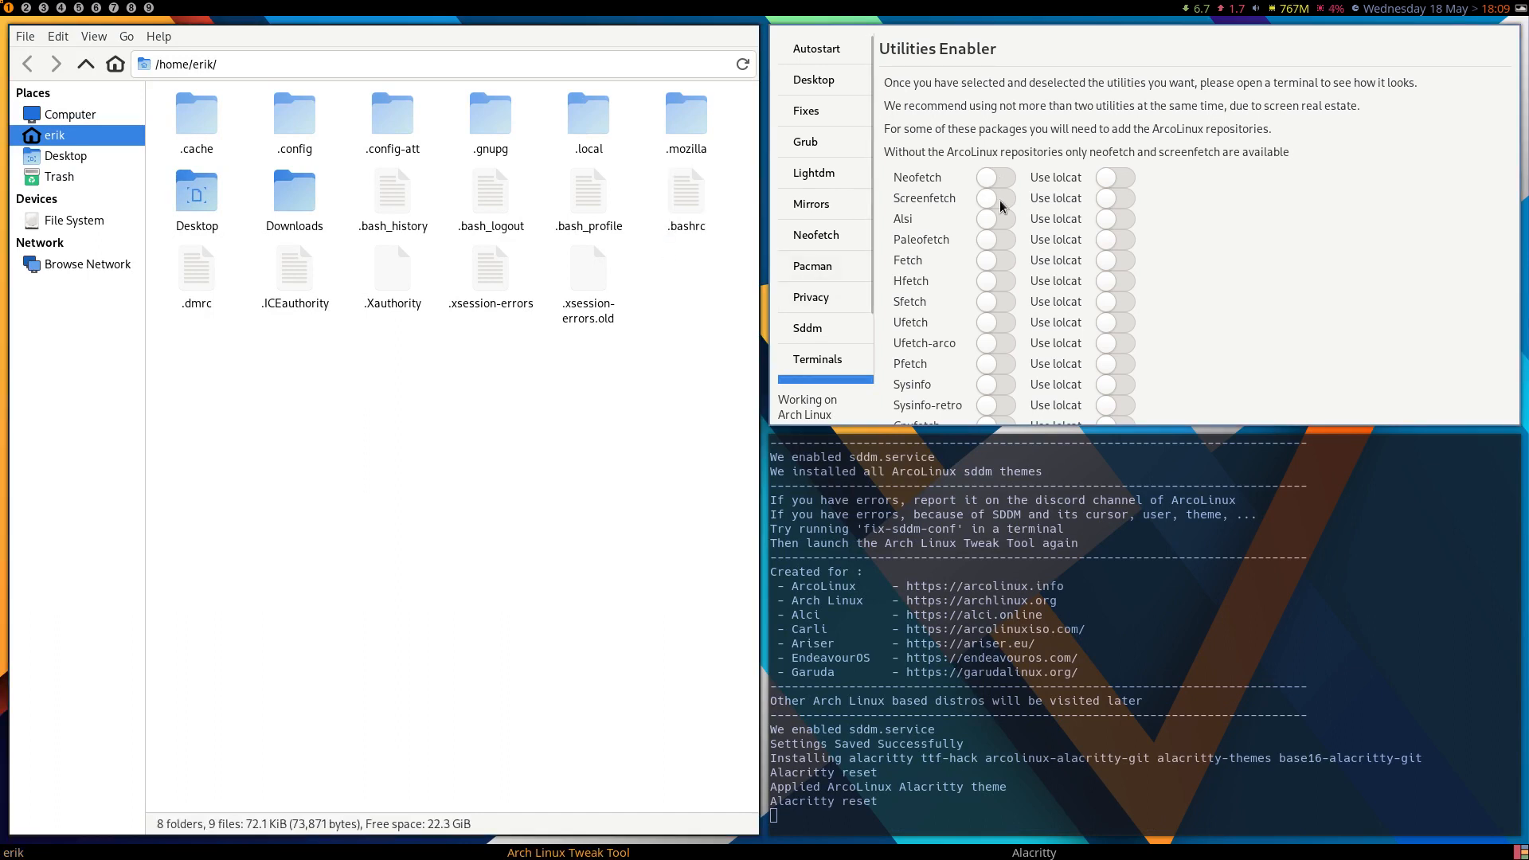
{"action": "left_click", "coordinate": [997, 176]}
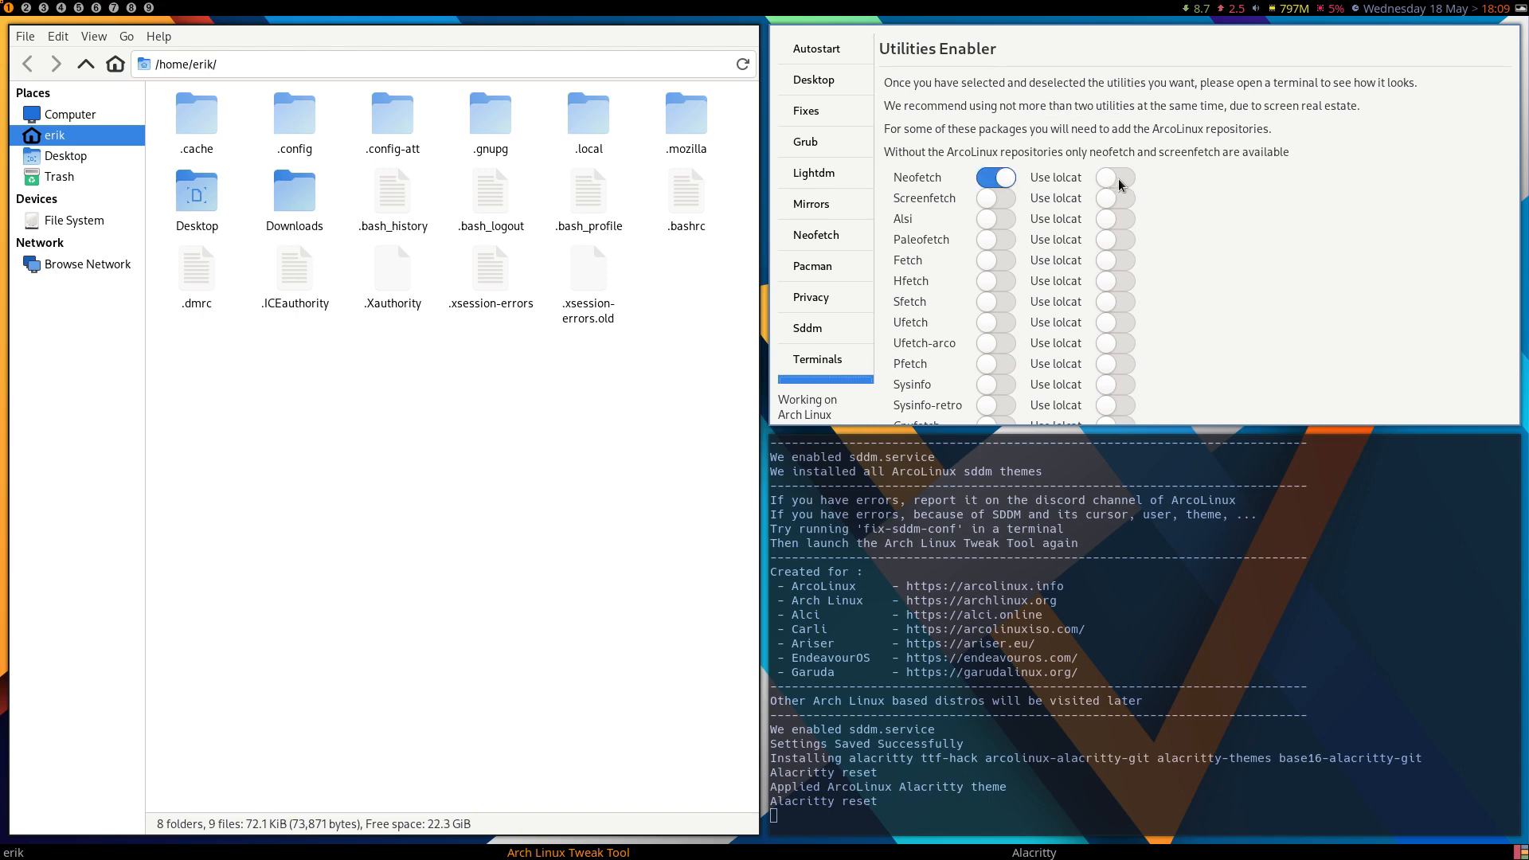
{"action": "left_click", "coordinate": [1119, 180]}
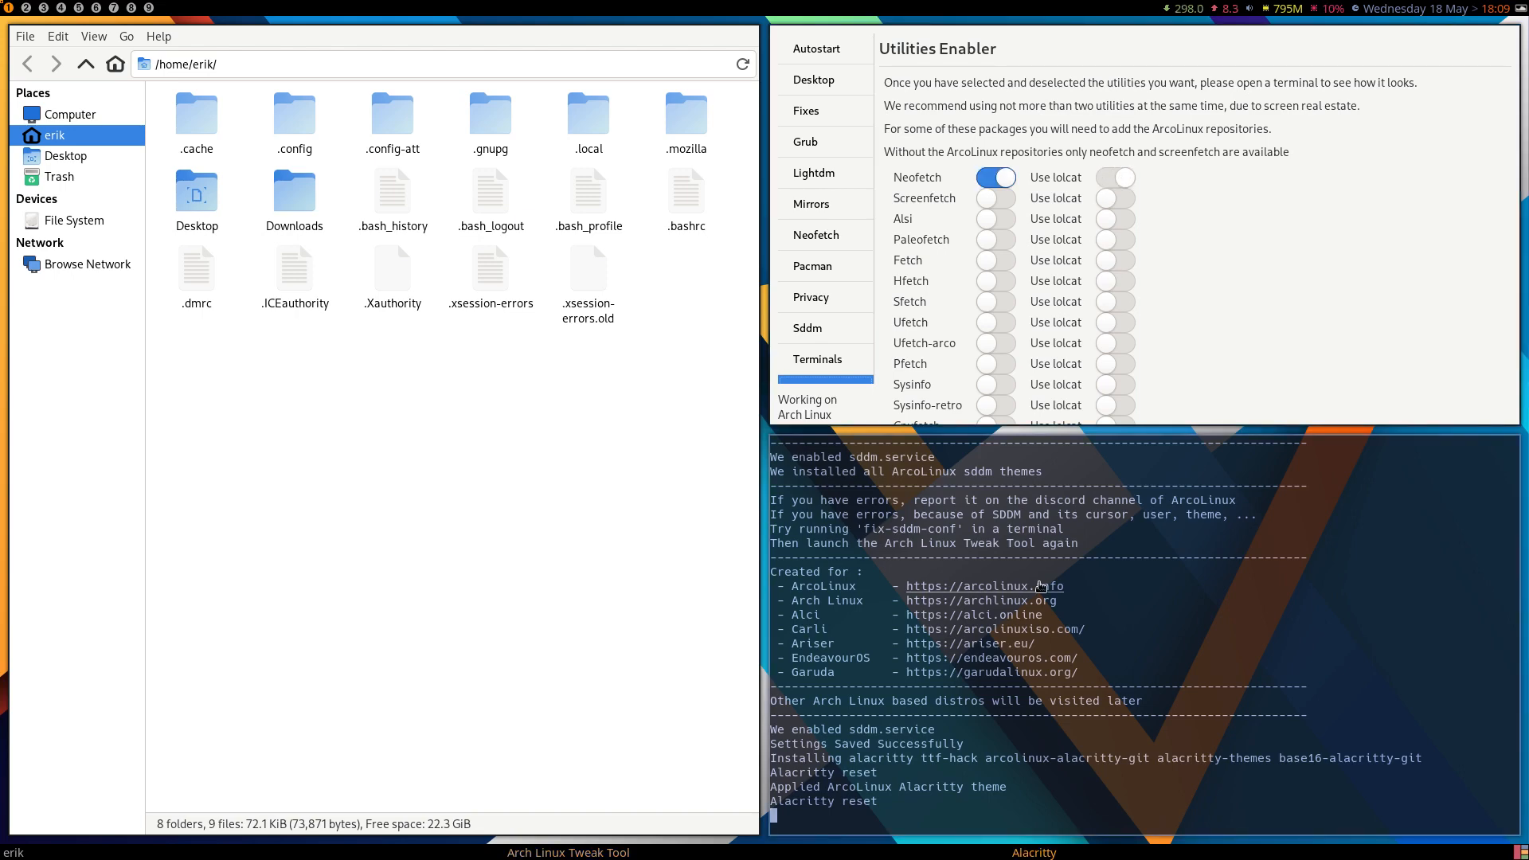
Launch a new terminal and inspect the neofetch line at the end of .bashrc in Sublime Text.
{"action": "key", "text": "super+Return"}
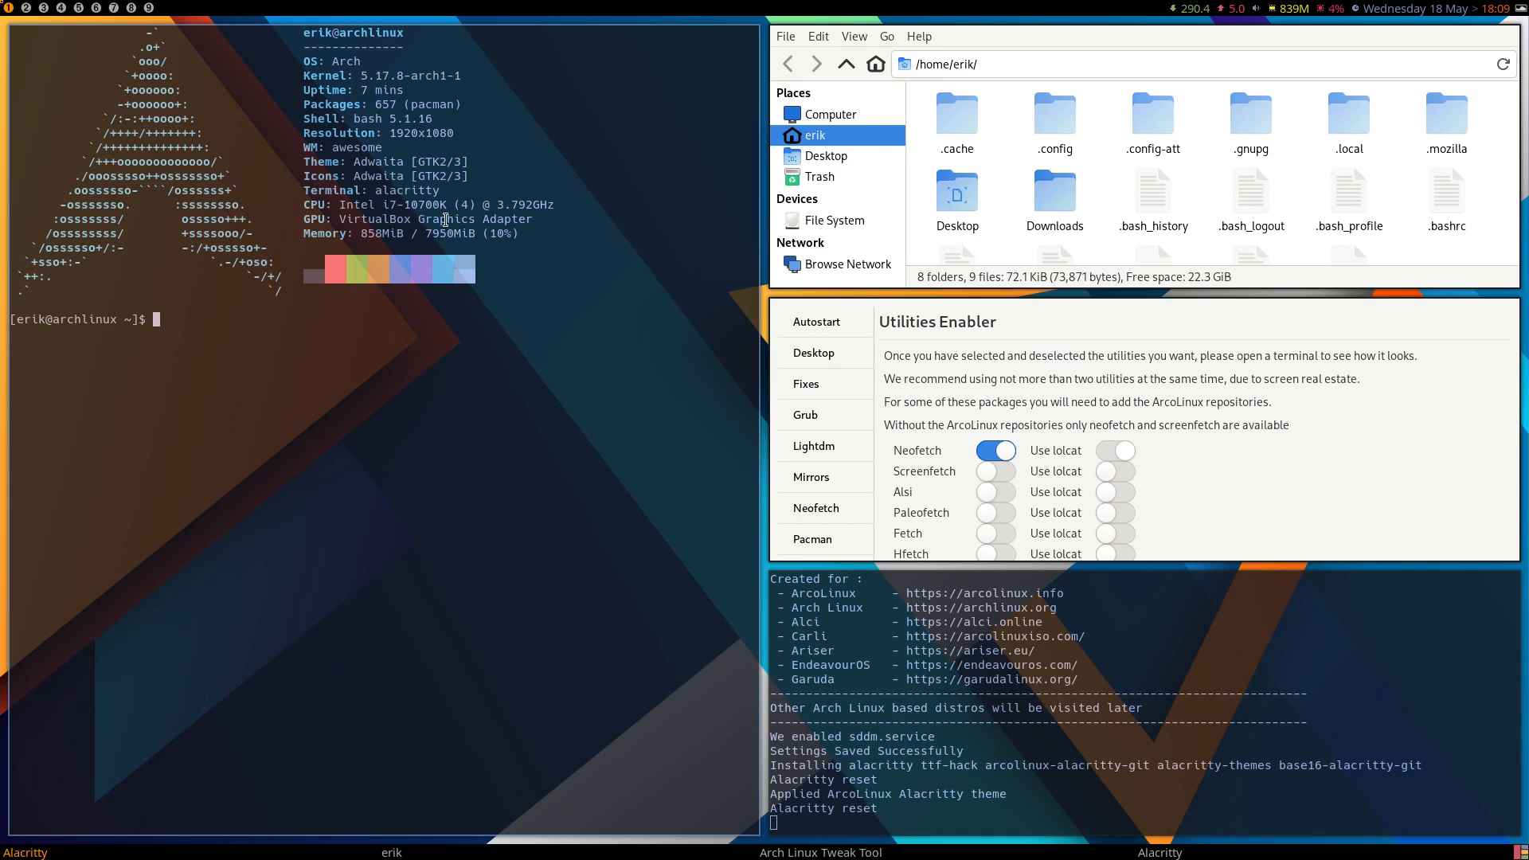
{"action": "double_click", "coordinate": [1447, 193]}
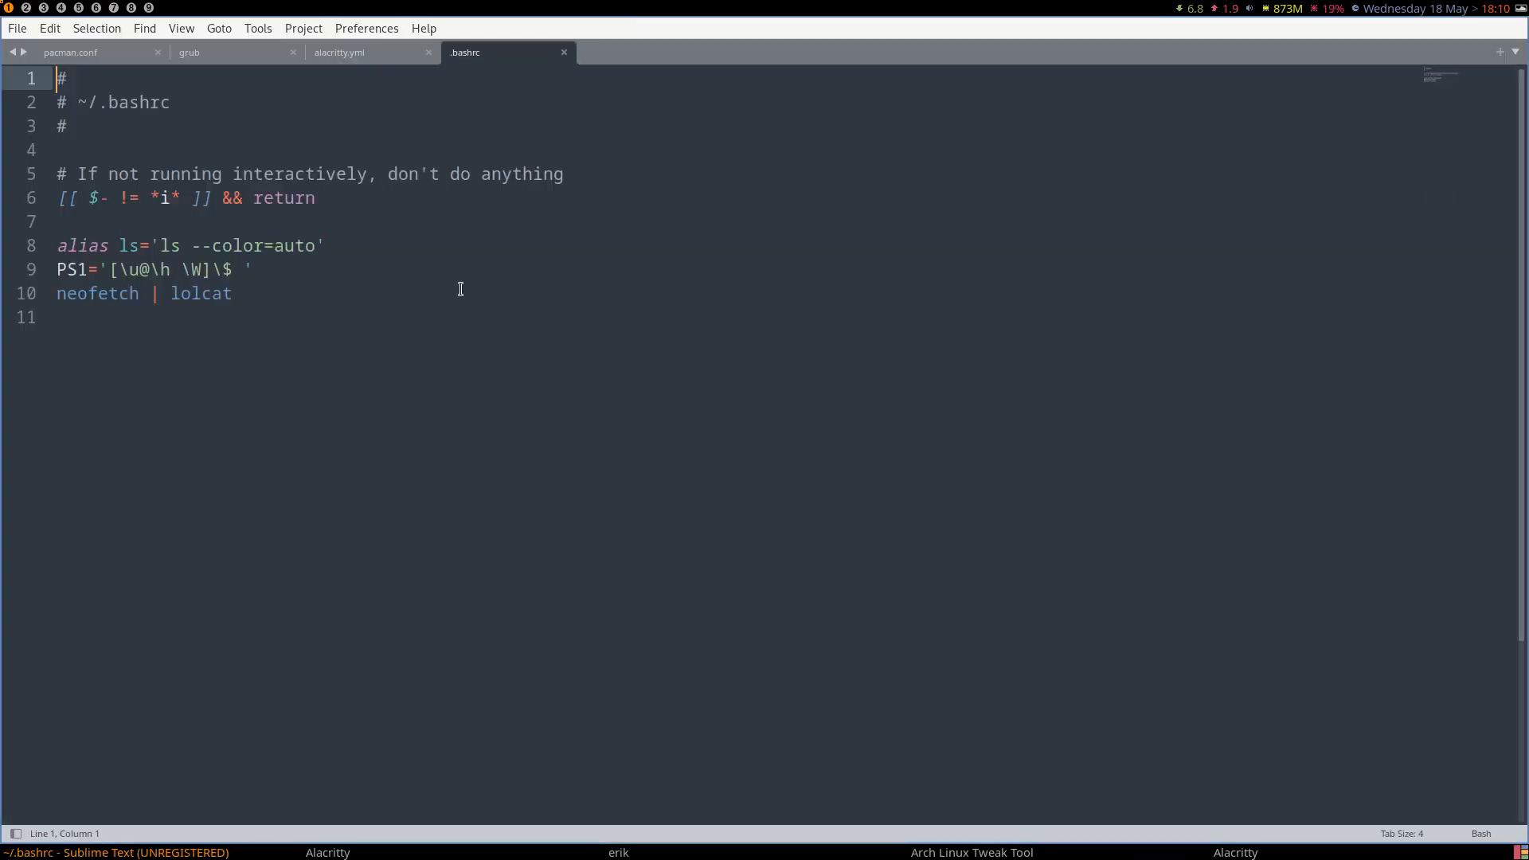
{"action": "left_click_drag", "start_coordinate": [266, 297], "coordinate": [49, 294]}
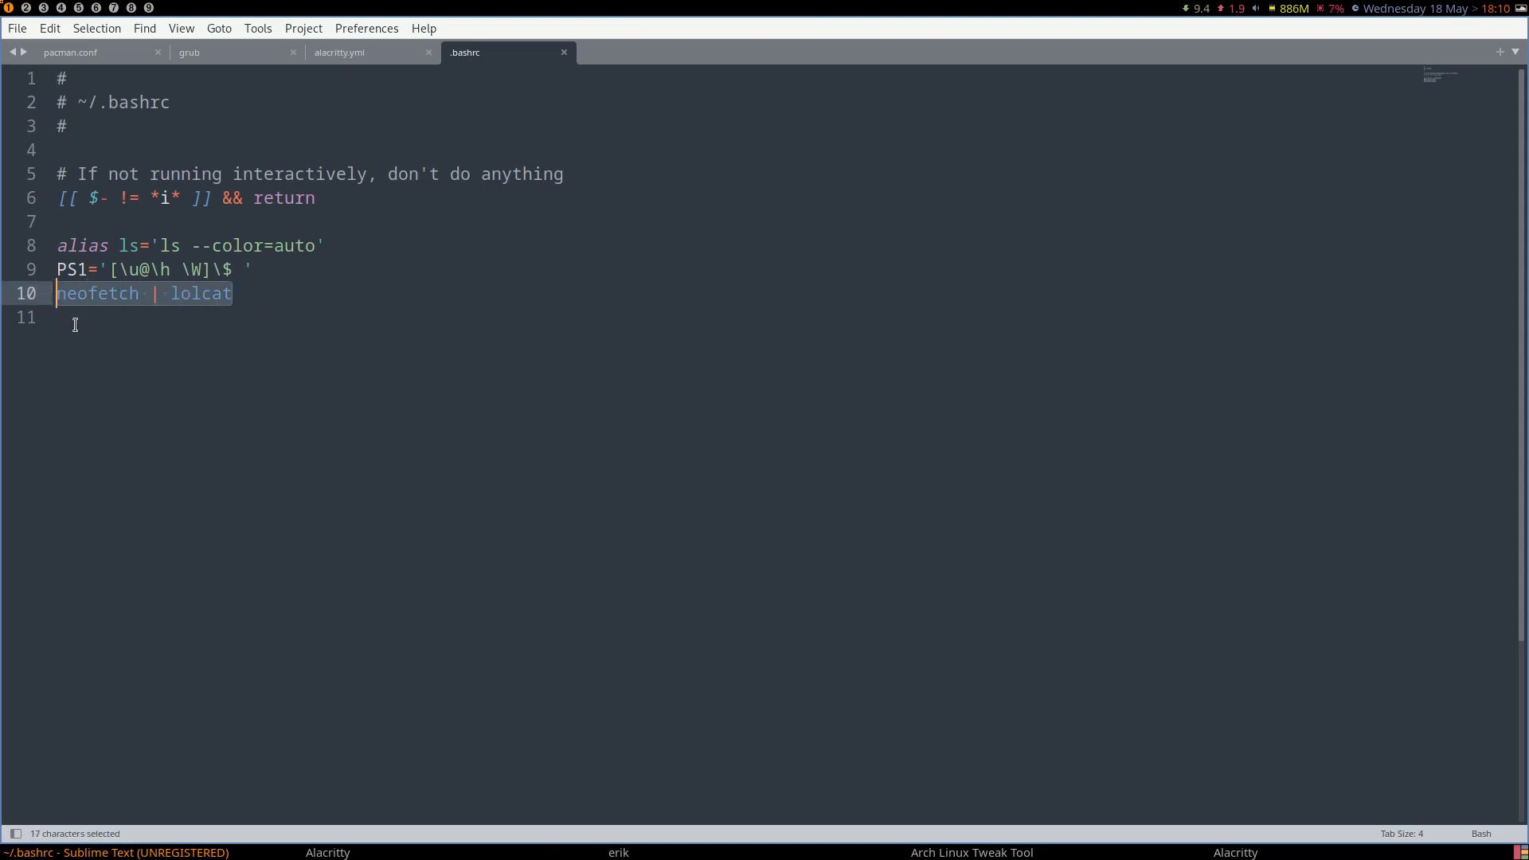
{"action": "key", "text": "super+q"}
Run source .bashrc in the new terminal to check the lolcat colours, and close both terminals.
{"action": "left_click", "coordinate": [182, 319]}
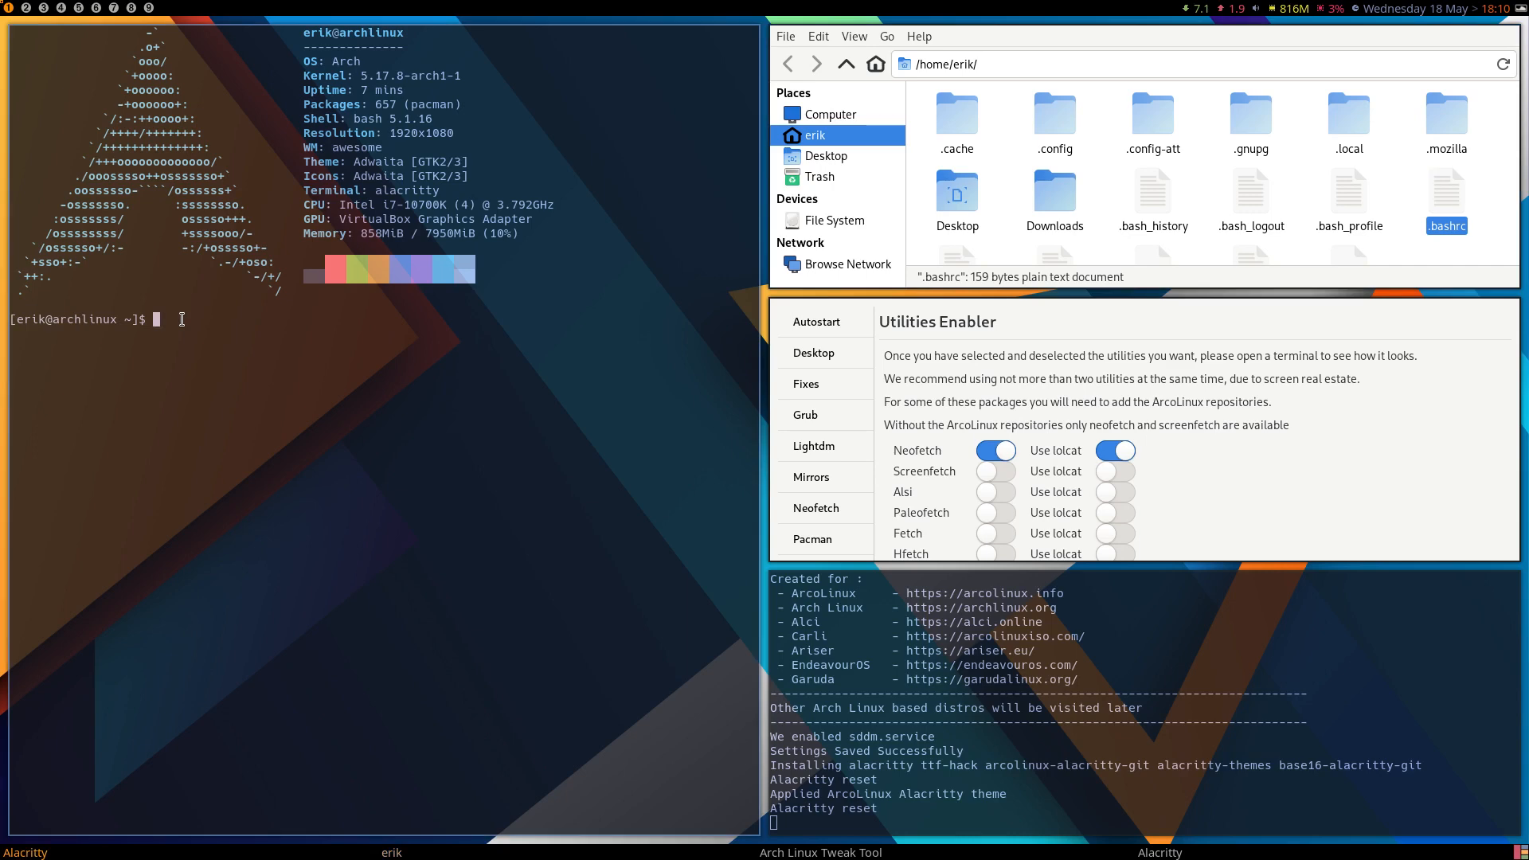
{"action": "type", "text": "source .bashrc"}
{"action": "key", "text": "Return"}
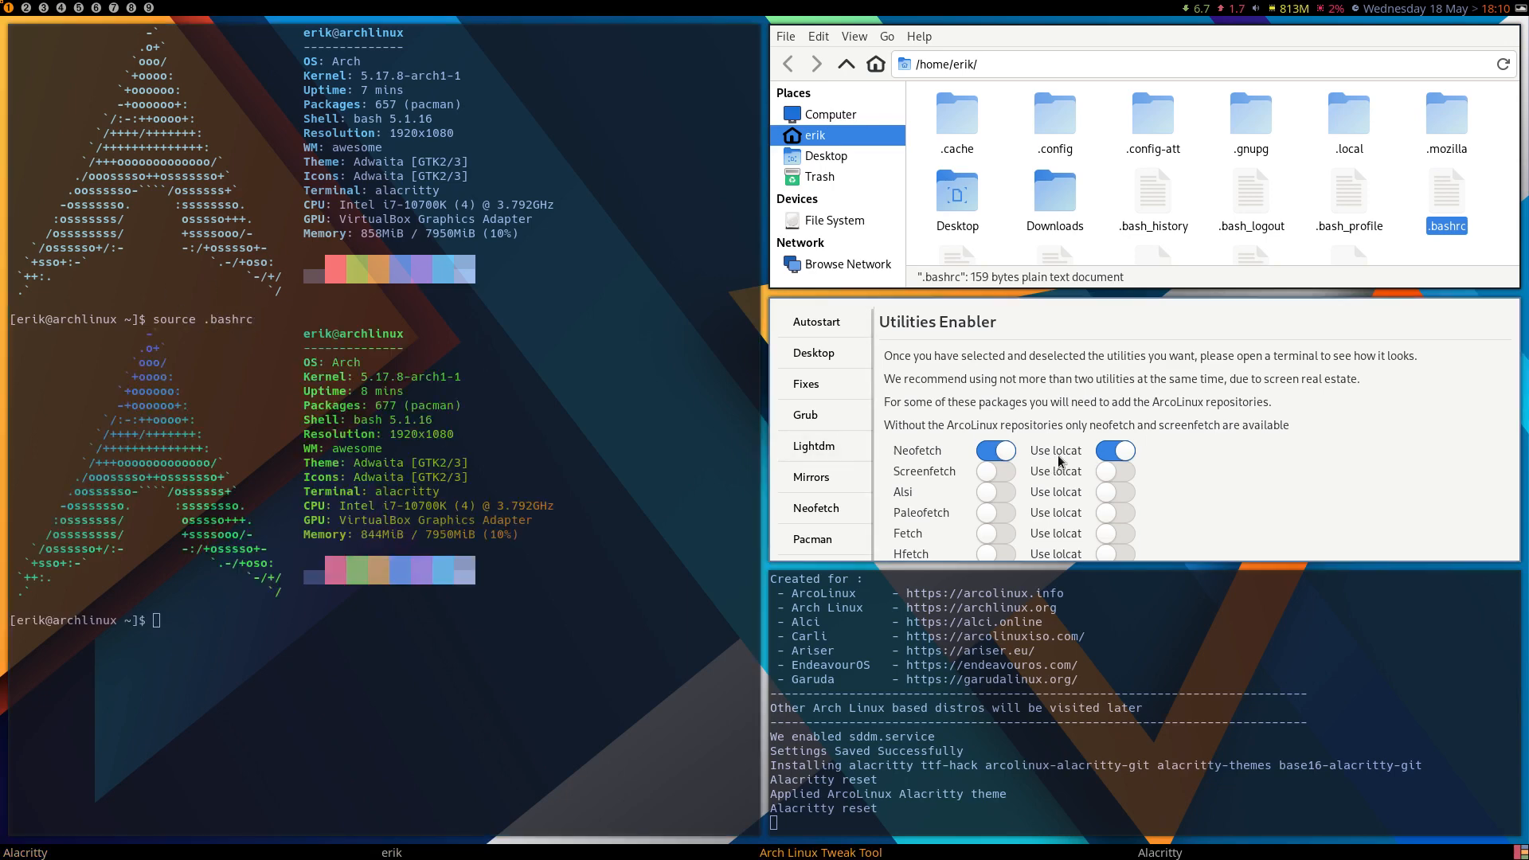
{"action": "key", "text": "super+q"}
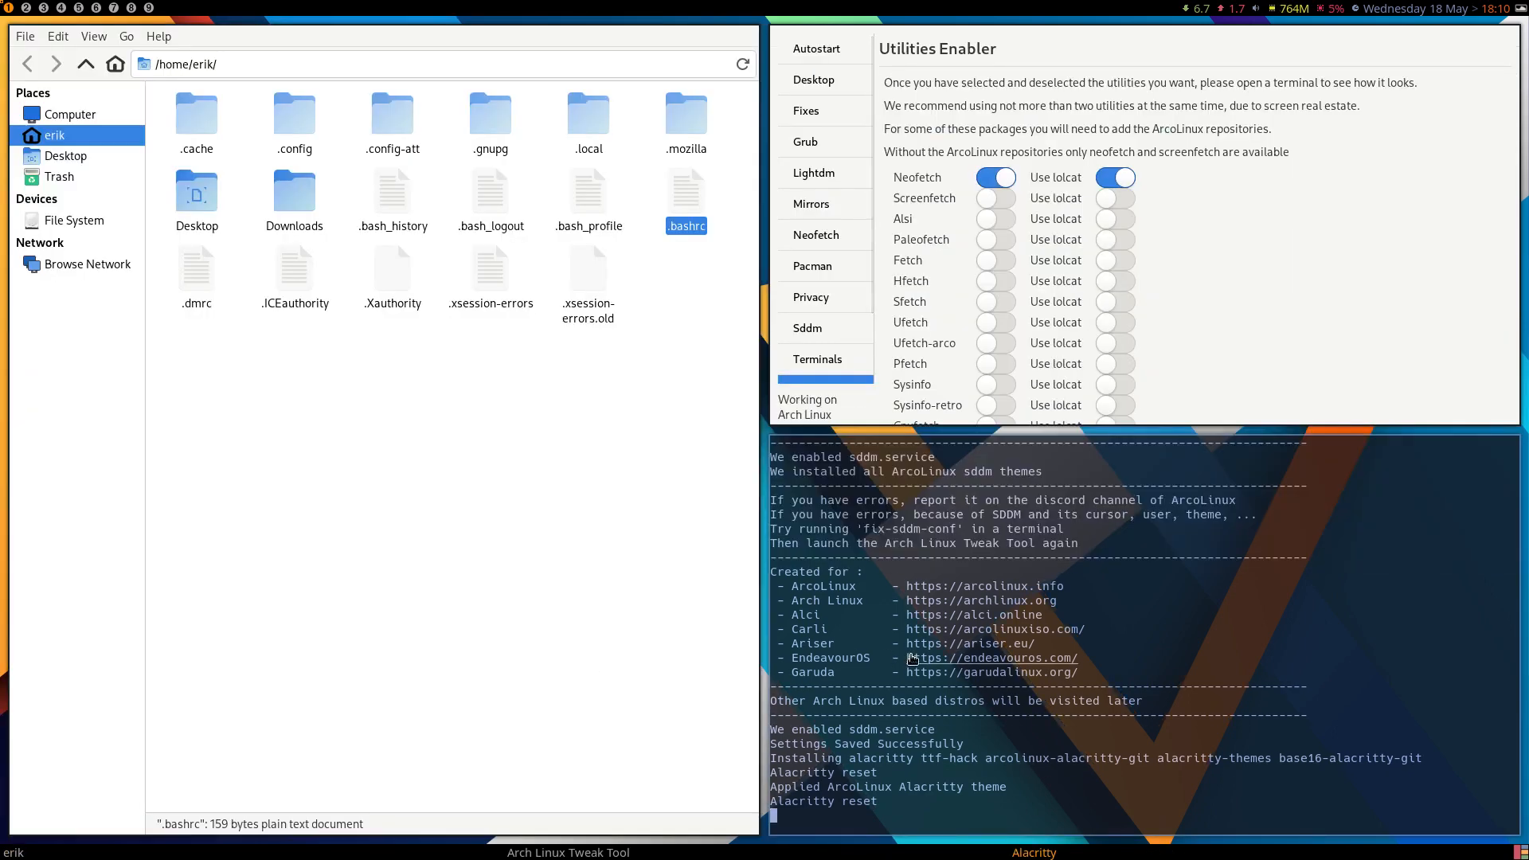
{"action": "key", "text": "super+q"}
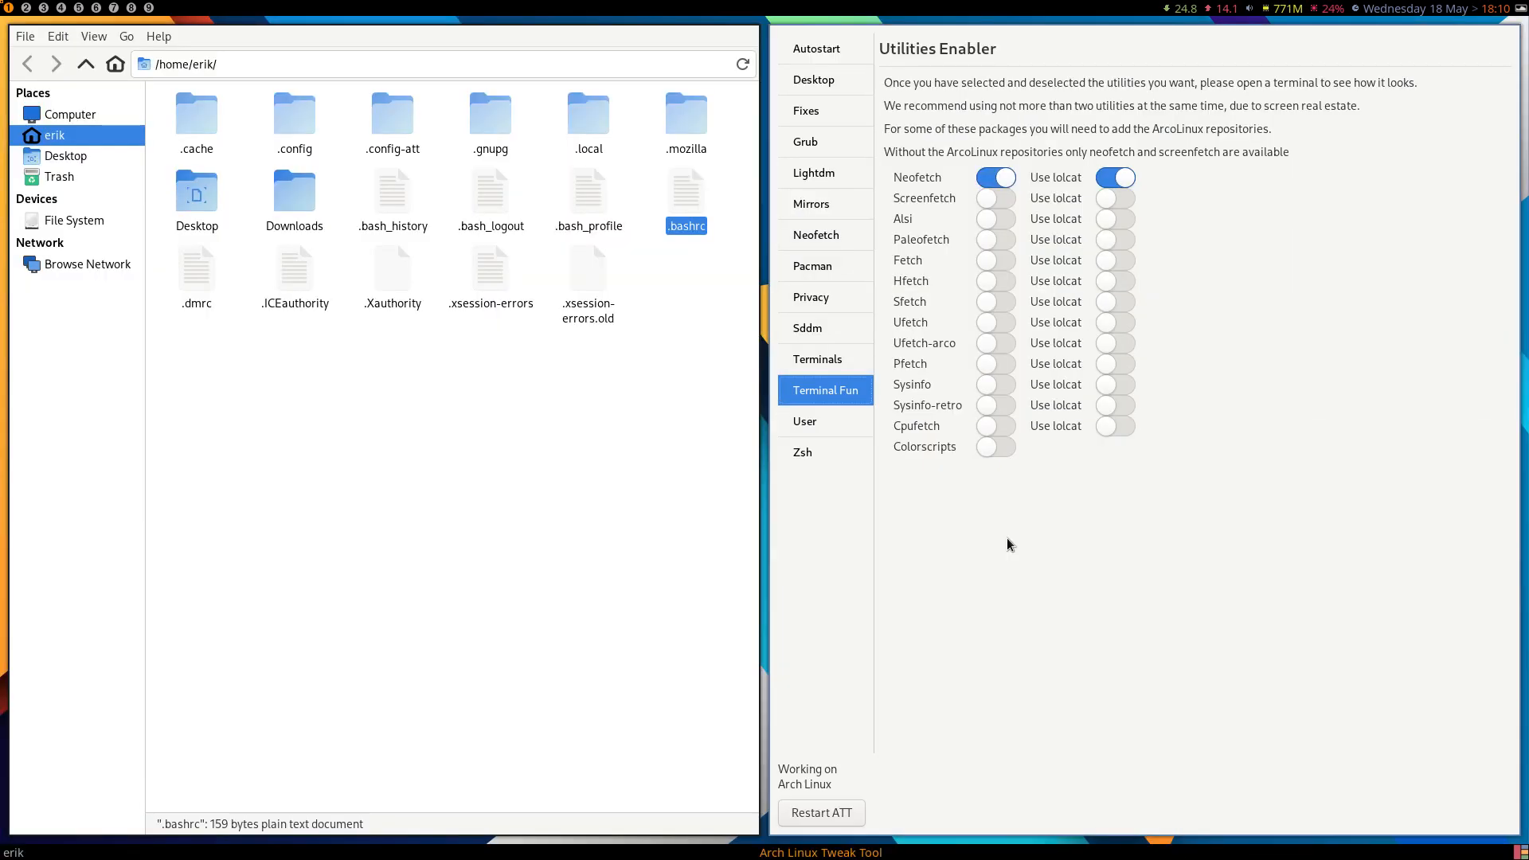
View the Create User settings, try to apply zsh as the shell, and close the file manager.
{"action": "left_click", "coordinate": [826, 424]}
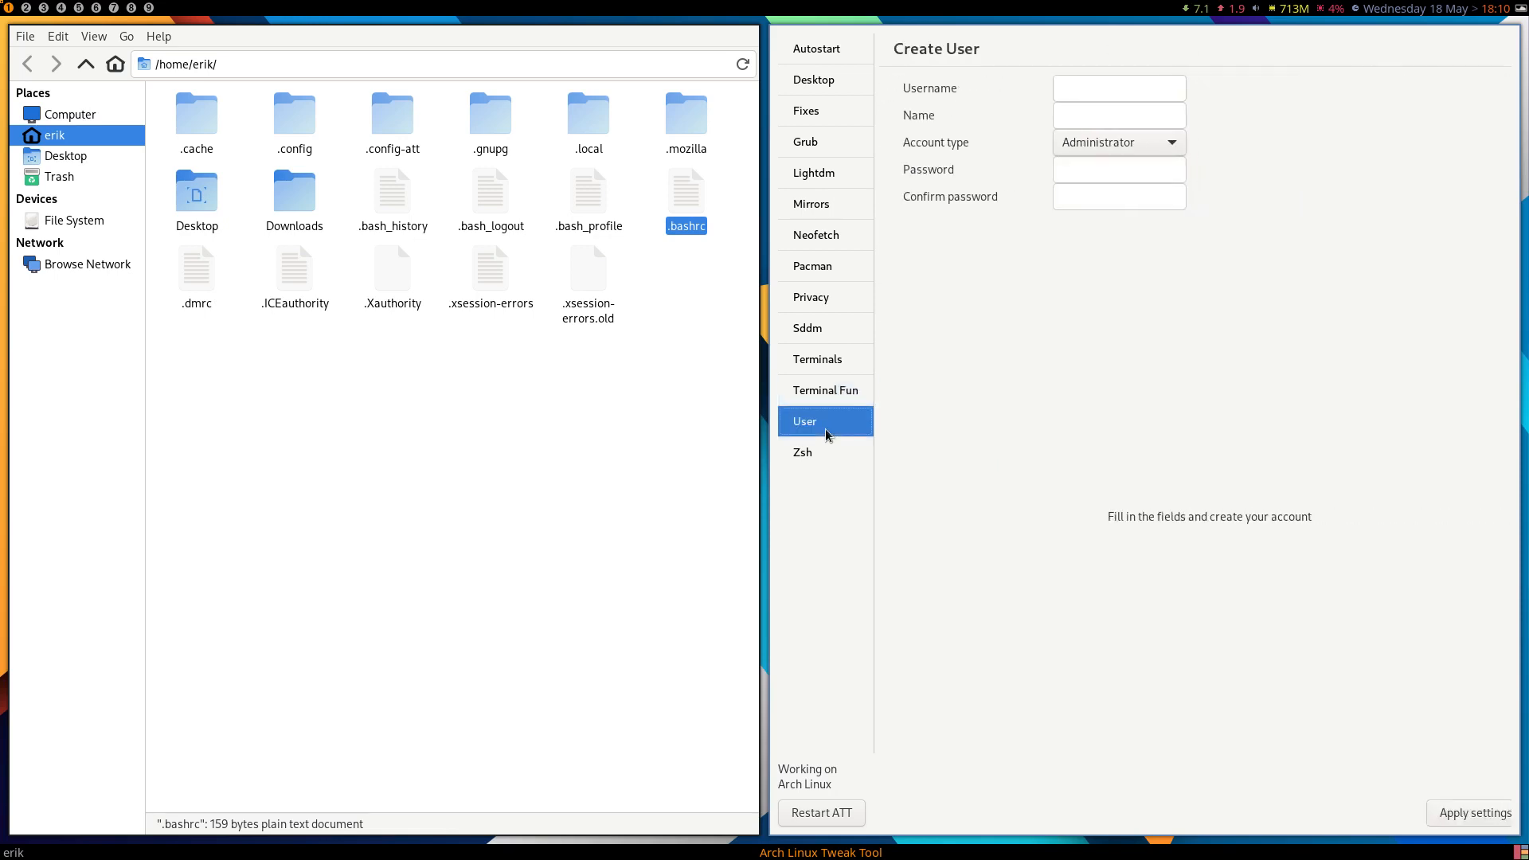
{"action": "left_click", "coordinate": [804, 452]}
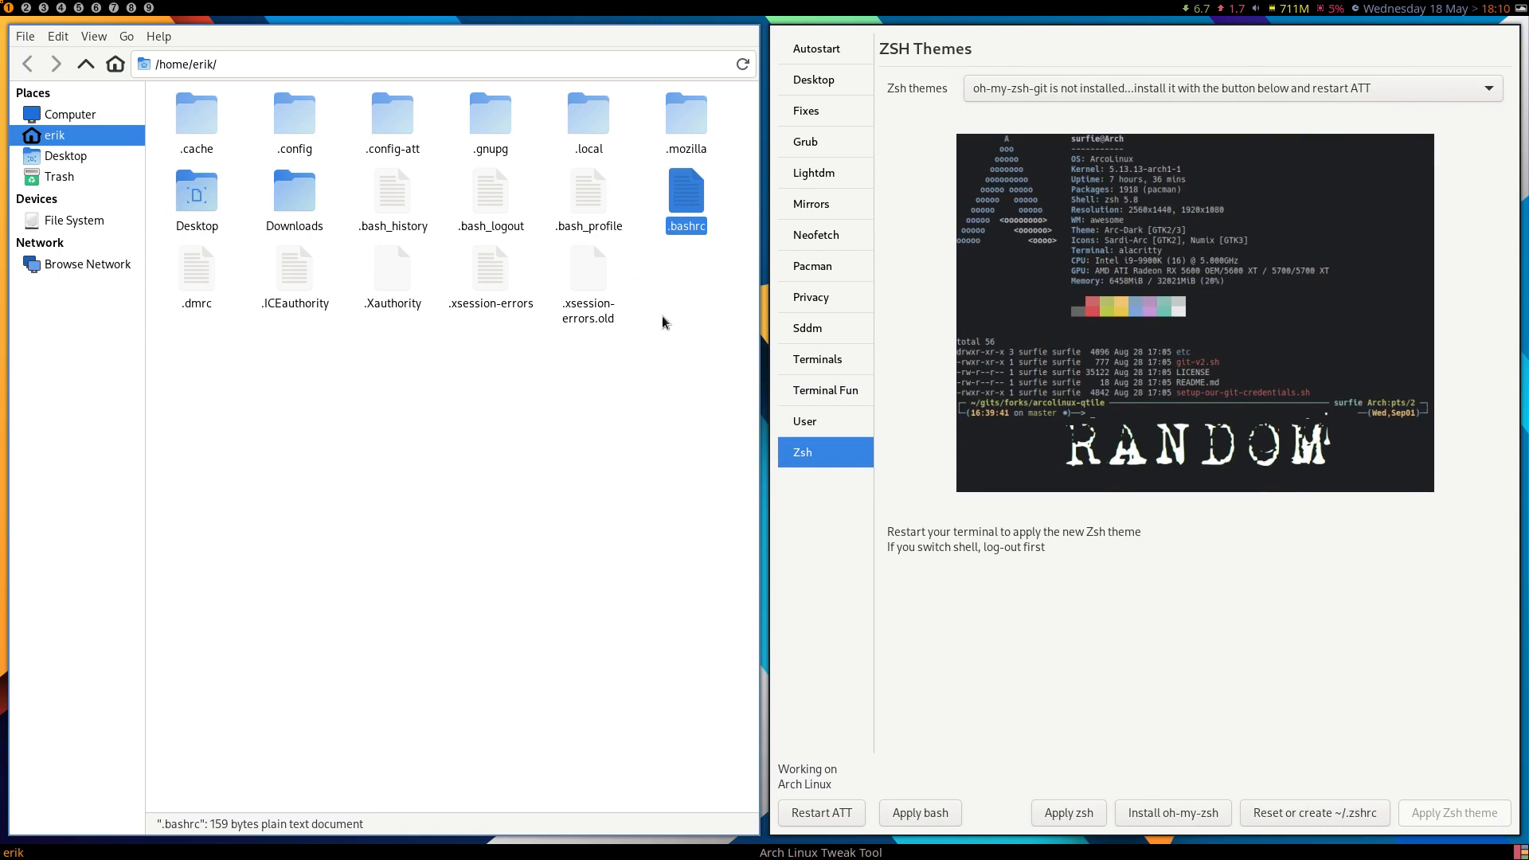
{"action": "left_click", "coordinate": [1073, 813]}
{"action": "key", "text": "super+q"}
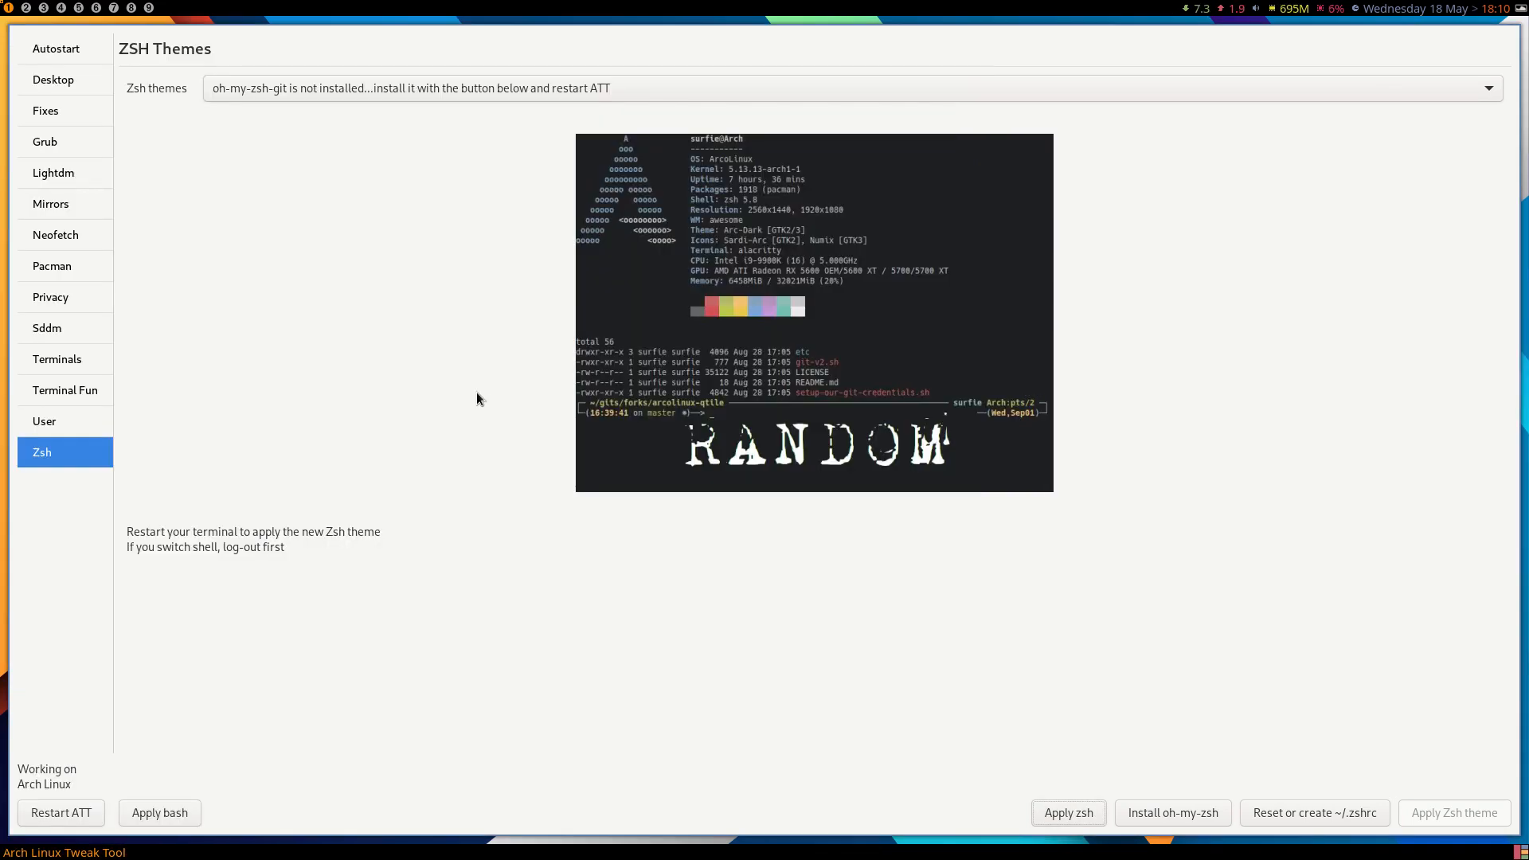
Close the Arch Linux Tweak Tool, log out of the session, and log back in with the account password.
{"action": "left_click", "coordinate": [27, 8]}
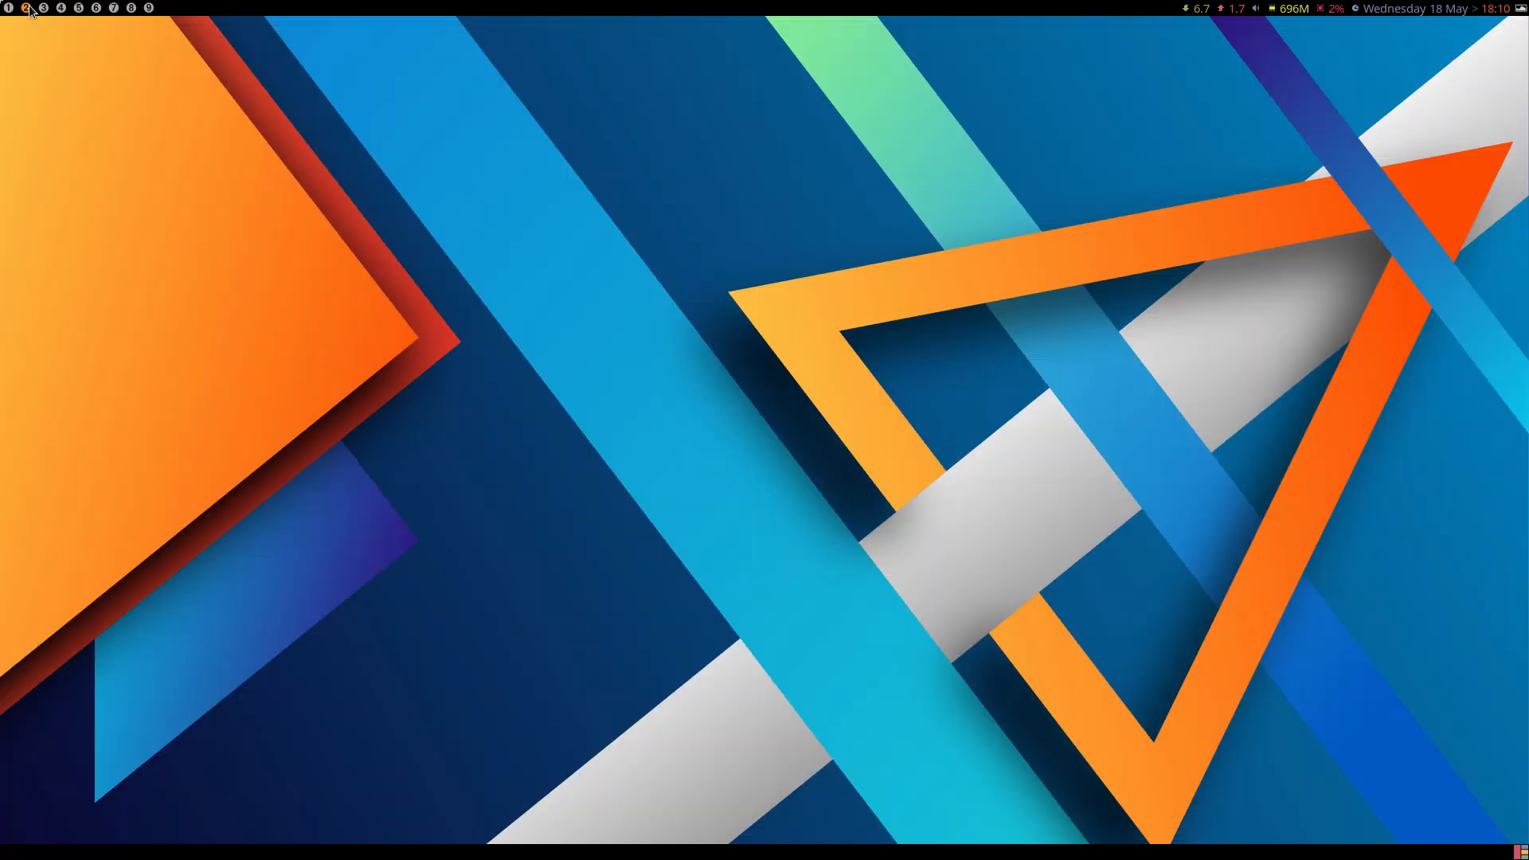
{"action": "left_click", "coordinate": [10, 7]}
{"action": "key", "text": "super+q"}
{"action": "key", "text": "super+x"}
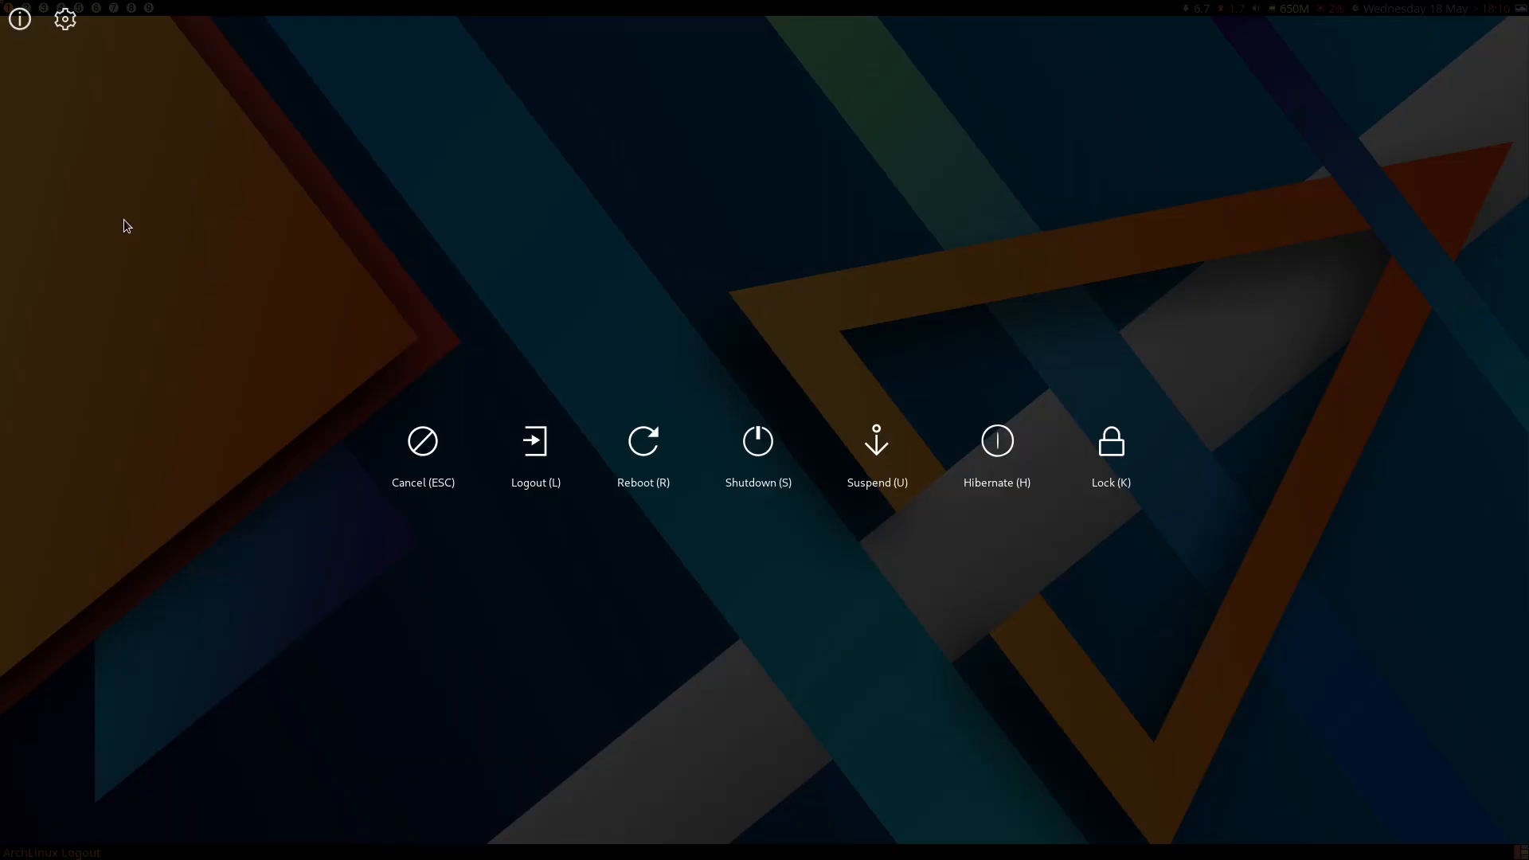
{"action": "left_click", "coordinate": [548, 446]}
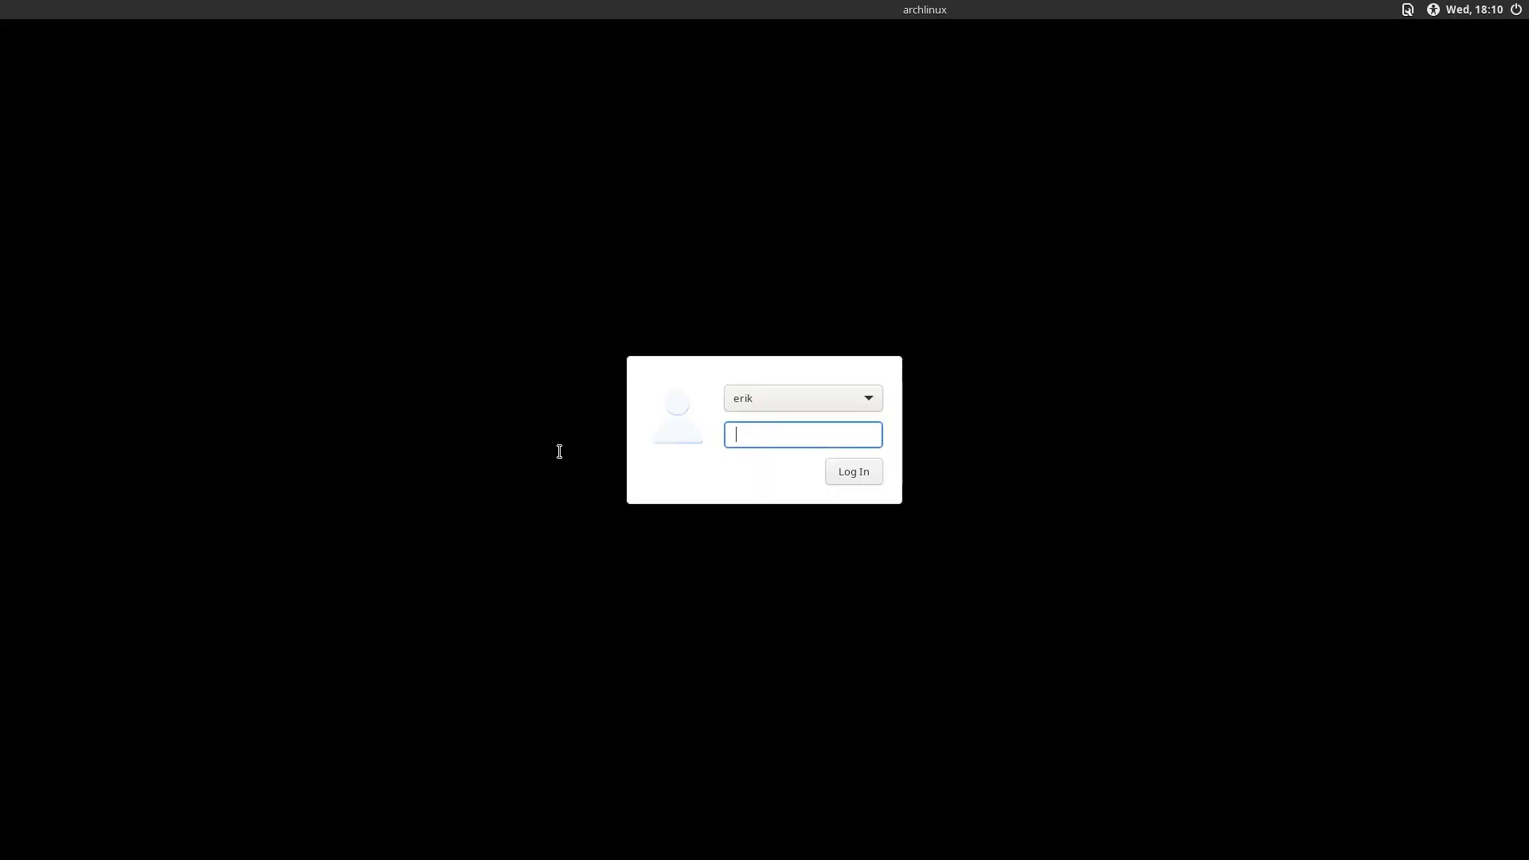
{"action": "type", "text": "****"}
{"action": "key", "text": "Return"}
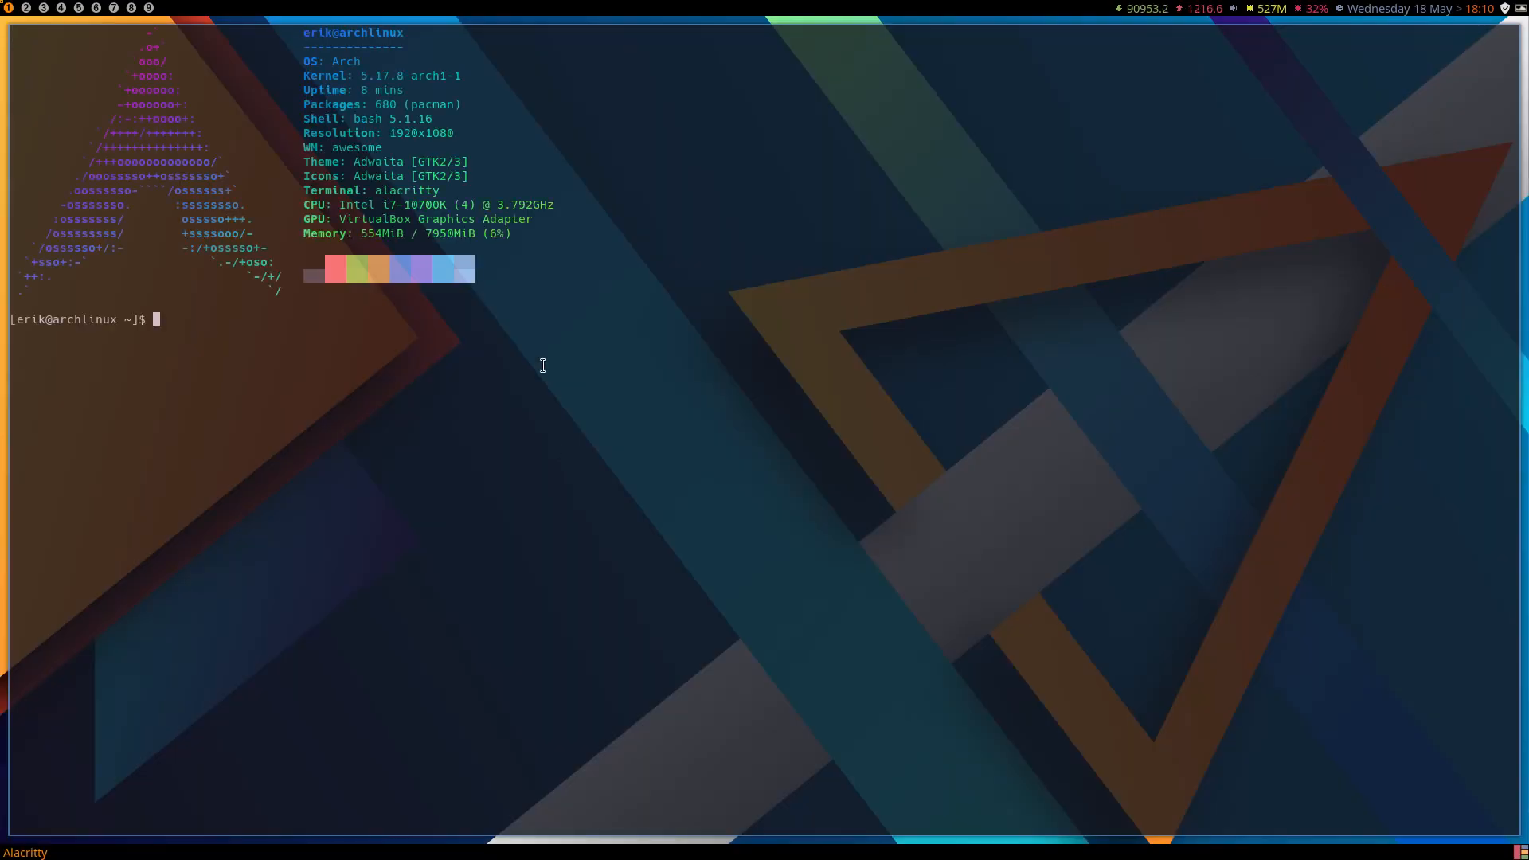
Check the shell name in the neofetch output, and launch archlinux-tweak-tool from the terminal, authenticating with the account password.
{"action": "double_click", "coordinate": [374, 118]}
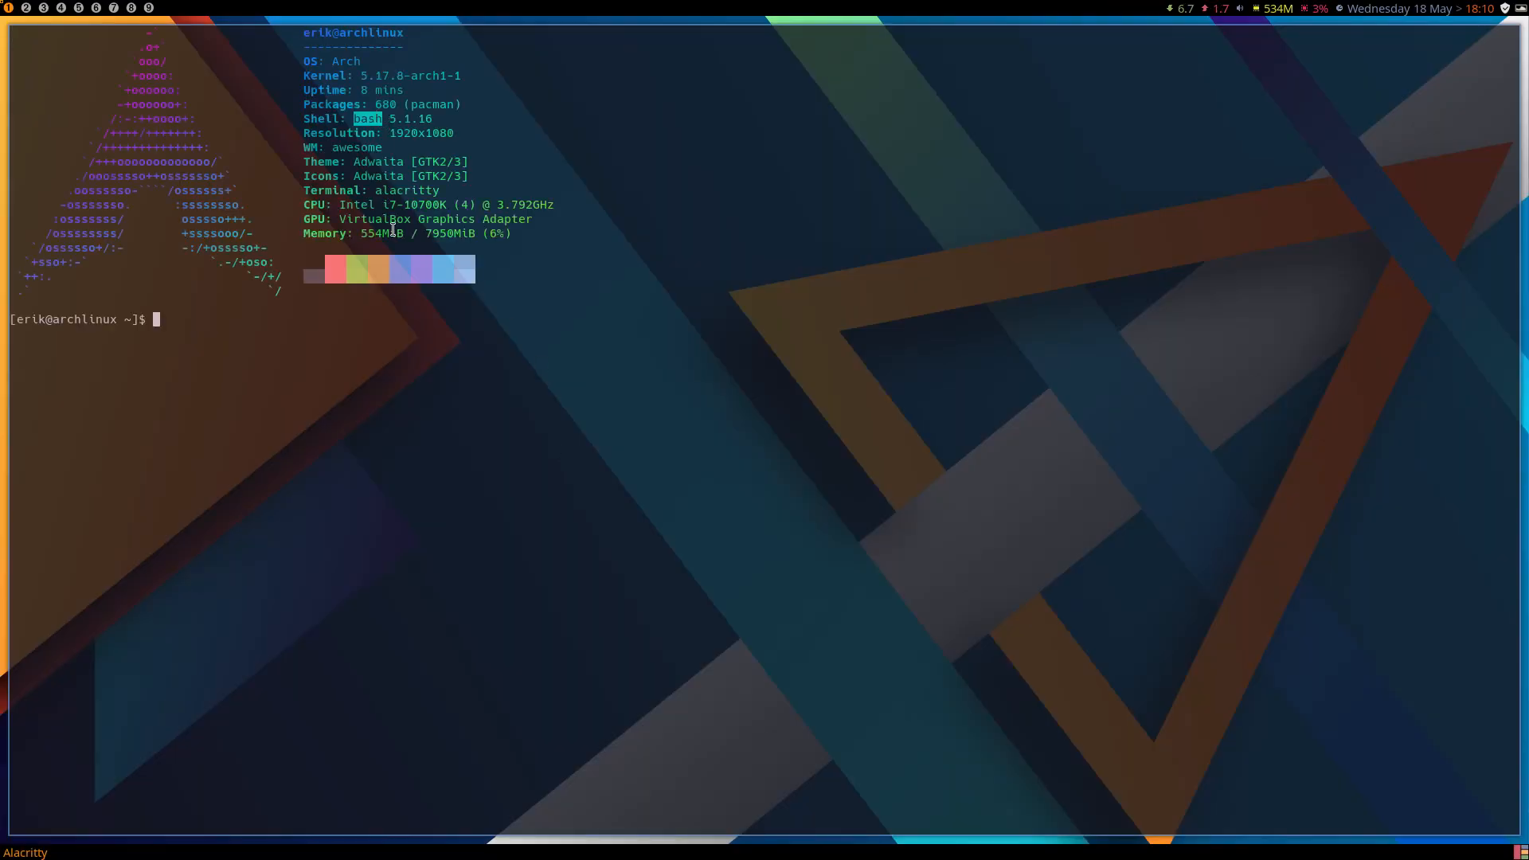
{"action": "type", "text": "archlinux-t"}
{"action": "key", "text": "Tab"}
{"action": "key", "text": "Return"}
{"action": "type", "text": "****"}
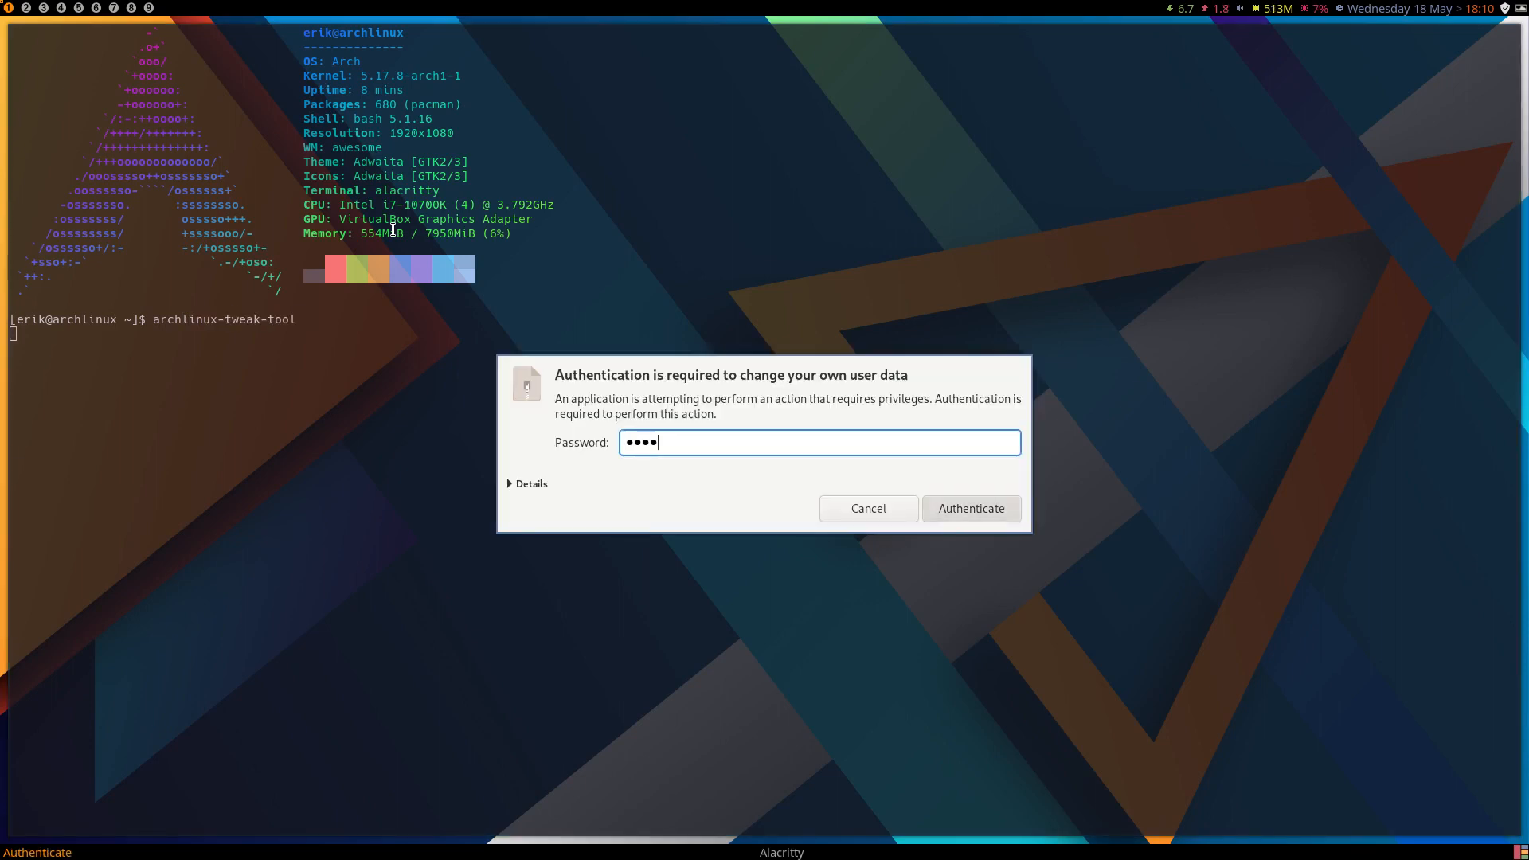
{"action": "key", "text": "Return"}
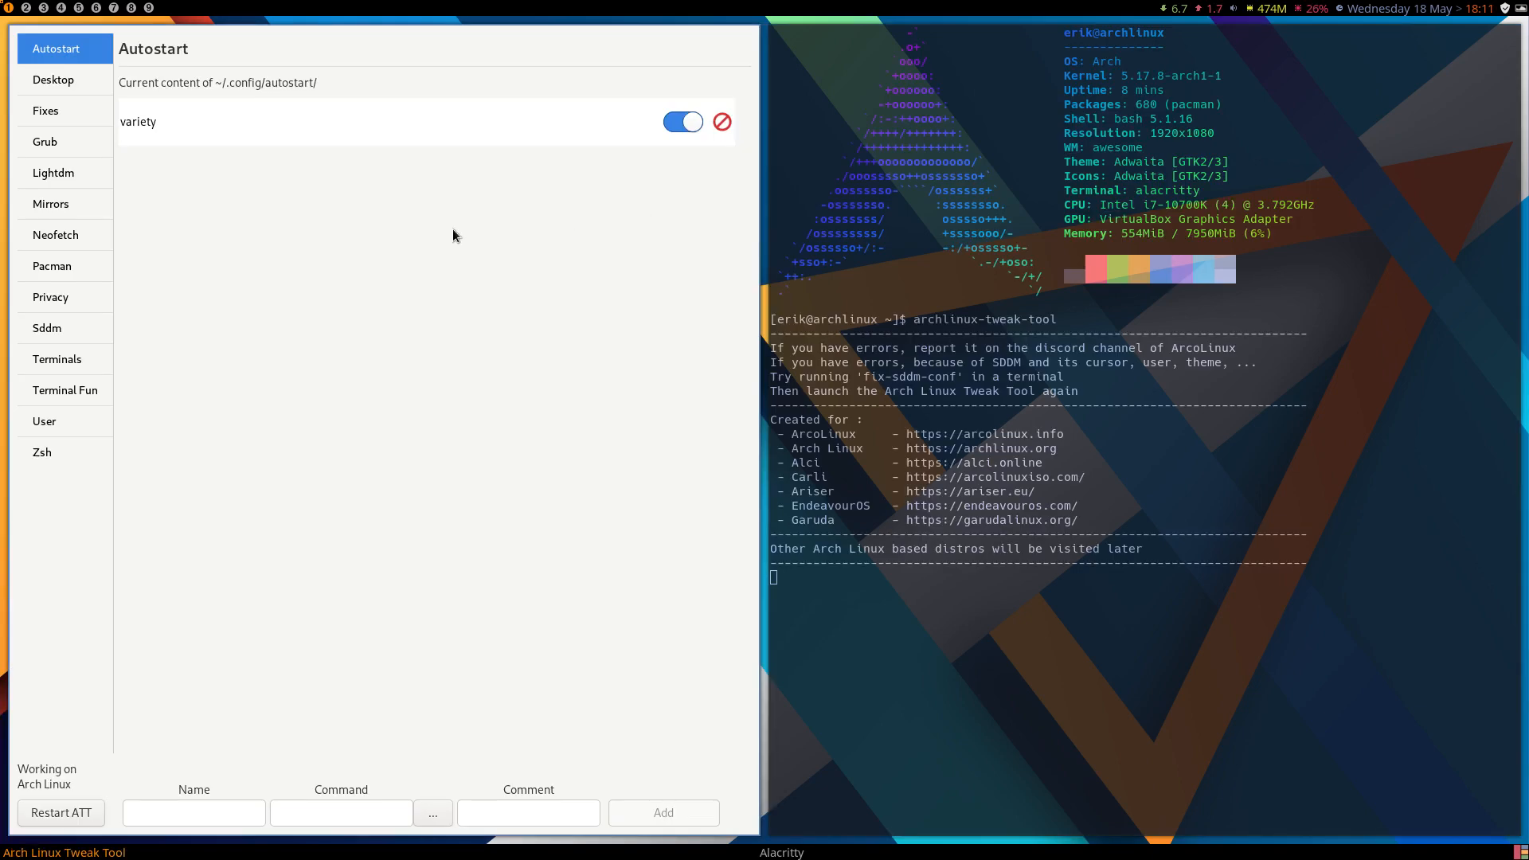
Apply zsh as the shell again and check for .zshrc in the home folder.
{"action": "left_click", "coordinate": [76, 447]}
{"action": "left_click", "coordinate": [328, 819]}
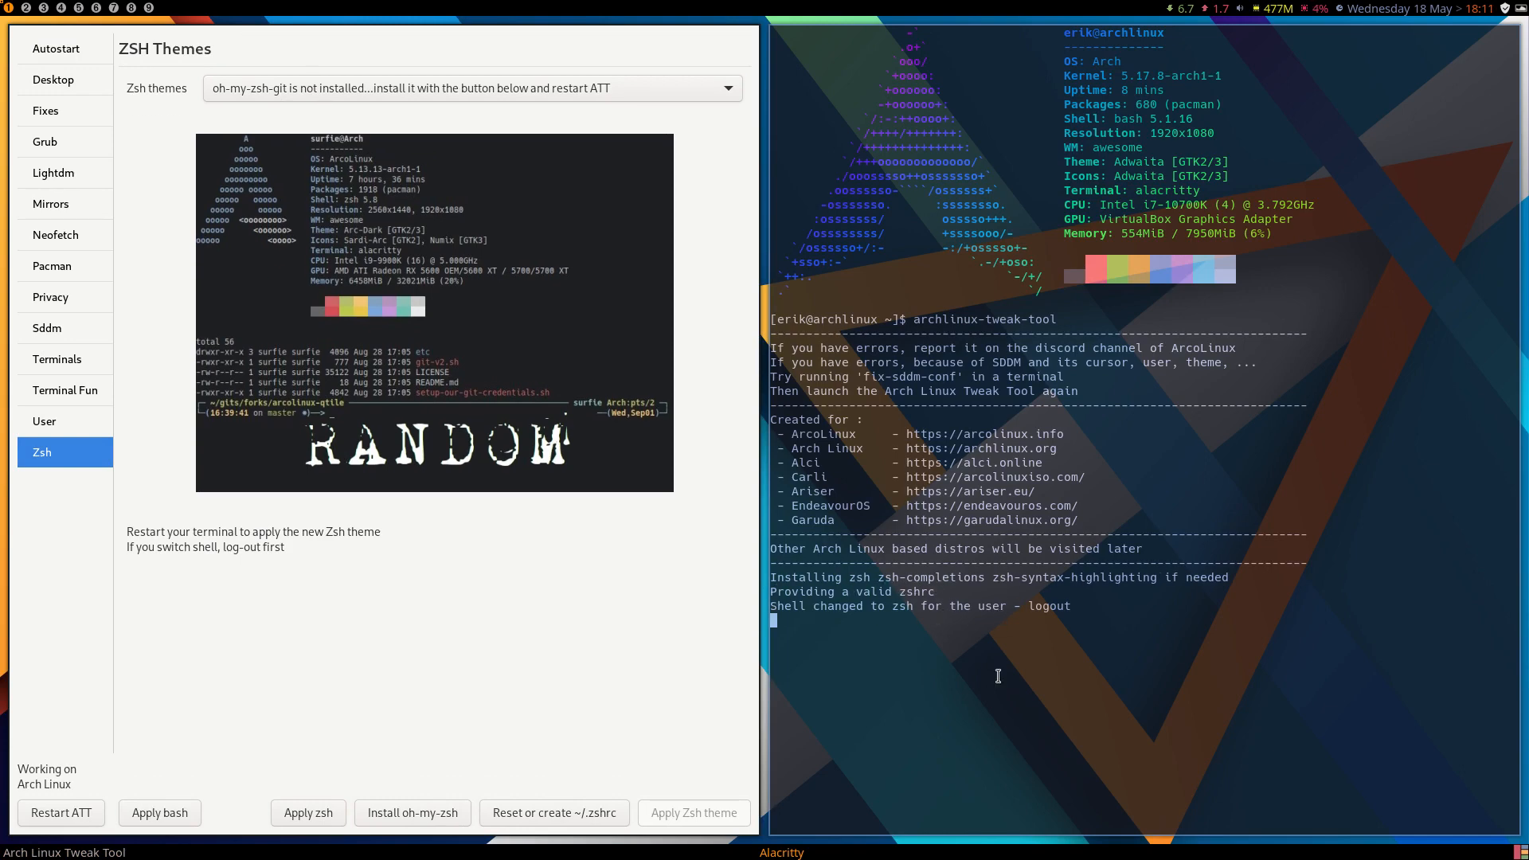
{"action": "key", "text": "super+shift+Return"}
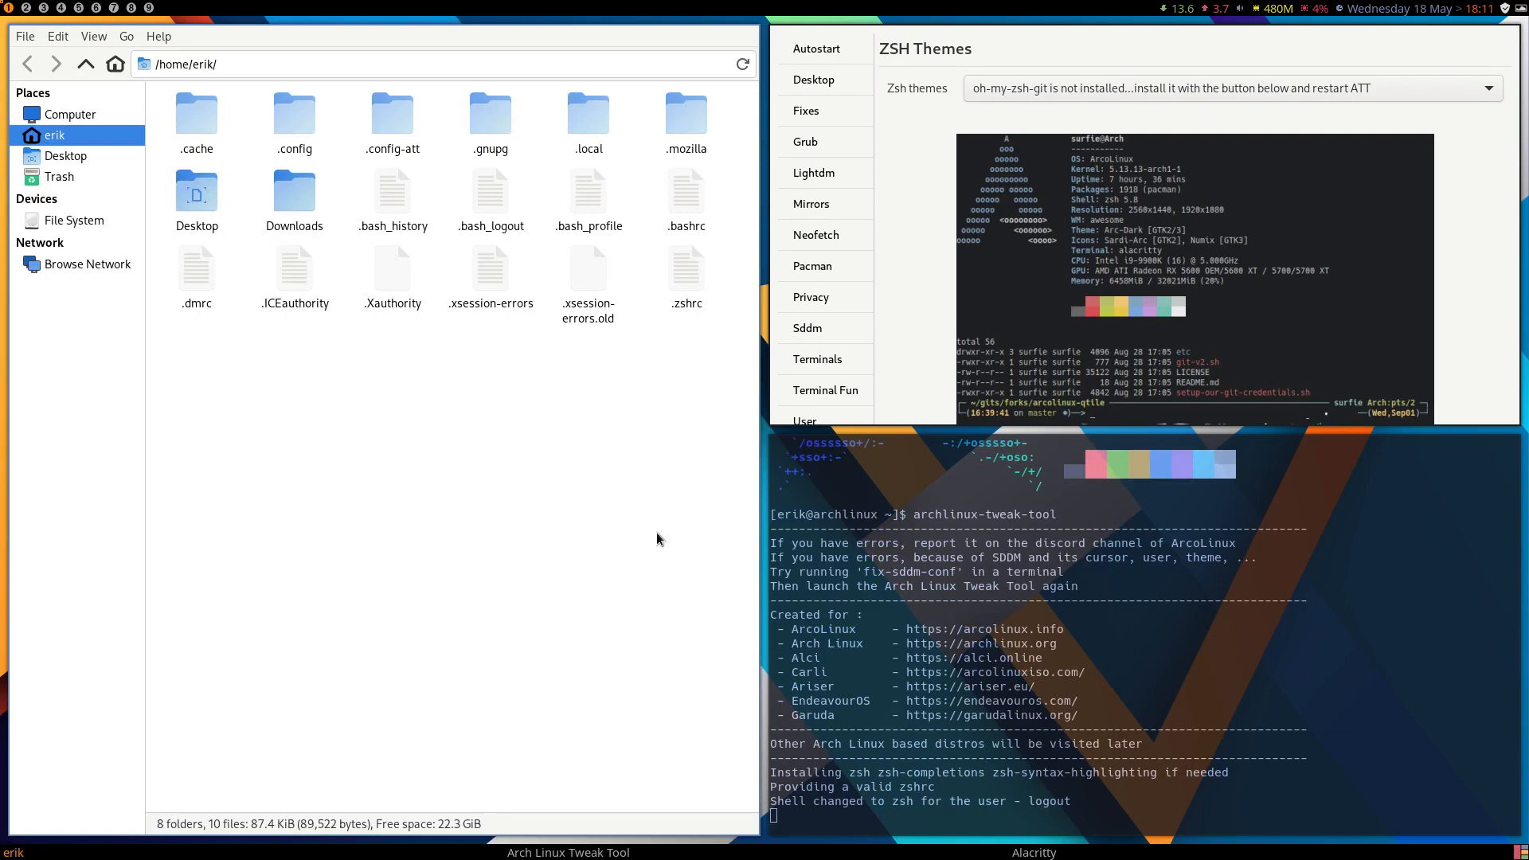
{"action": "left_click", "coordinate": [674, 307]}
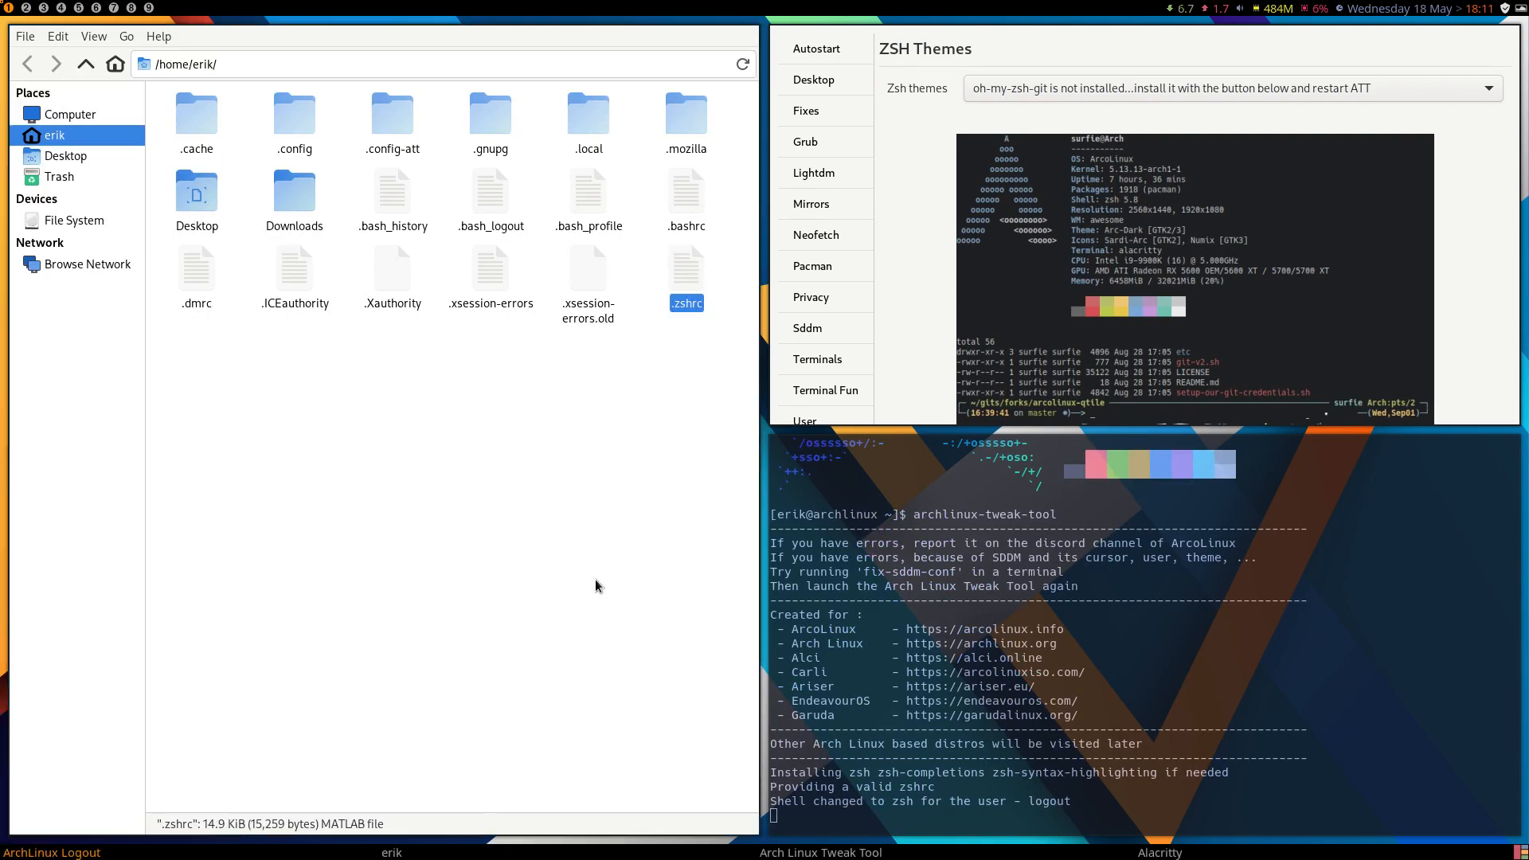
Log out of the session and log back in with the account password to activate the zsh shell.
{"action": "key", "text": "super+x"}
{"action": "left_click", "coordinate": [532, 443]}
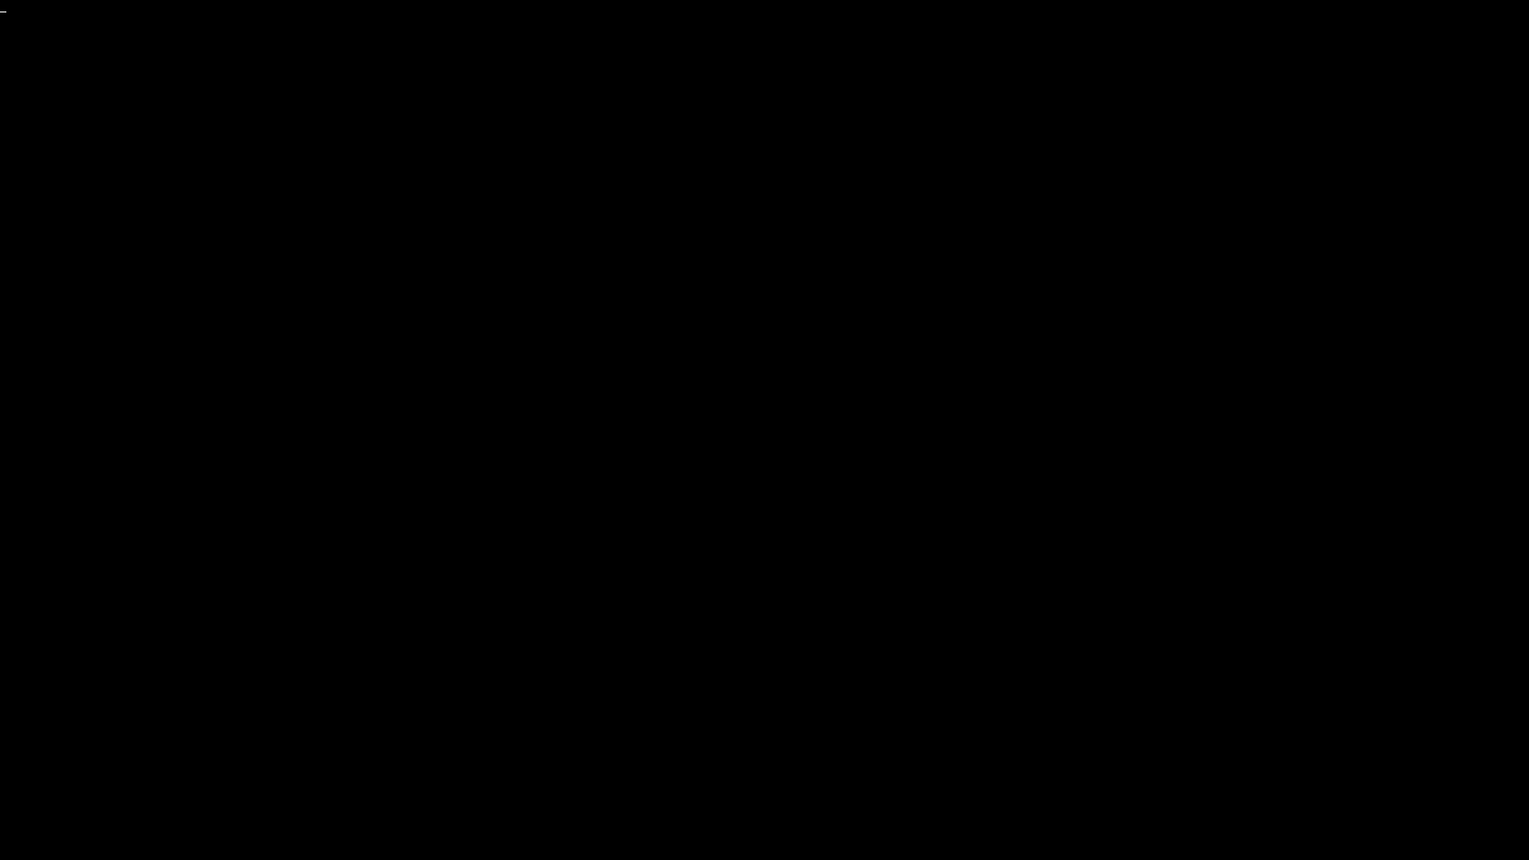
{"action": "type", "text": "***"}
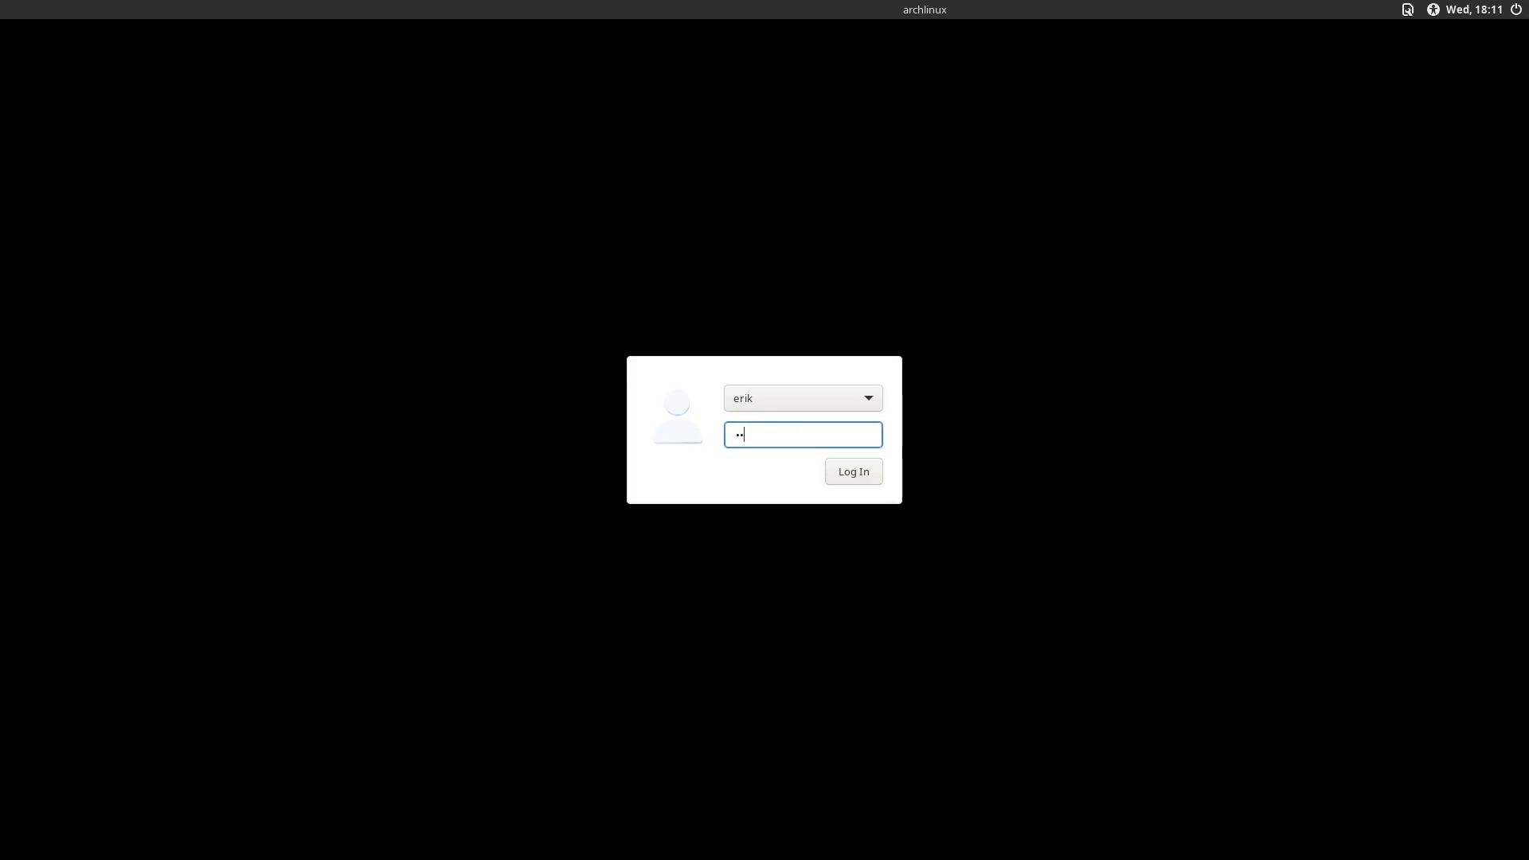
{"action": "key", "text": "Return"}
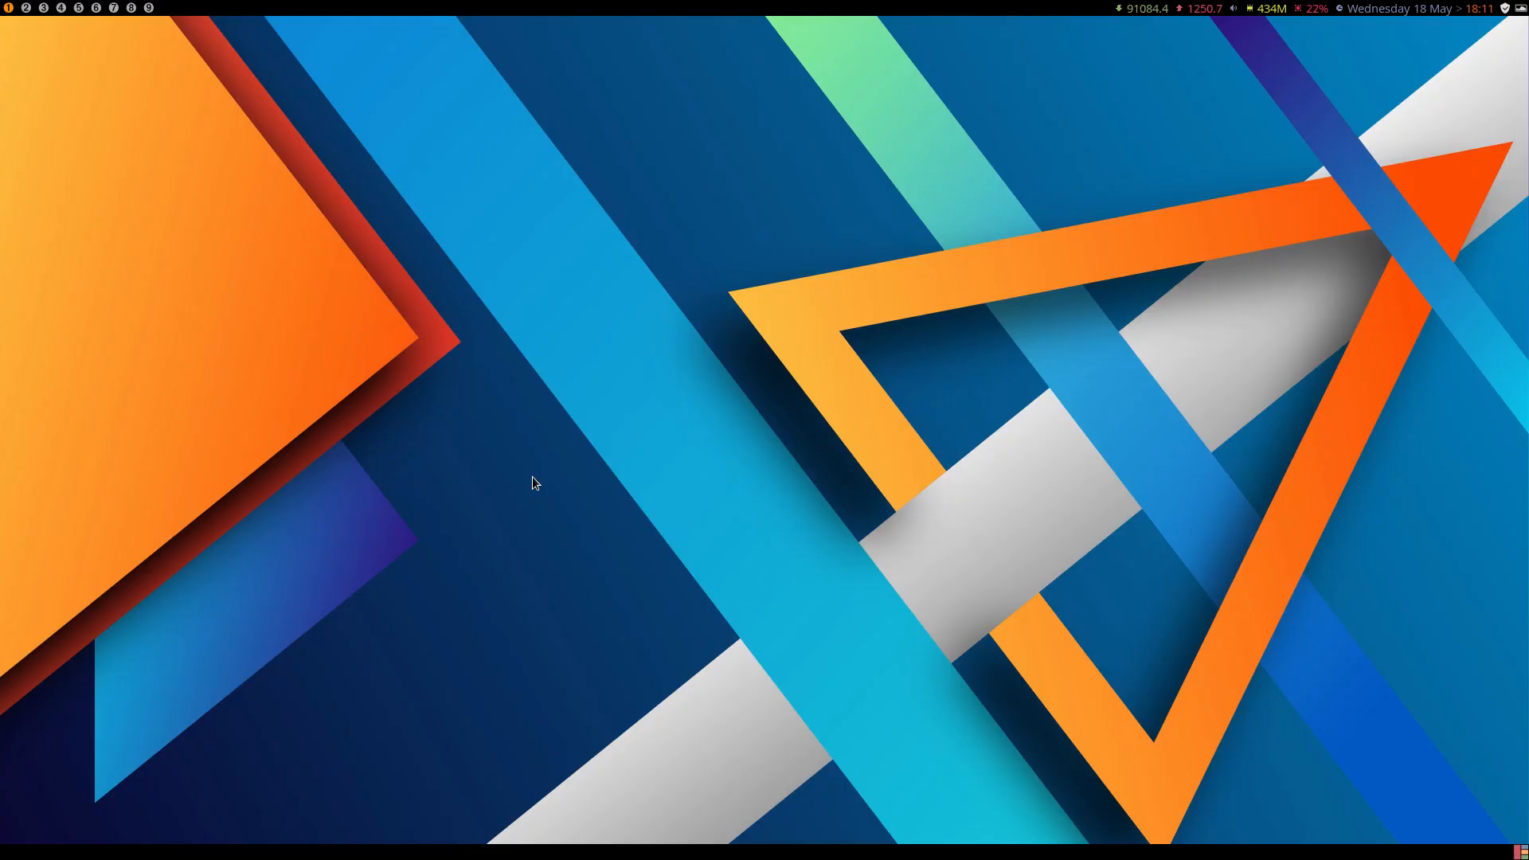
Open a zsh terminal and run archlinux-tweak-tool, authenticating with the account password.
{"action": "key", "text": "super+Return"}
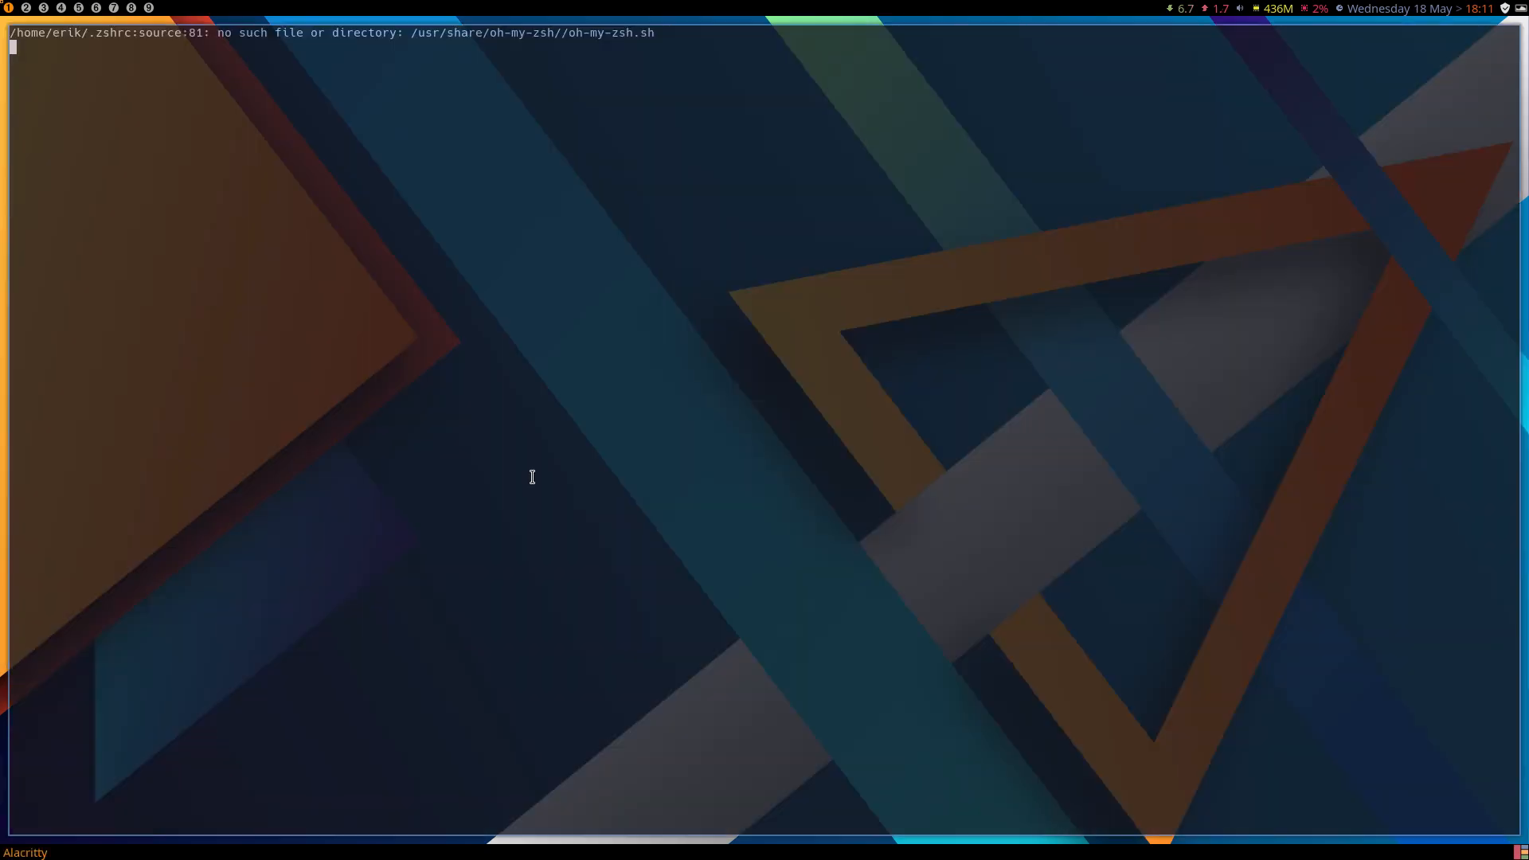
{"action": "type", "text": "arc"}
{"action": "type", "text": "gh l"}
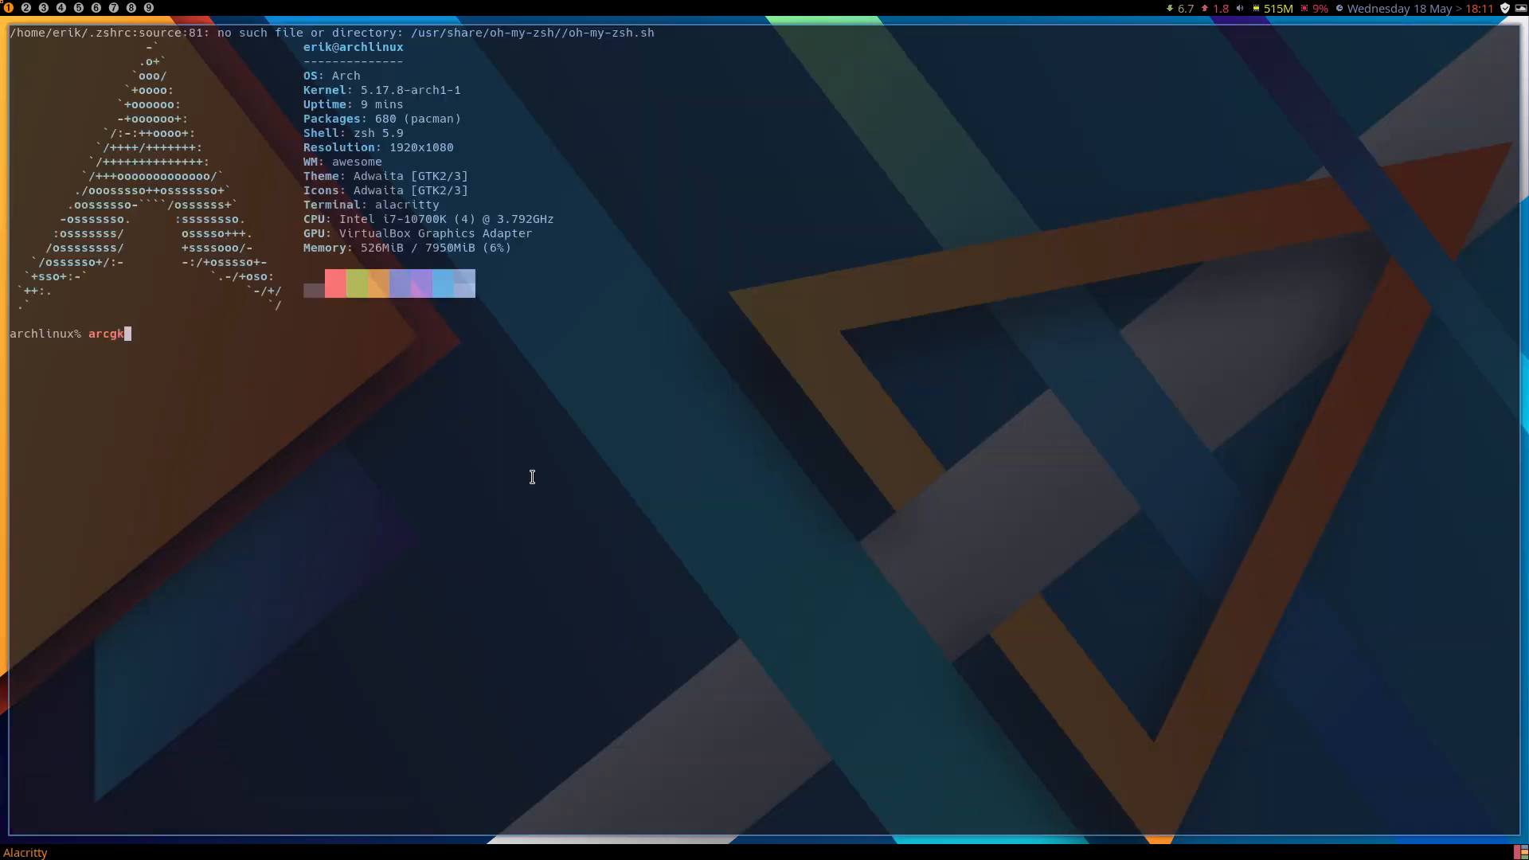
{"action": "key", "text": "BackSpace"}
{"action": "key", "text": "BackSpace"}
{"action": "key", "text": "BackSpace"}
{"action": "key", "text": "BackSpace"}
{"action": "type", "text": "hk"}
{"action": "key", "text": "BackSpace"}
{"action": "type", "text": "l"}
{"action": "key", "text": "Tab"}
{"action": "type", "text": "t"}
{"action": "key", "text": "Tab"}
{"action": "key", "text": "Return"}
{"action": "type", "text": "•••••"}
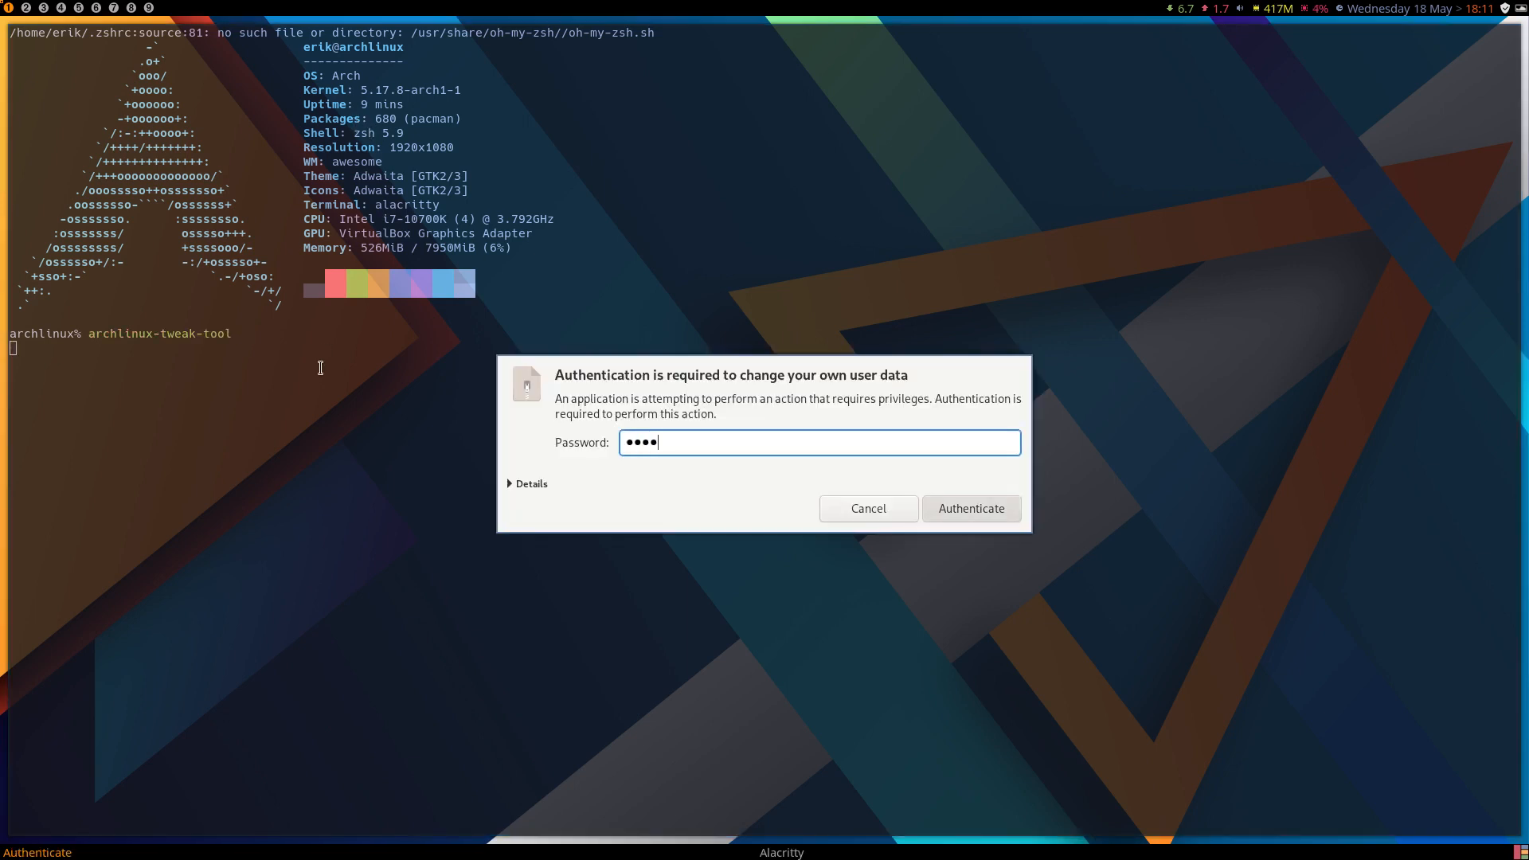
{"action": "key", "text": "Return"}
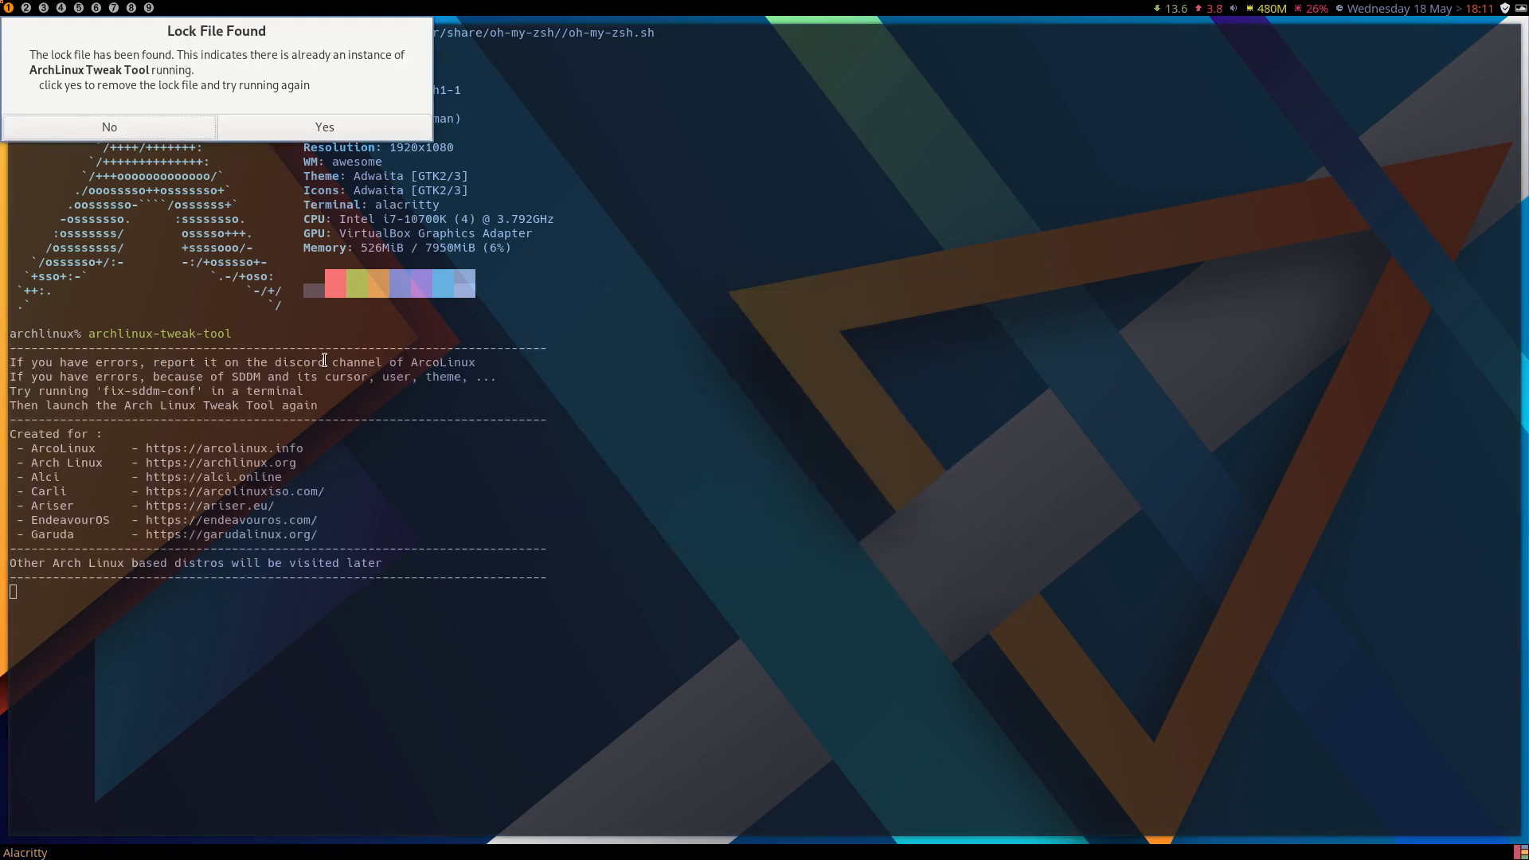
Remove the existing lock file and rerun archlinux-tweak-tool in the terminal, authenticating with the account password.
{"action": "left_click", "coordinate": [327, 131]}
{"action": "key", "text": "Up"}
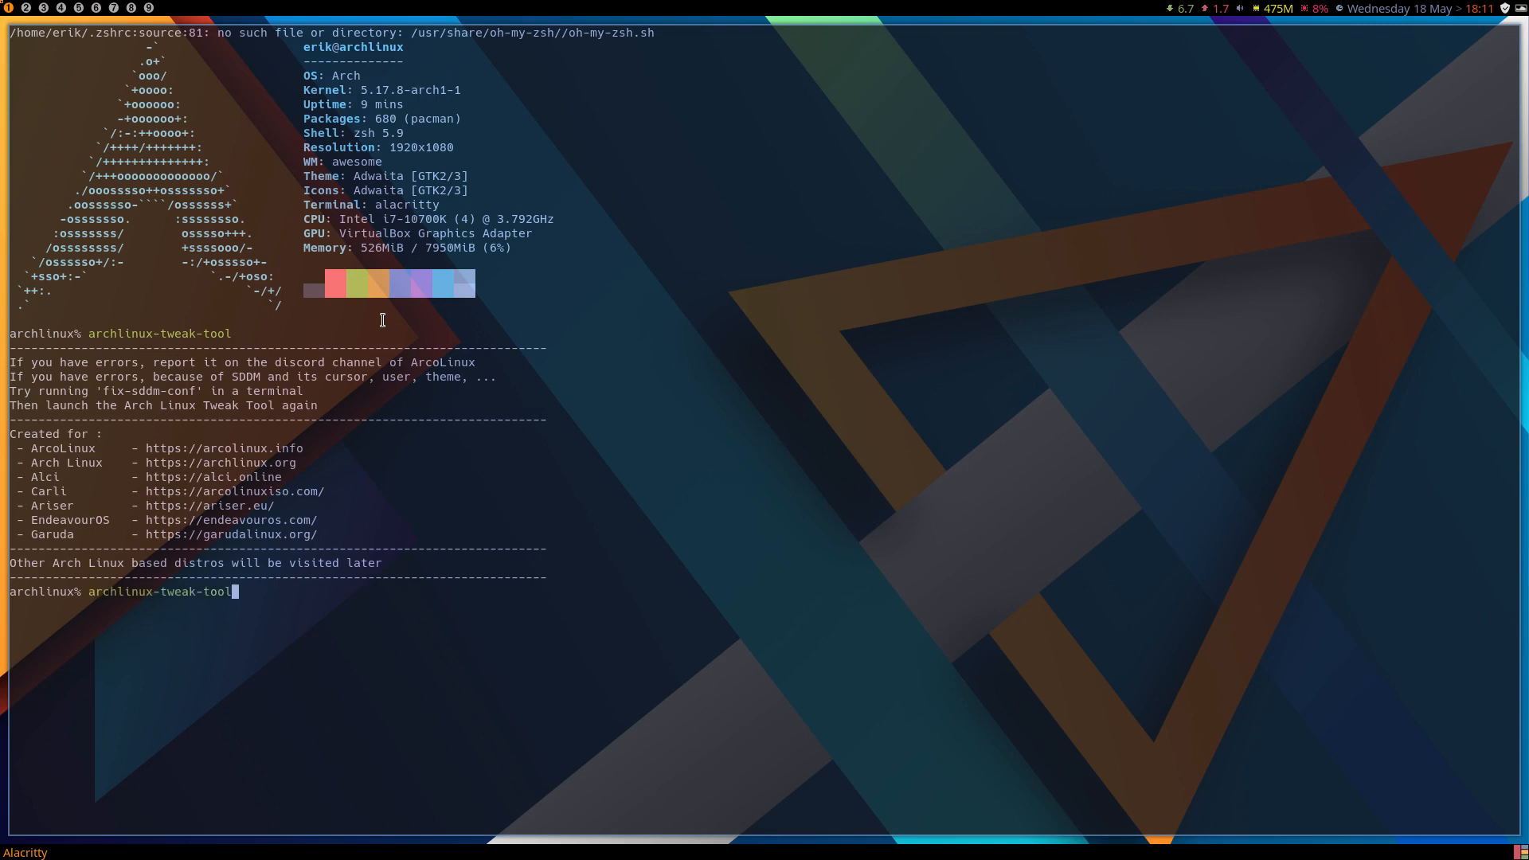
{"action": "key", "text": "Return"}
{"action": "type", "text": "•••••"}
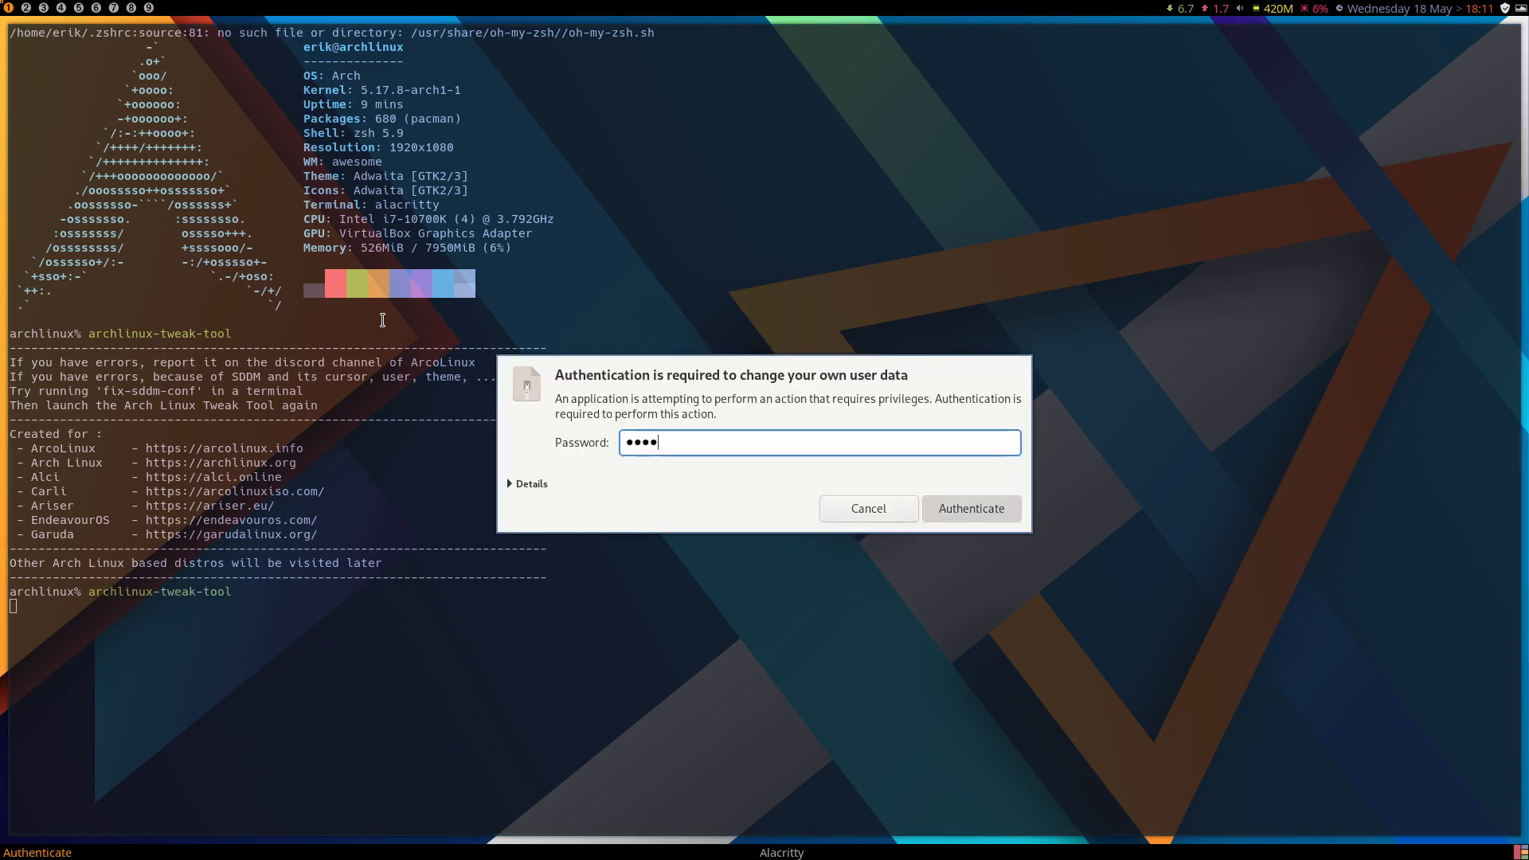
{"action": "key", "text": "Return"}
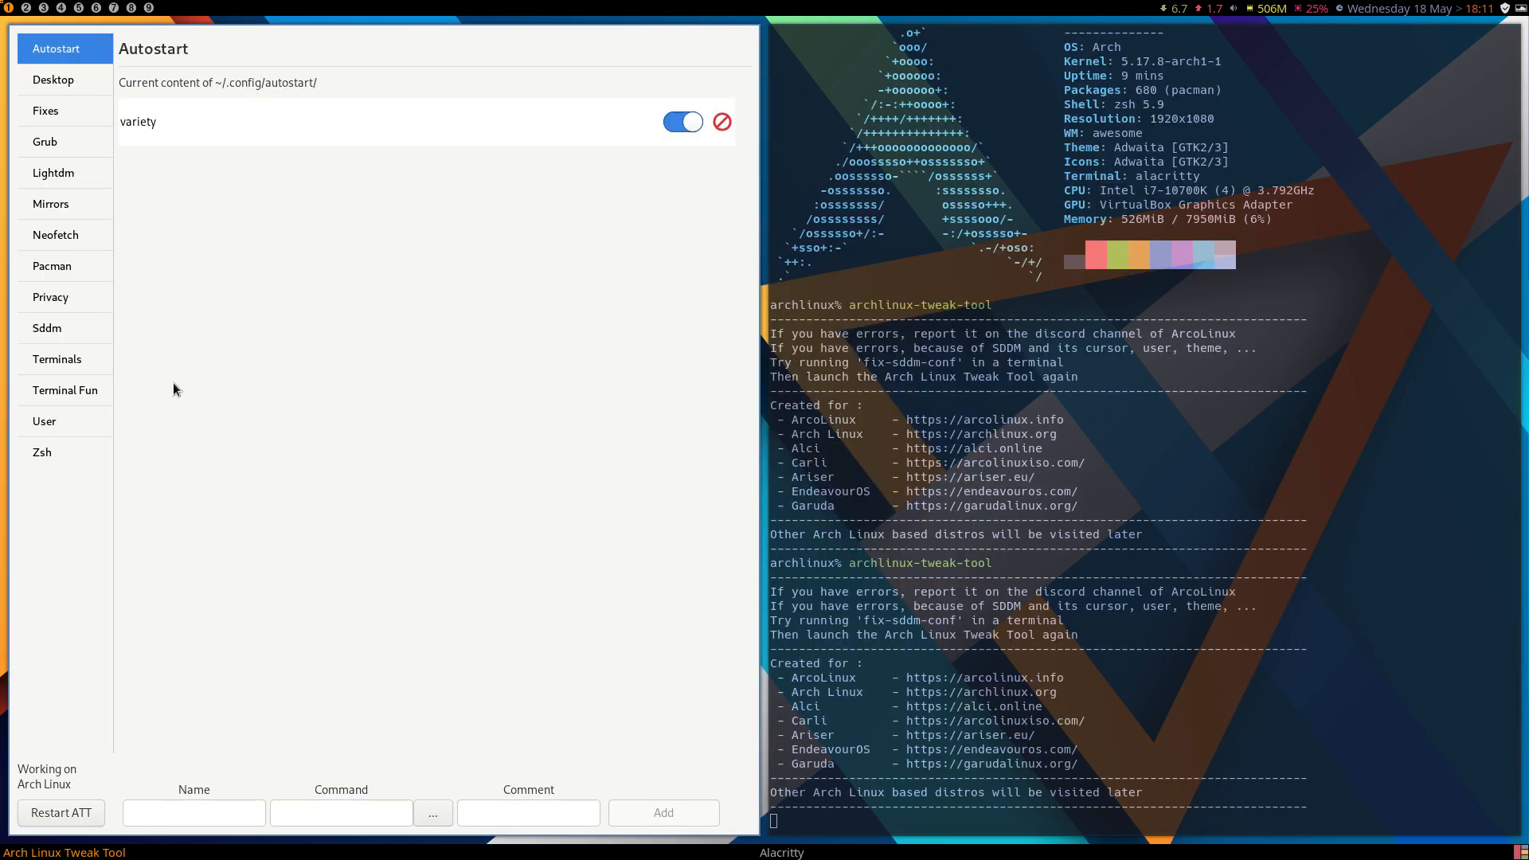
Check the available zsh themes, install oh-my-zsh, and restart the tweak tool.
{"action": "left_click", "coordinate": [55, 466]}
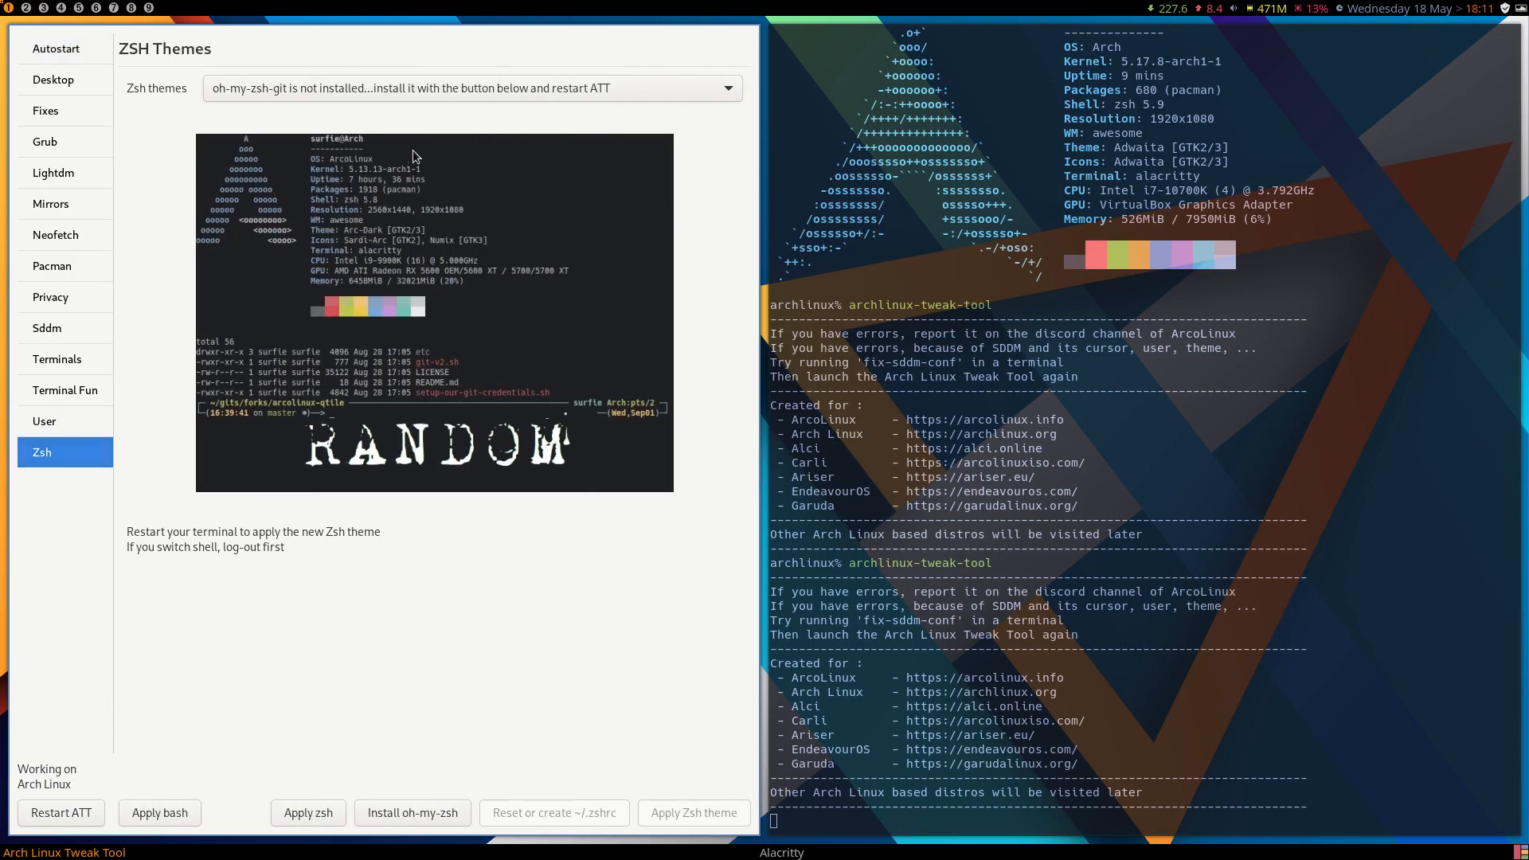
{"action": "left_click", "coordinate": [265, 88]}
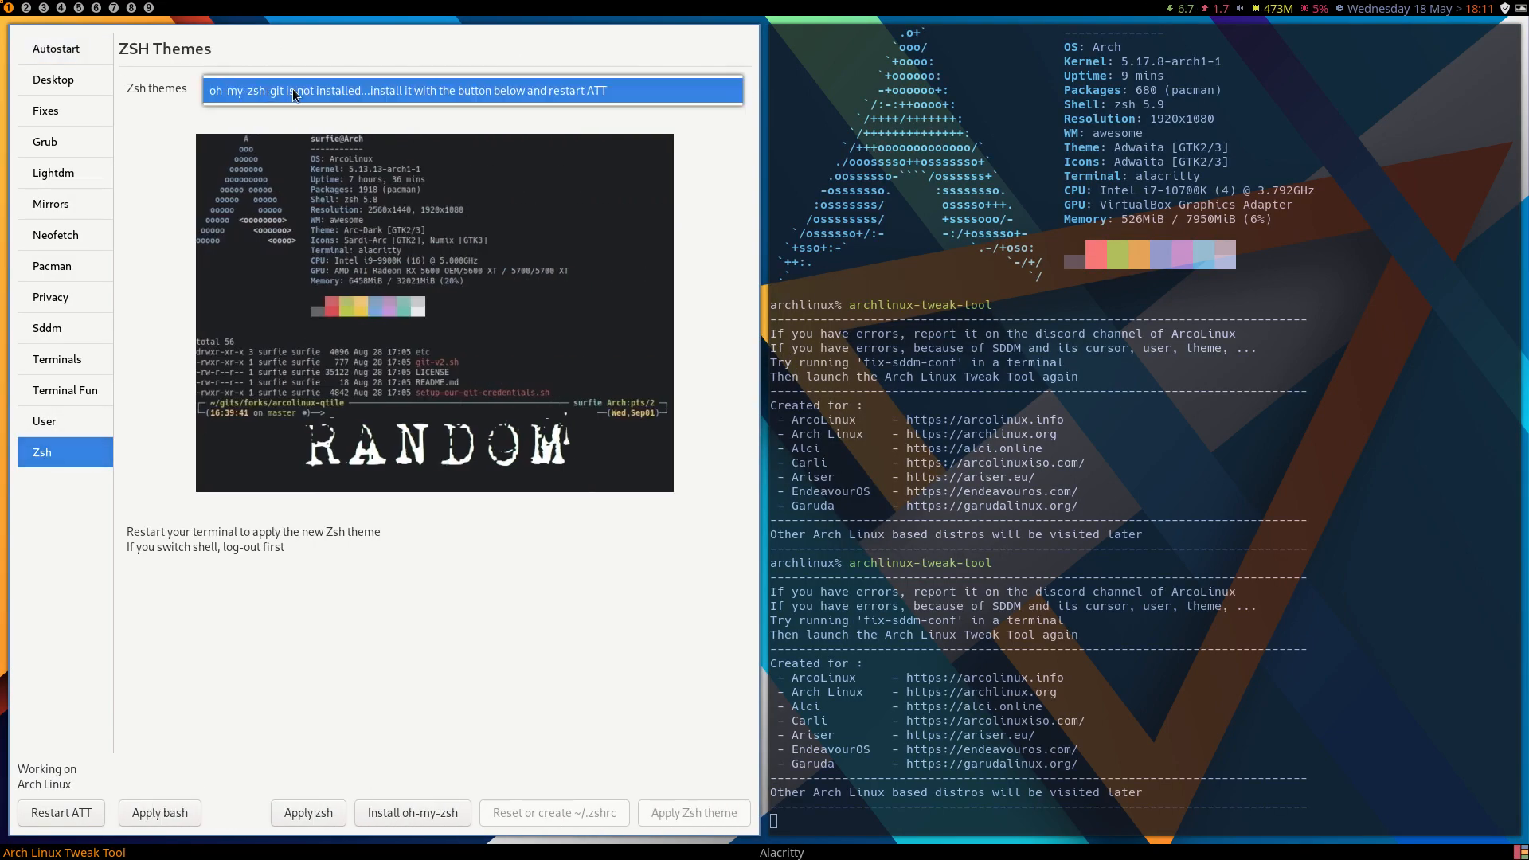
{"action": "left_click", "coordinate": [518, 91]}
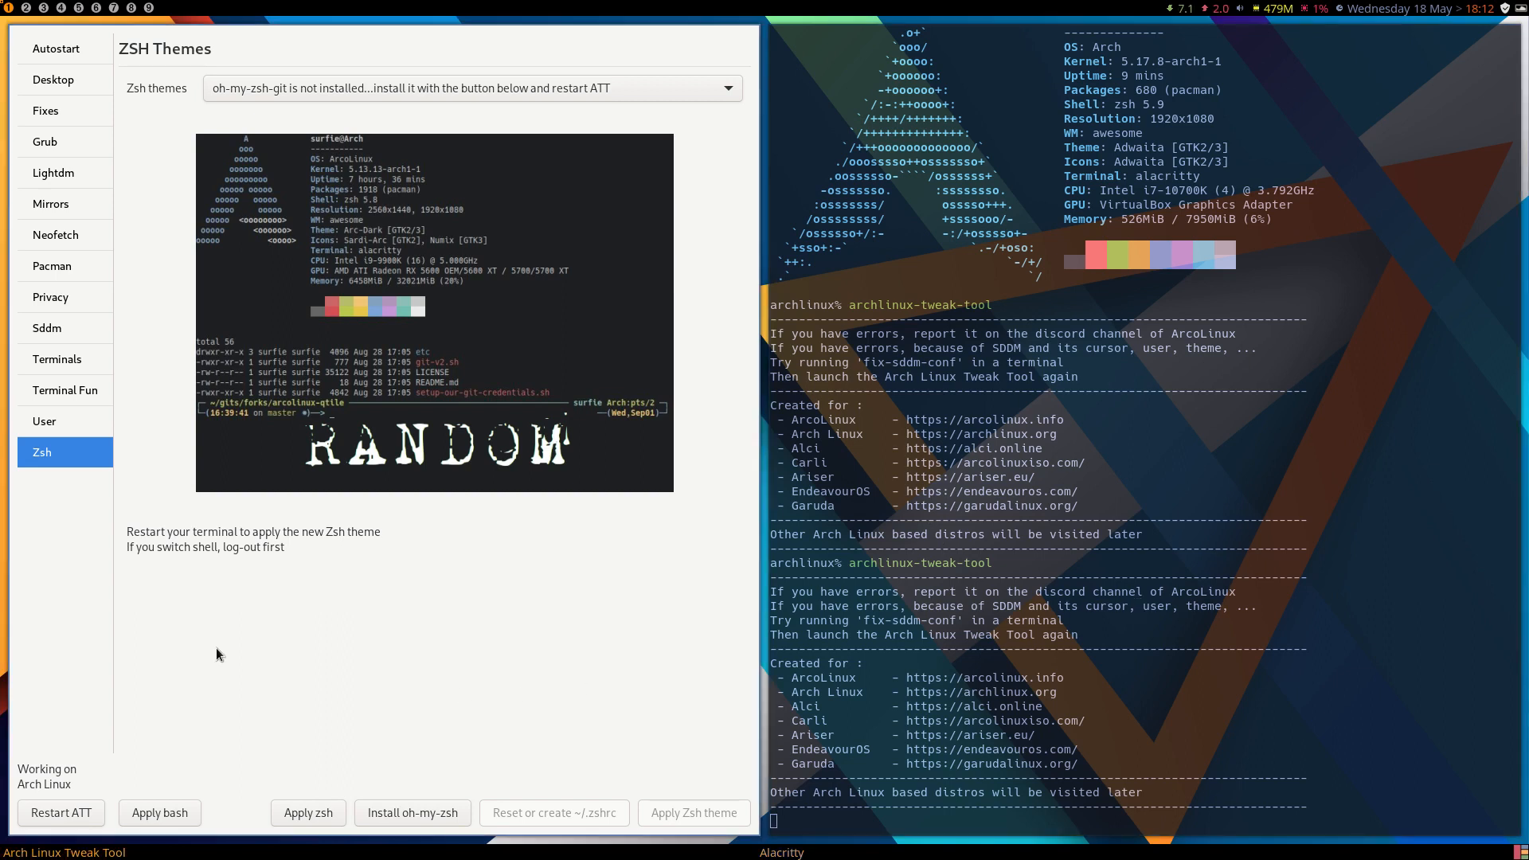
{"action": "left_click", "coordinate": [442, 820]}
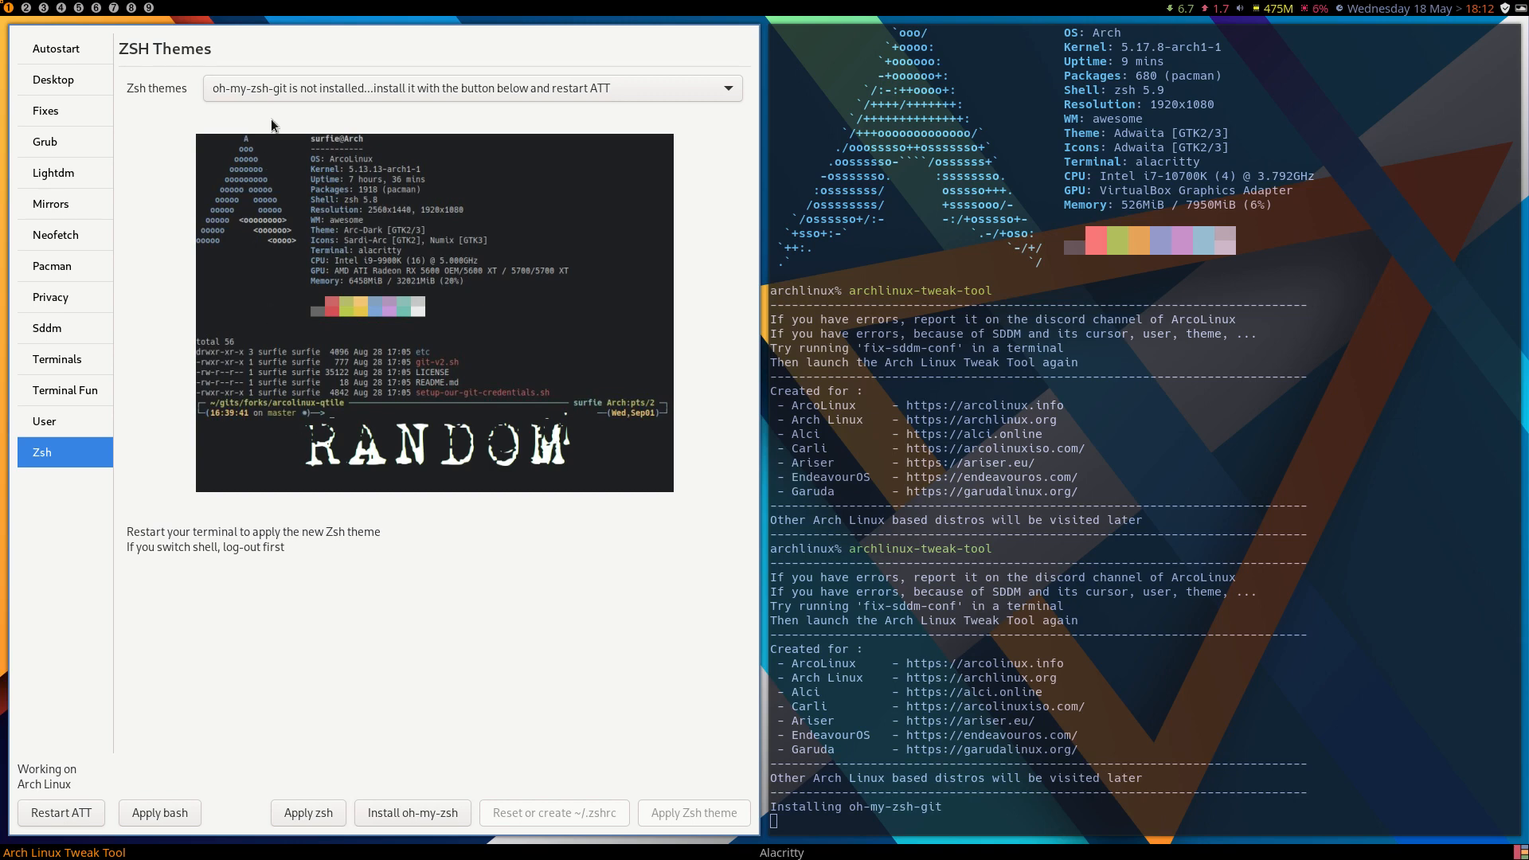
{"action": "left_click", "coordinate": [63, 813]}
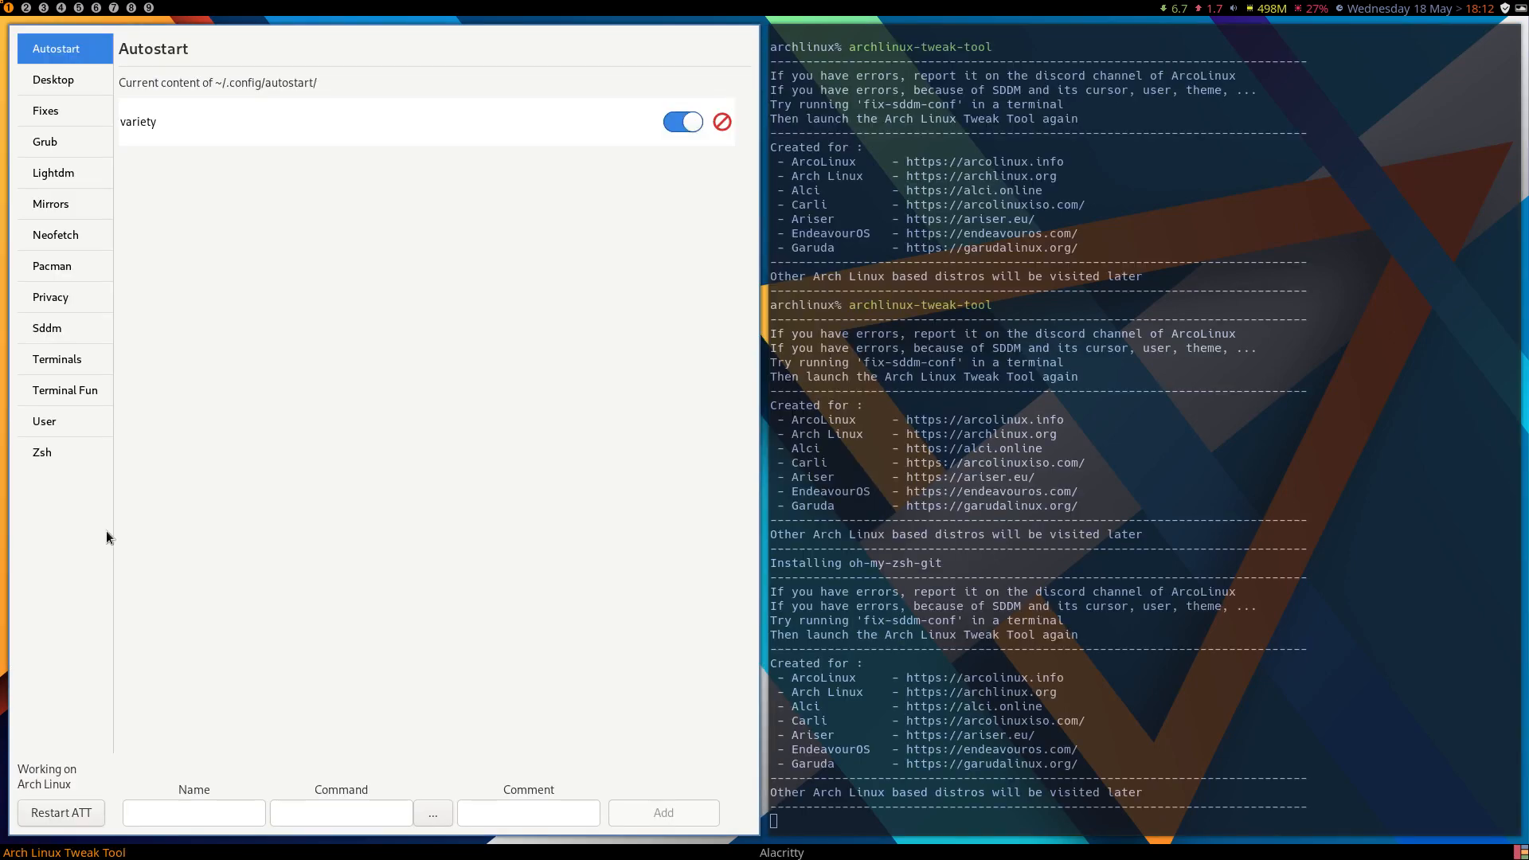
Apply the skaro zsh theme and open a new terminal to check its prompt.
{"action": "left_click", "coordinate": [68, 454]}
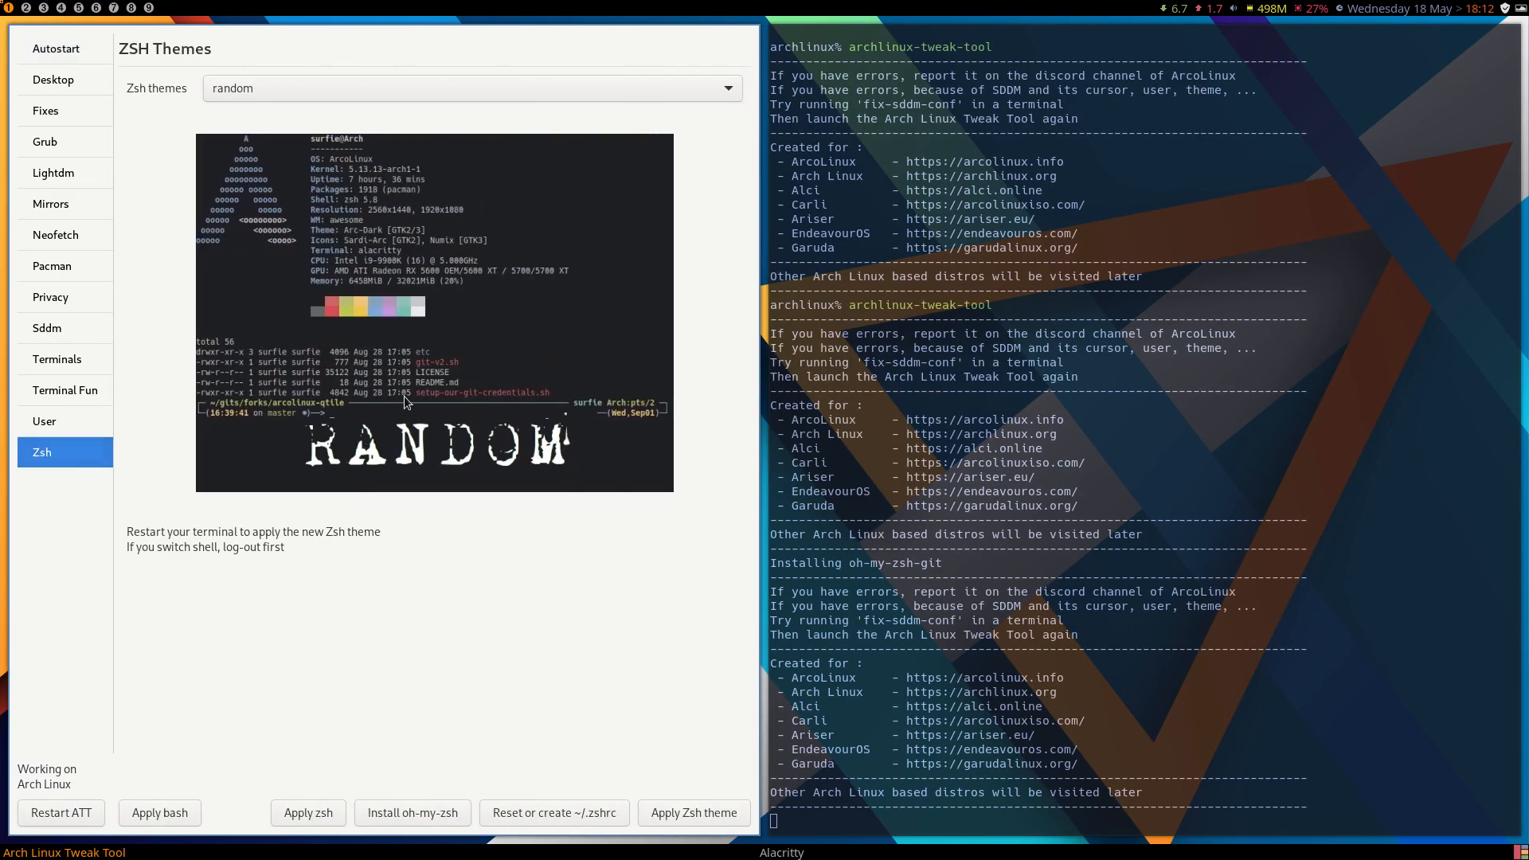
{"action": "left_click", "coordinate": [361, 89]}
{"action": "left_click", "coordinate": [356, 394]}
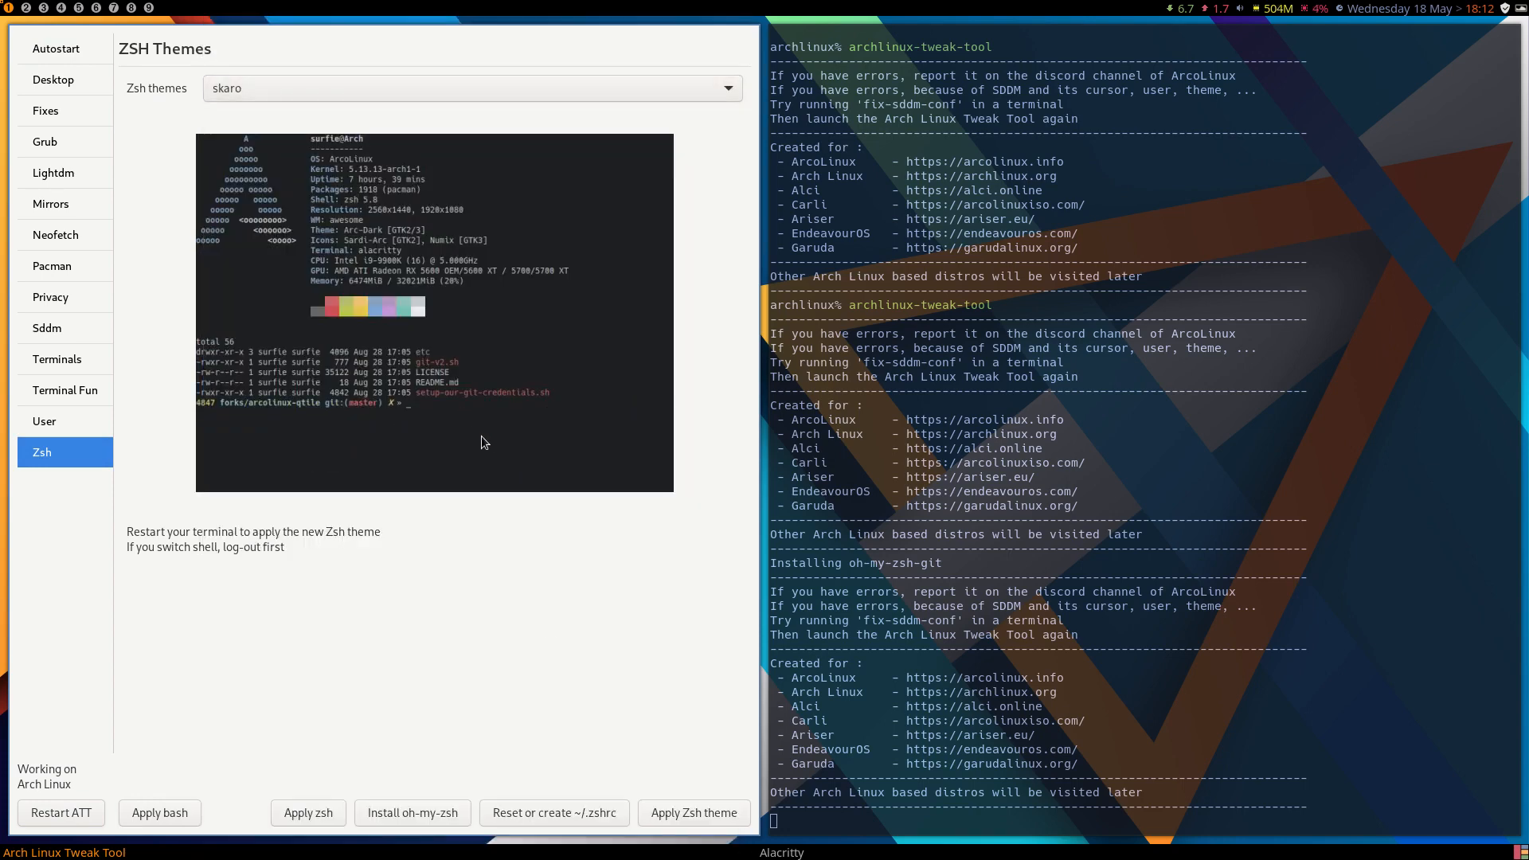
{"action": "left_click", "coordinate": [693, 812]}
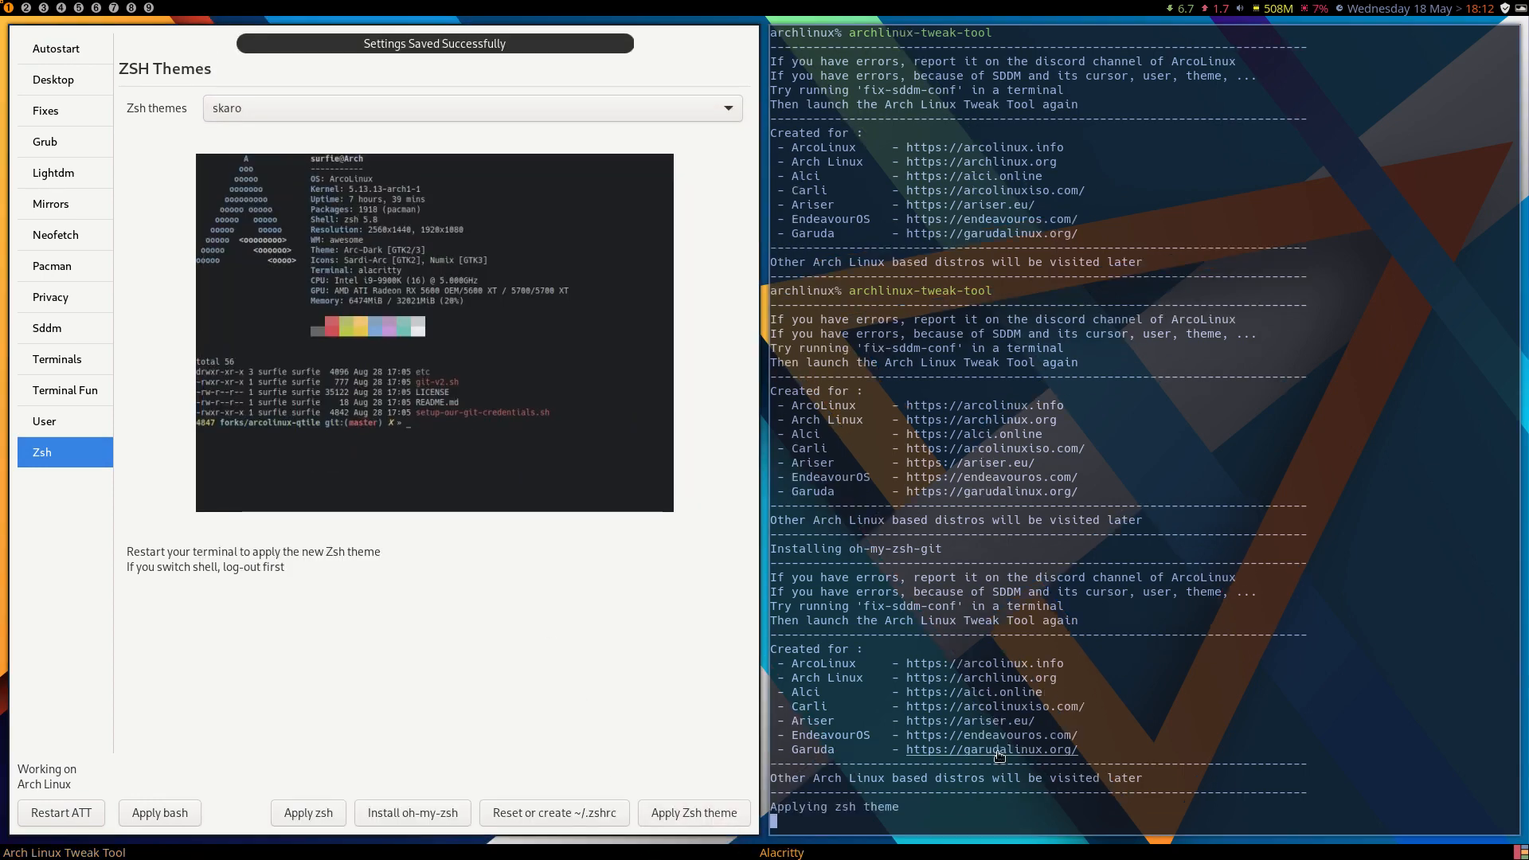
{"action": "key", "text": "super+Return"}
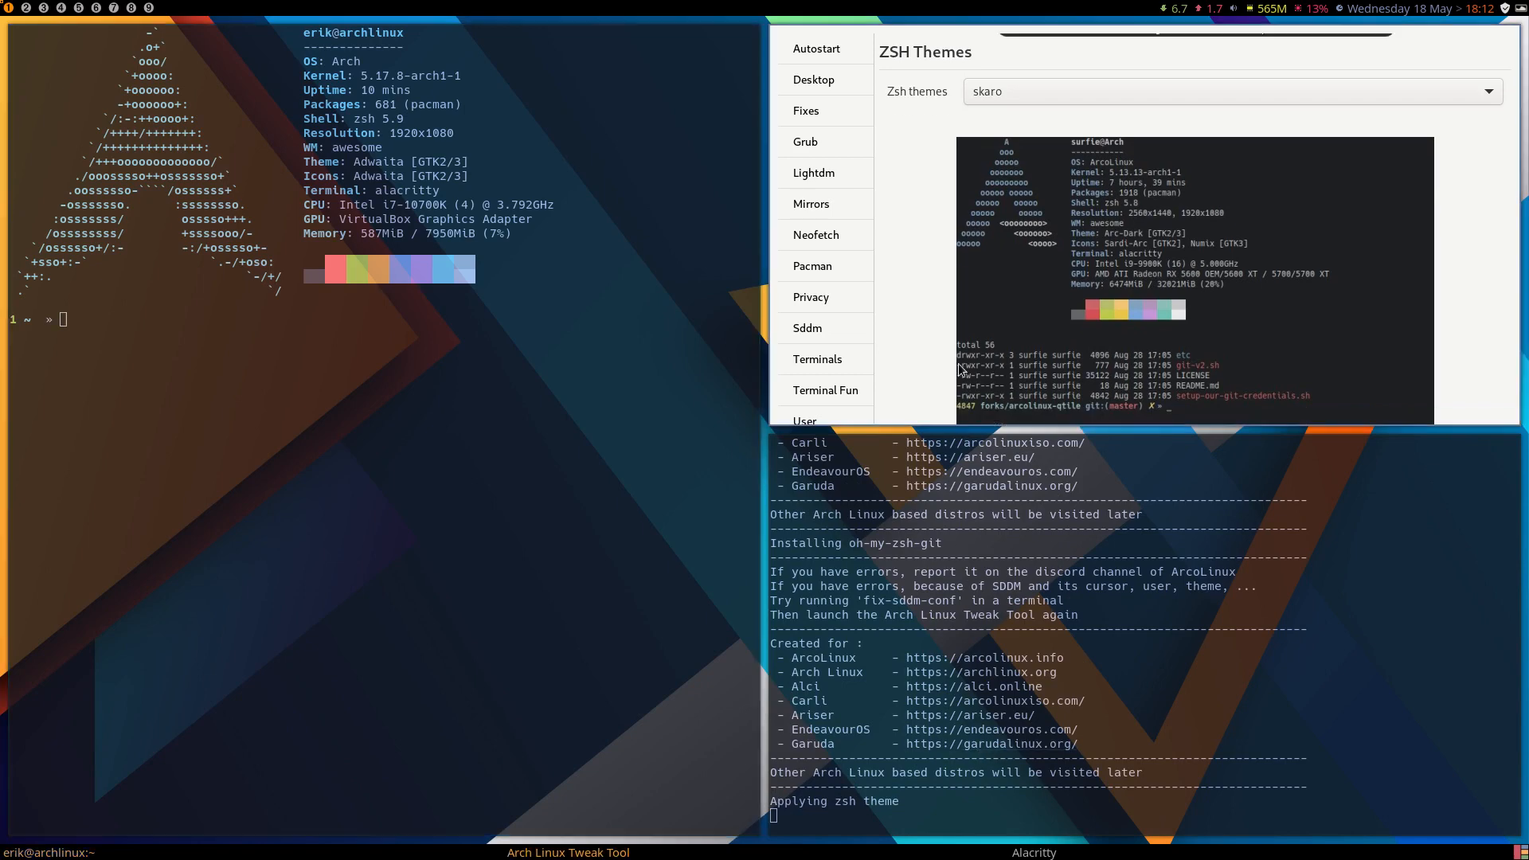
Preview the sonicradish zsh theme without applying it, and close the tweak tool.
{"action": "left_click", "coordinate": [1072, 96]}
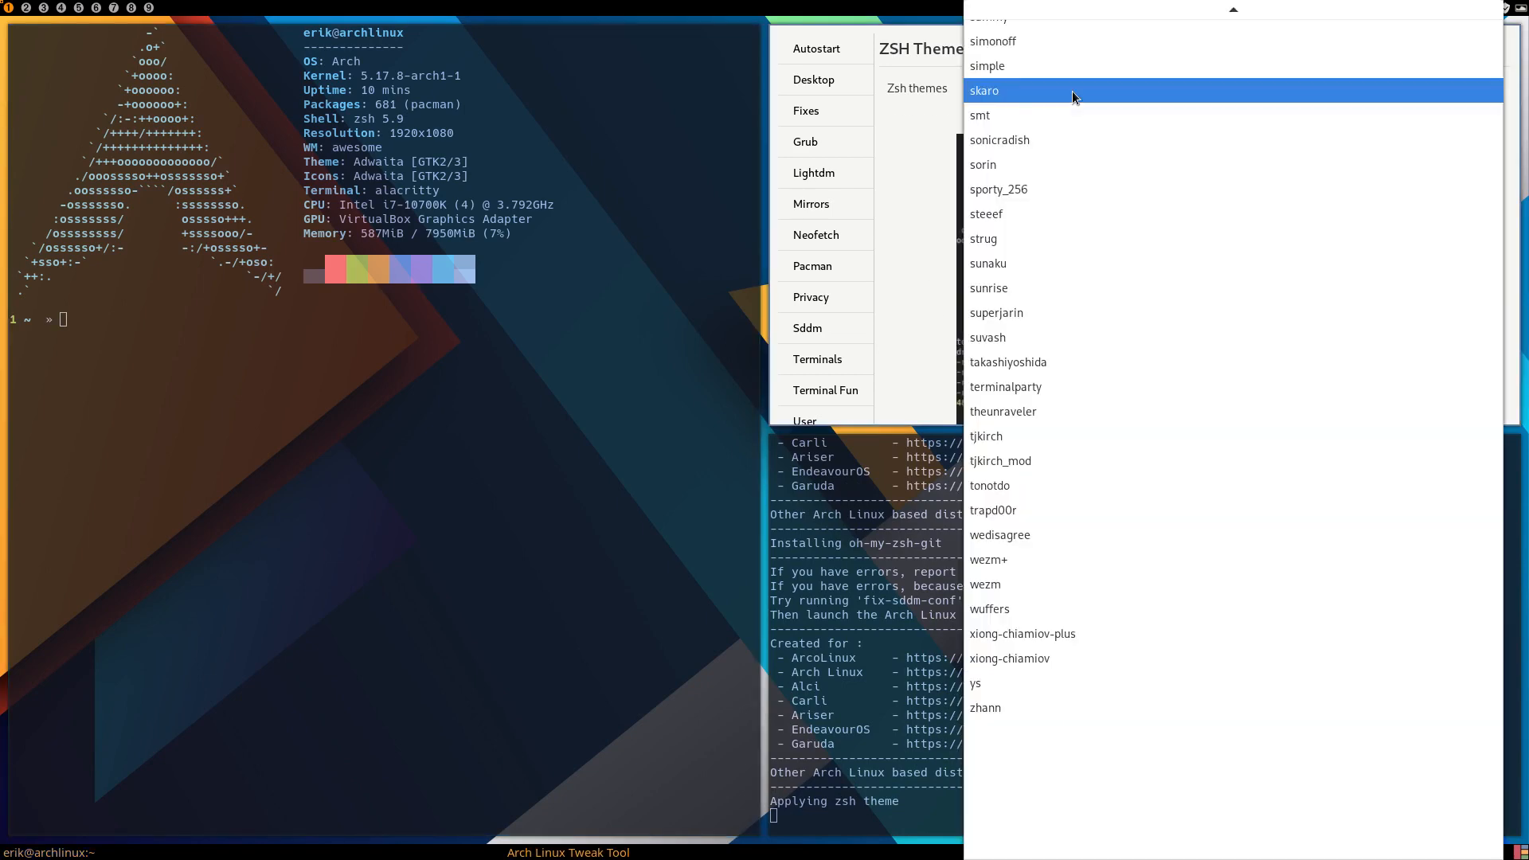
{"action": "left_click", "coordinate": [1068, 137]}
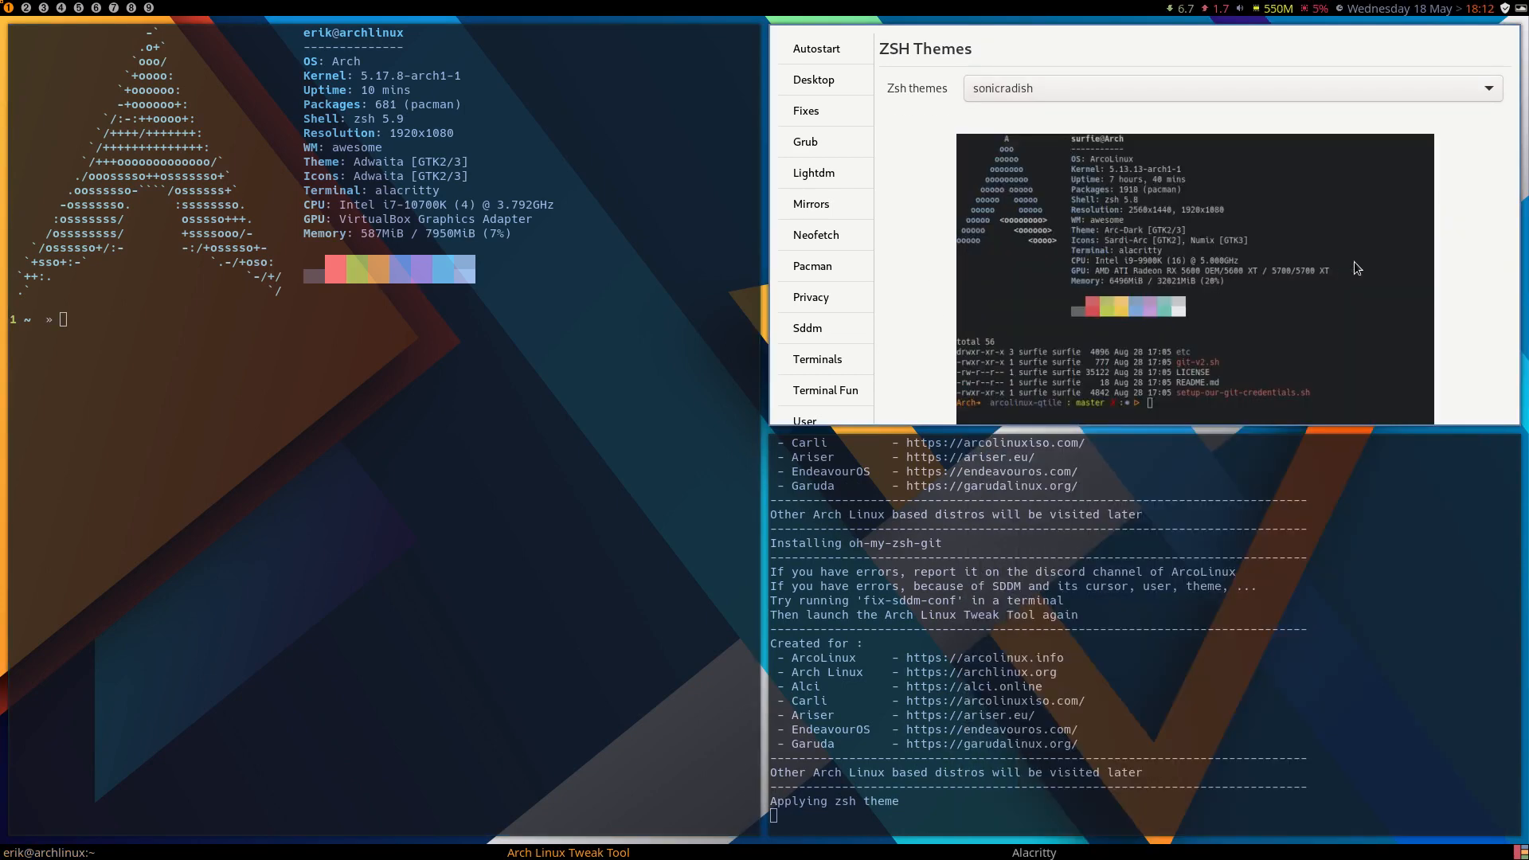
{"action": "key", "text": "super+q"}
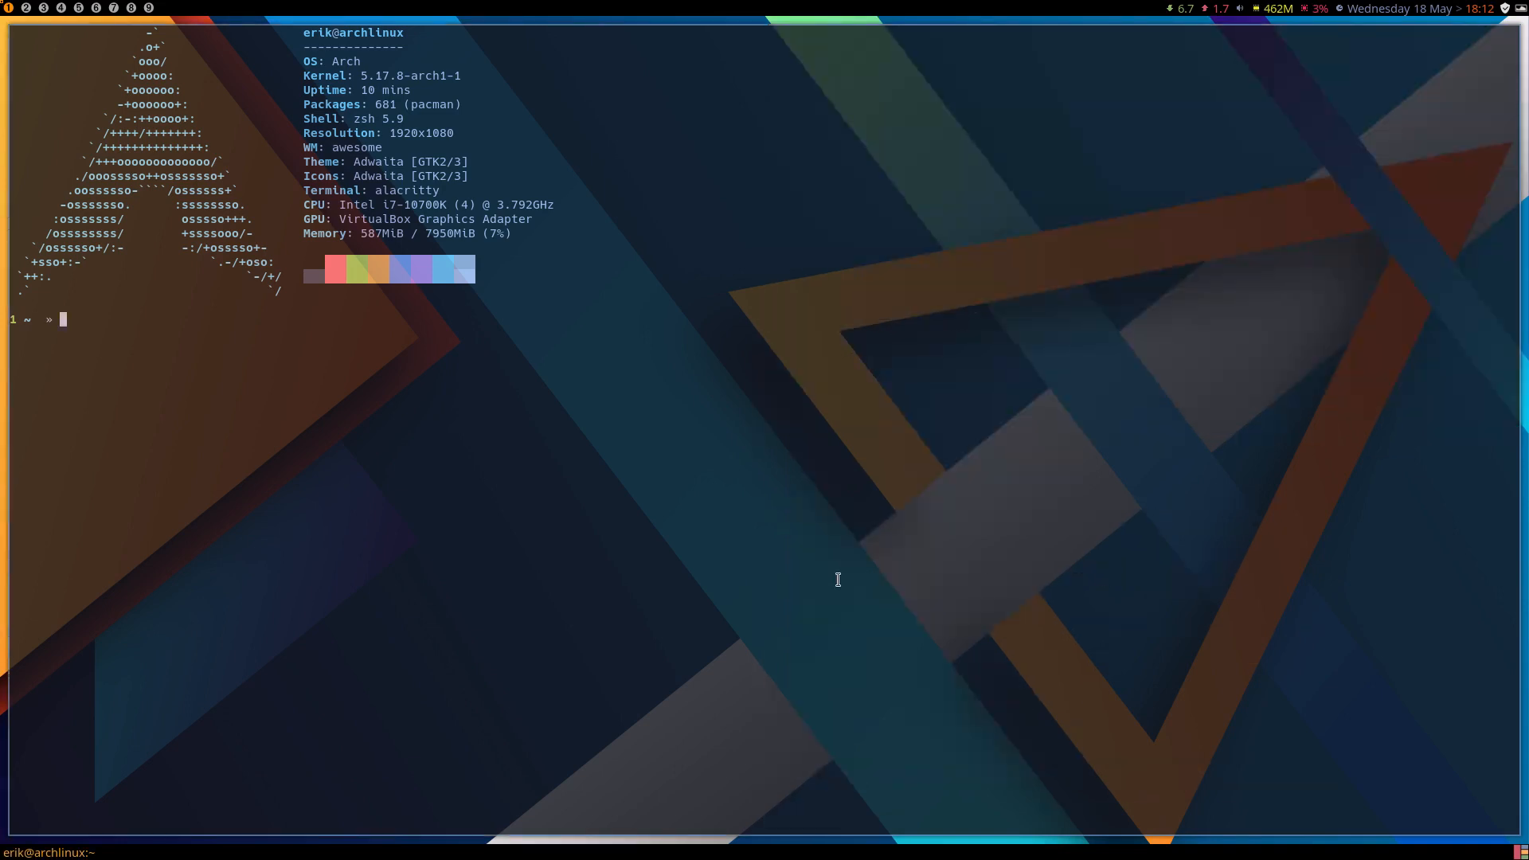
Open another terminal and run archlinux-tweak-tool, authenticating with the account password.
{"action": "key", "text": "super+Return"}
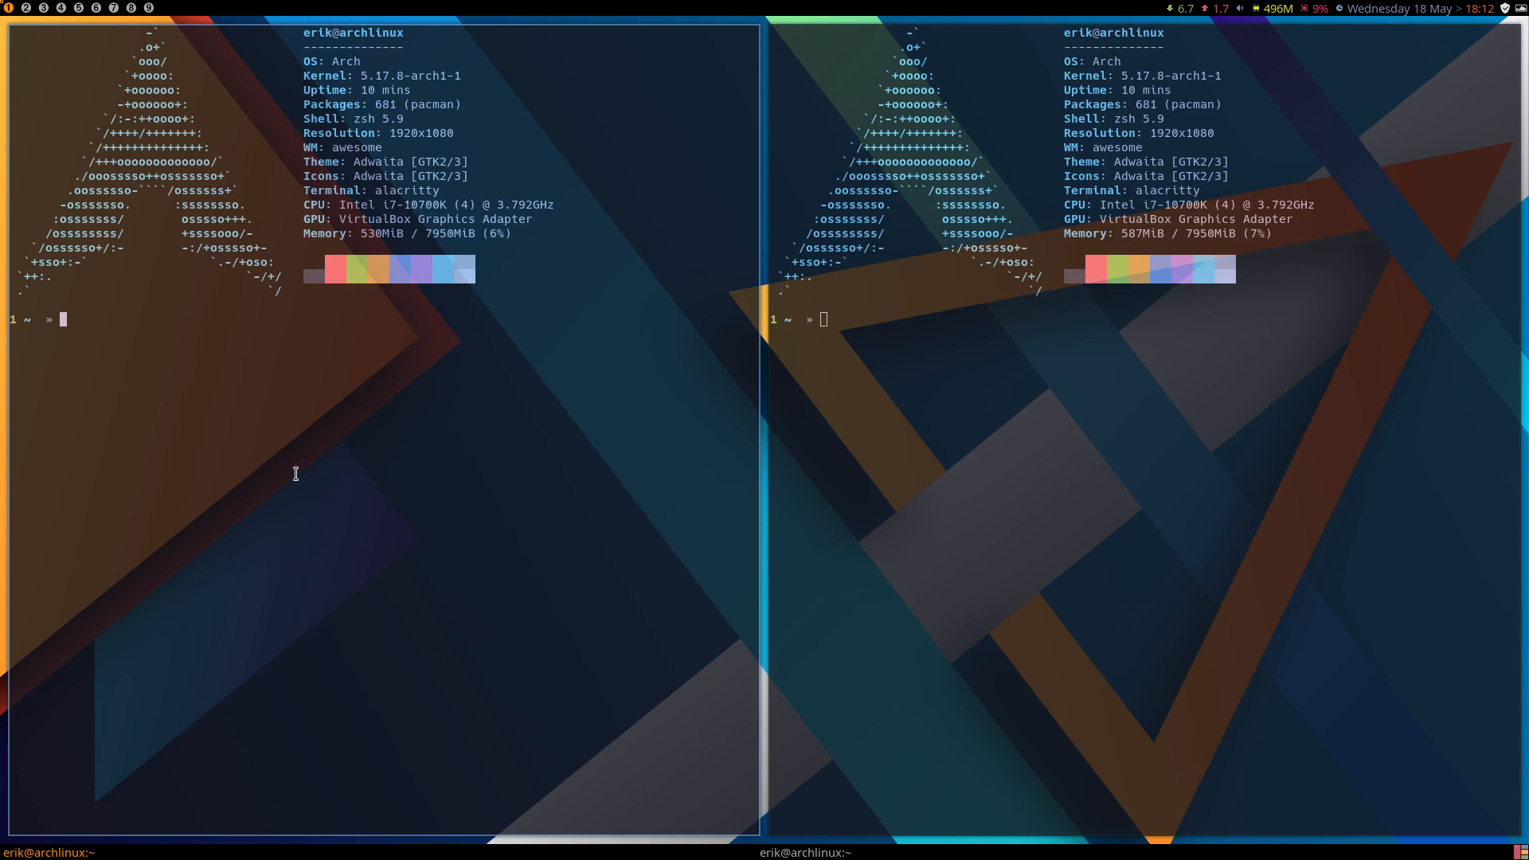
{"action": "type", "text": "archlinux-tweak-tool"}
{"action": "key", "text": "Return"}
{"action": "type", "text": "•••••"}
{"action": "key", "text": "Return"}
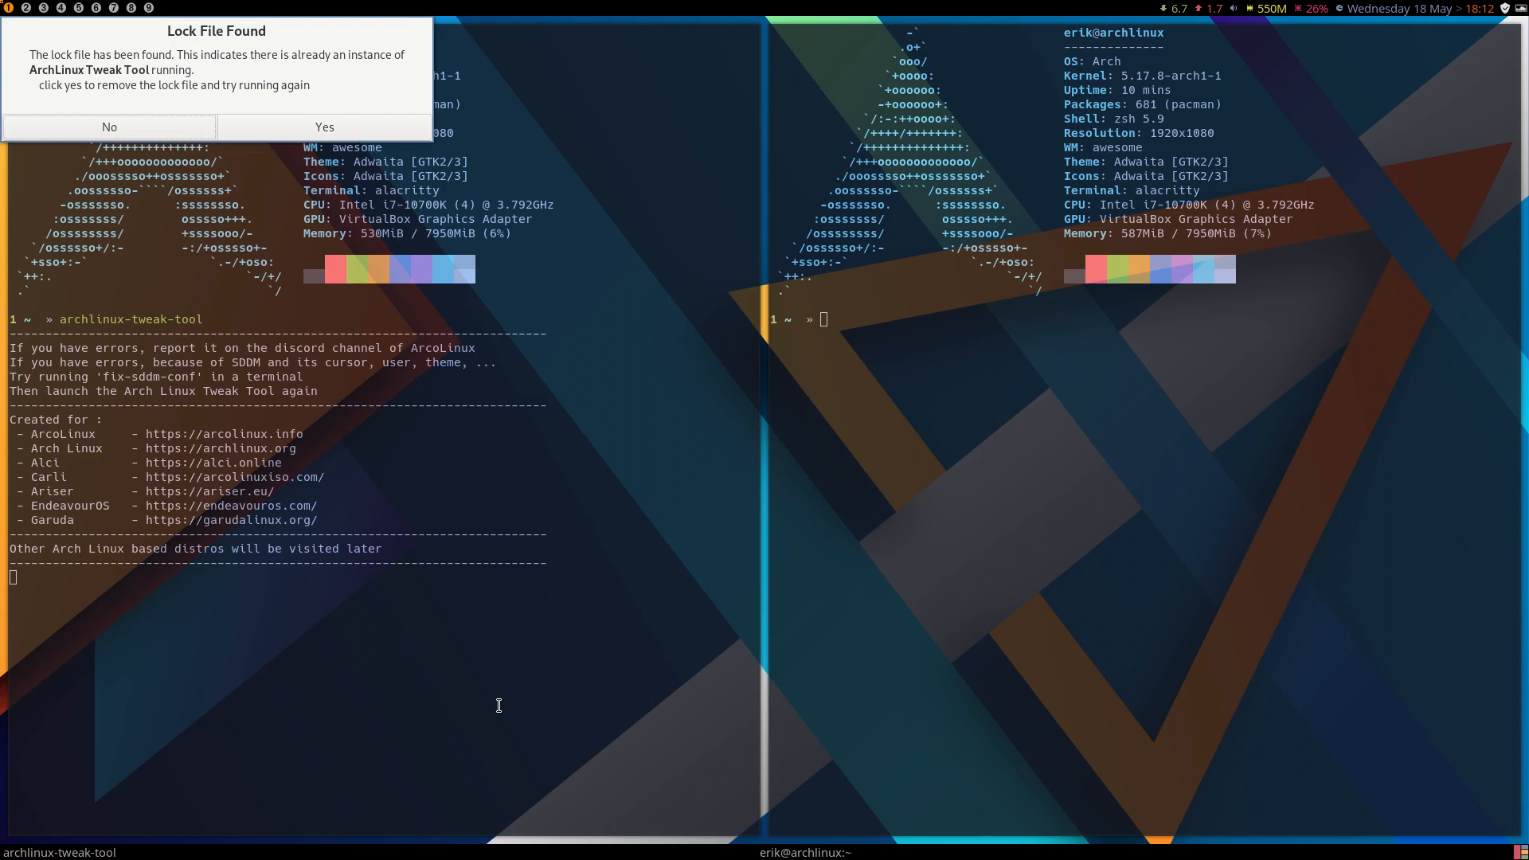
Clear the lock file left by the closed instance and launch archlinux-tweak-tool again, entering the account password.
{"action": "left_click", "coordinate": [337, 134]}
{"action": "key", "text": "Up"}
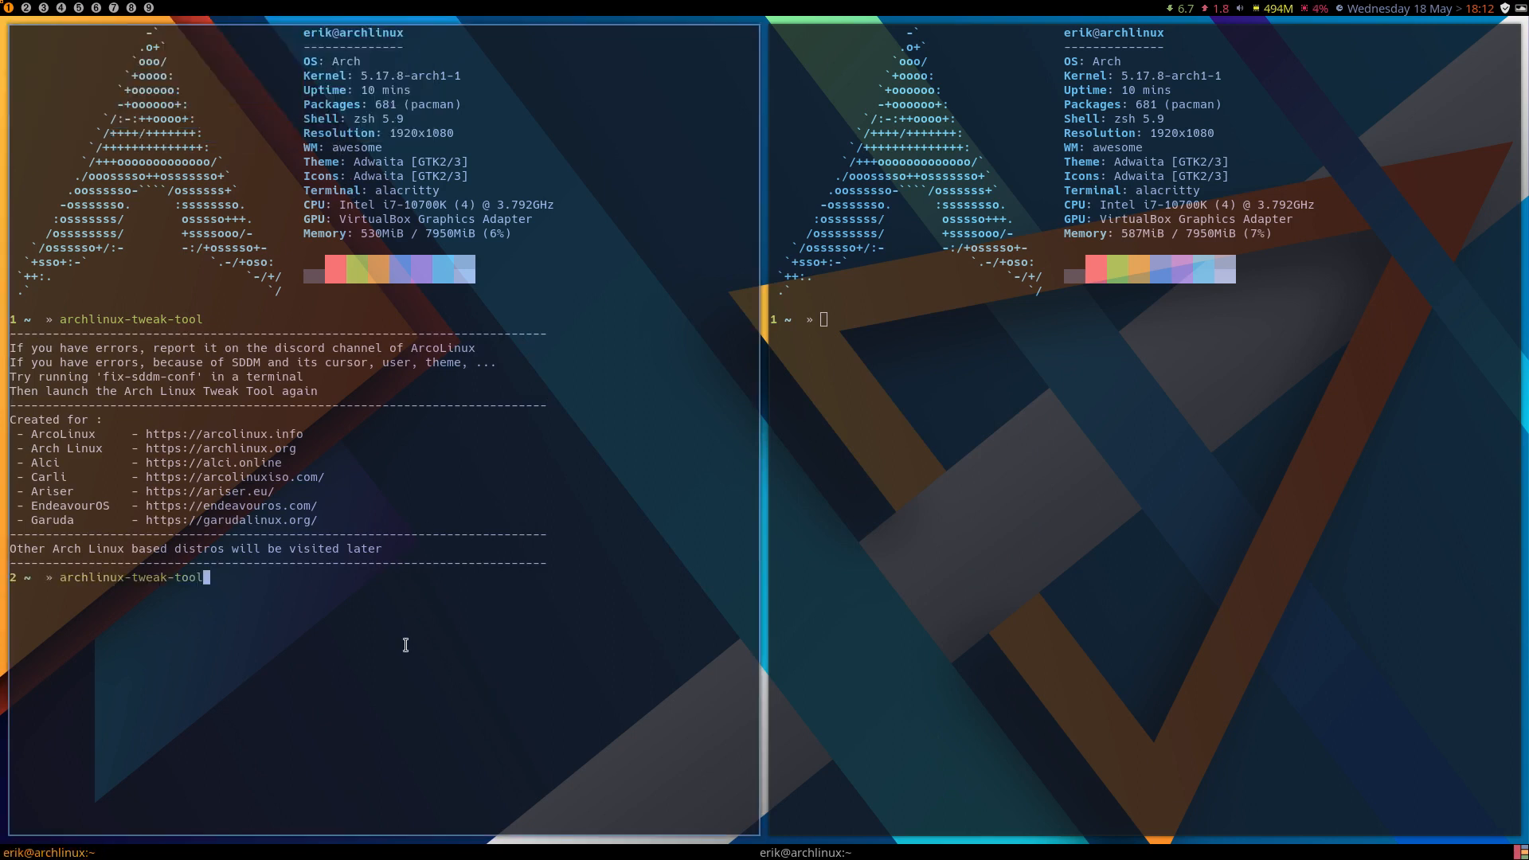
{"action": "key", "text": "Return"}
{"action": "type", "text": "••••"}
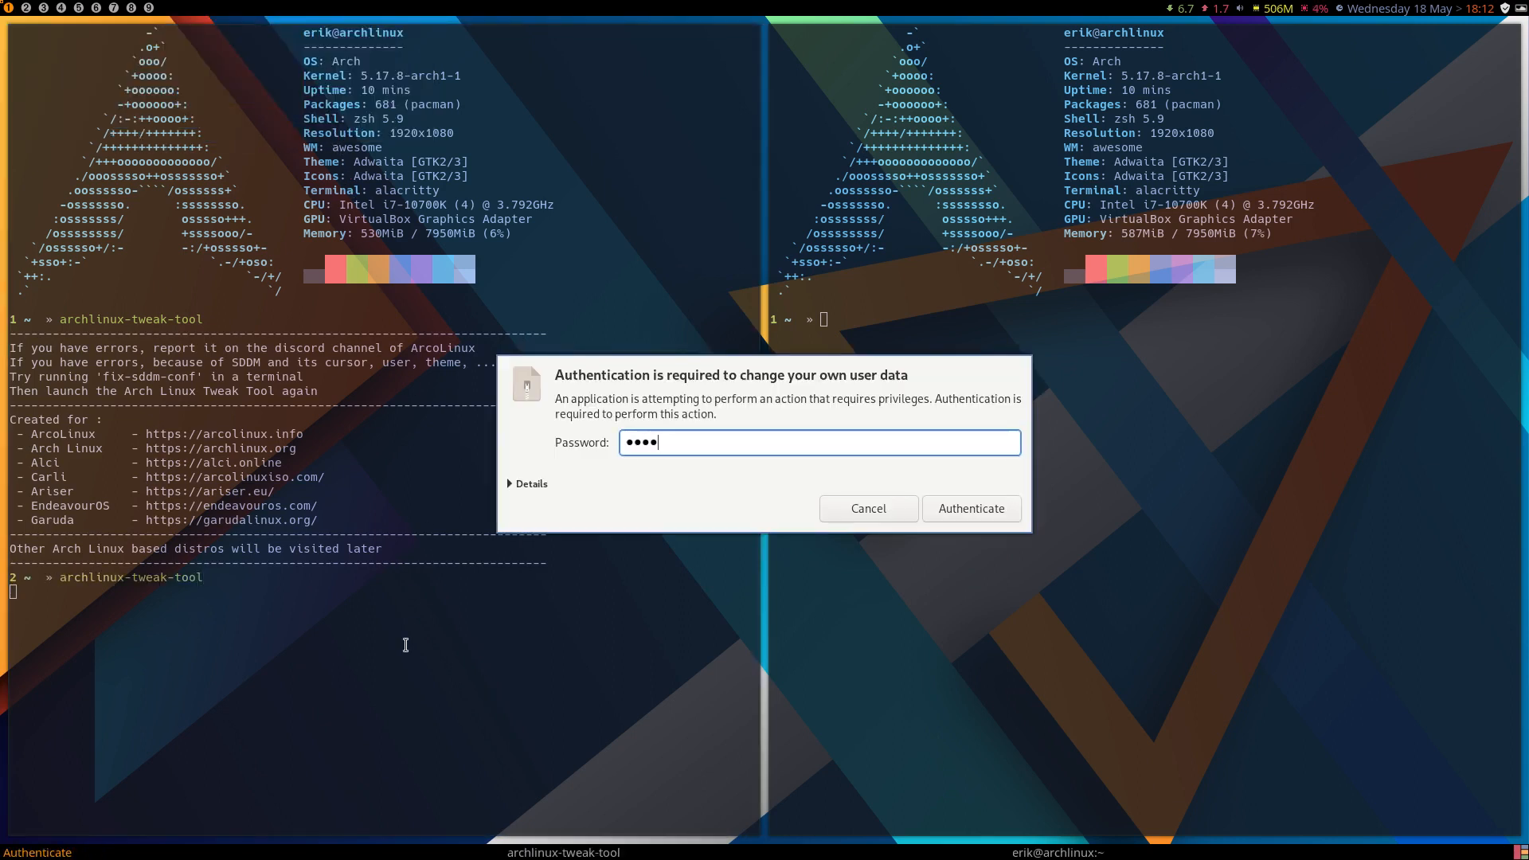
{"action": "key", "text": "Return"}
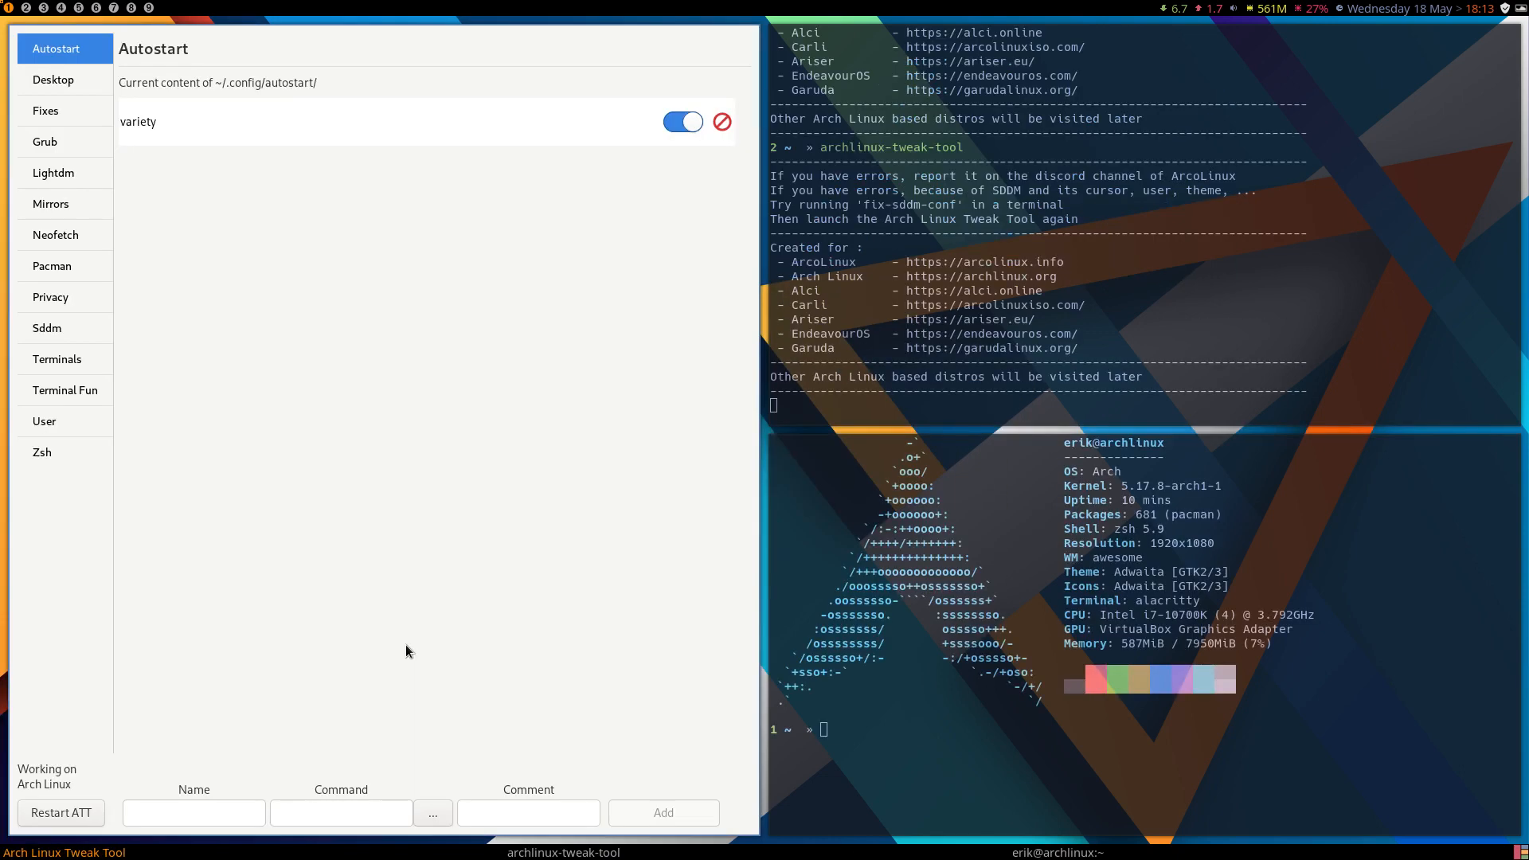
Browse the zsh themes and apply the jonathan theme.
{"action": "left_click", "coordinate": [51, 462]}
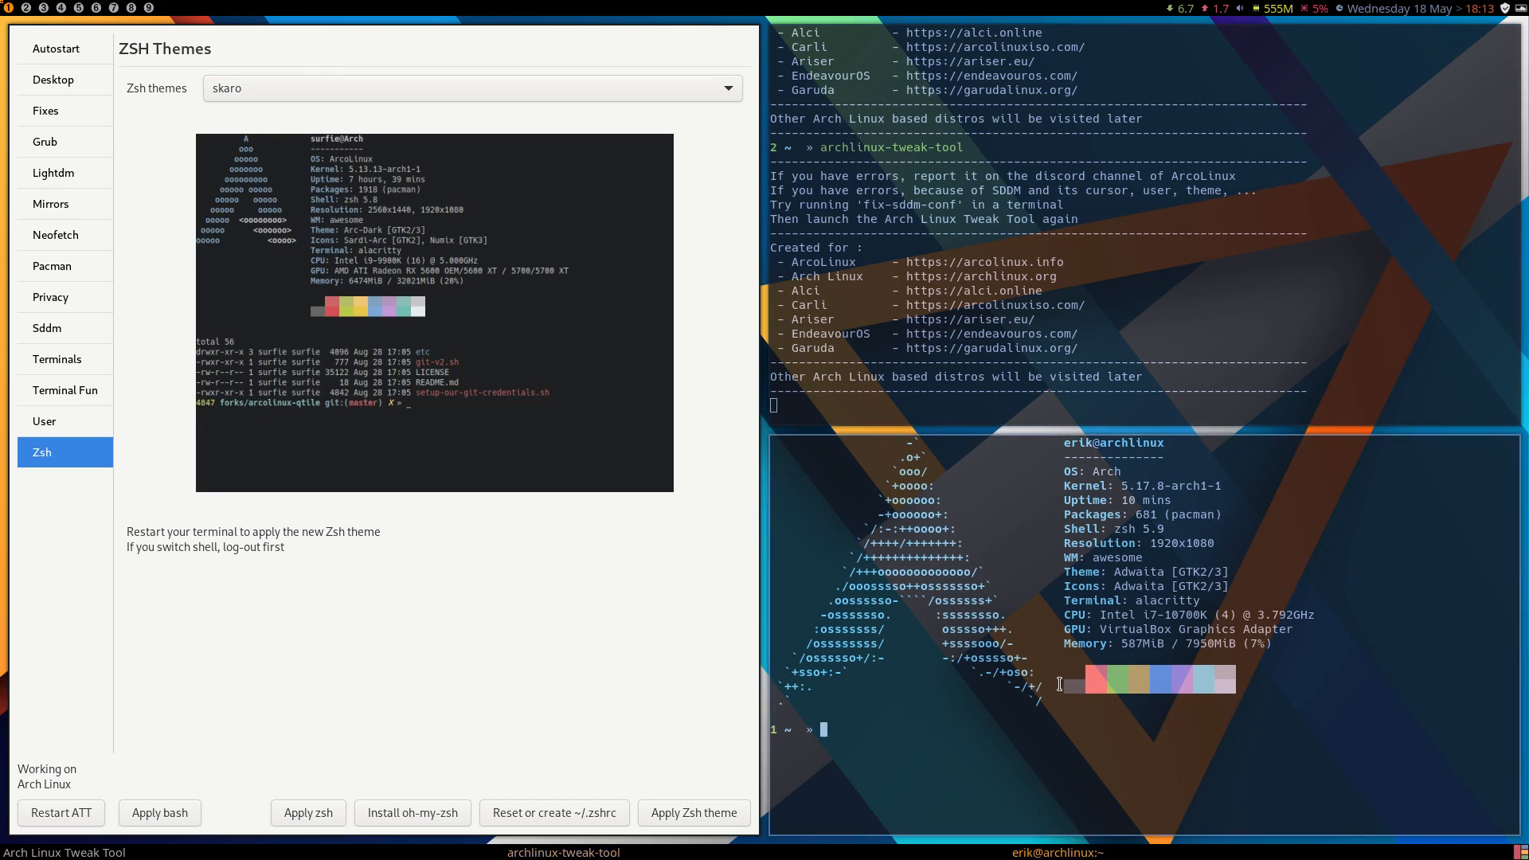
{"action": "left_click", "coordinate": [380, 89]}
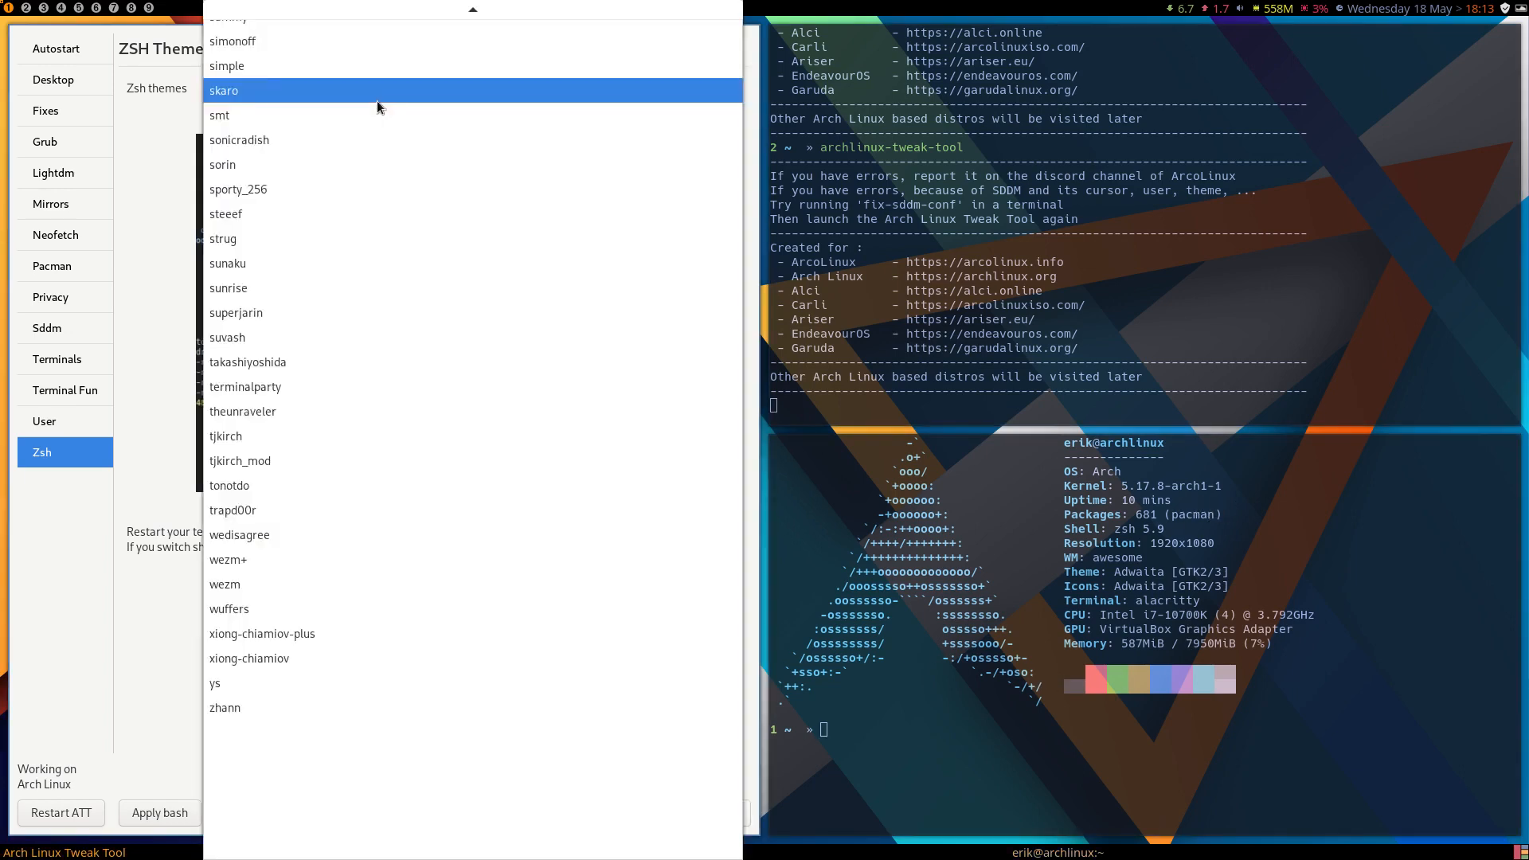
{"action": "scroll", "coordinate": [387, 262], "scroll_direction": "up", "scroll_amount": 15}
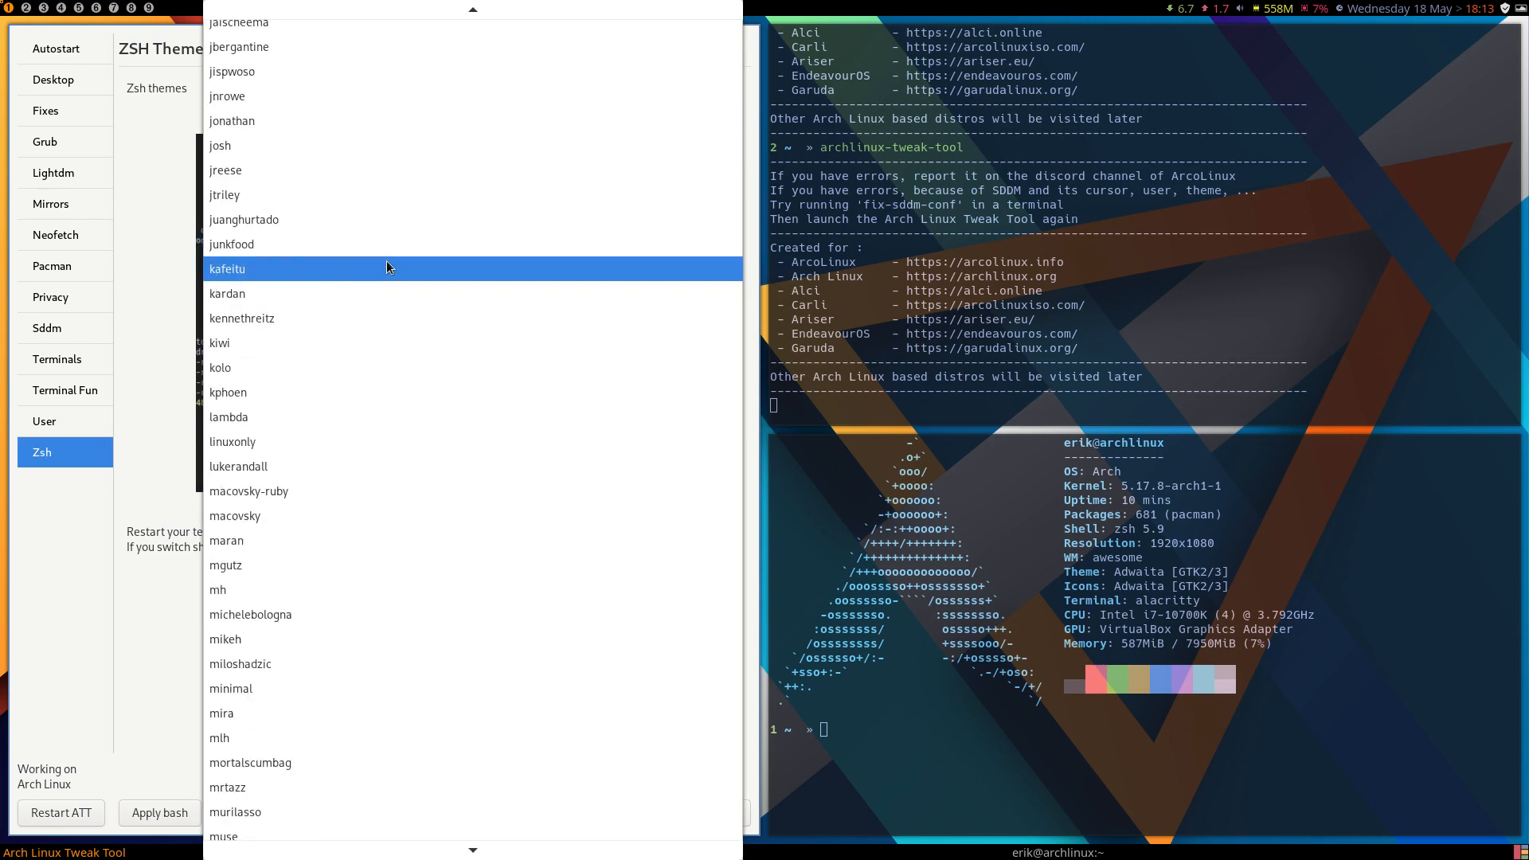
{"action": "scroll", "coordinate": [387, 266], "scroll_direction": "up", "scroll_amount": 12}
{"action": "scroll", "coordinate": [388, 266], "scroll_direction": "down", "scroll_amount": 10}
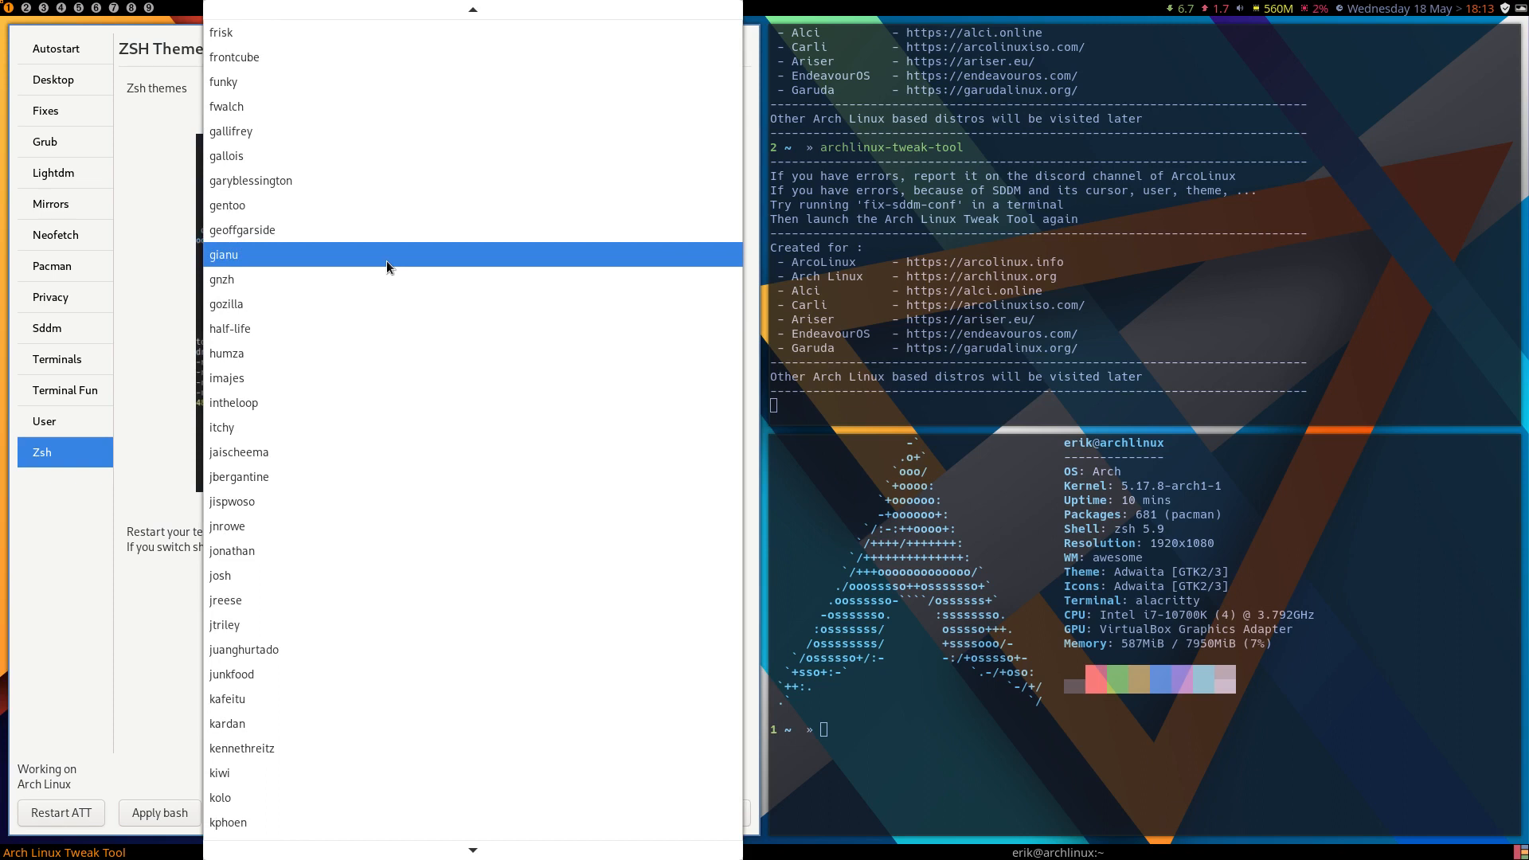
{"action": "left_click", "coordinate": [422, 548]}
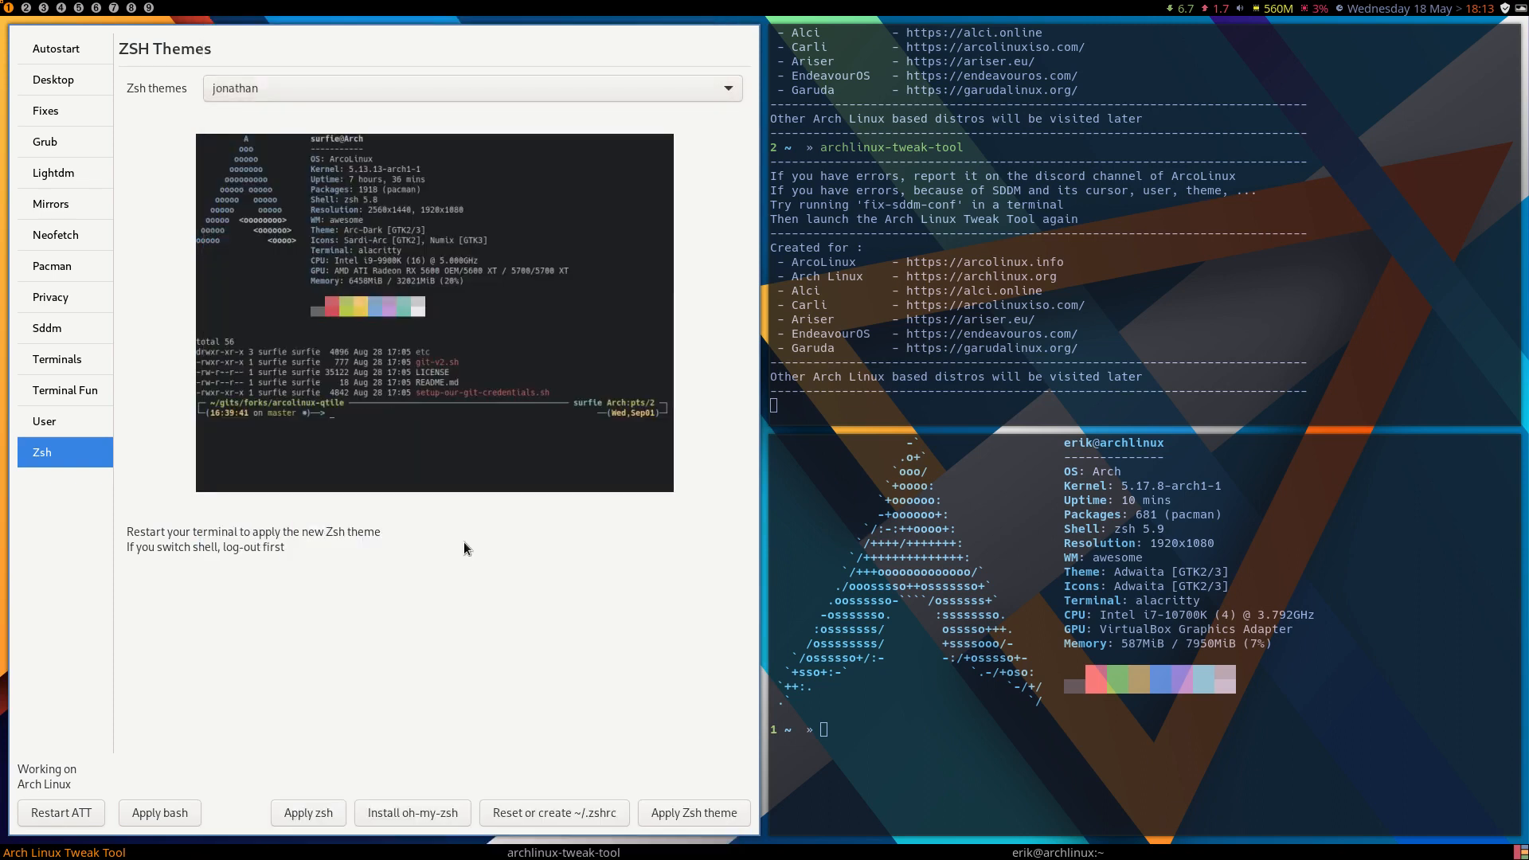
{"action": "left_click", "coordinate": [714, 822]}
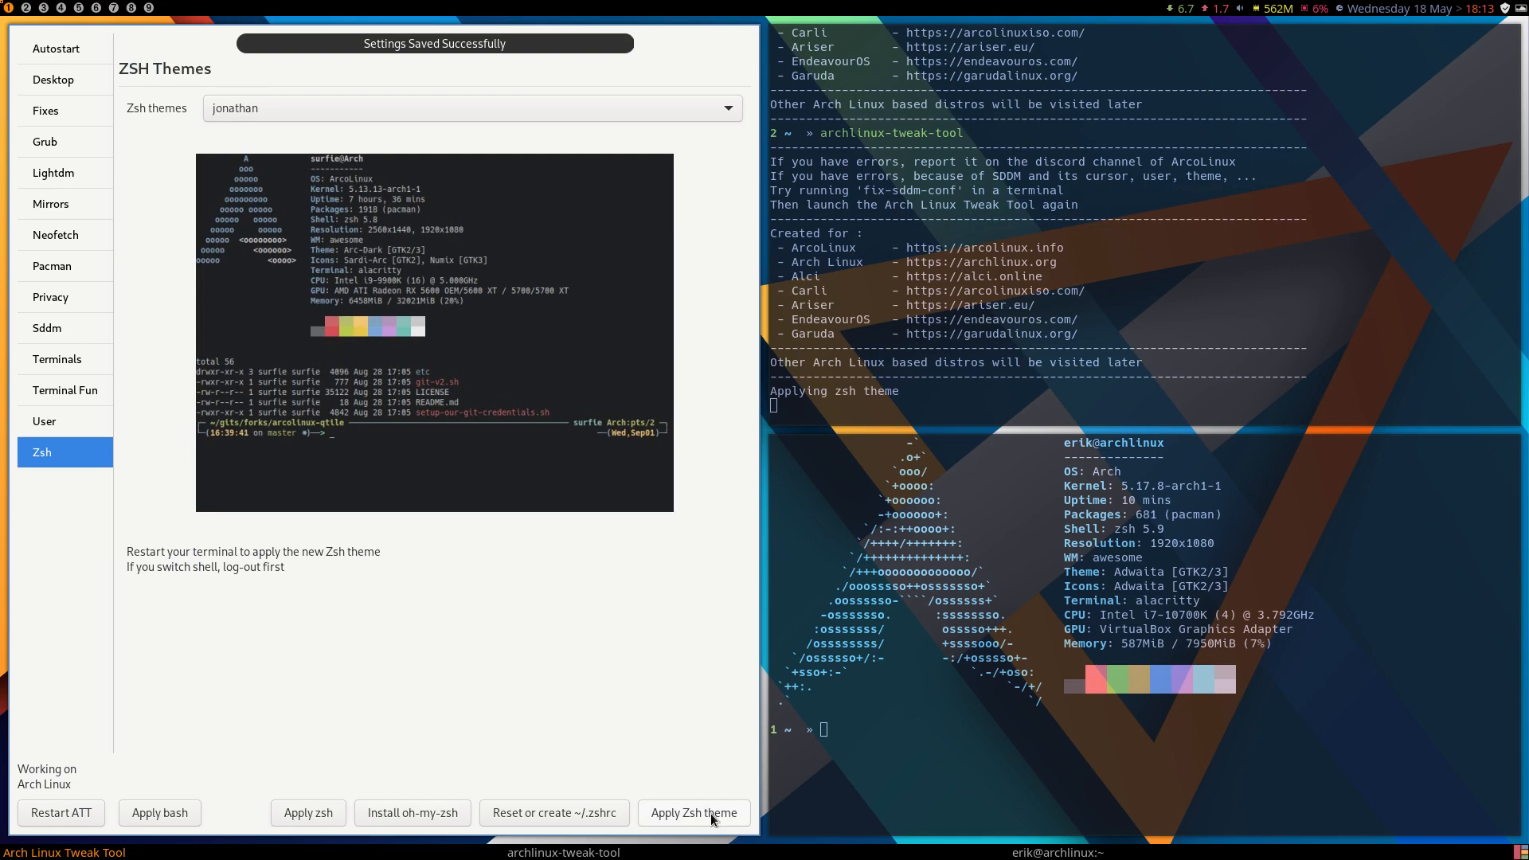
Check the shell name in the neofetch output and the jonathan prompt in a new terminal, and close the extra terminals.
{"action": "left_click_drag", "start_coordinate": [1115, 529], "coordinate": [1155, 529]}
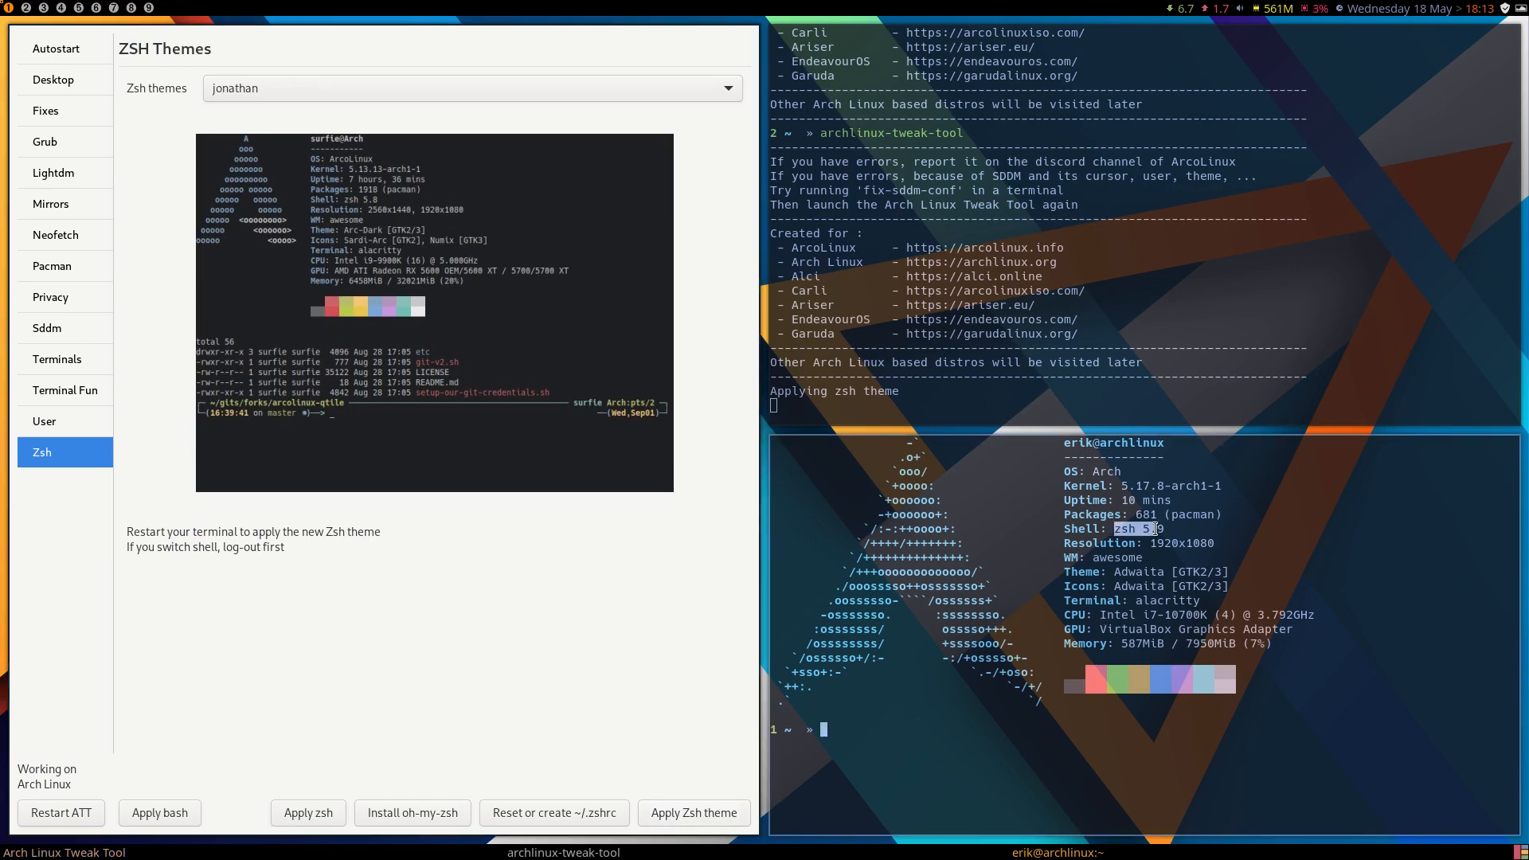
{"action": "key", "text": "super+Return"}
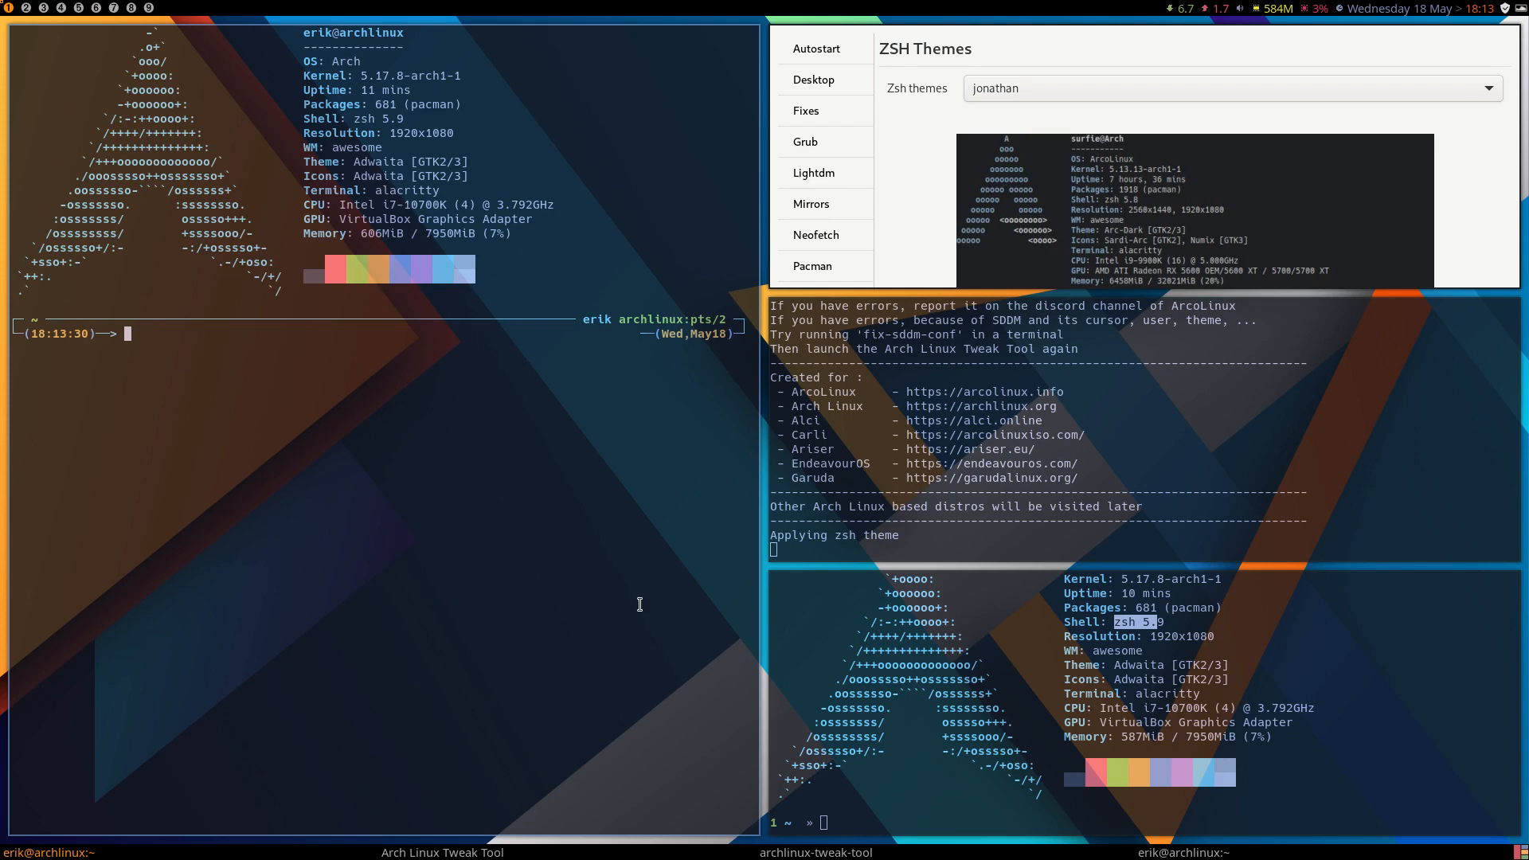
{"action": "key", "text": "super+q"}
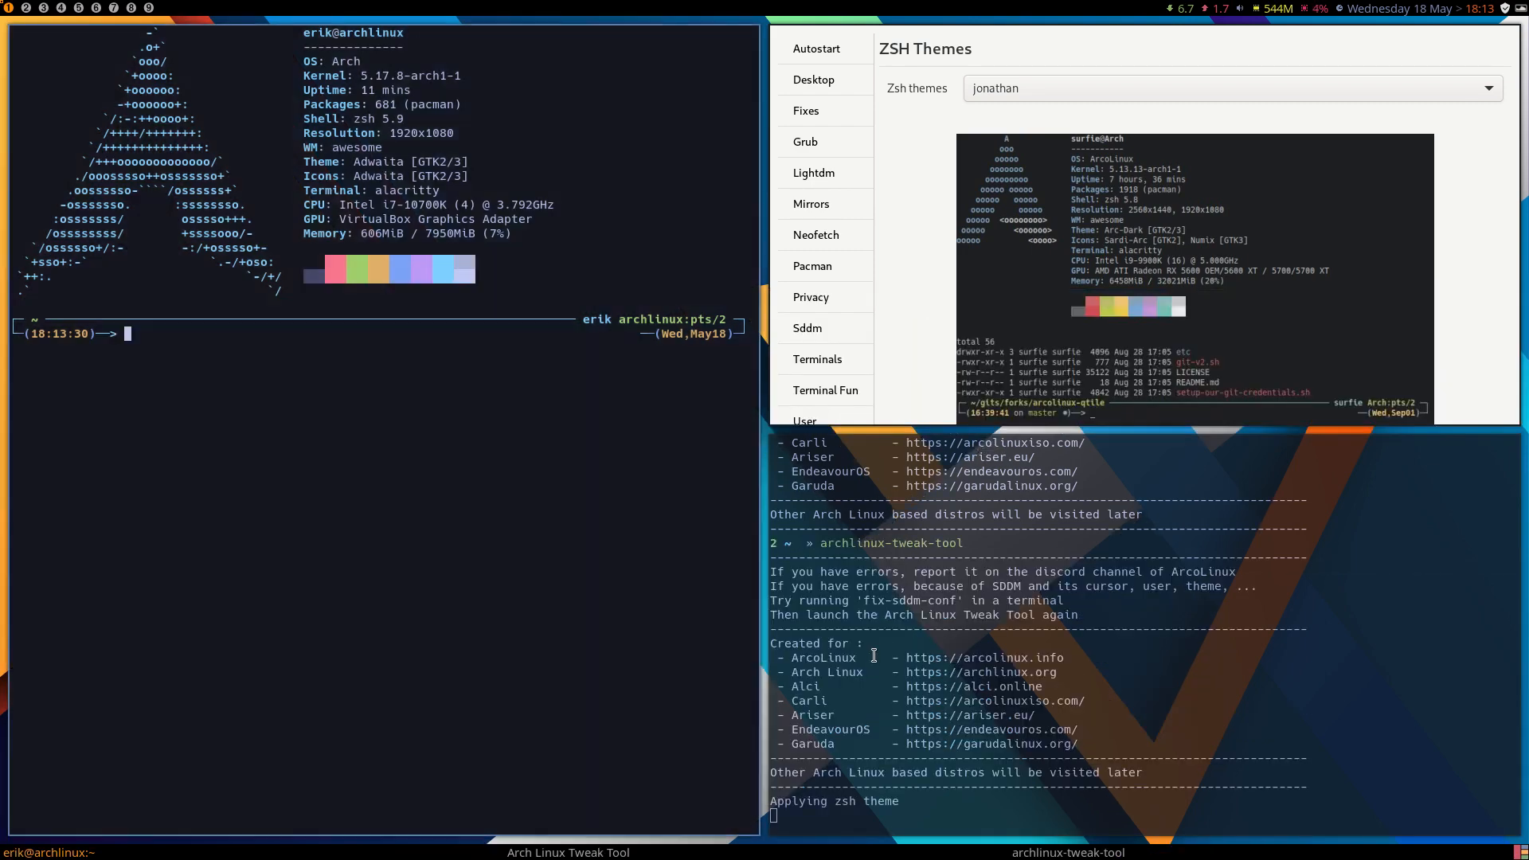
{"action": "key", "text": "super+q"}
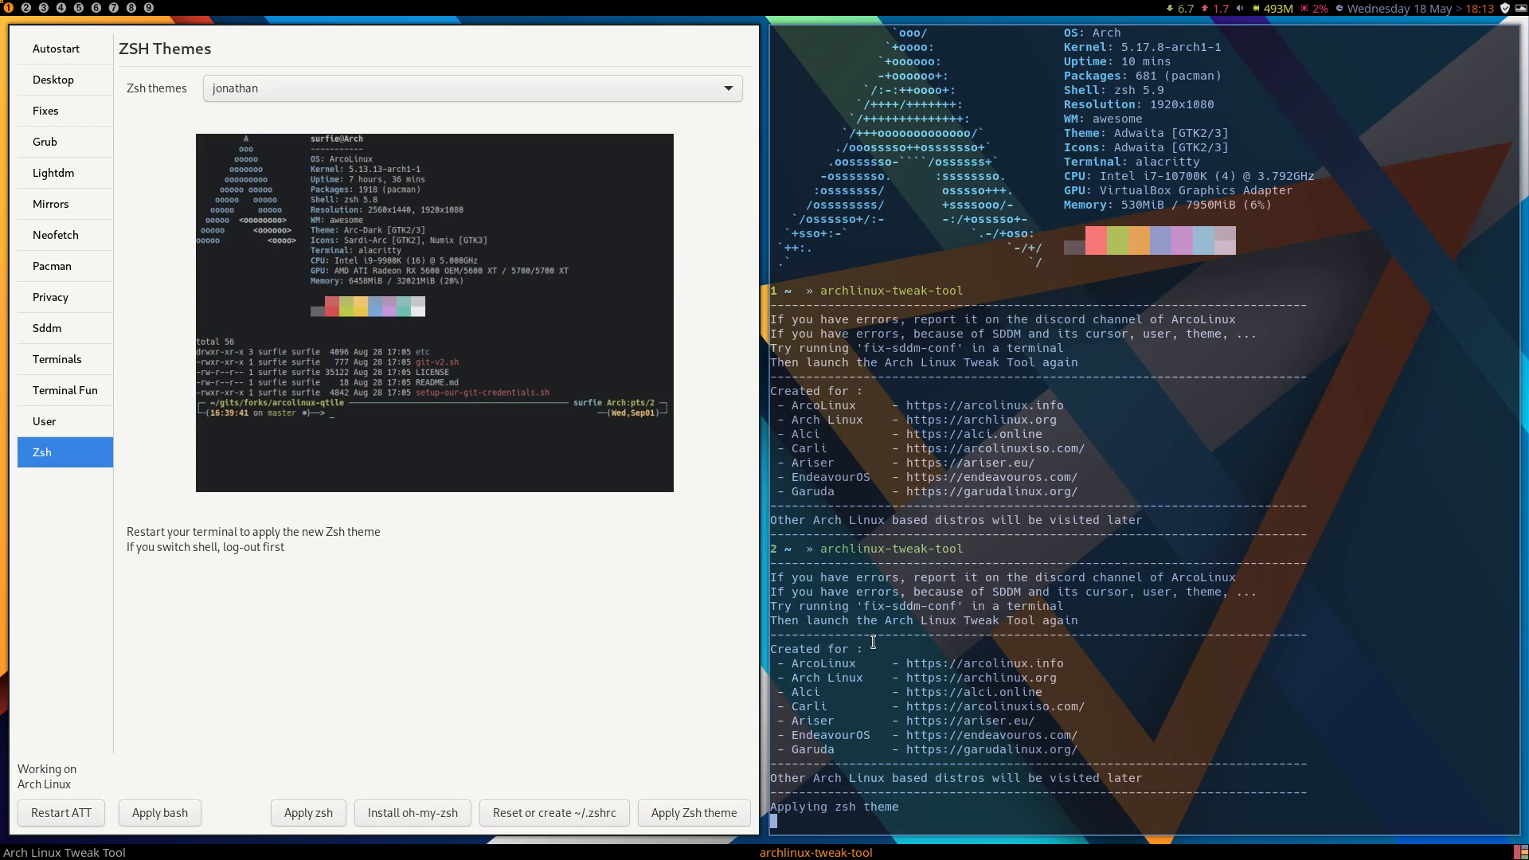
Apply bash as the user's shell and close the tweak tool.
{"action": "left_click", "coordinate": [167, 811]}
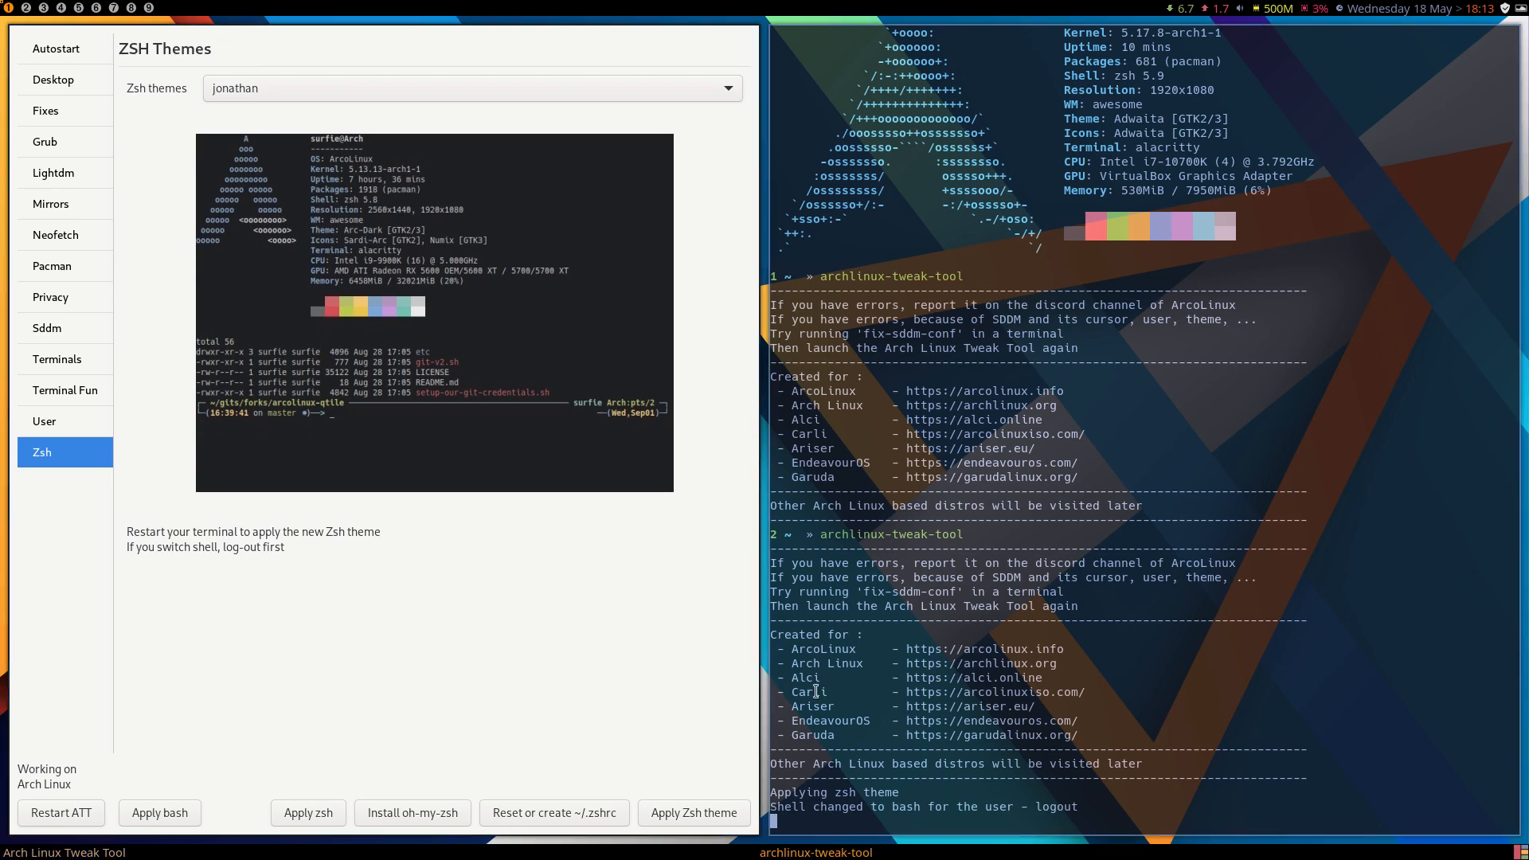
{"action": "key", "text": "super+q"}
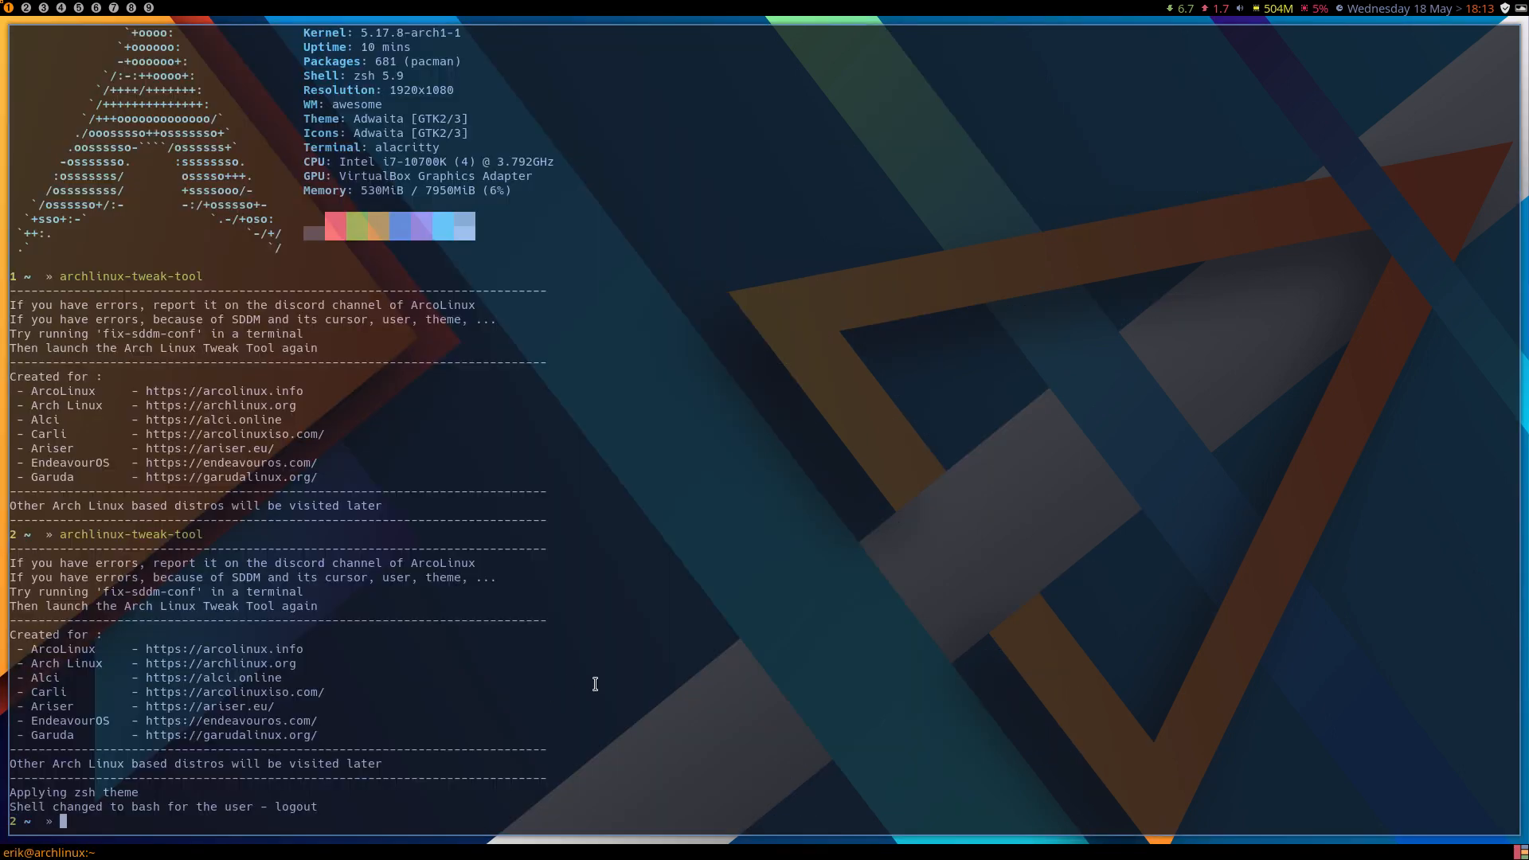
Log out of the awesome session and log back in, entering the account password.
{"action": "key", "text": "super+x"}
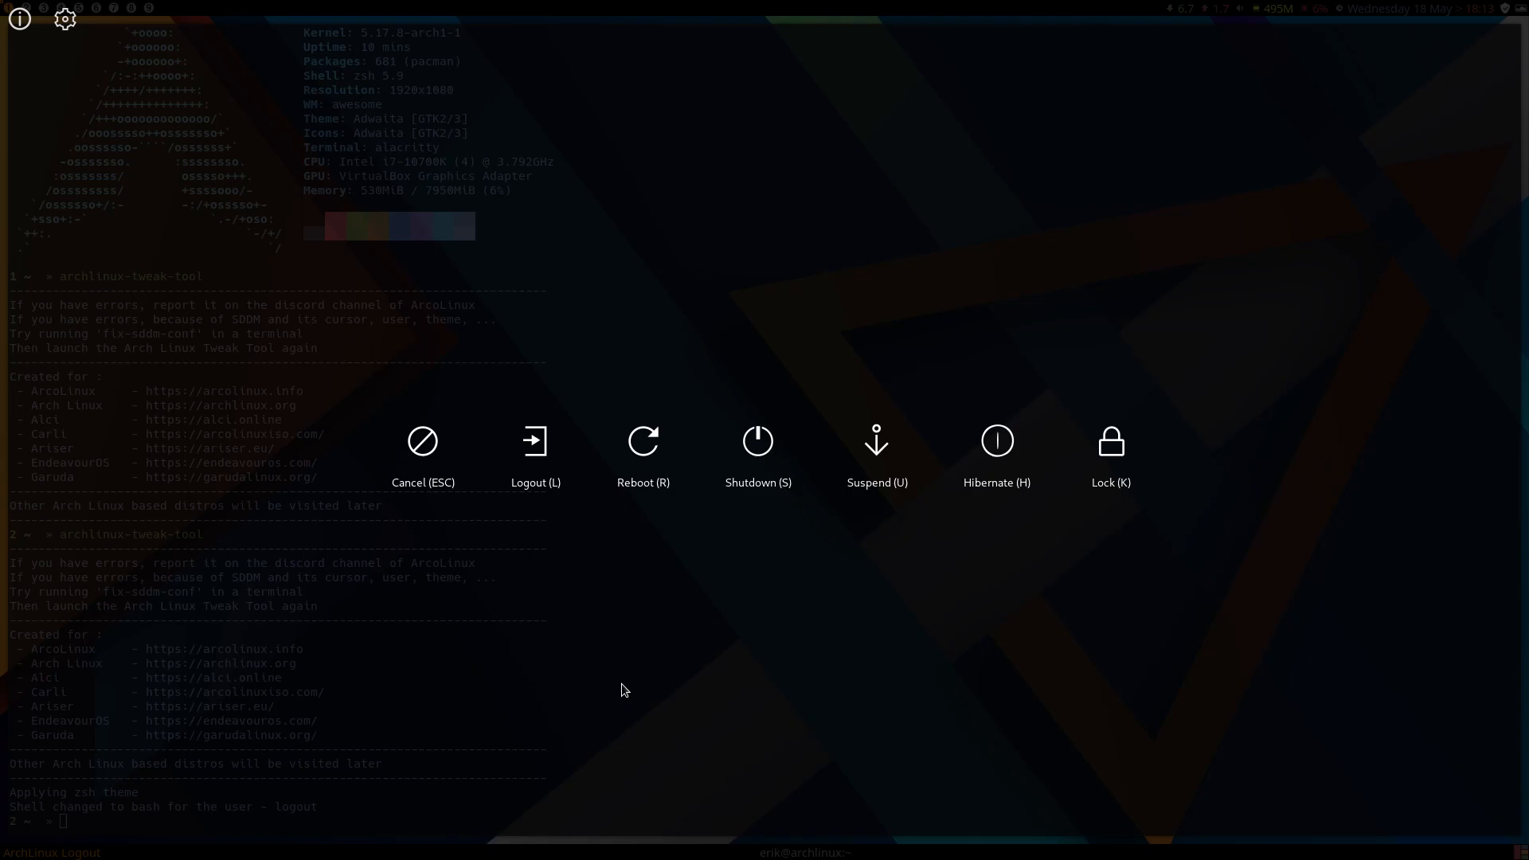
{"action": "key", "text": "l"}
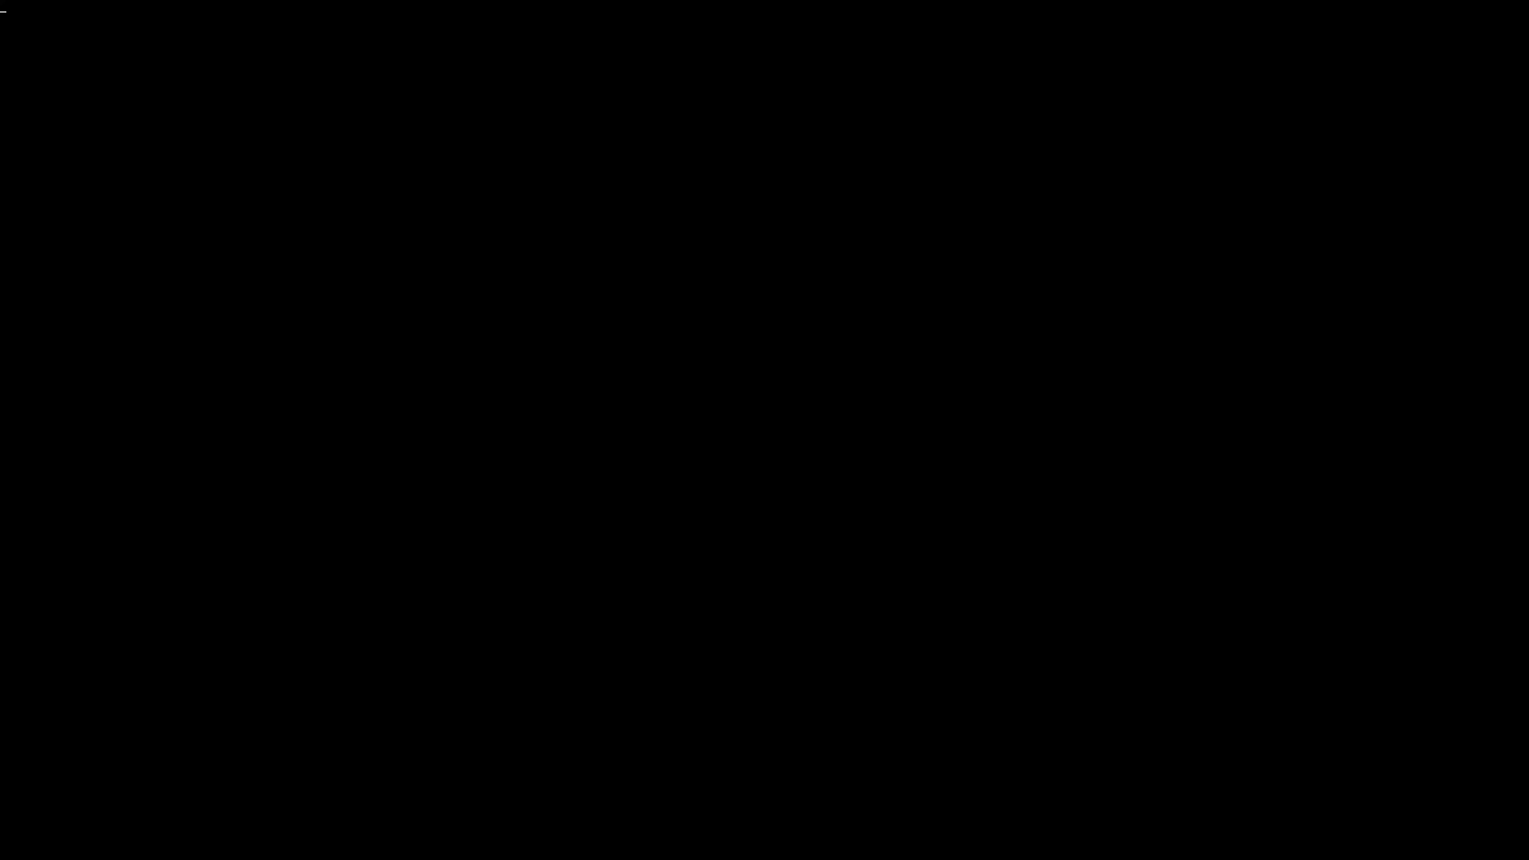
{"action": "type", "text": "•••"}
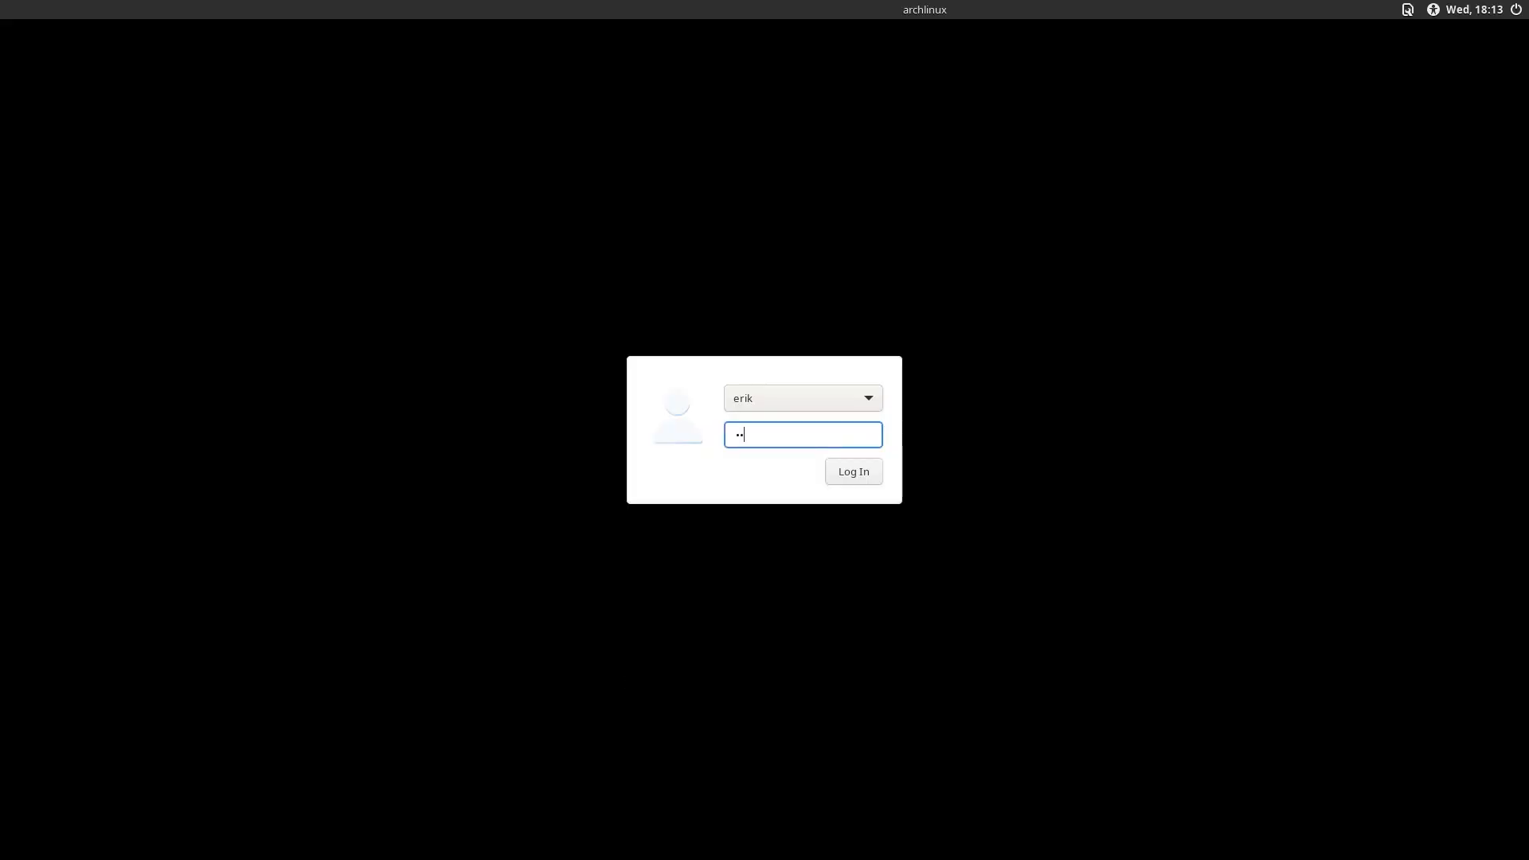
{"action": "key", "text": "Return"}
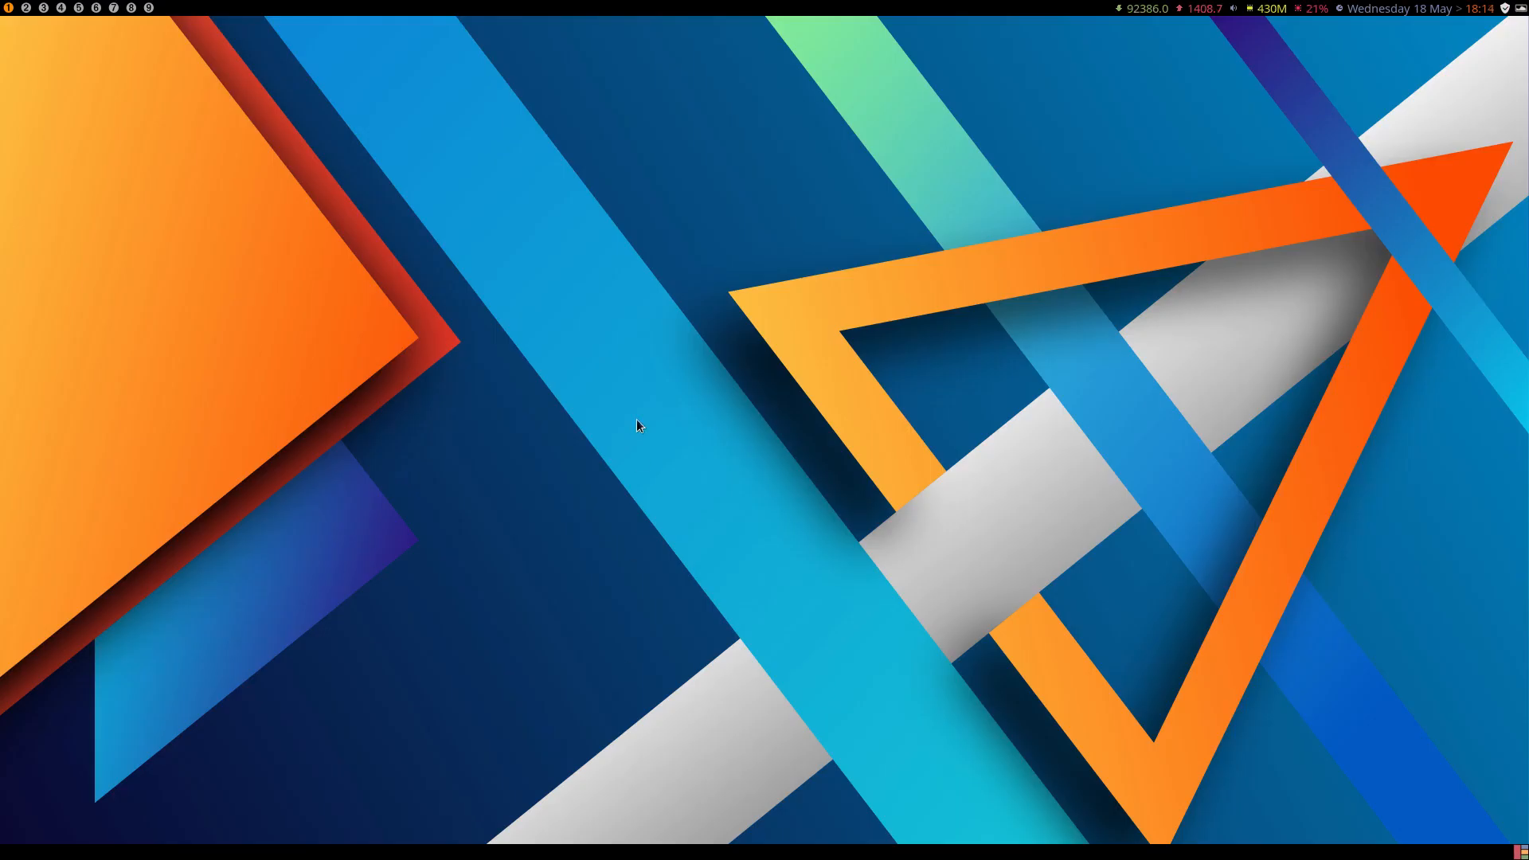
Check the shell name in a new terminal's neofetch output and launch archlinux-tweak-tool, entering the account password.
{"action": "key", "text": "super+Return"}
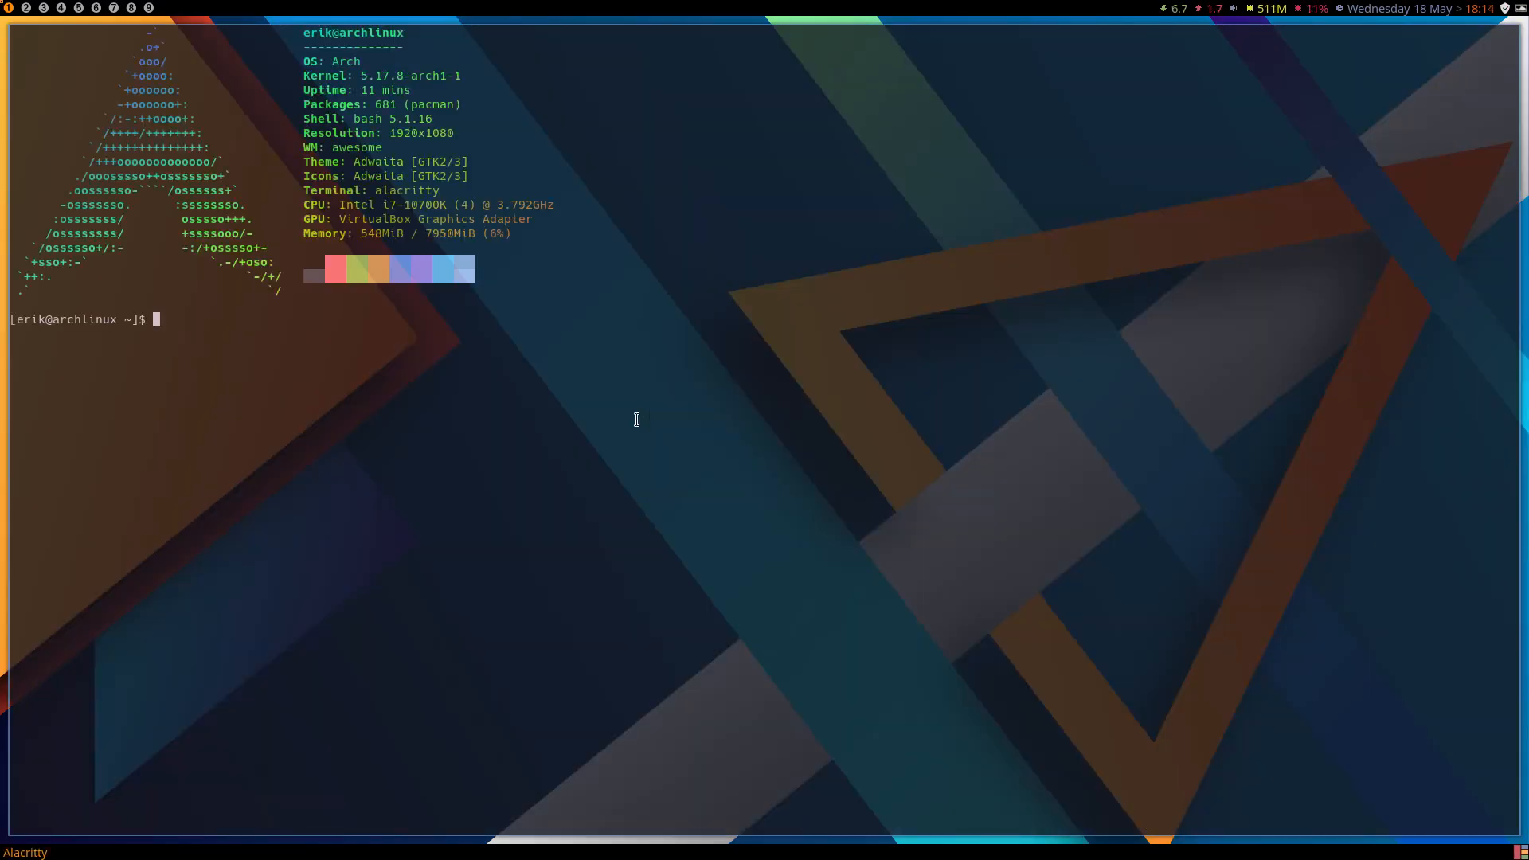
{"action": "double_click", "coordinate": [362, 121]}
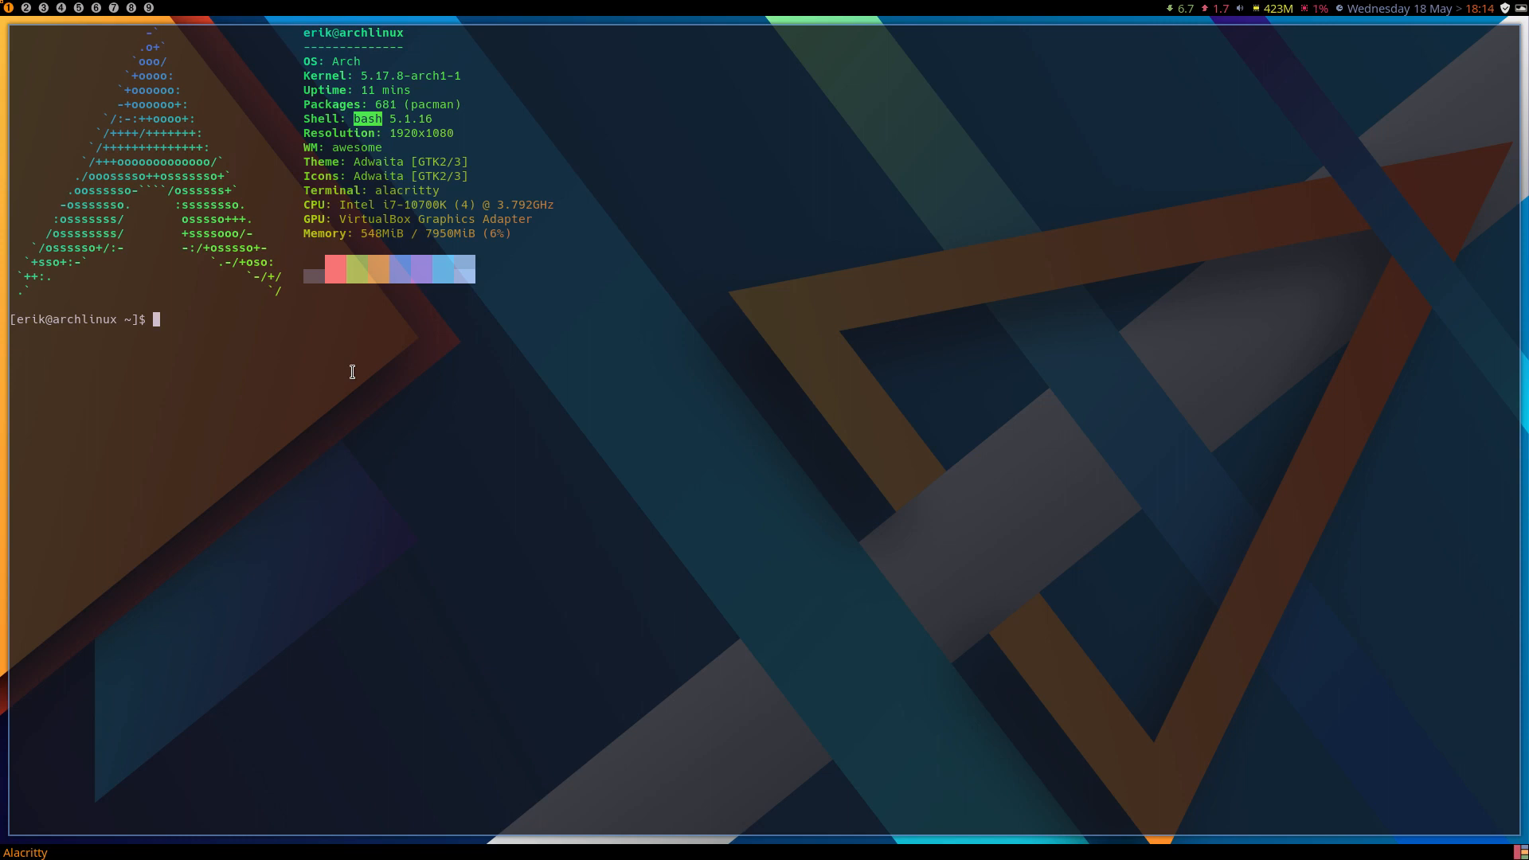
{"action": "type", "text": "archlinux-tweak-tool"}
{"action": "key", "text": "Return"}
{"action": "type", "text": "•••"}
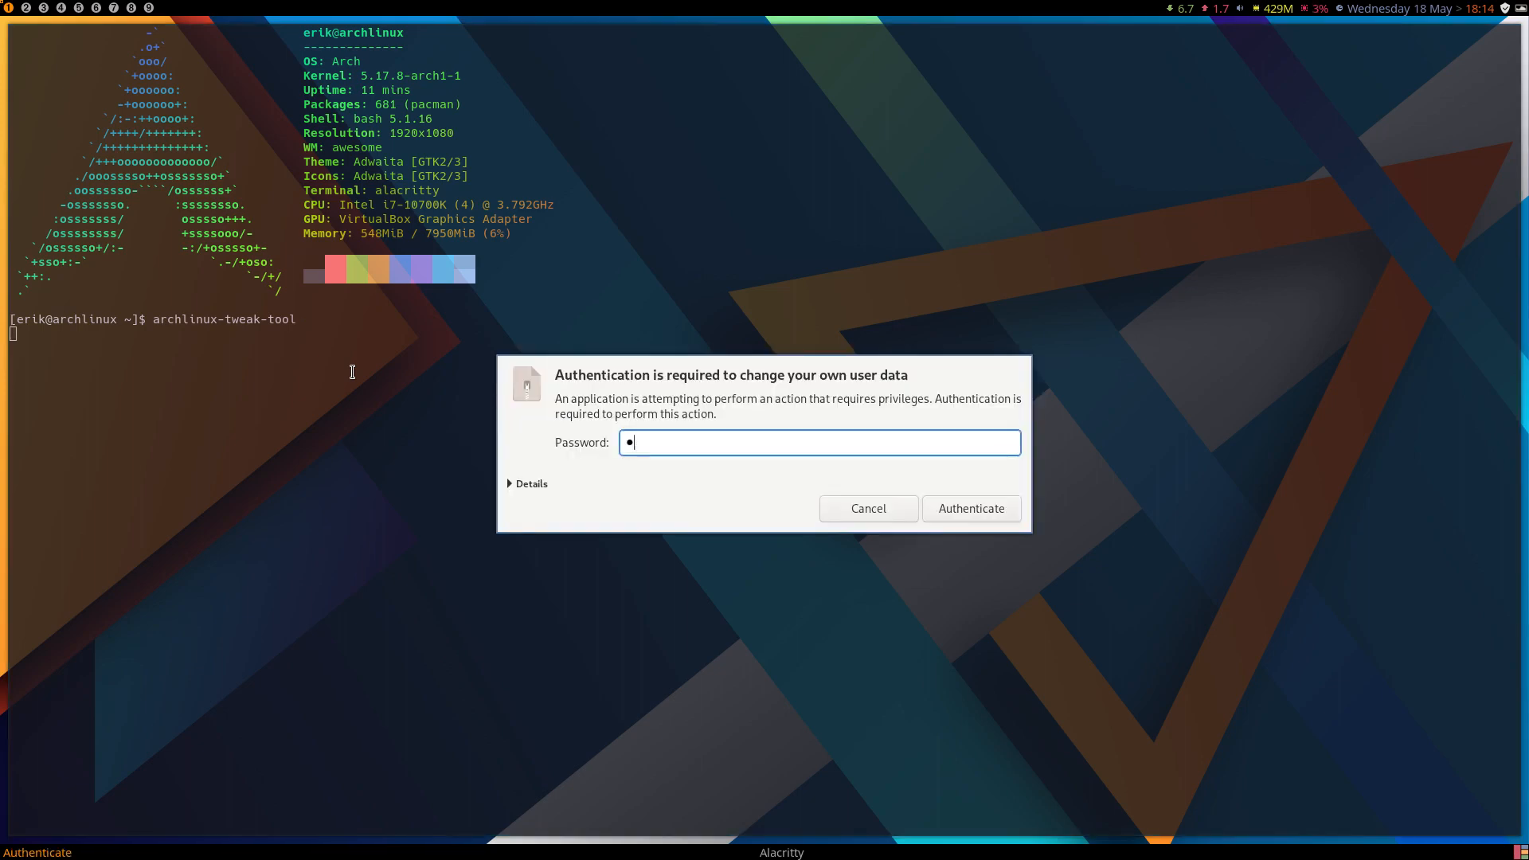
{"action": "type", "text": "•"}
{"action": "key", "text": "Return"}
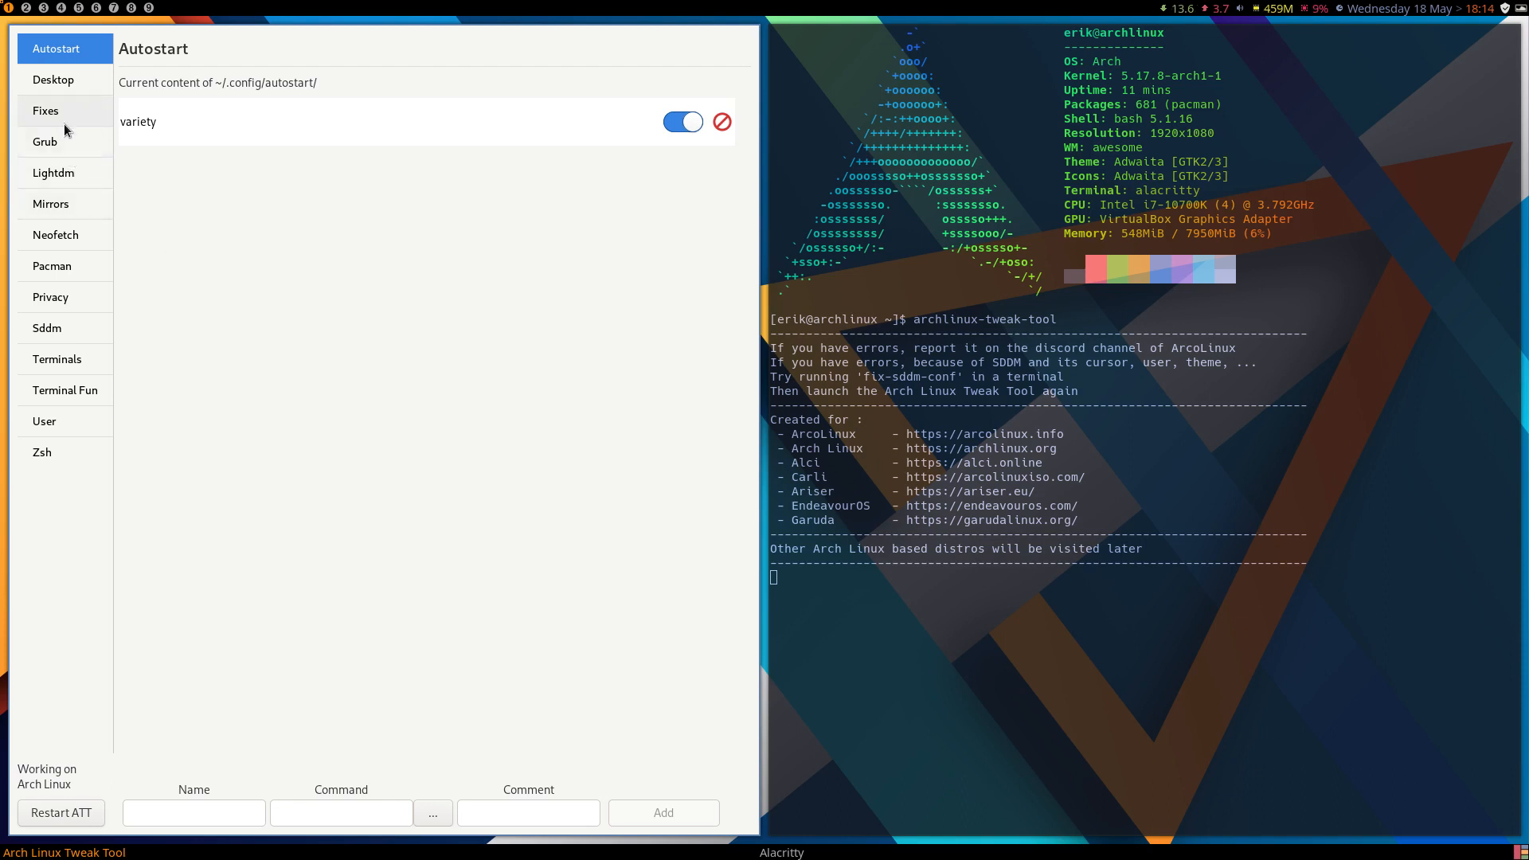
Enable Lightdm Slickgreeter in the tweak tool's Lightdm settings and close the tool.
{"action": "left_click", "coordinate": [68, 171]}
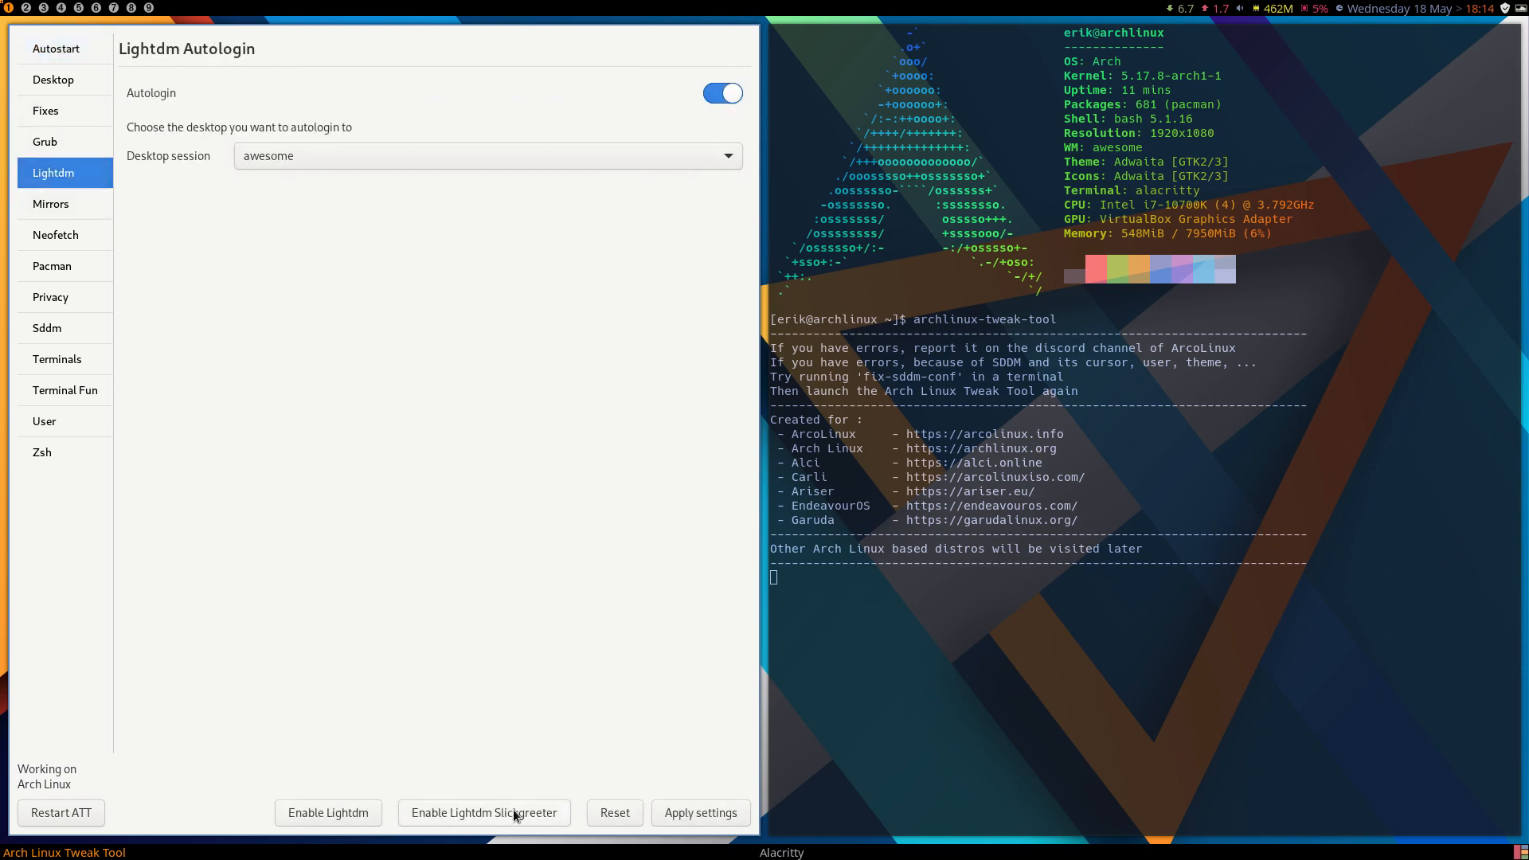
{"action": "left_click", "coordinate": [514, 816]}
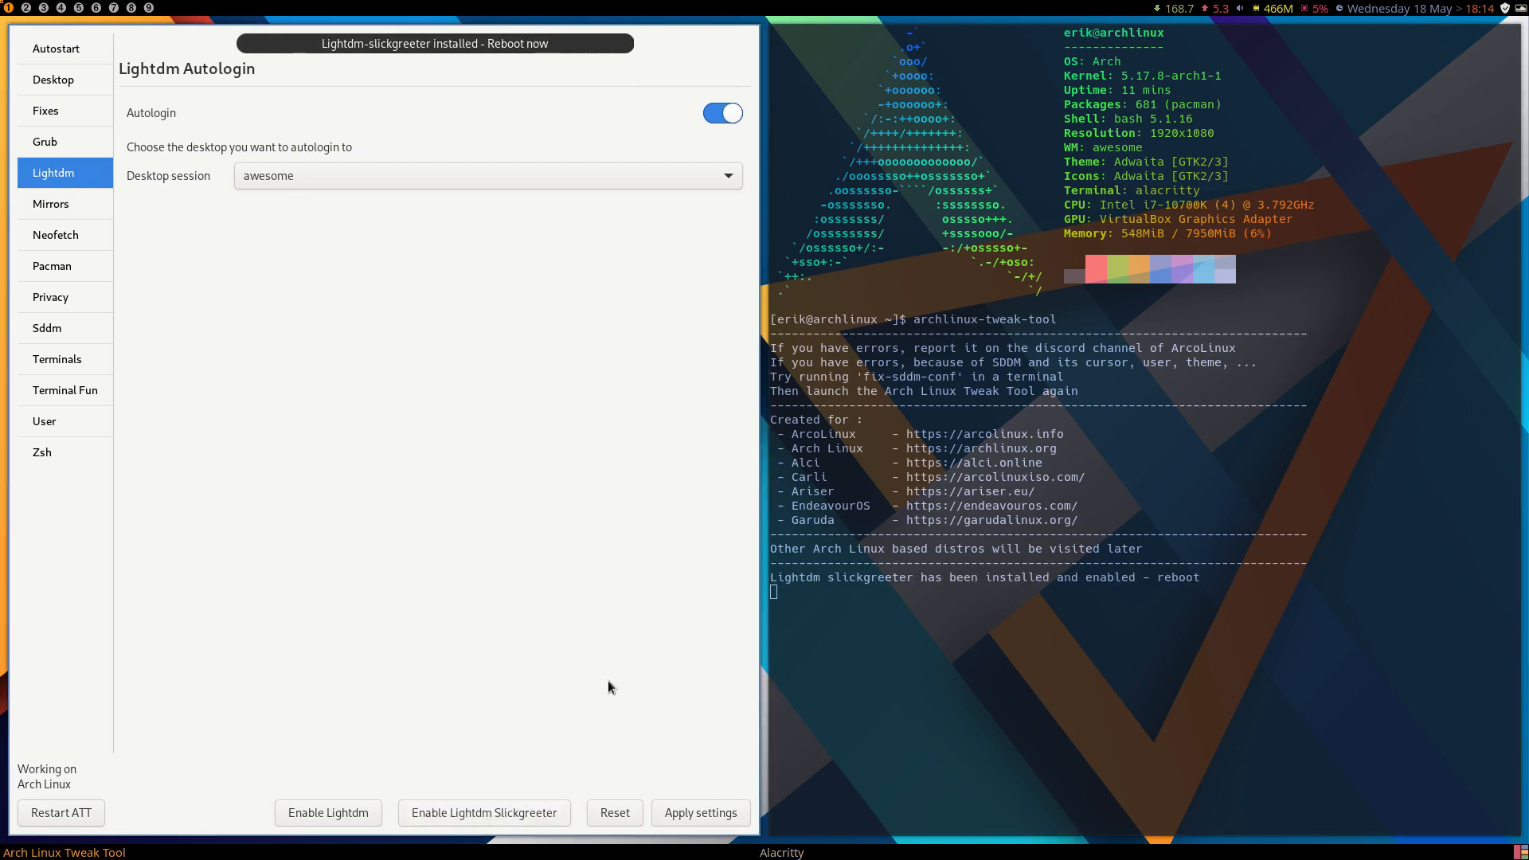
{"action": "key", "text": "super+q"}
Reboot the system and boot the default Arch Linux entry.
{"action": "key", "text": "super+x"}
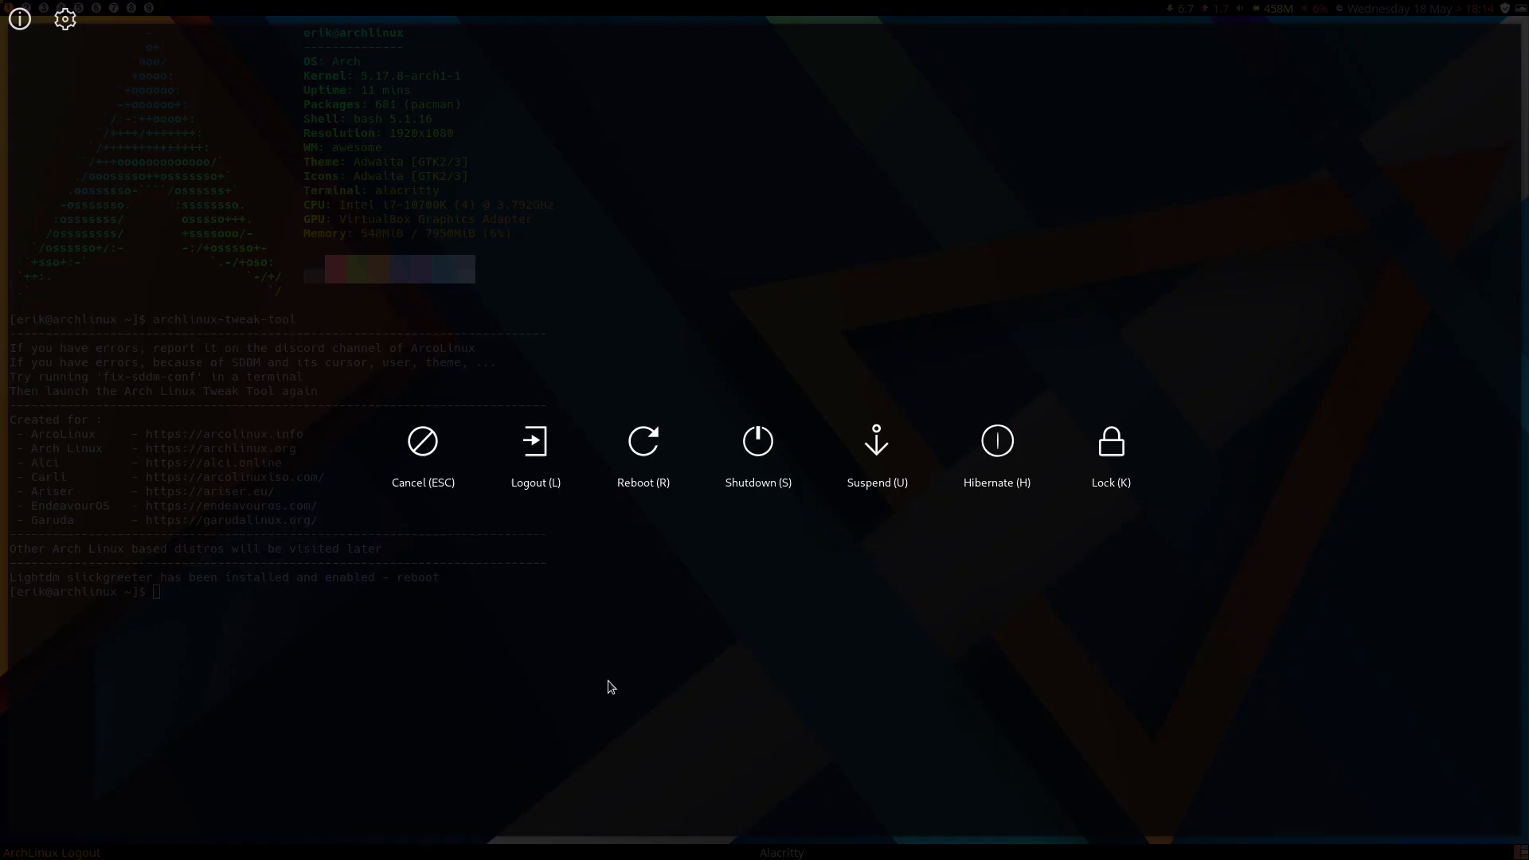
{"action": "key", "text": "r"}
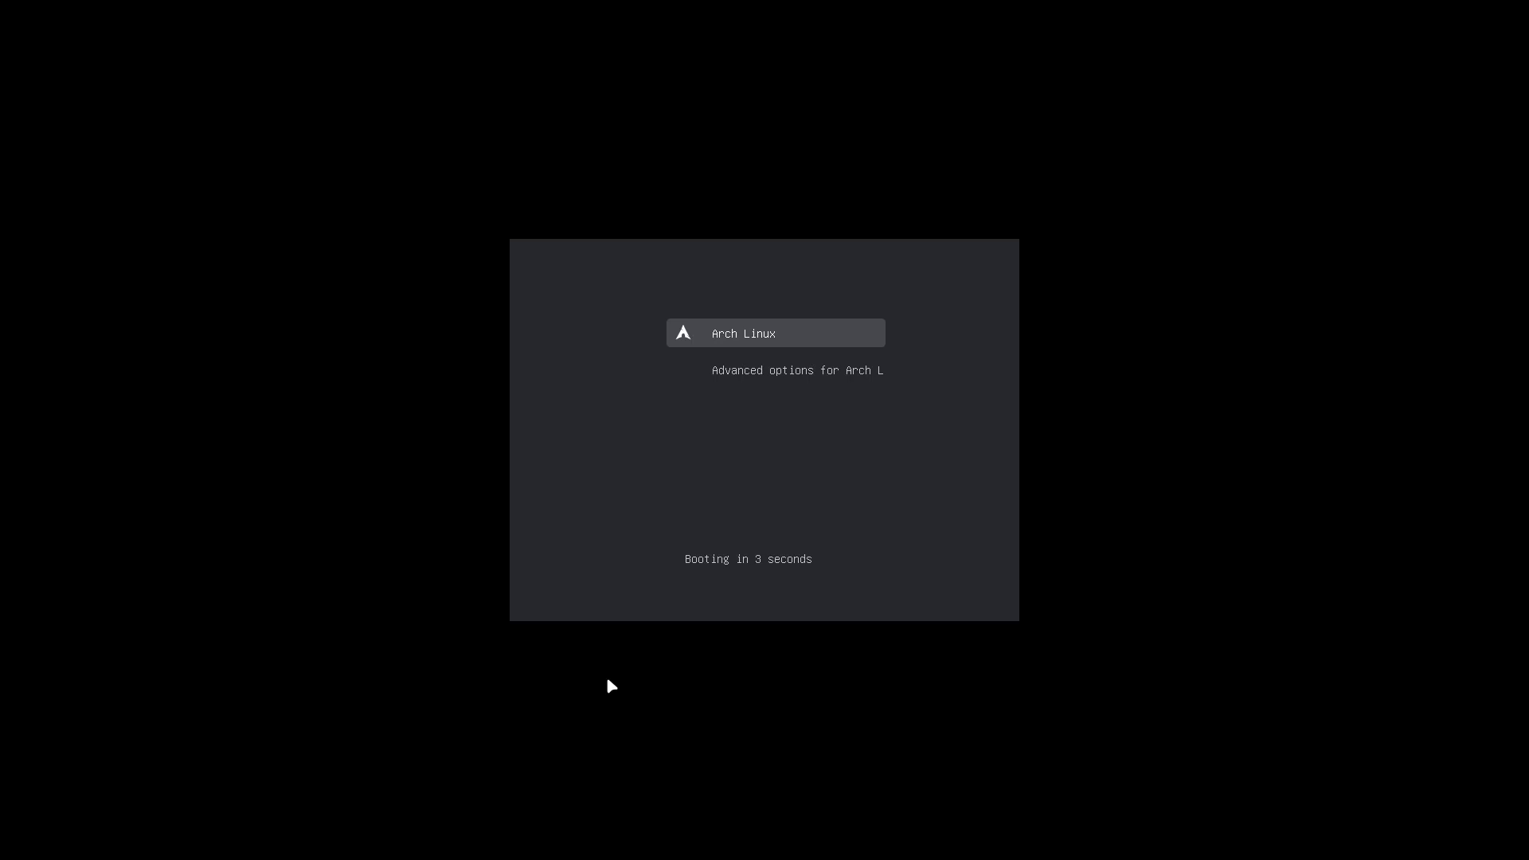
{"action": "key", "text": "Return"}
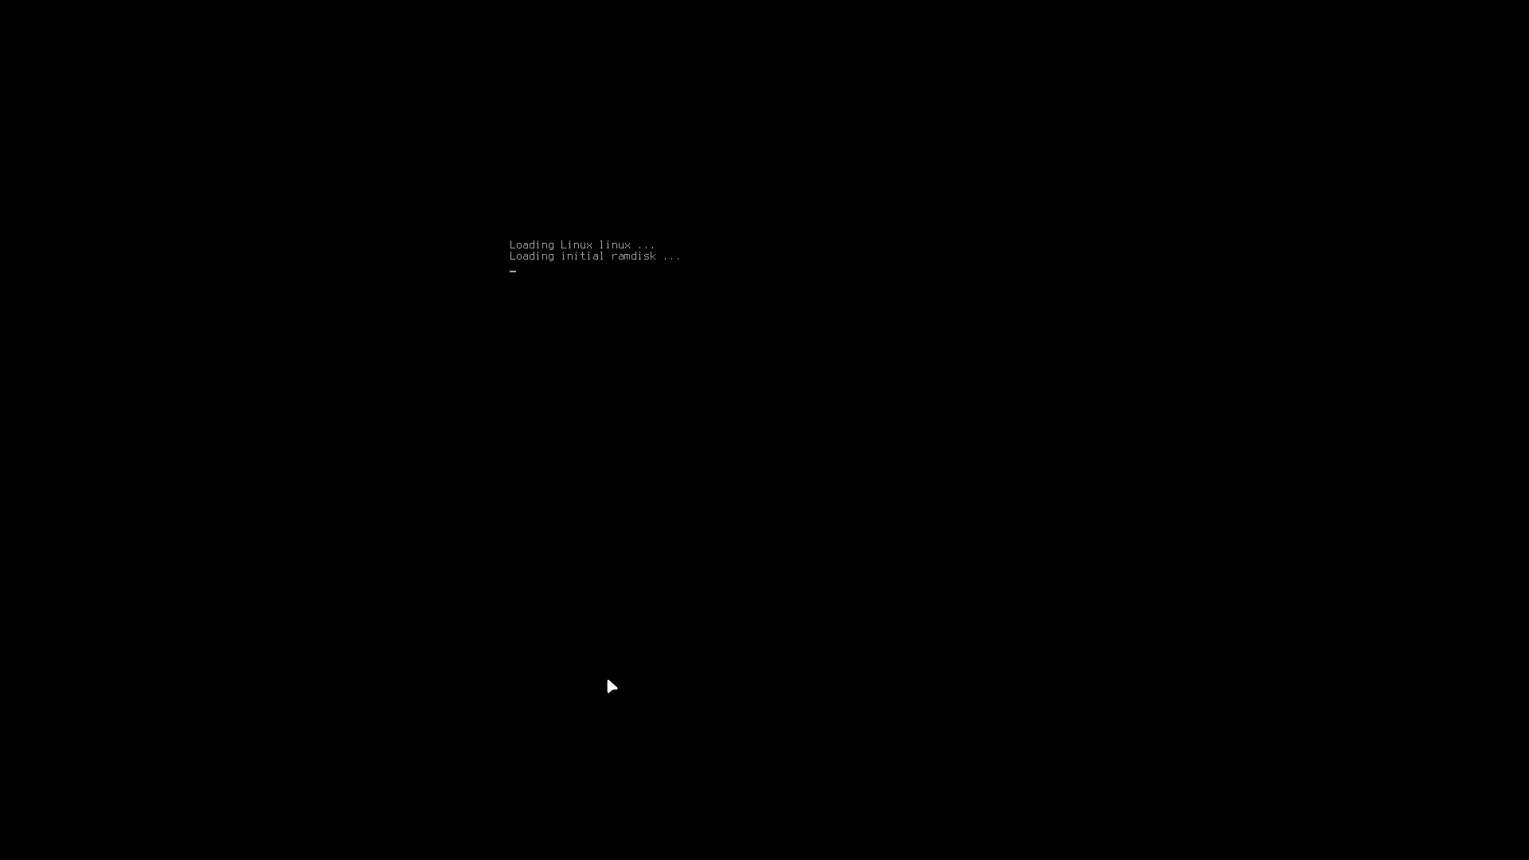